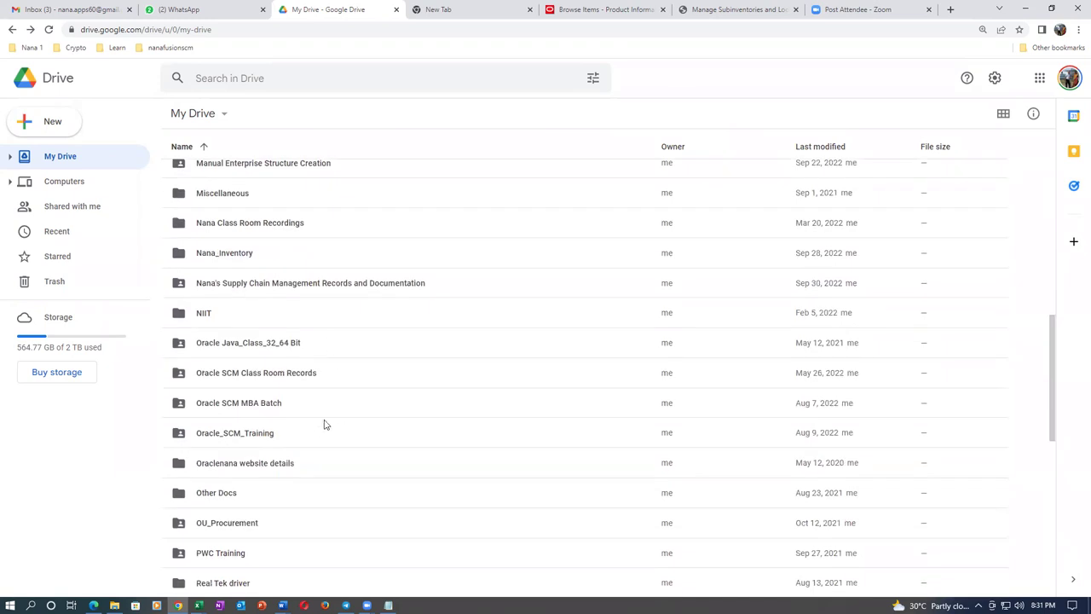
# Open the Oracle_SCM_Training folder in My Drive and go into its Fusion_Inventory_Documentation subfolder.
pyautogui.click(314, 439)
pyautogui.doubleClick(314, 440)
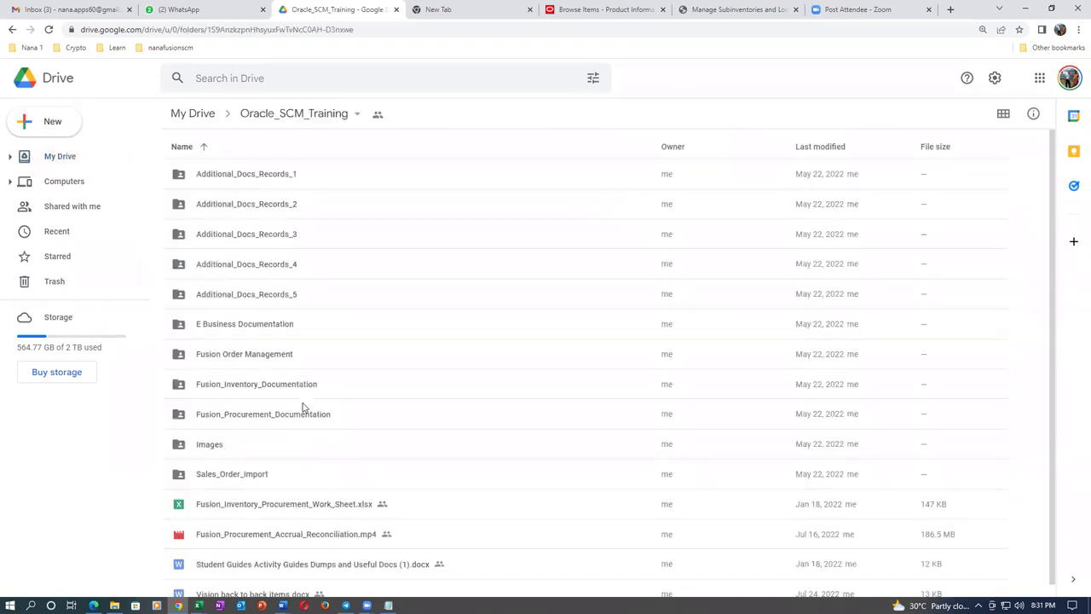
pyautogui.scroll(-1, 331, 381)
pyautogui.doubleClick(312, 377)
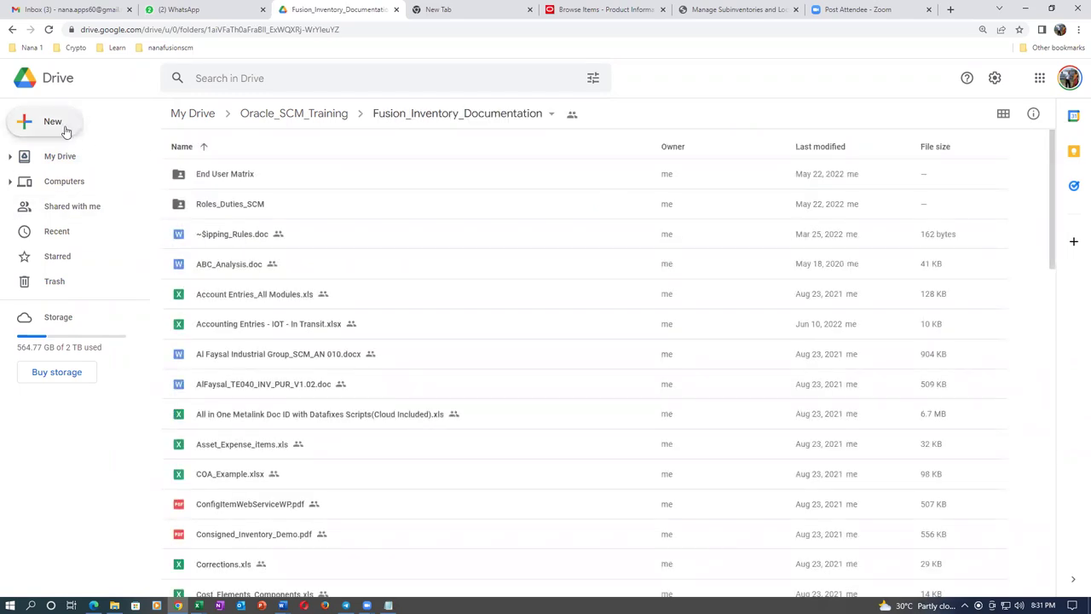
# Start a file upload and browse to the Fusion_Inventory_Documentation folder inside Oracle SCM Training on the Main (J:) drive.
pyautogui.click(30, 127)
pyautogui.click(77, 158)
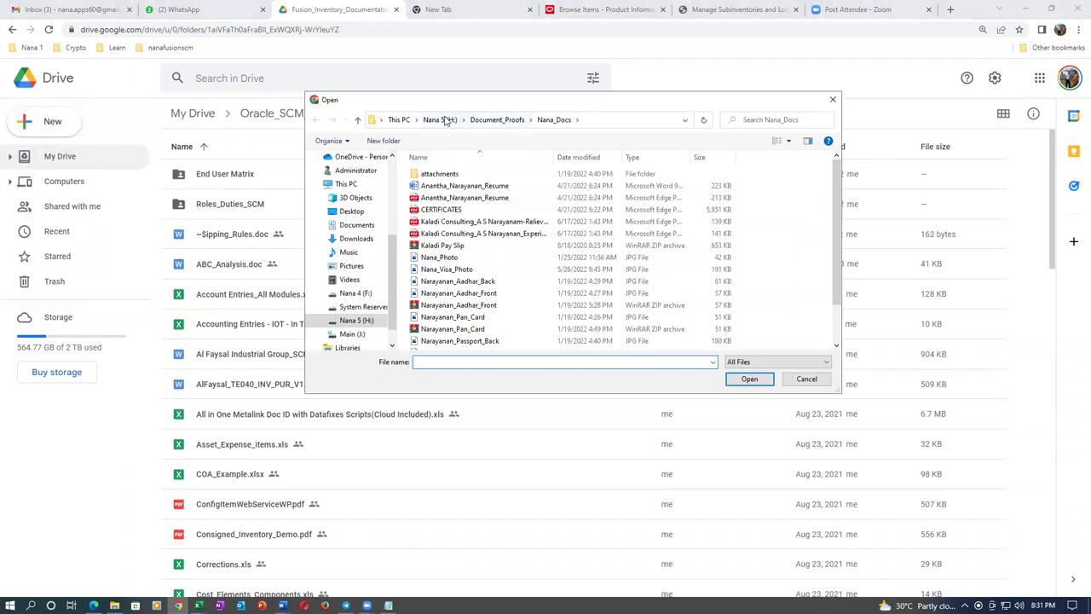
pyautogui.click(398, 119)
pyautogui.doubleClick(467, 331)
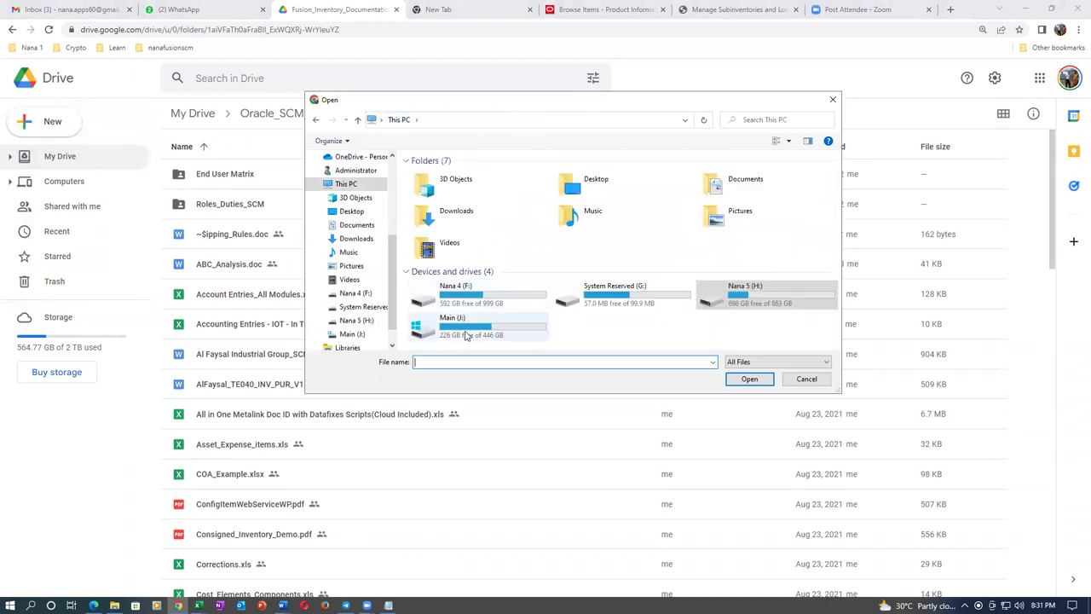
pyautogui.doubleClick(443, 187)
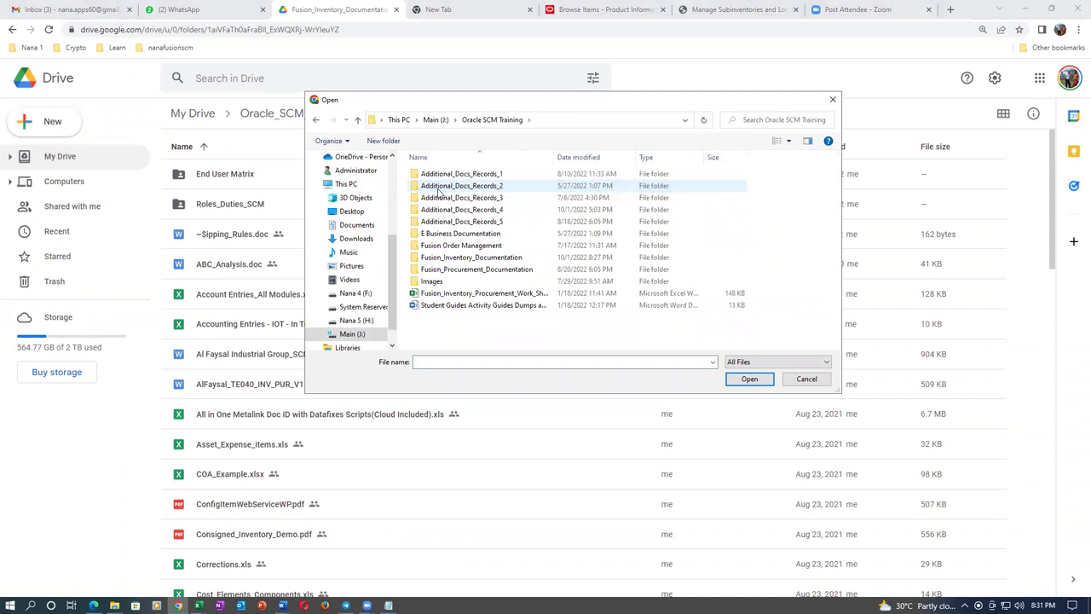
pyautogui.doubleClick(449, 258)
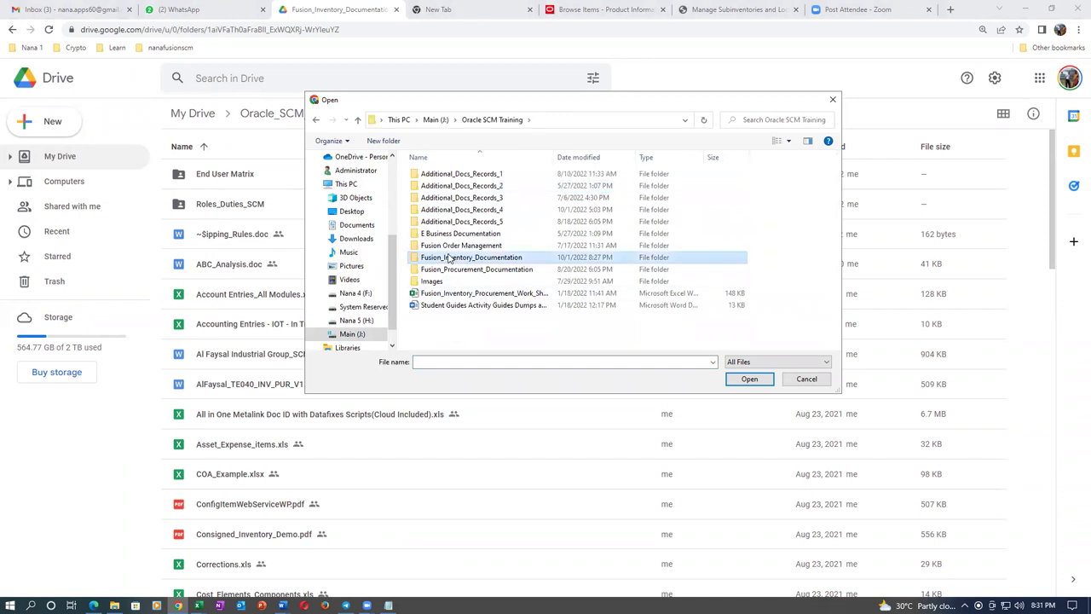
# Pick the Control_Levels spreadsheet from the local folder and upload it to the current Drive folder.
pyautogui.click(450, 257)
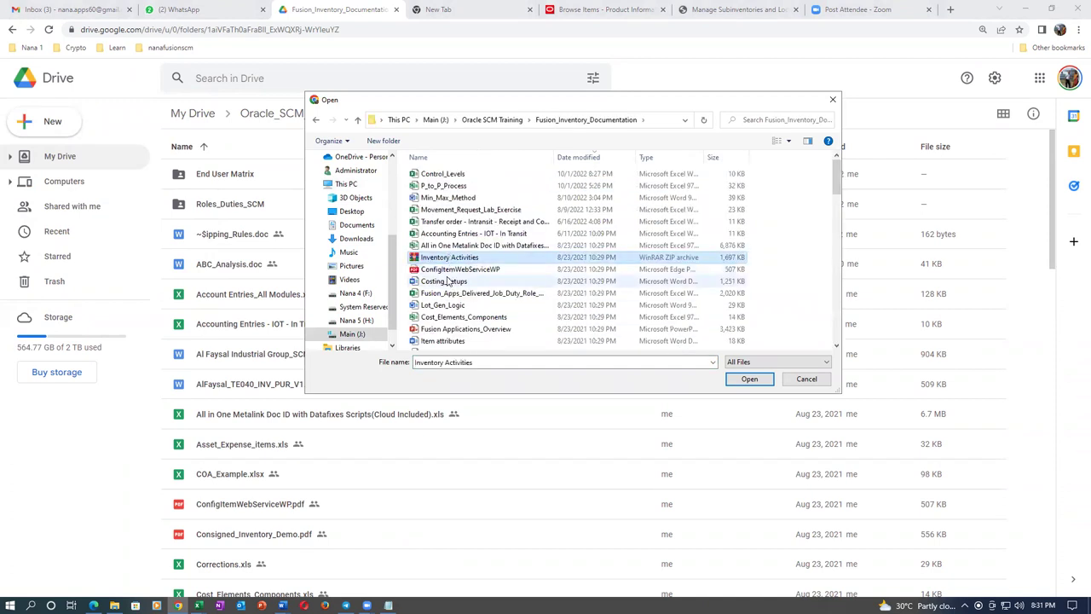
pyautogui.click(447, 282)
pyautogui.press('c')
pyautogui.press('c')
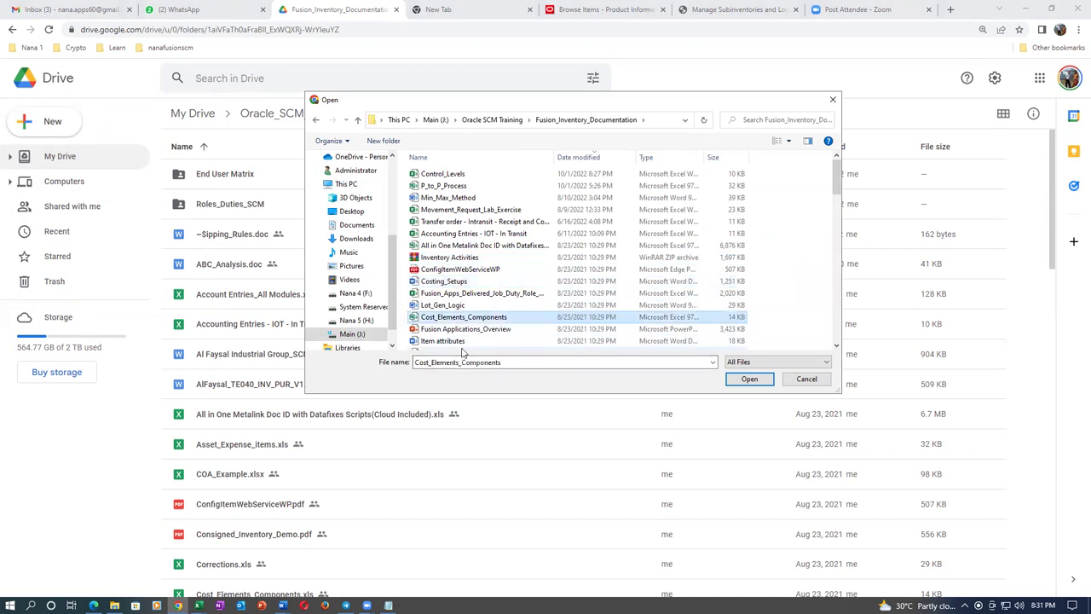
pyautogui.press('c')
pyautogui.press('c')
pyautogui.press('c')
pyautogui.press('c')
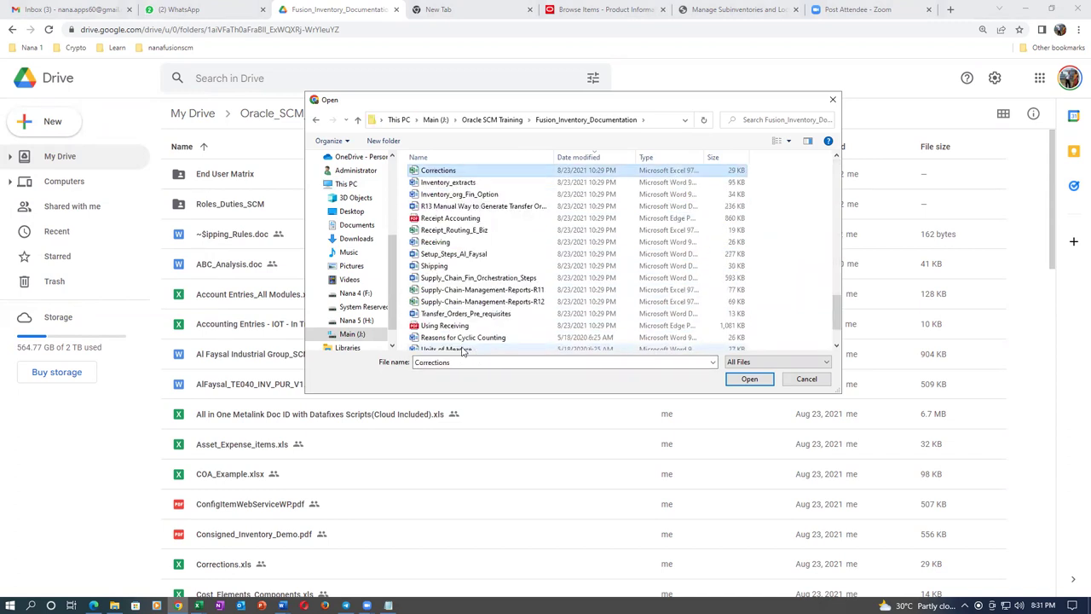
pyautogui.press('c')
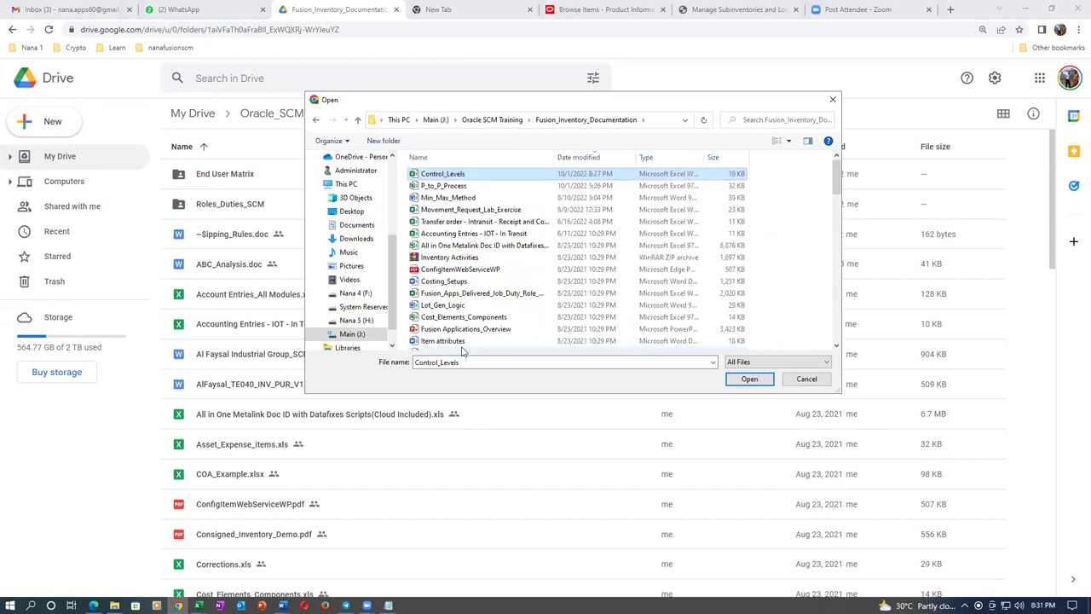
pyautogui.press('Return')
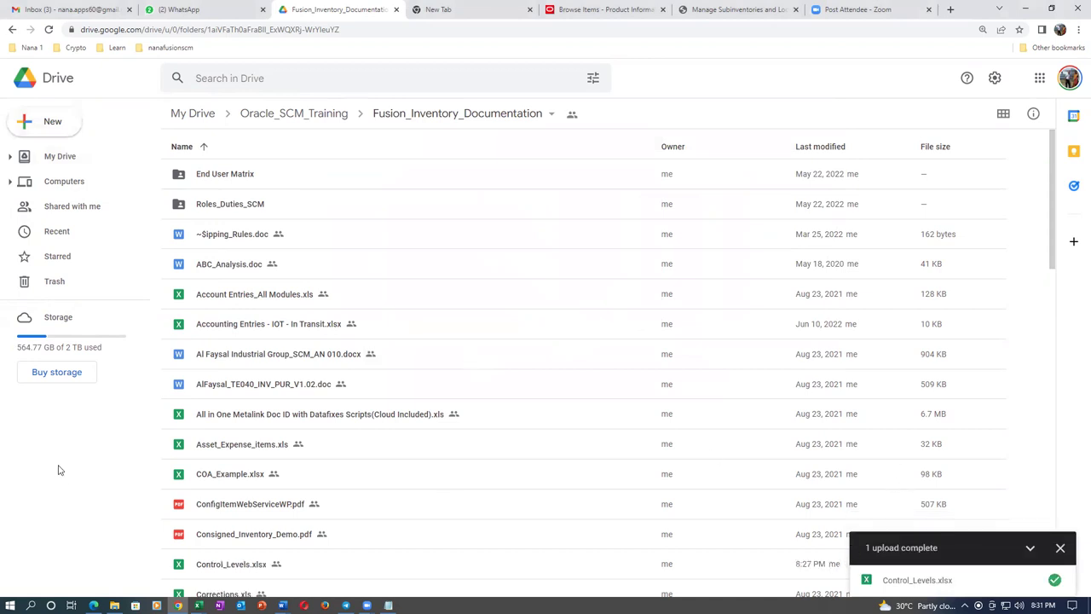
# Locate the uploaded Control_Levels.xlsx in the Drive file list, then clear the selection.
pyautogui.click(290, 563)
pyautogui.scroll(-3, 294, 558)
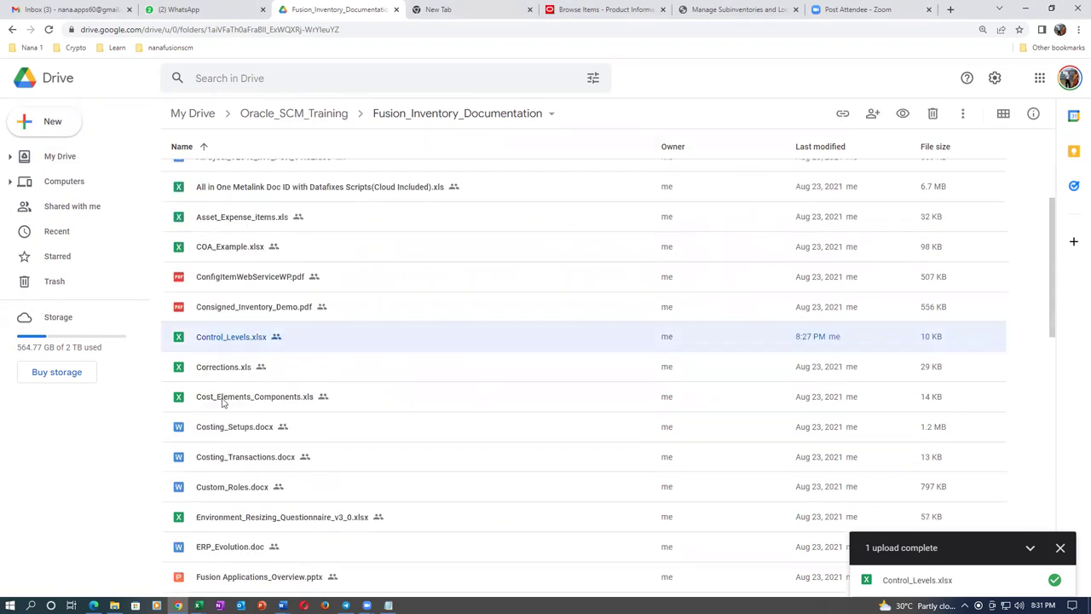
pyautogui.click(27, 425)
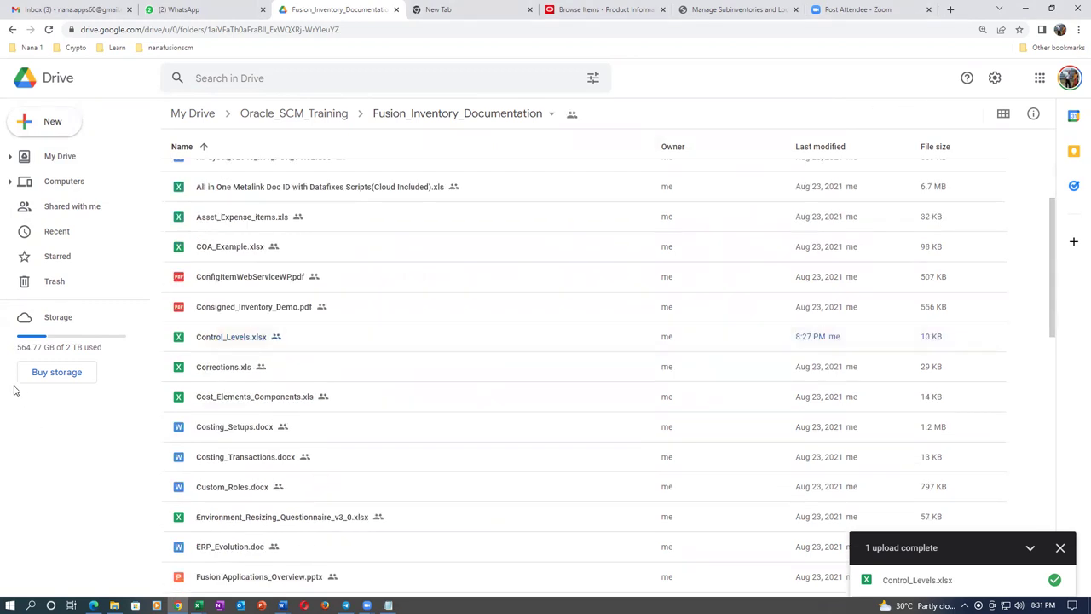
pyautogui.click(71, 9)
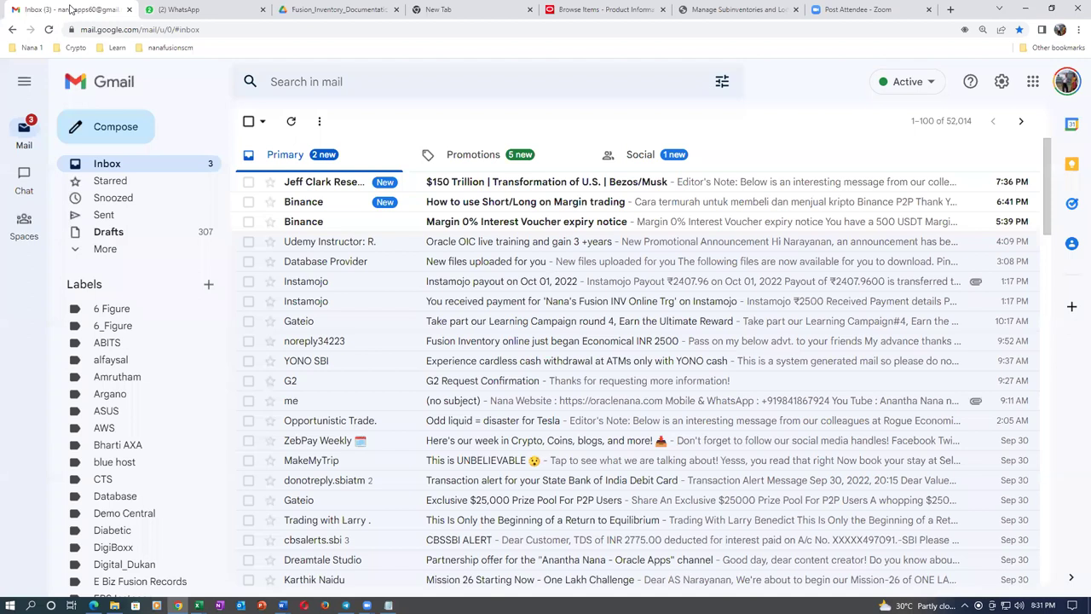
pyautogui.click(201, 13)
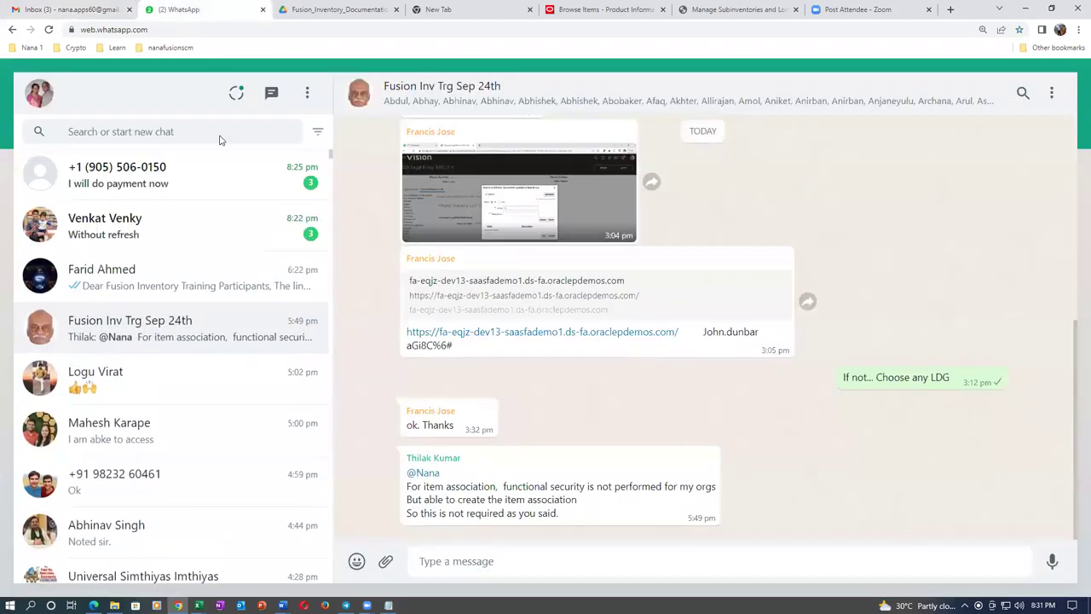
pyautogui.click(337, 10)
pyautogui.click(483, 14)
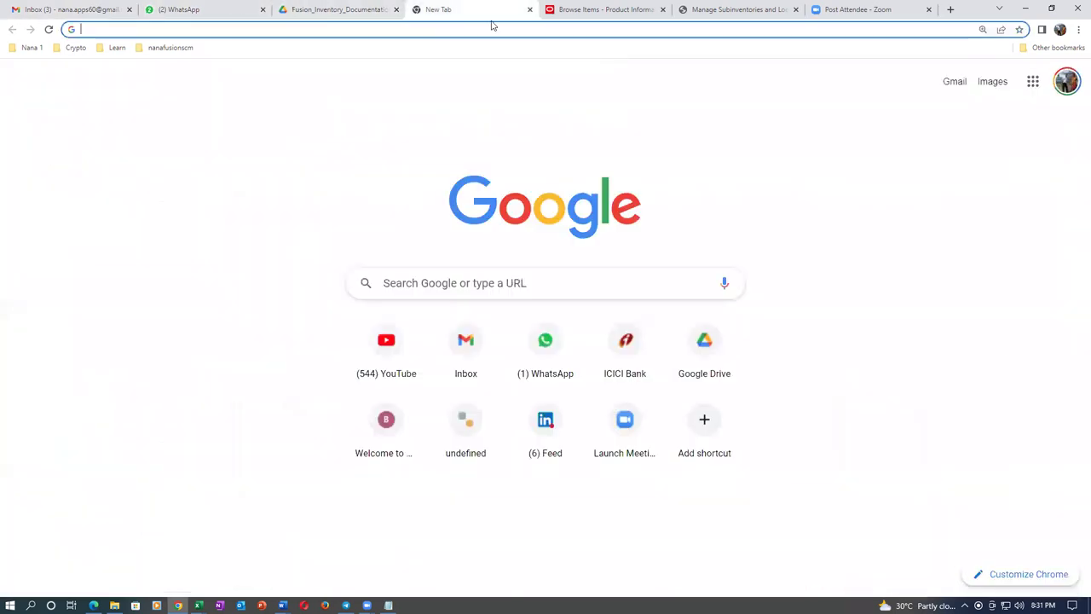
# Switch to WhatsApp and reply to the unread chat about payment with "I am in a class" and "i will correspond at 9:30 PM".
pyautogui.click(196, 10)
pyautogui.click(231, 170)
pyautogui.write('I am in a class')
pyautogui.press('Return')
pyautogui.write('i will')
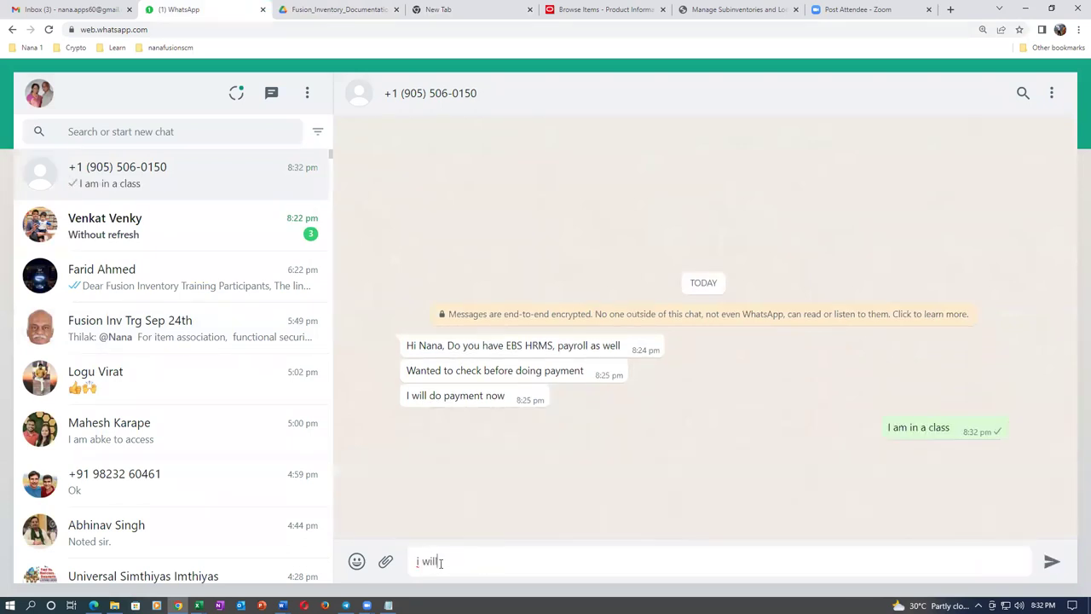
pyautogui.write(' correspond at 9:30 PM')
pyautogui.press('Return')
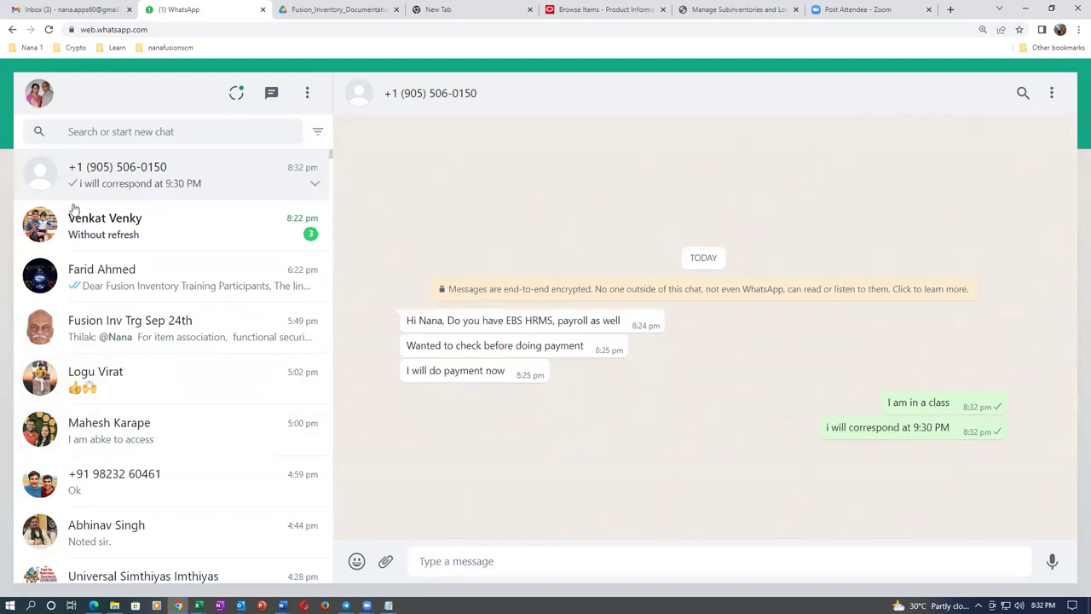
# Read the remaining unread WhatsApp chat asking about a demo instance.
pyautogui.click(128, 226)
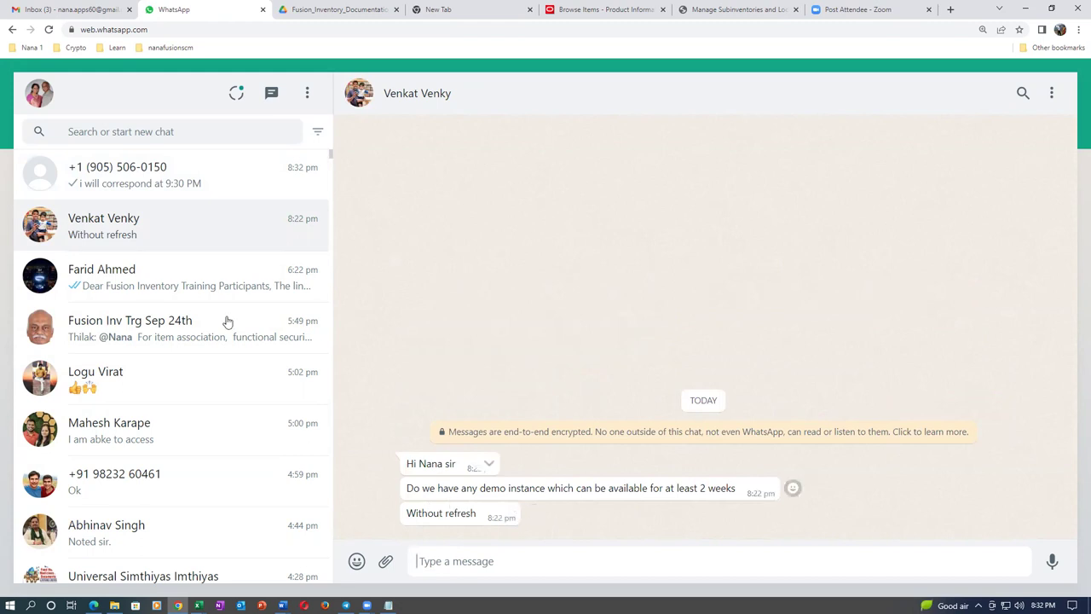
pyautogui.click(324, 10)
pyautogui.click(426, 10)
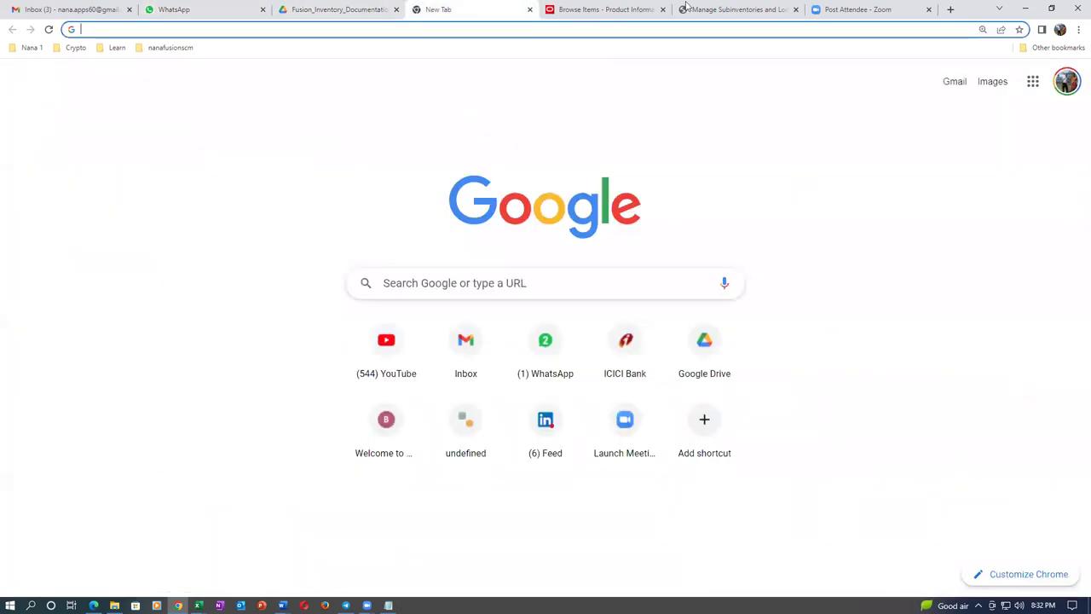
# Switch to the Oracle Fusion subinventories page and finish with Manage Item Subinventories and Manage Subinventories.
pyautogui.click(615, 11)
pyautogui.click(746, 10)
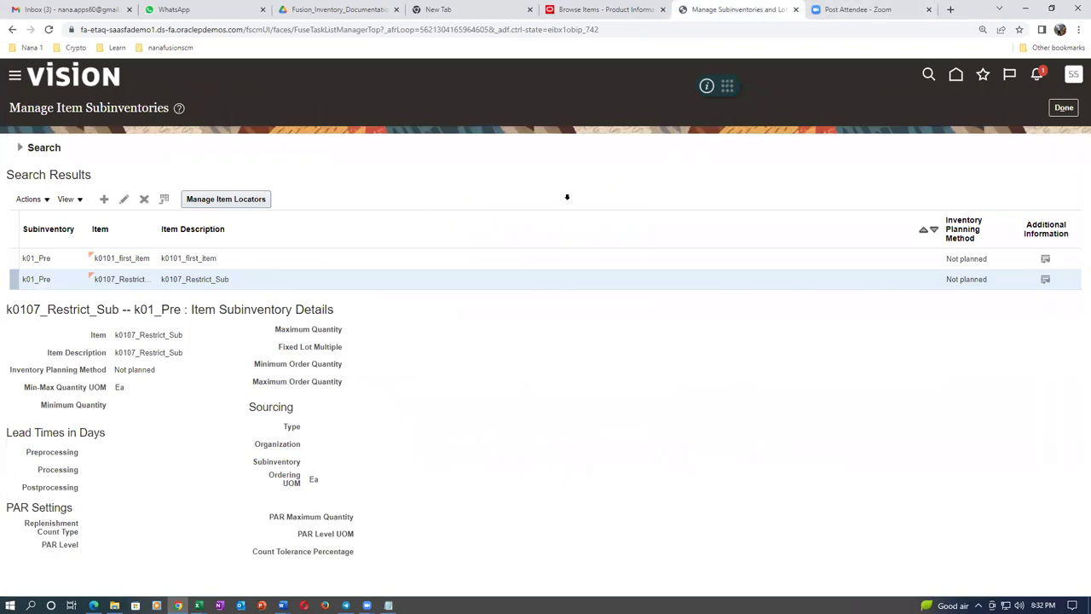
pyautogui.click(1063, 108)
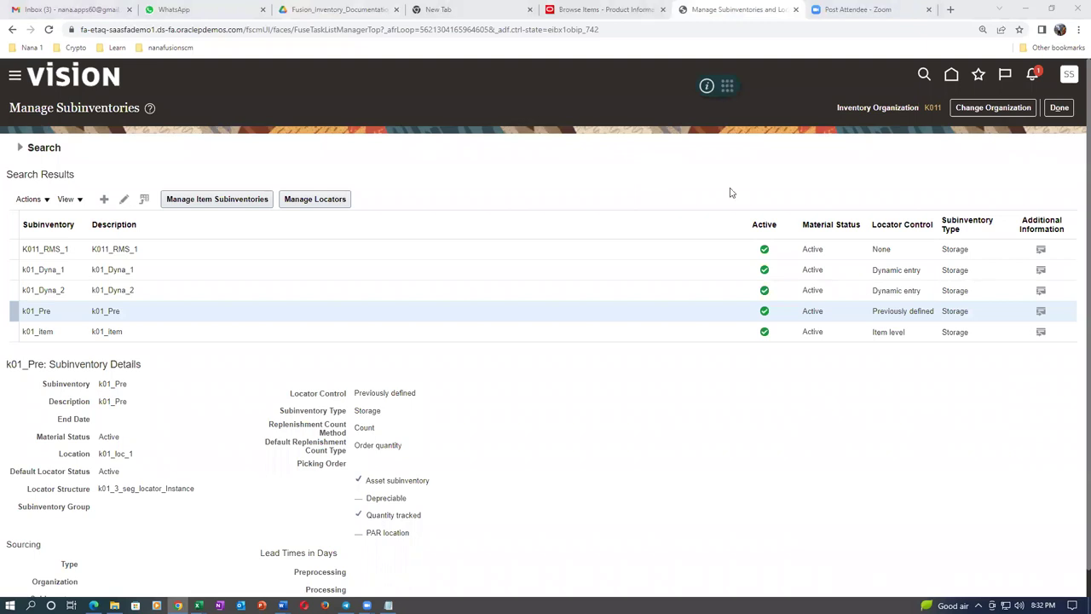
pyautogui.click(1059, 107)
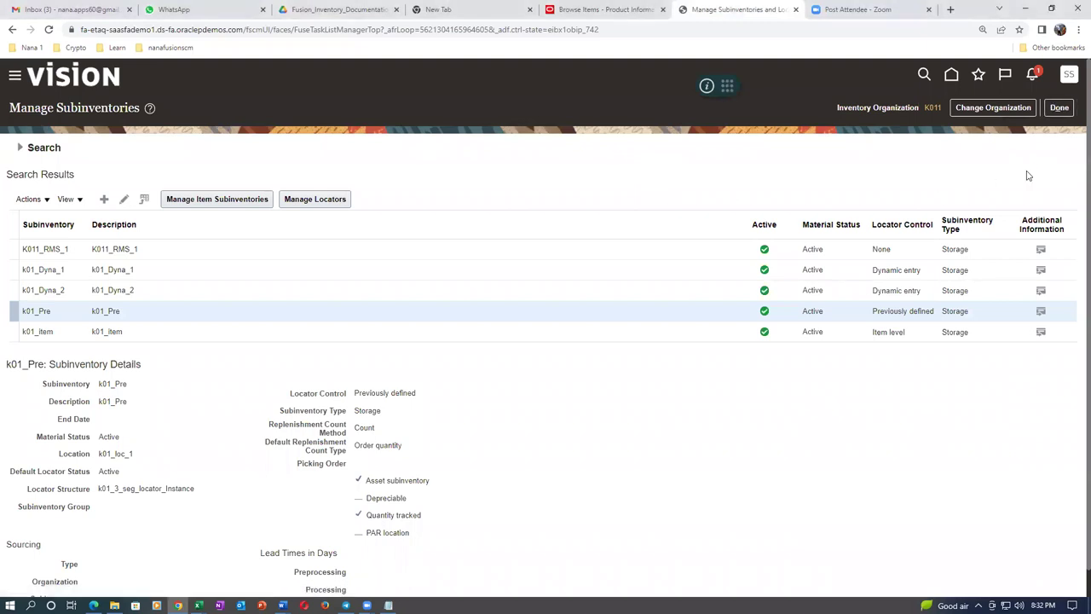
# Go to Setup and Maintenance and open its task search page.
pyautogui.click(1069, 74)
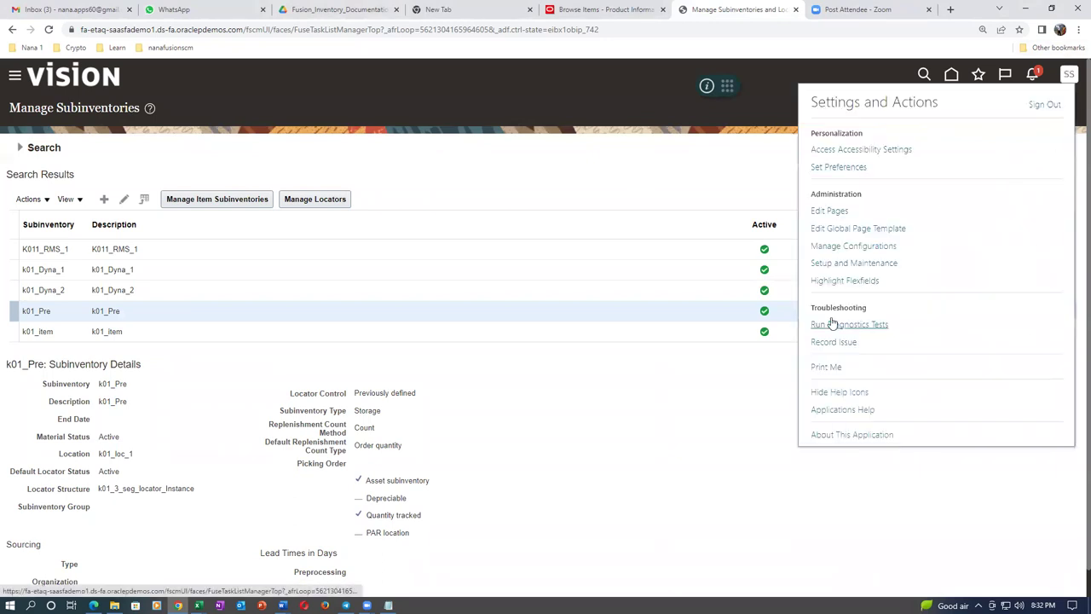
pyautogui.click(853, 263)
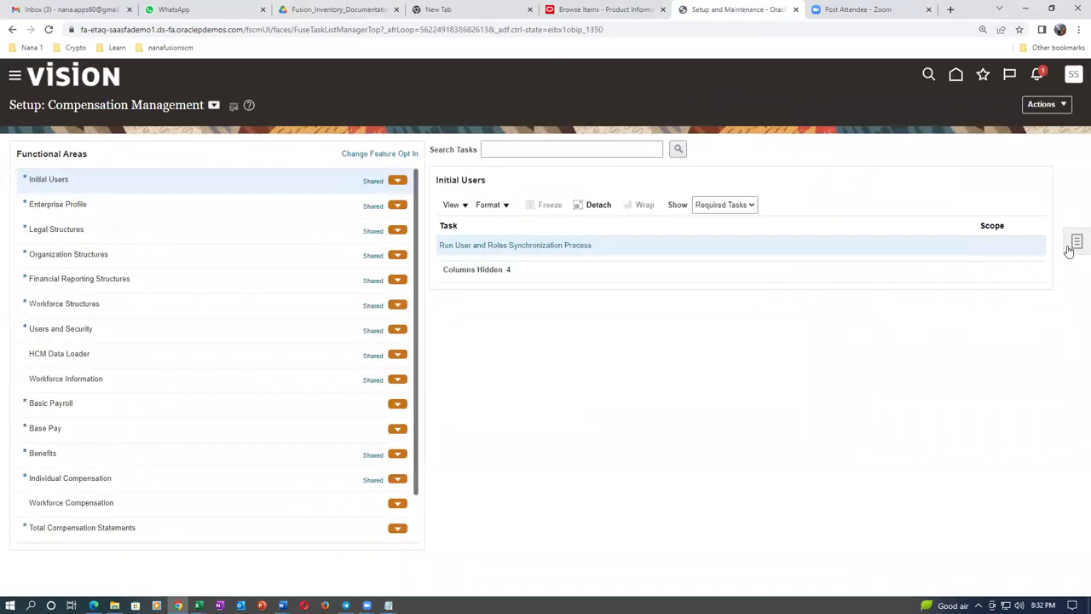
pyautogui.click(1075, 244)
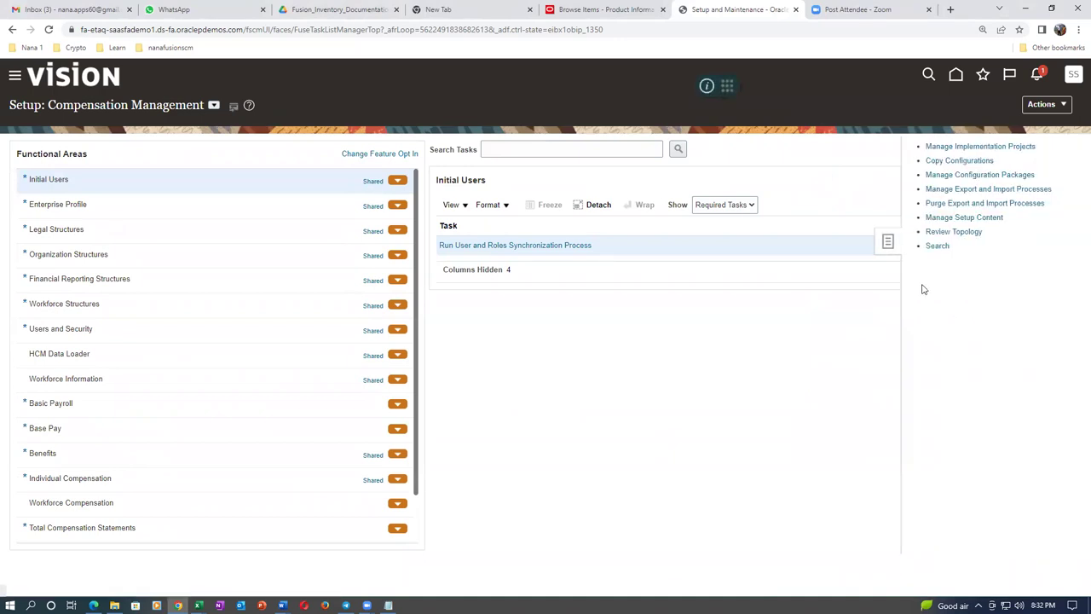
pyautogui.click(931, 245)
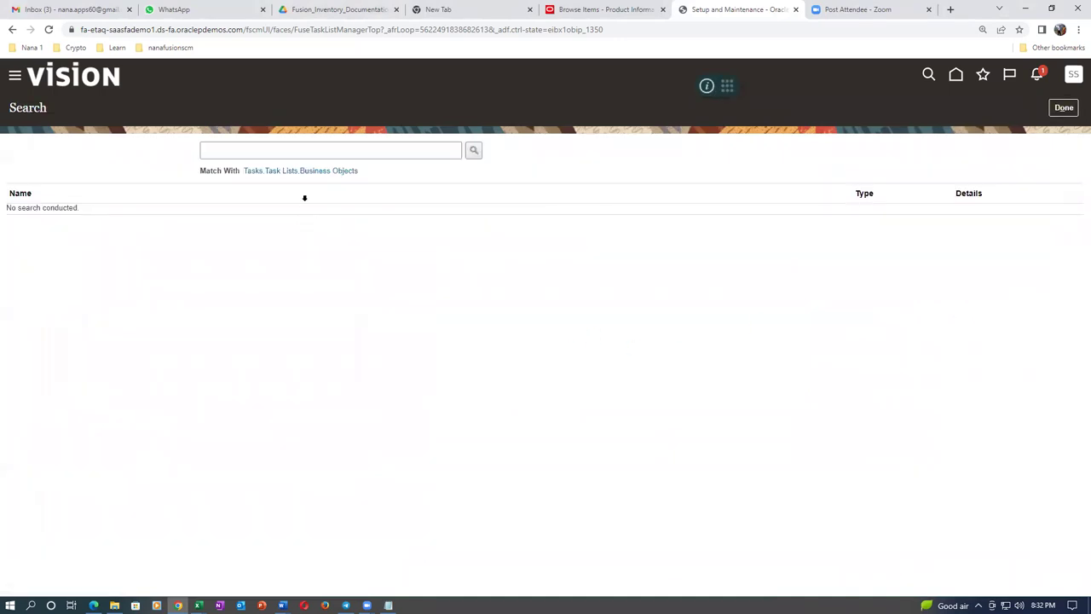
# Search the setup tasks for man%mat%status% and open the Manage Material Statuses task.
pyautogui.click(308, 152)
pyautogui.write('man%ma')
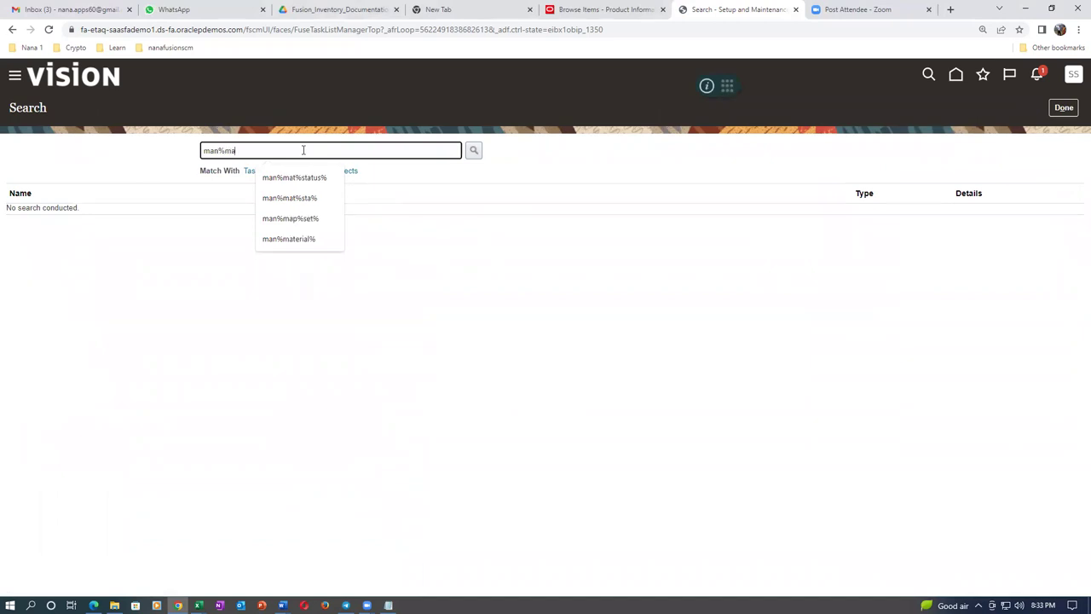
pyautogui.write('t%status')
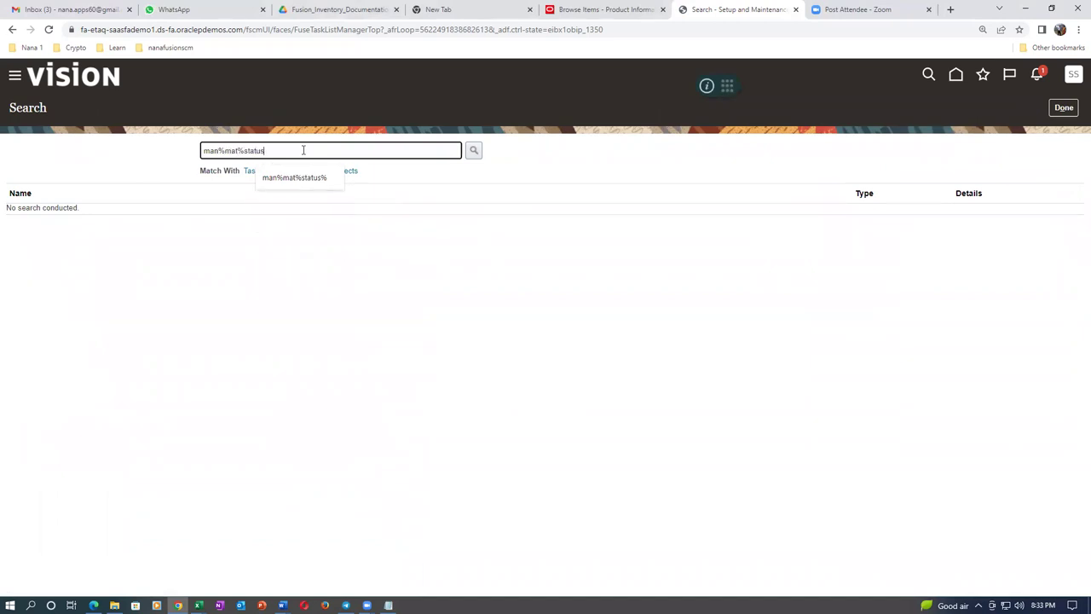
pyautogui.write('%')
pyautogui.press('Return')
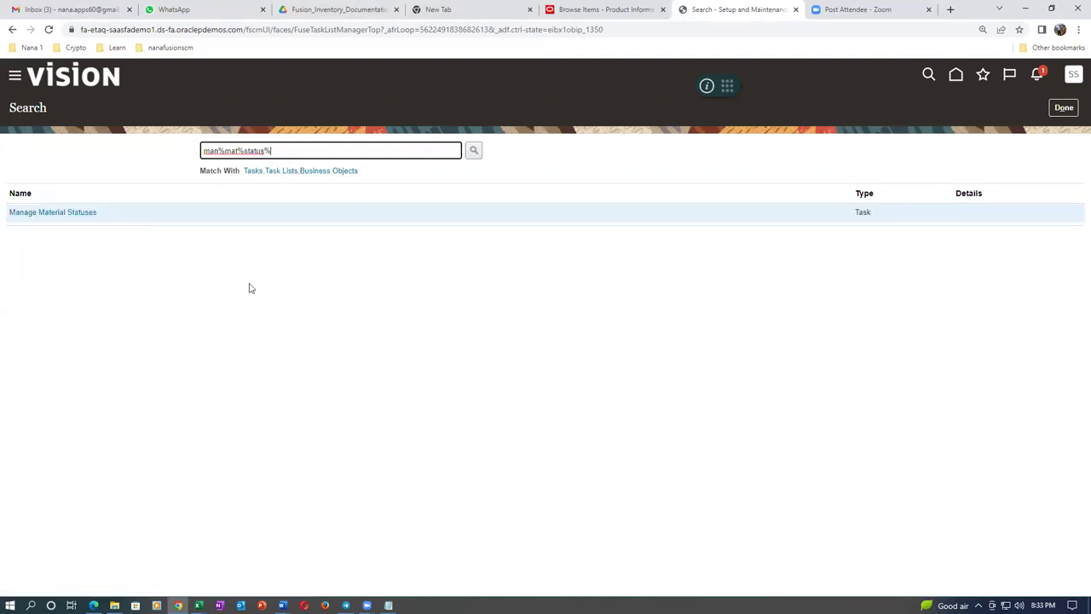
pyautogui.click(47, 213)
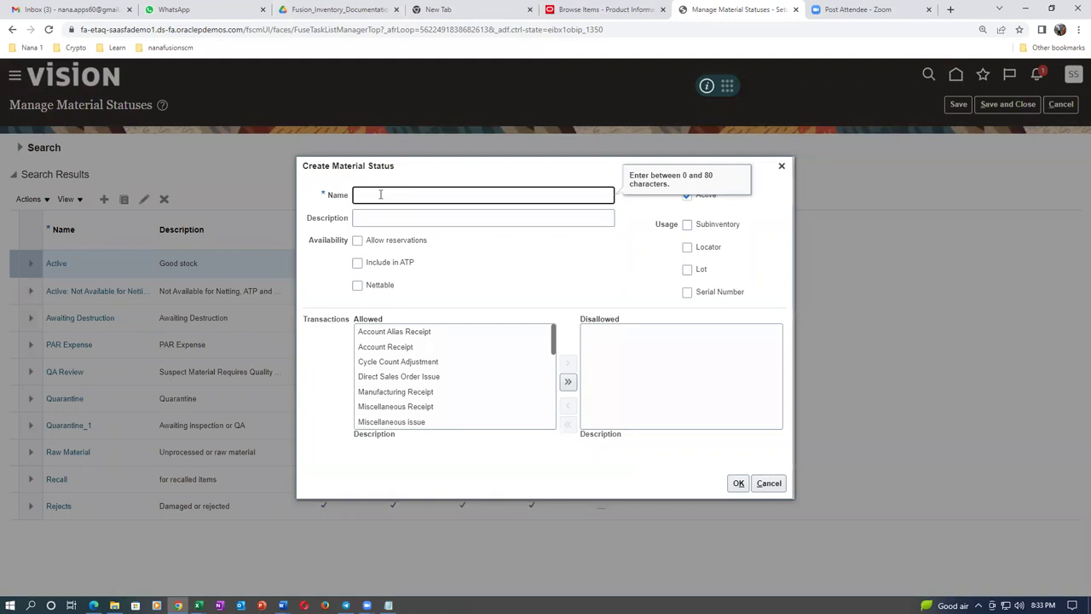
# Enter k01_disallow as both the name and the description of a new material status.
pyautogui.write('allow')
pyautogui.moveTo(417, 197); pyautogui.dragTo(339, 201)
pyautogui.hotkey('ctrl', 'c')
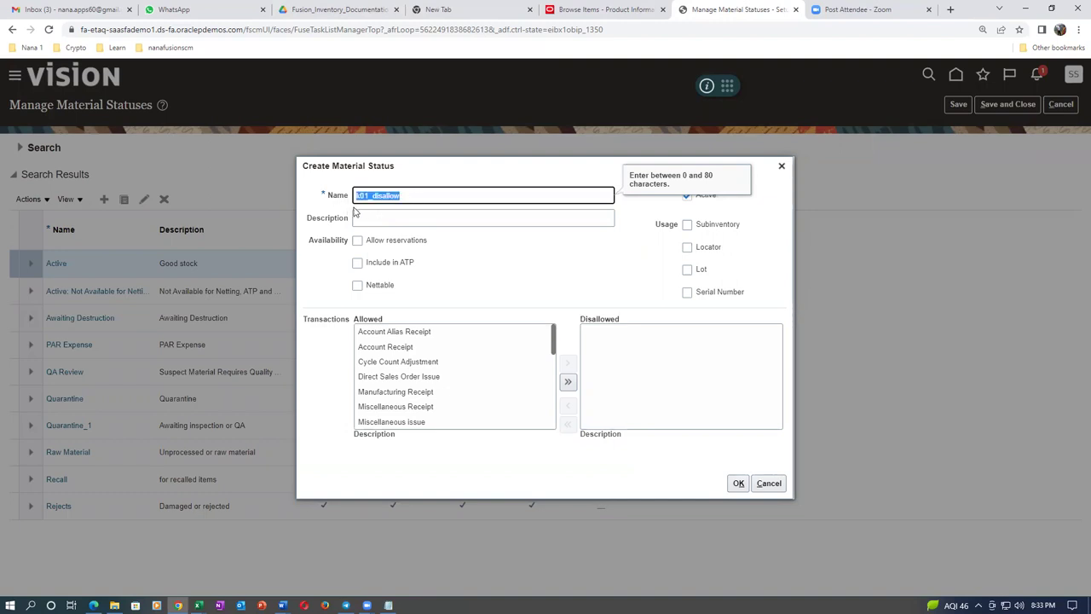
pyautogui.click(374, 220)
pyautogui.hotkey('ctrl', 'v')
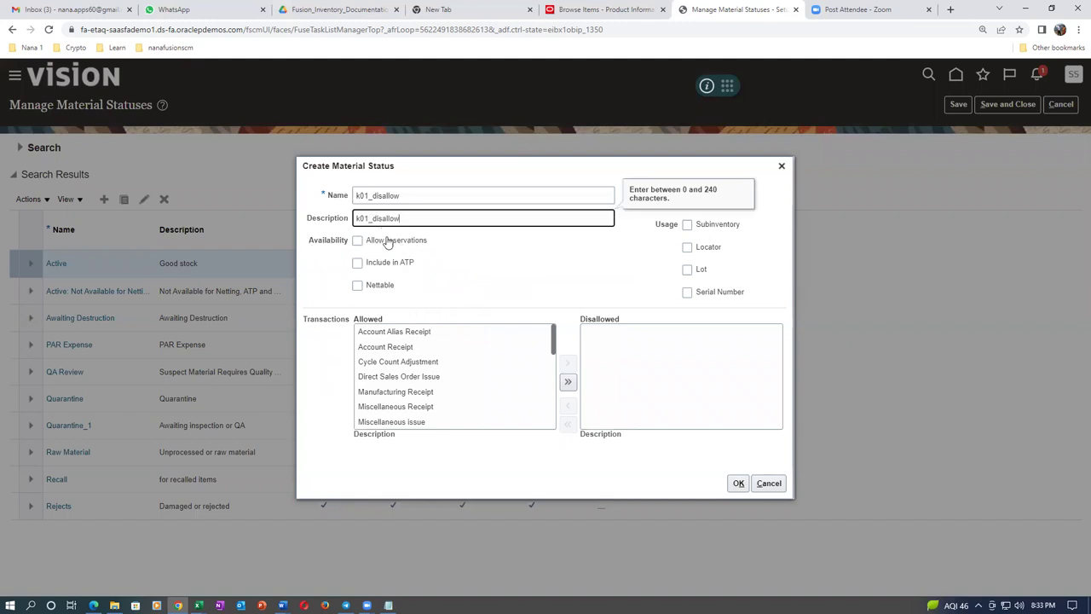
# Enable Allow reservations, Include in ATP and Nettable for the new material status.
pyautogui.click(357, 246)
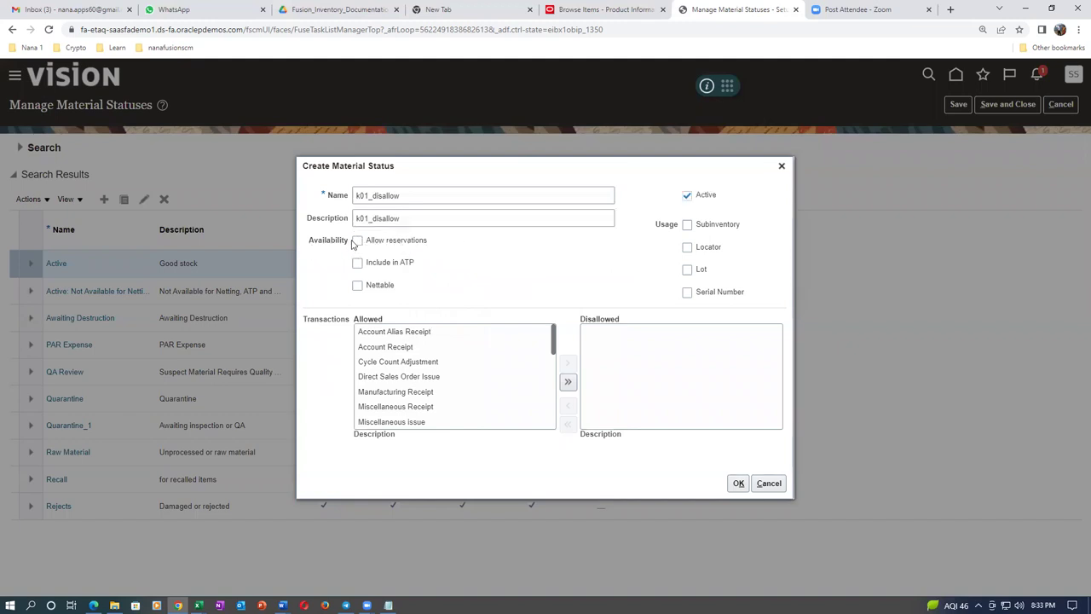
pyautogui.click(357, 242)
pyautogui.click(358, 264)
pyautogui.click(358, 287)
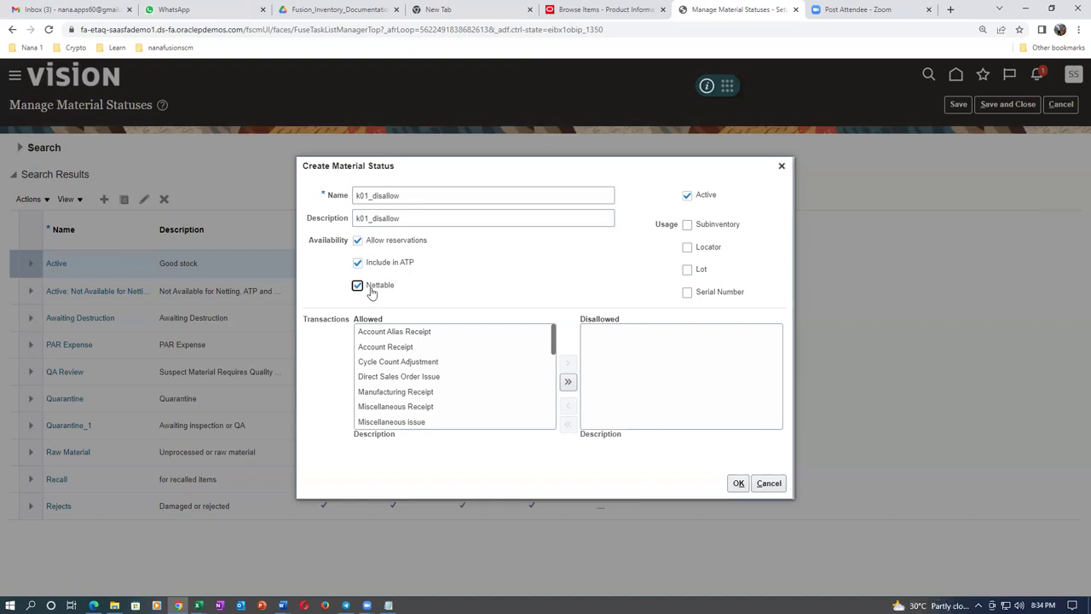
# Enable the Subinventory, Locator, Lot and Serial Number usages for the k01_disallow material status.
pyautogui.moveTo(408, 194); pyautogui.dragTo(341, 198)
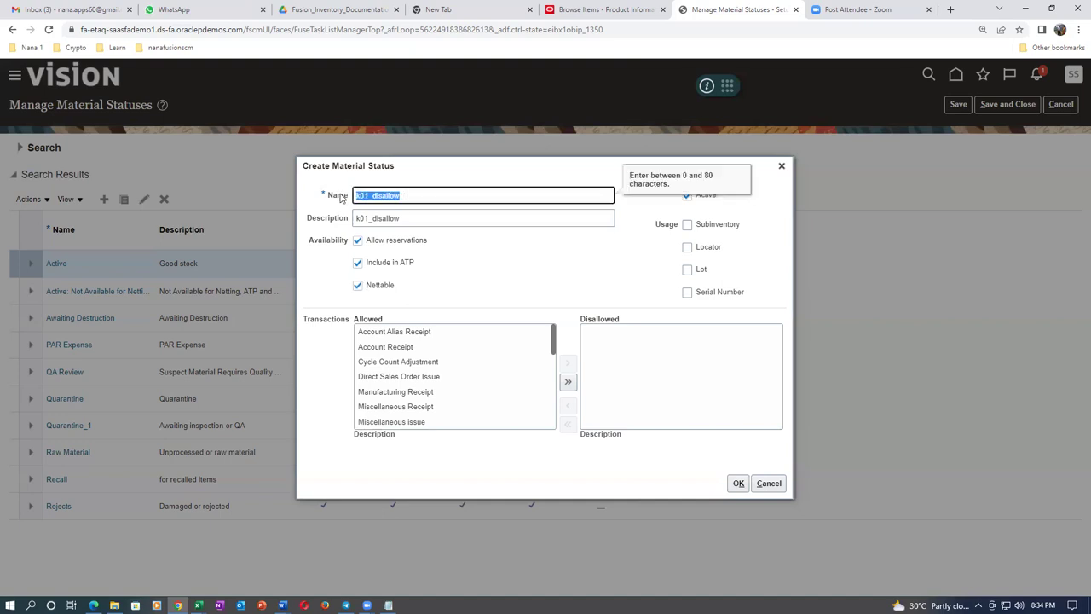
pyautogui.click(498, 285)
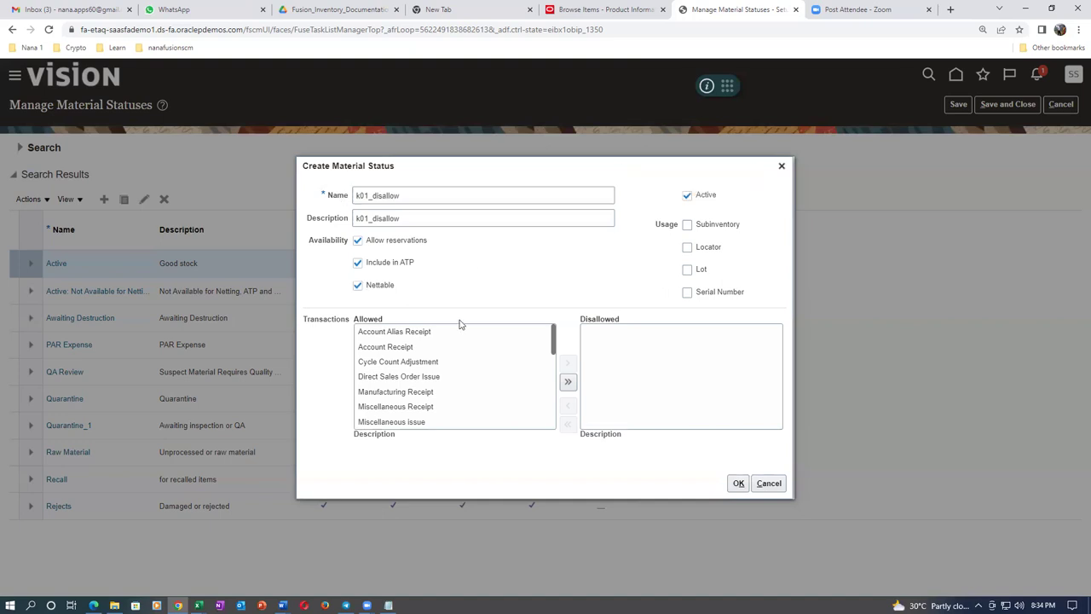
pyautogui.click(687, 226)
pyautogui.click(688, 248)
pyautogui.click(688, 271)
pyautogui.click(688, 294)
# Disallow the Sales Order Issue, Work in Process Material Issue and Miscellaneous issue transactions for the material status.
pyautogui.moveTo(554, 350); pyautogui.dragTo(563, 395)
pyautogui.click(497, 375)
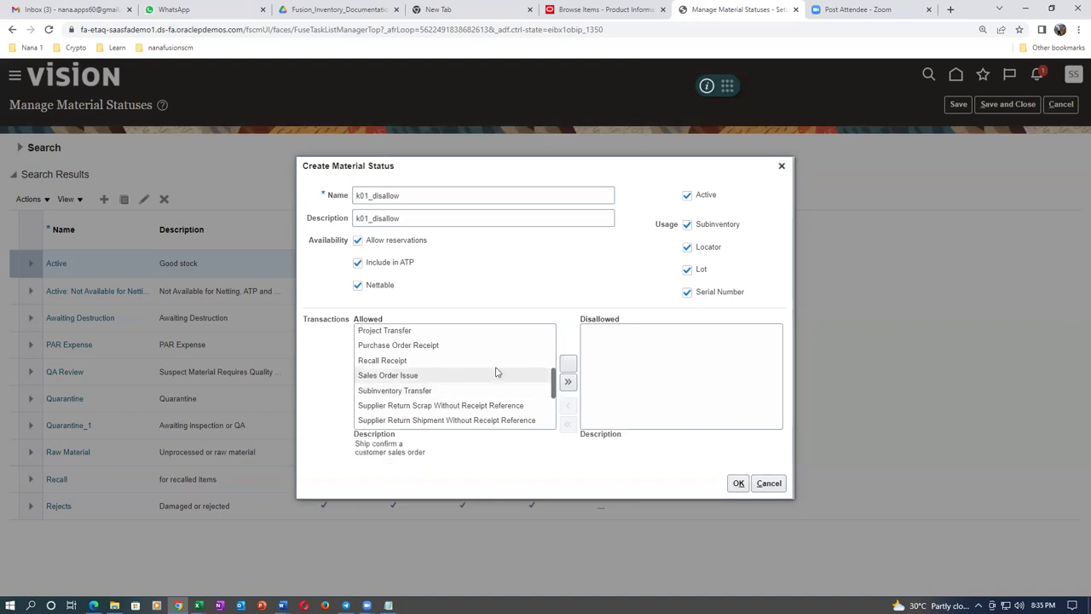
pyautogui.click(569, 365)
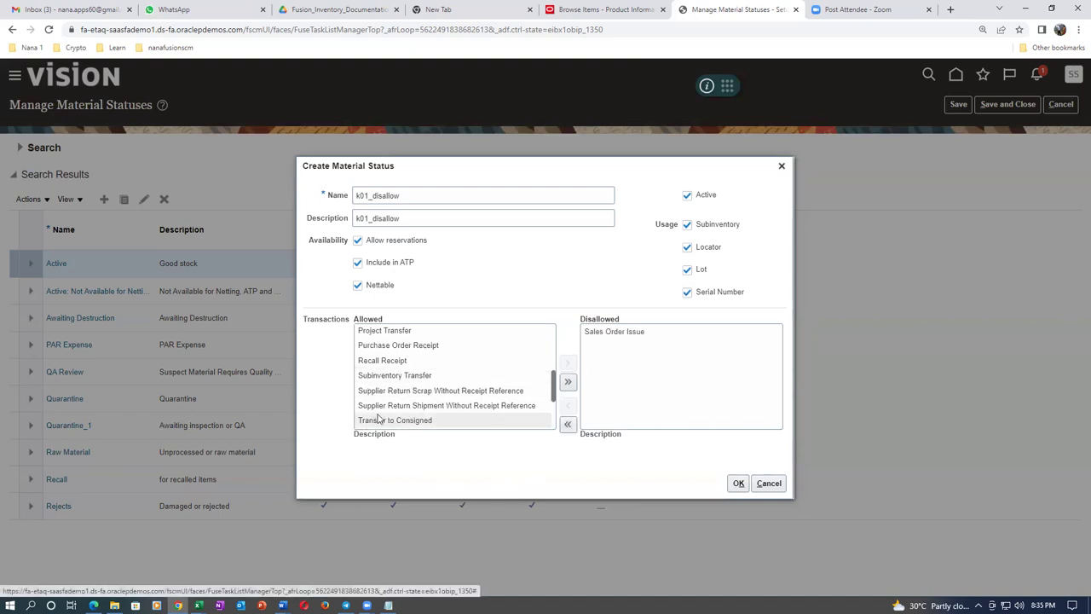
pyautogui.moveTo(554, 394)
pyautogui.mouseDown()
pyautogui.moveTo(552, 351)
pyautogui.moveTo(548, 411)
pyautogui.mouseUp()
pyautogui.click(446, 414)
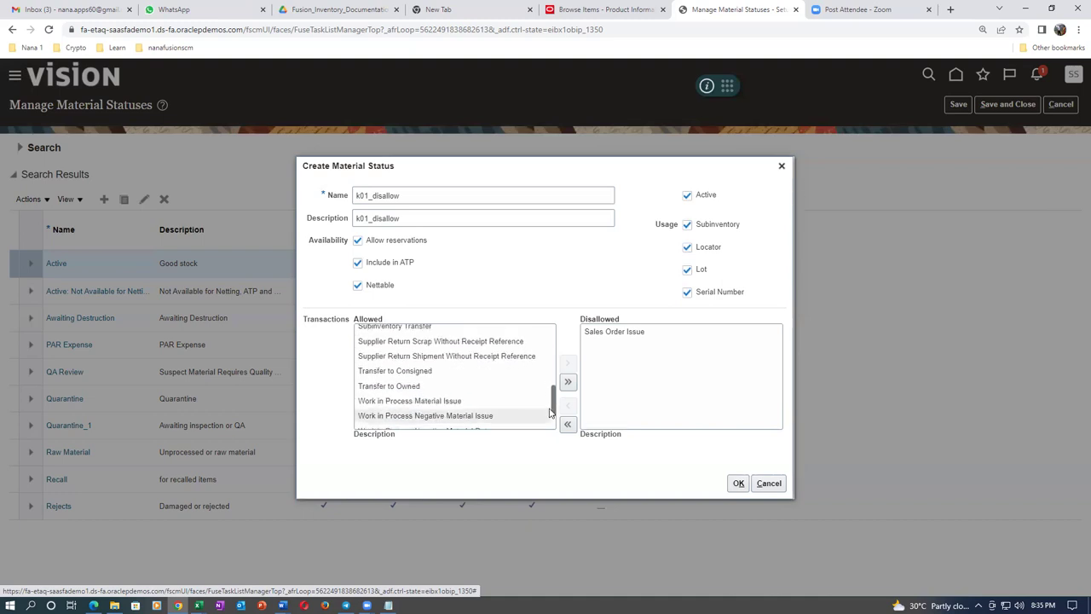
pyautogui.click(445, 405)
pyautogui.click(568, 363)
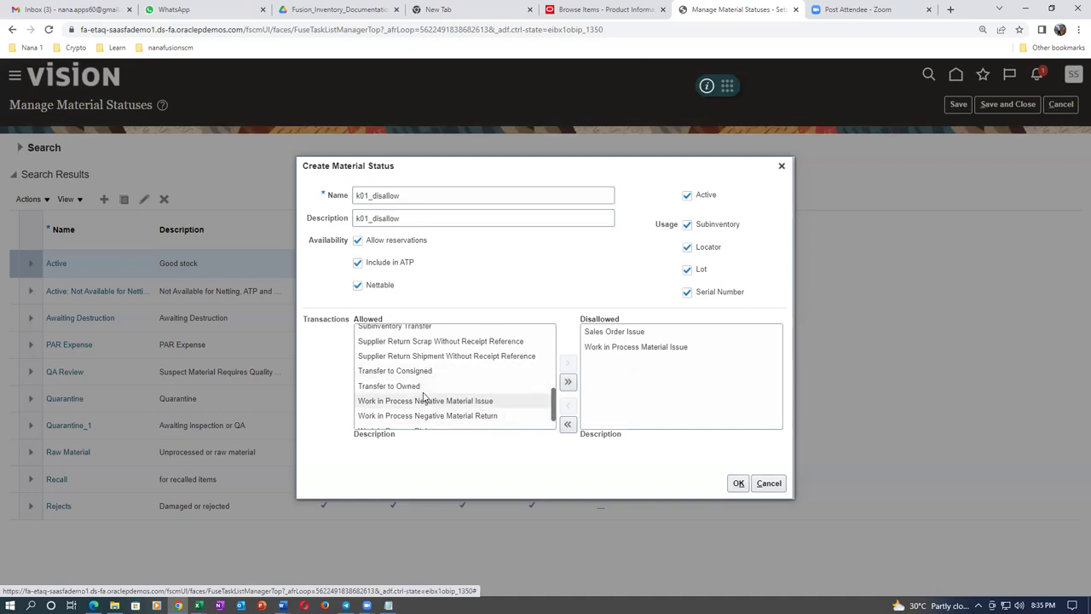
pyautogui.scroll(10, 555, 401)
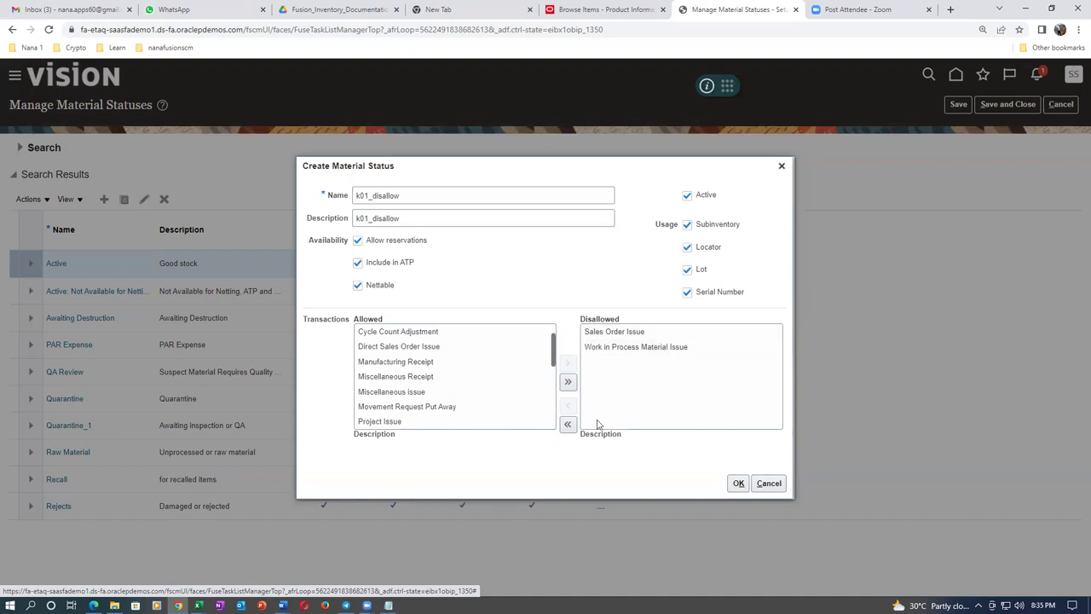
pyautogui.click(458, 395)
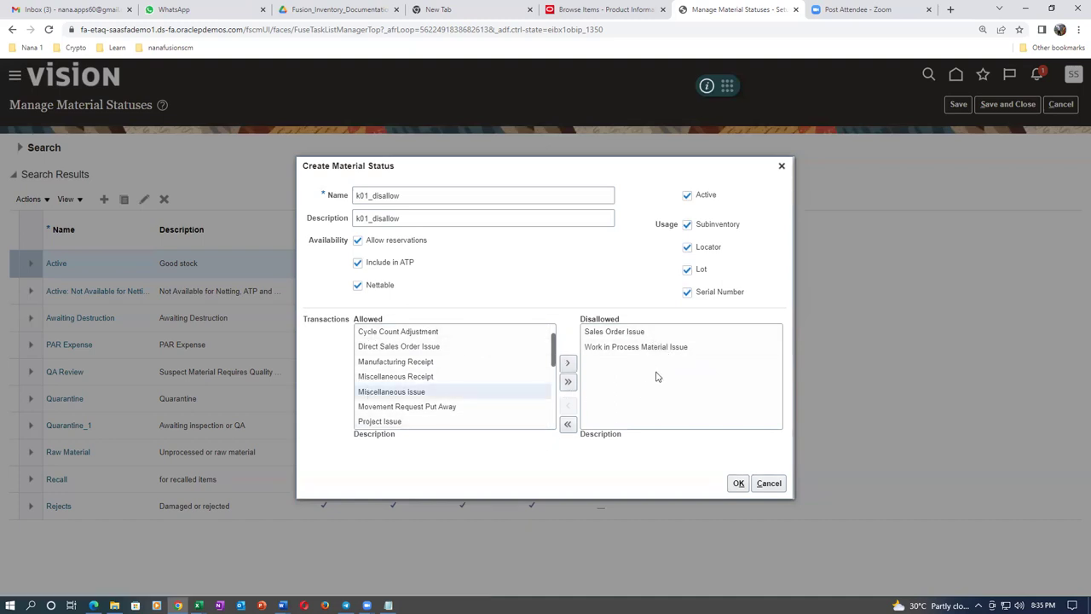
pyautogui.click(566, 365)
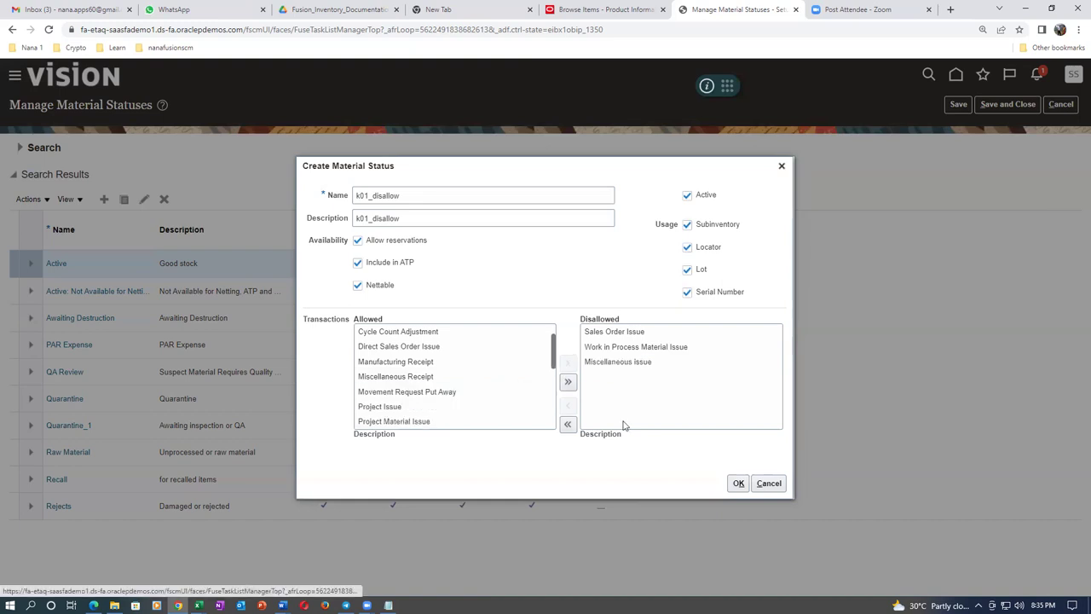
# Disallow all remaining transactions for the material status and review the disallowed transactions.
pyautogui.click(568, 384)
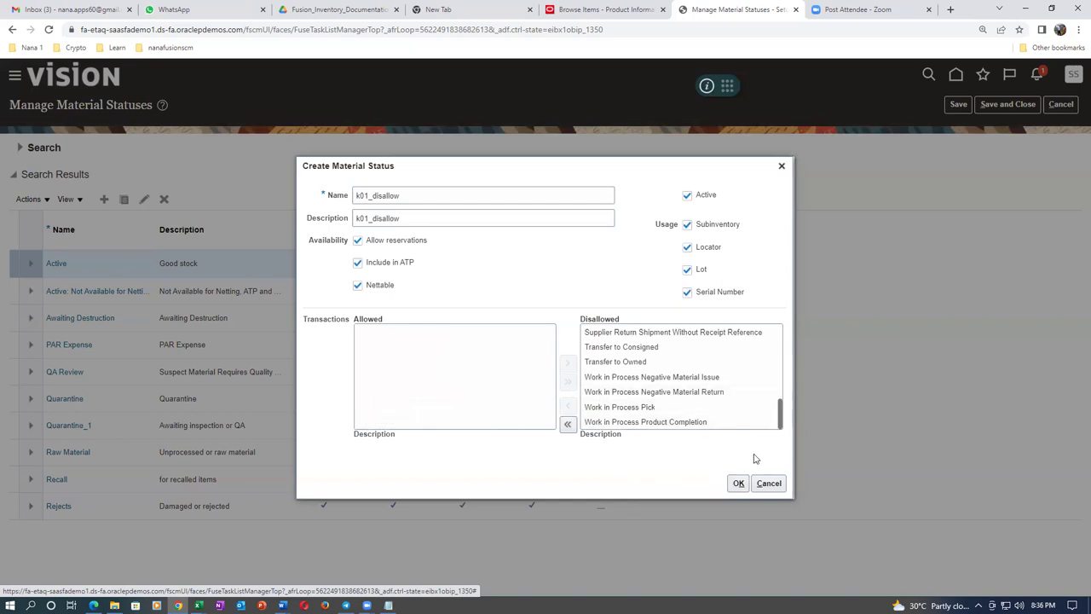
pyautogui.moveTo(780, 418); pyautogui.dragTo(780, 340)
pyautogui.moveTo(422, 194); pyautogui.dragTo(313, 197)
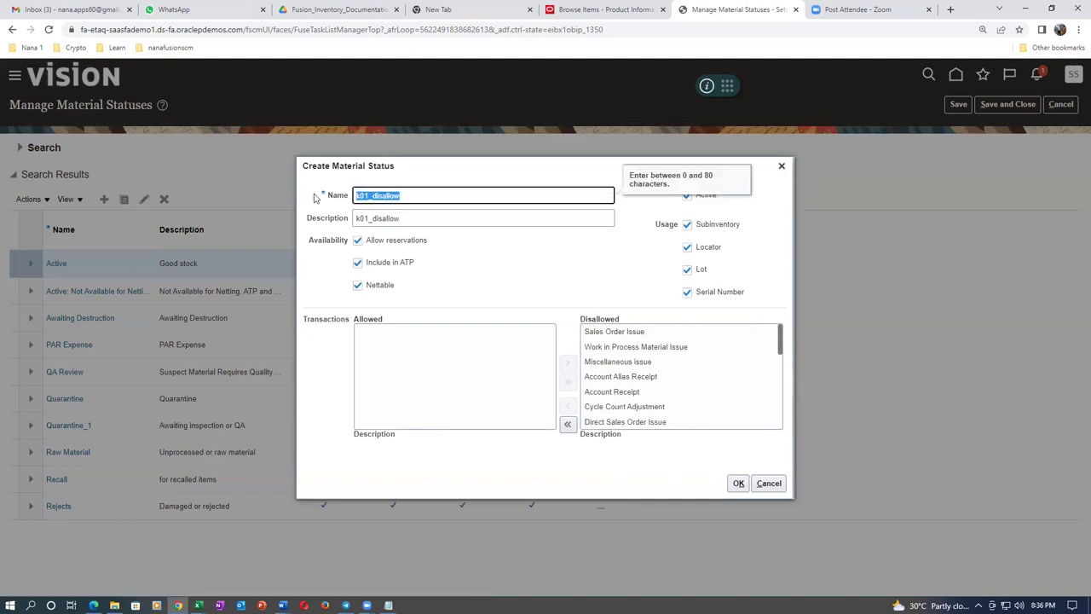
pyautogui.click(470, 275)
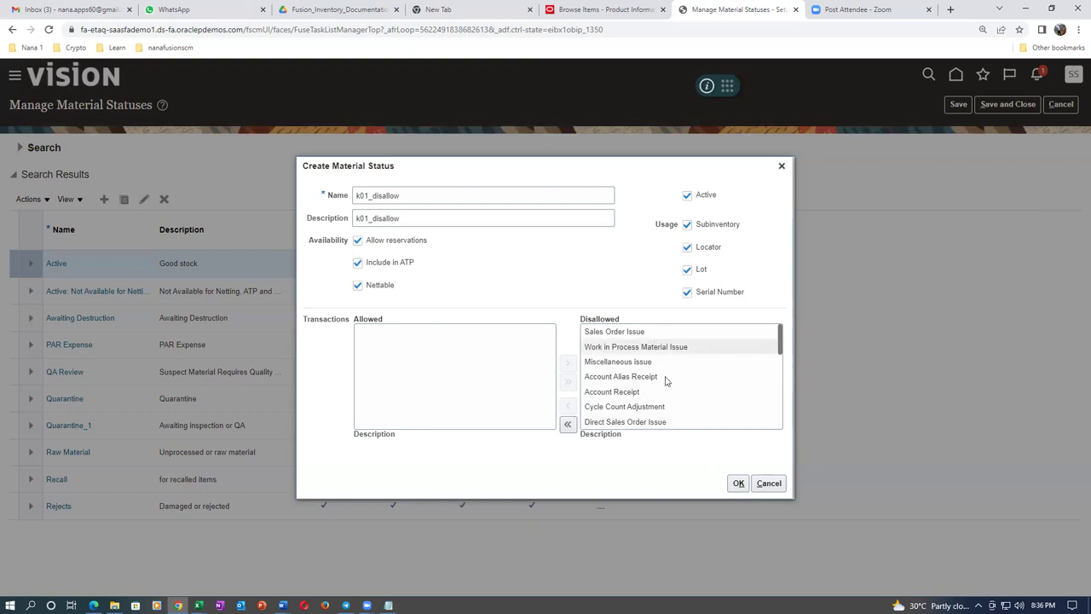
# Confirm the k01_disallow status, then save and close the material statuses and return to the Setup page.
pyautogui.click(738, 484)
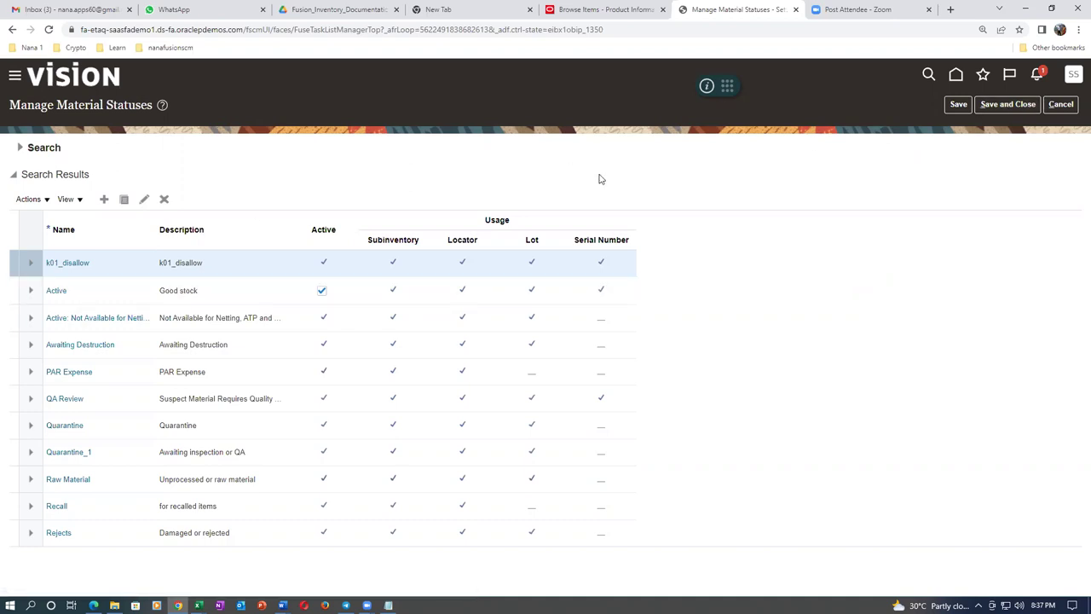
pyautogui.click(1014, 105)
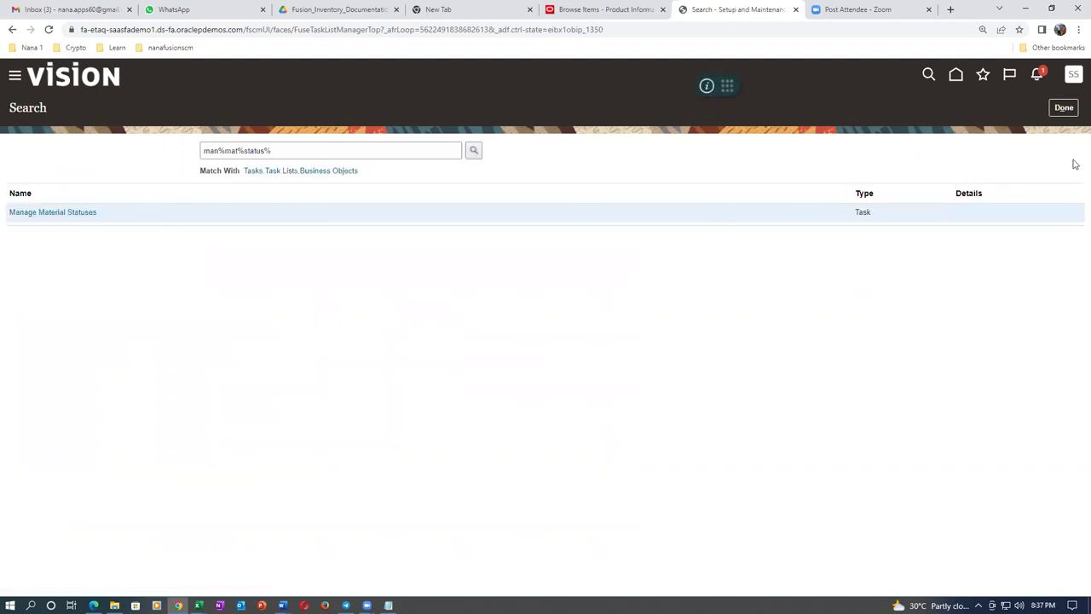
pyautogui.click(1065, 109)
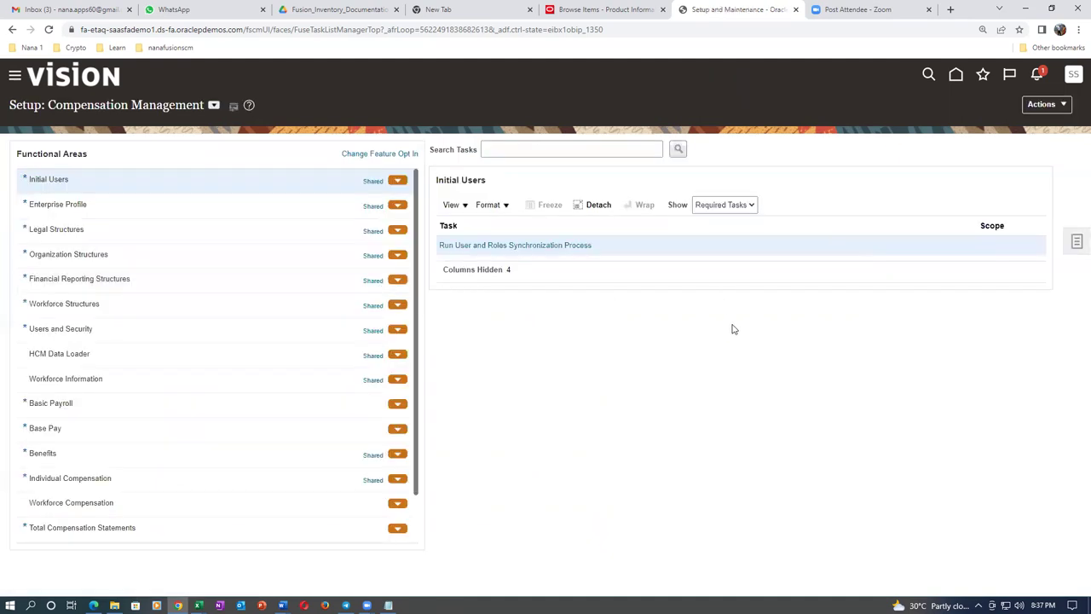
# Go to Product Information Management and start creating a new item.
pyautogui.click(982, 75)
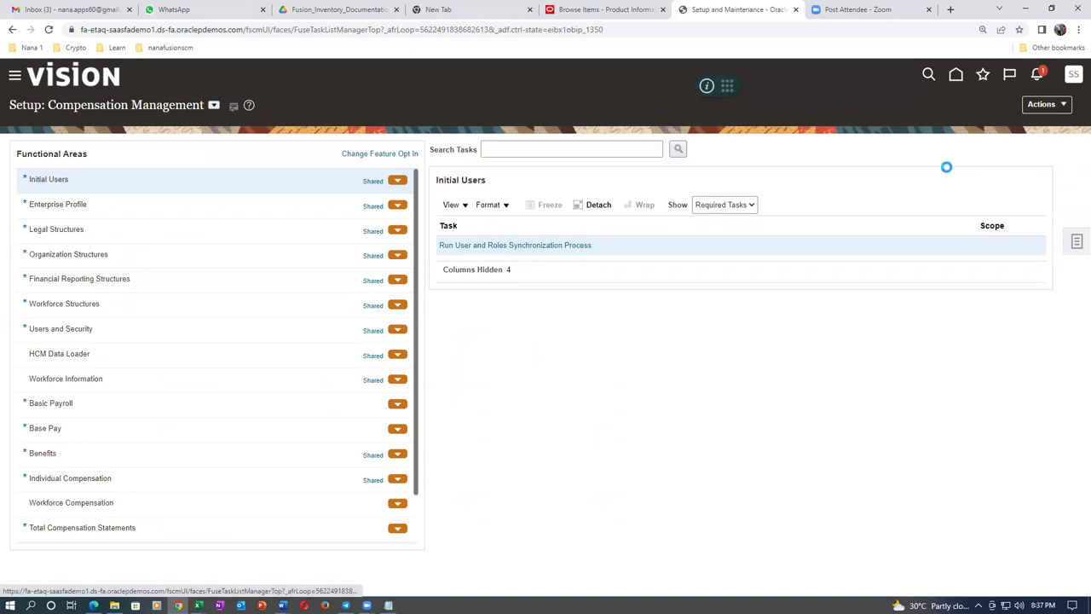
pyautogui.click(785, 227)
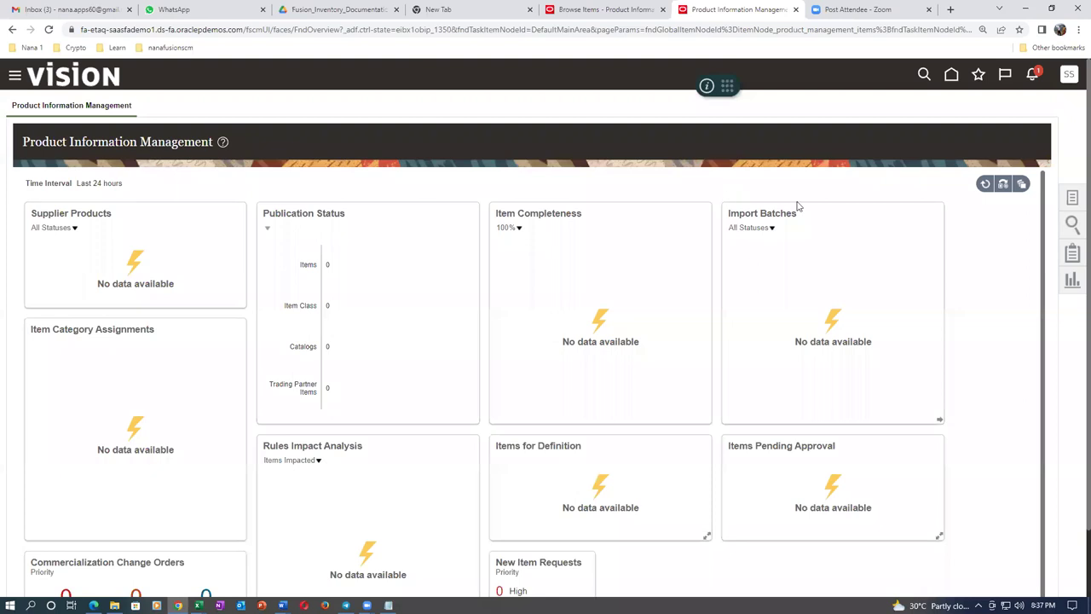
pyautogui.click(1073, 198)
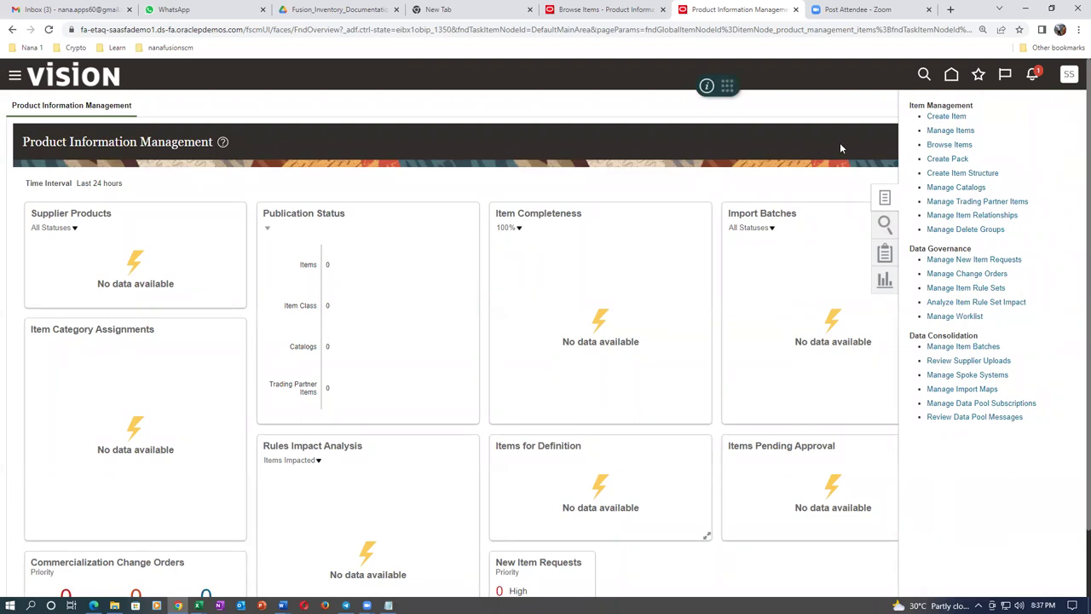
pyautogui.click(945, 117)
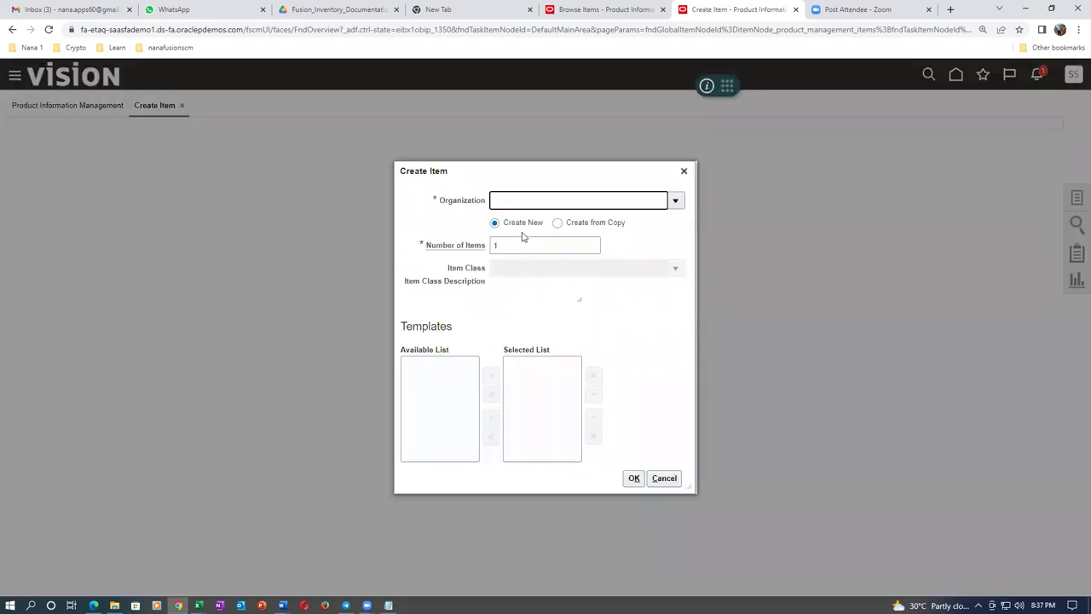
# Choose organization 000 Operations for the new item and confirm the creation options.
pyautogui.write('000')
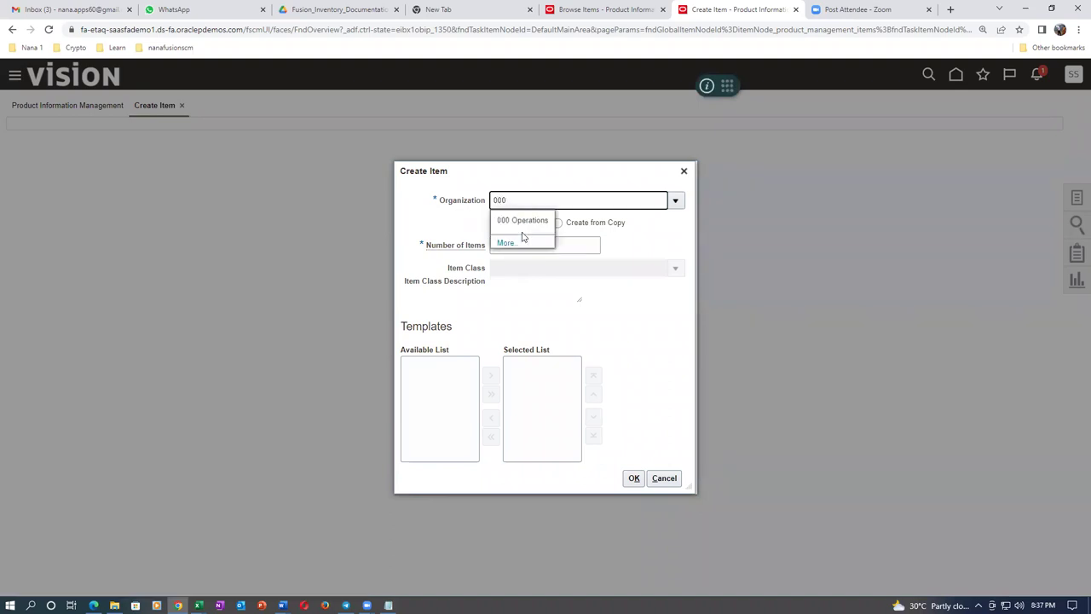
pyautogui.click(523, 222)
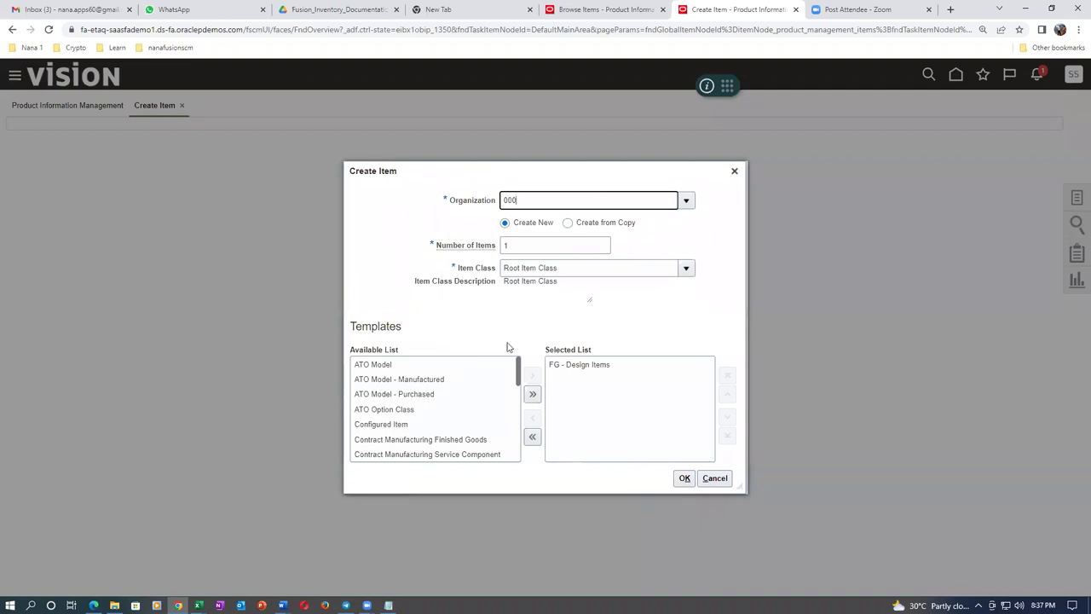
pyautogui.click(685, 477)
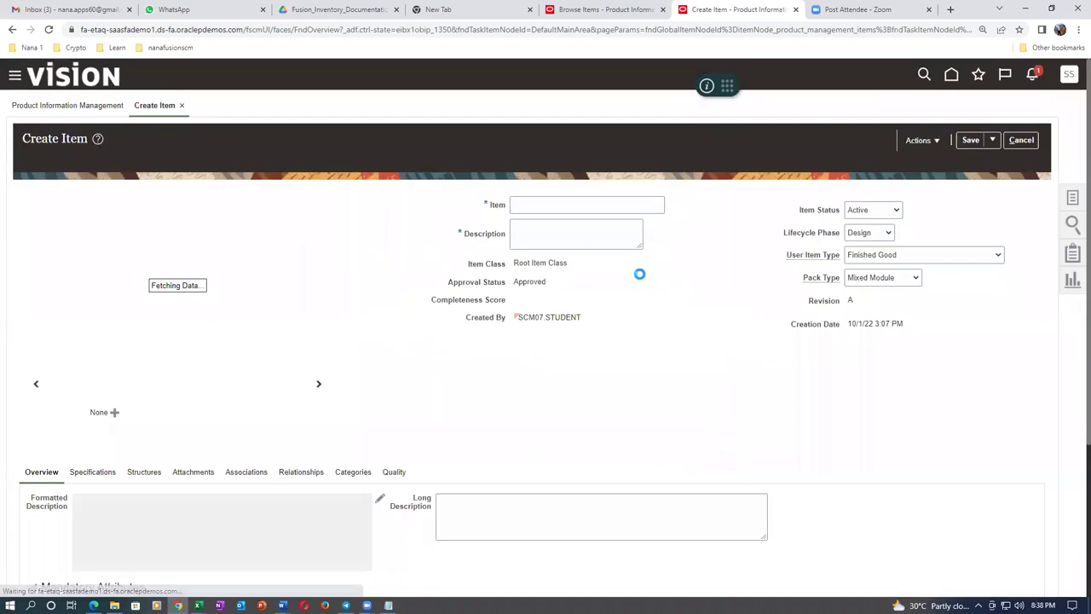
# Enter k0108_mat_status as both the item name and its description.
pyautogui.click(560, 203)
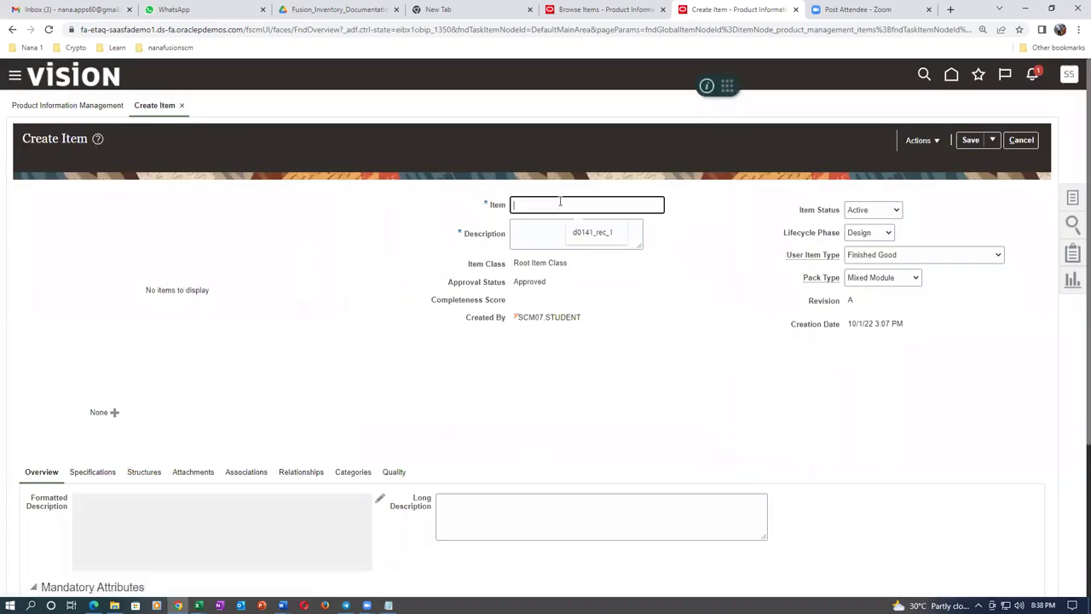
pyautogui.write('k0108_mat_status')
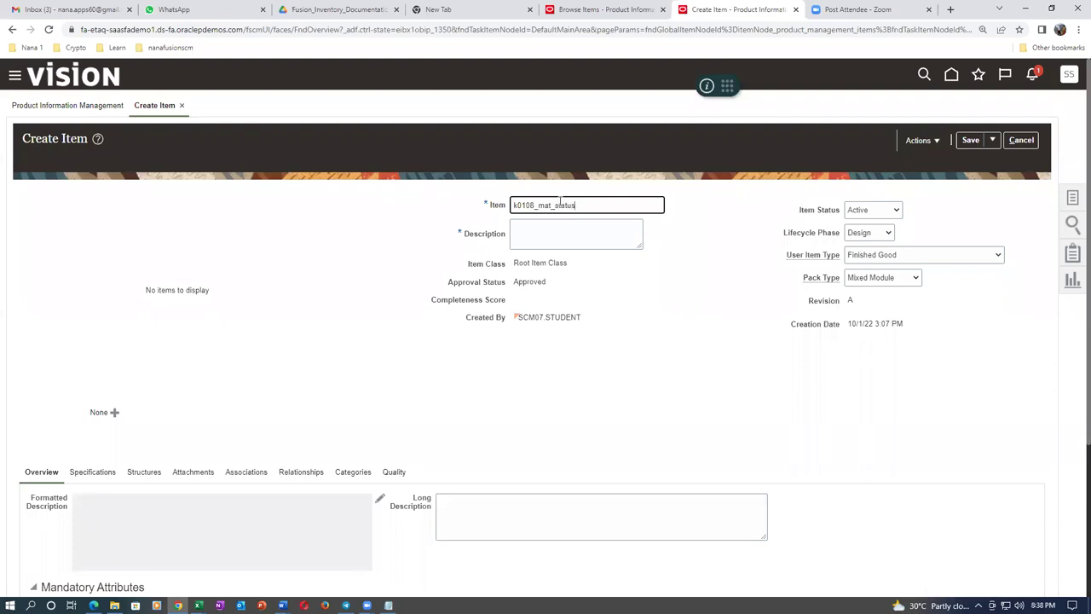
pyautogui.moveTo(591, 206); pyautogui.dragTo(372, 233)
pyautogui.hotkey('ctrl', 'c')
pyautogui.click(528, 233)
pyautogui.hotkey('ctrl', 'v')
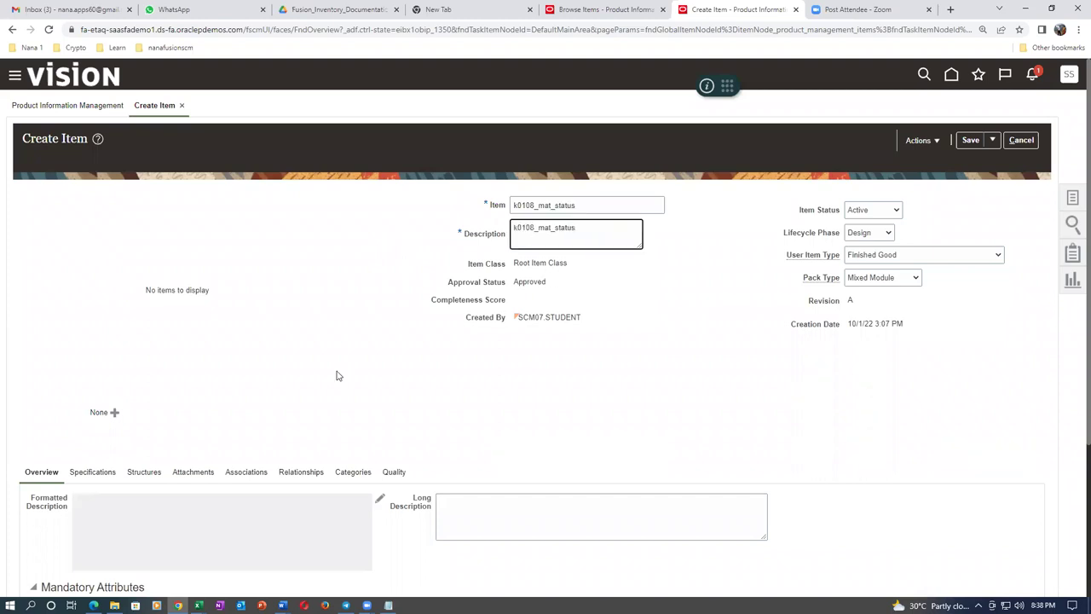
# Open the Inventory specifications of the new item.
pyautogui.scroll(-2, 341, 388)
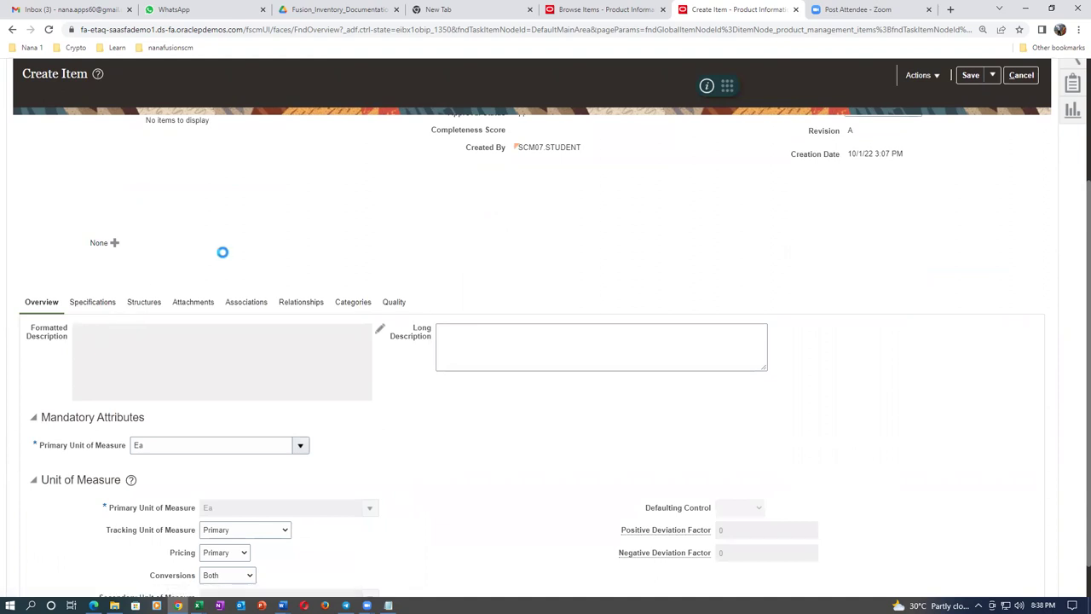
pyautogui.scroll(-2, 225, 259)
pyautogui.click(39, 322)
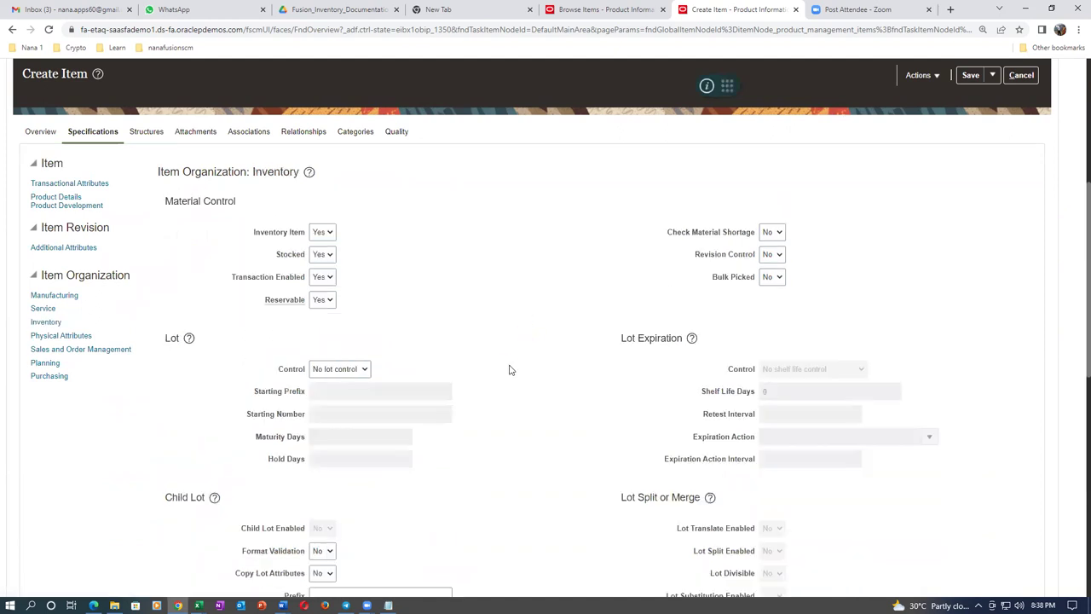
# Set serial generation to Predefined serial number with starting prefix mou_ and starting number 301.
pyautogui.scroll(-3, 514, 371)
pyautogui.scroll(-3, 514, 372)
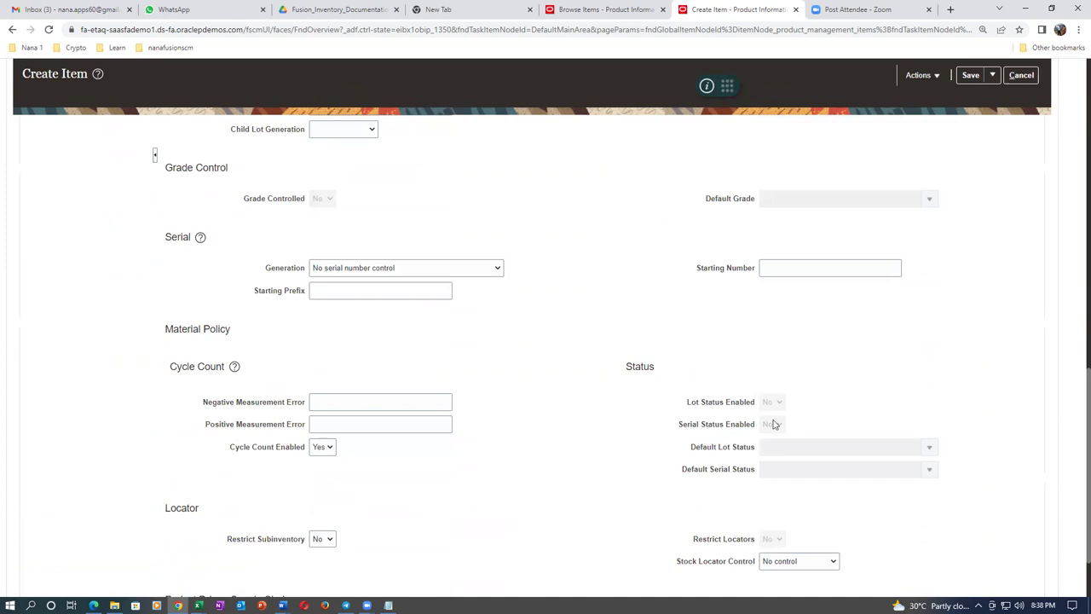
pyautogui.click(397, 269)
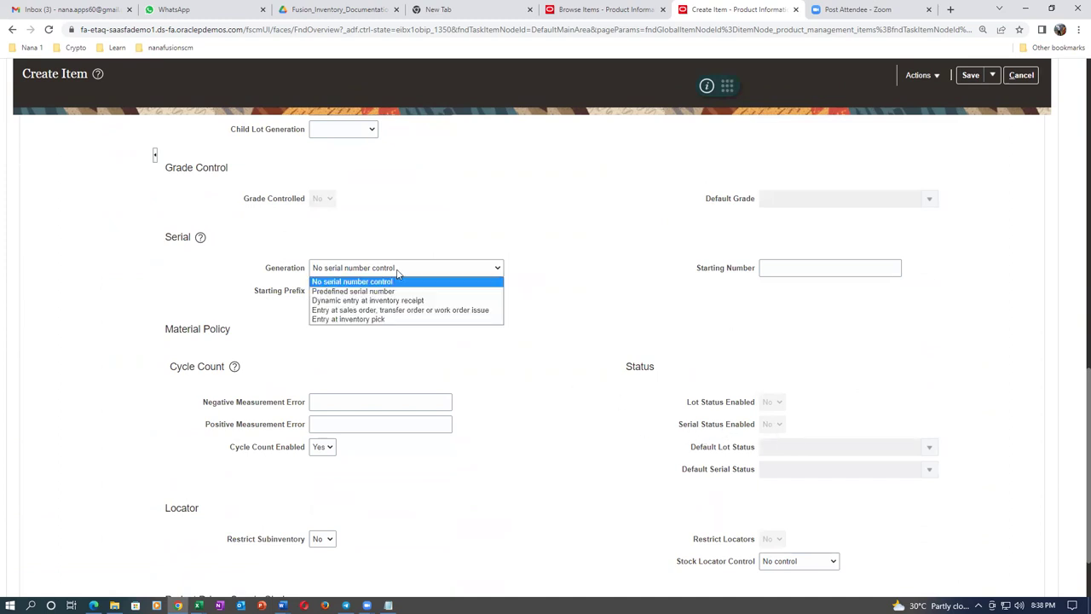
pyautogui.click(398, 291)
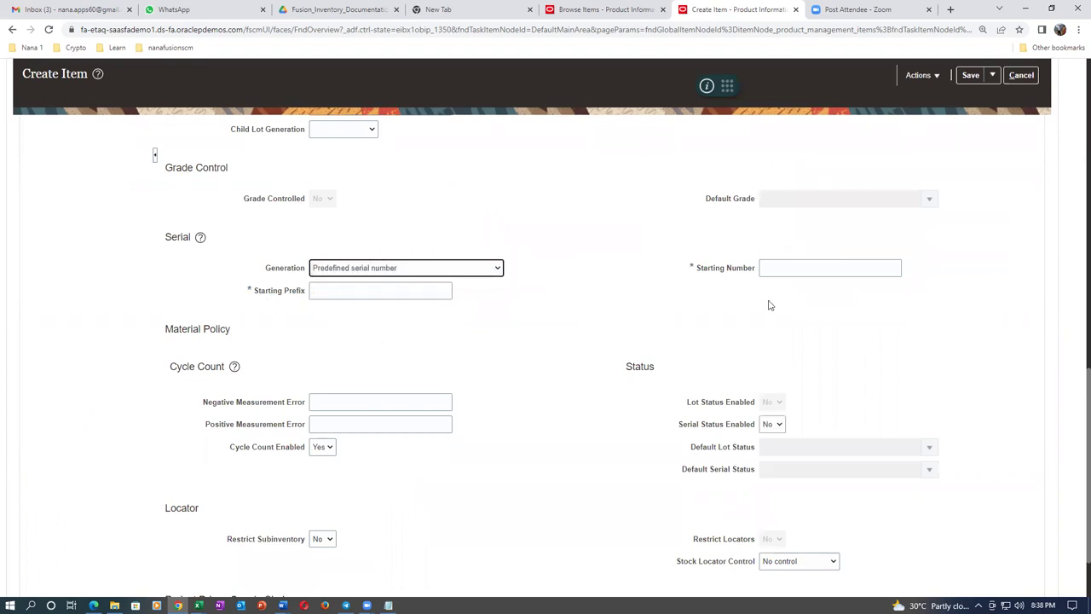
pyautogui.click(343, 290)
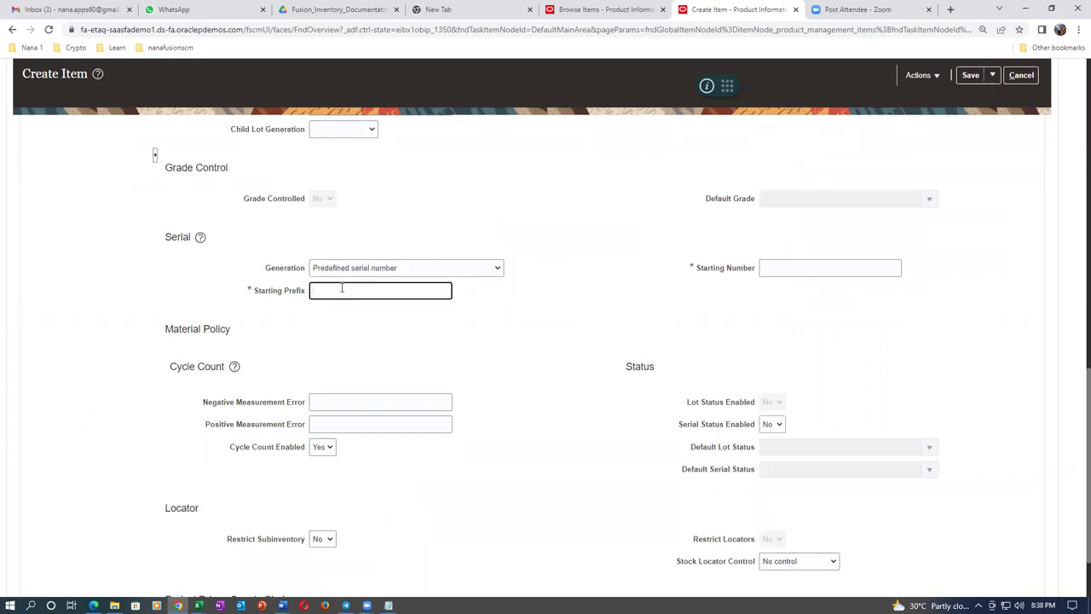
pyautogui.press('Tab')
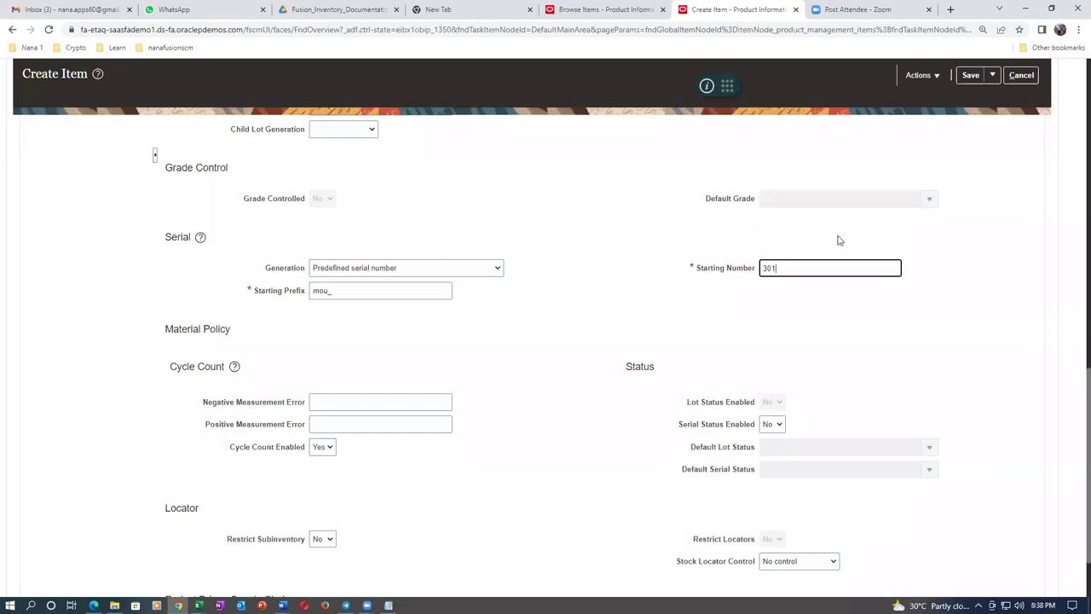
# Set Serial Status Enabled to Yes and choose Active as the default serial status.
pyautogui.click(772, 426)
pyautogui.click(769, 447)
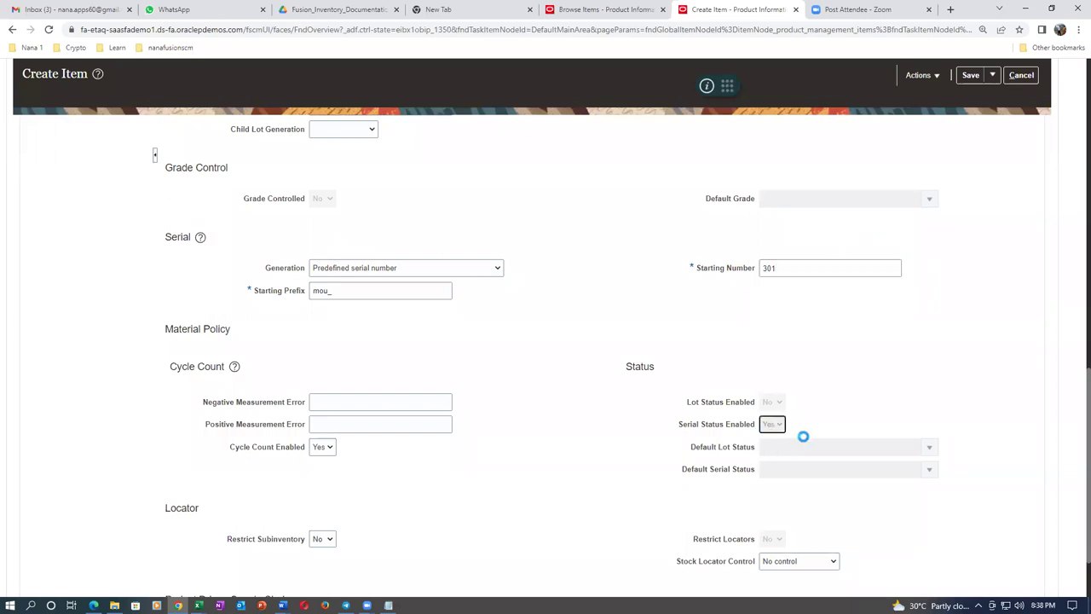
pyautogui.click(930, 470)
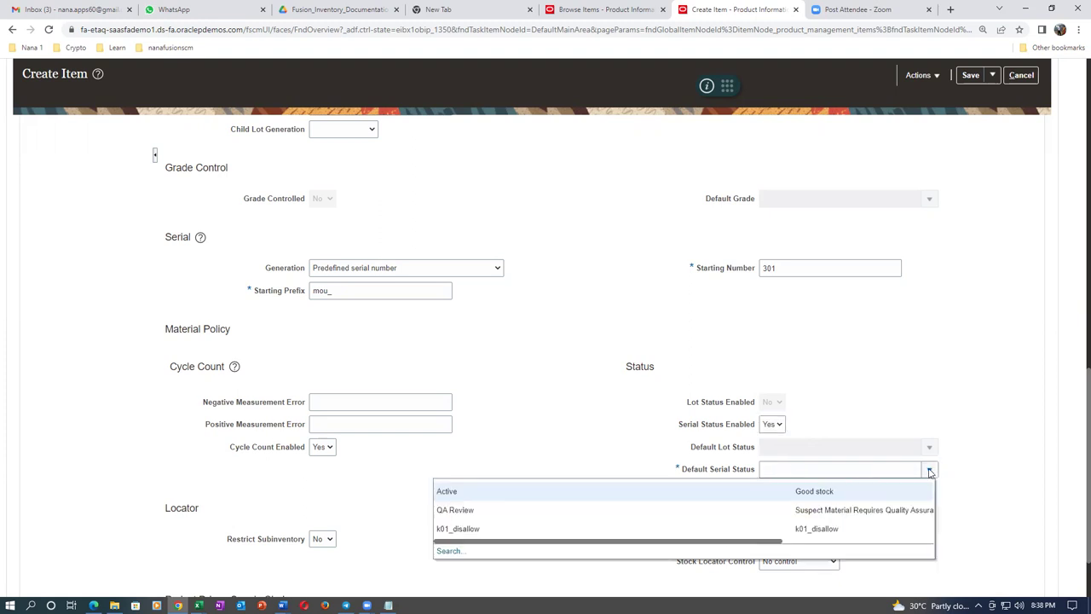
pyautogui.click(478, 492)
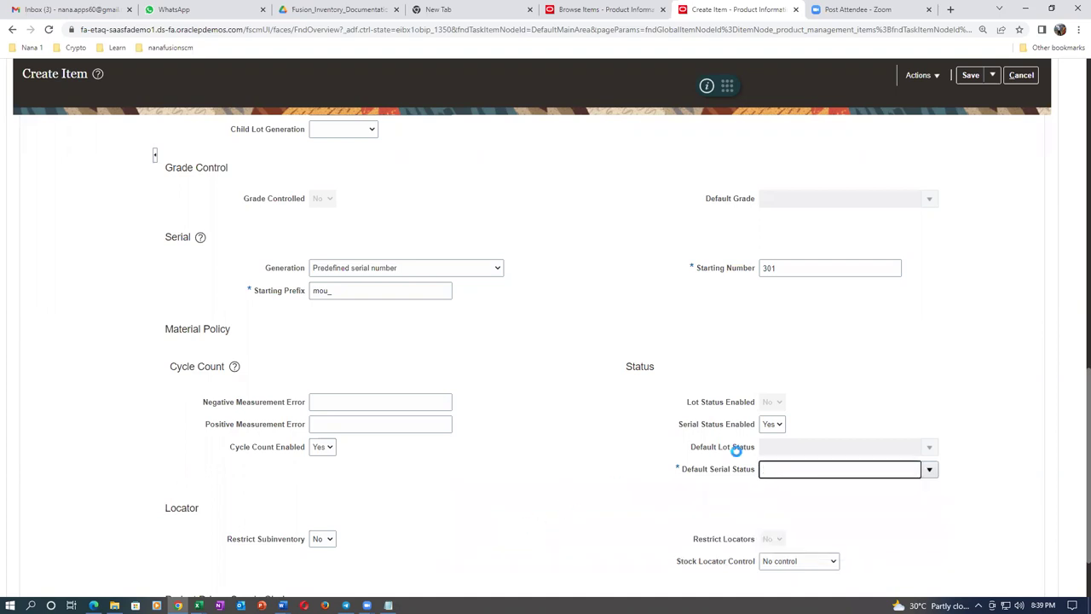
# Choose Active as the default serial status and set the item's lot control to Full lot control.
pyautogui.click(820, 502)
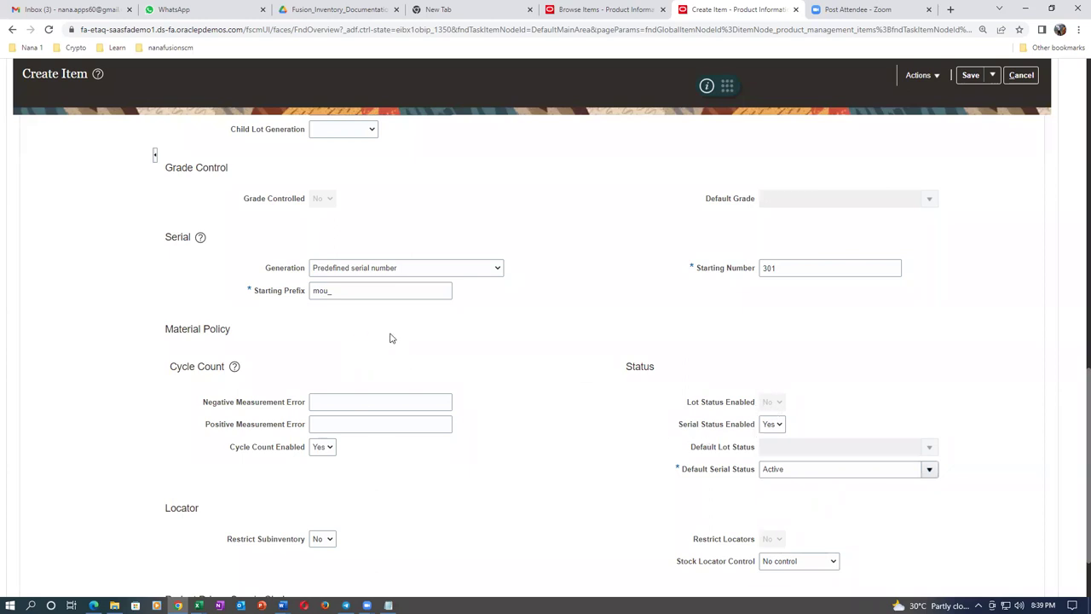
pyautogui.scroll(3, 394, 340)
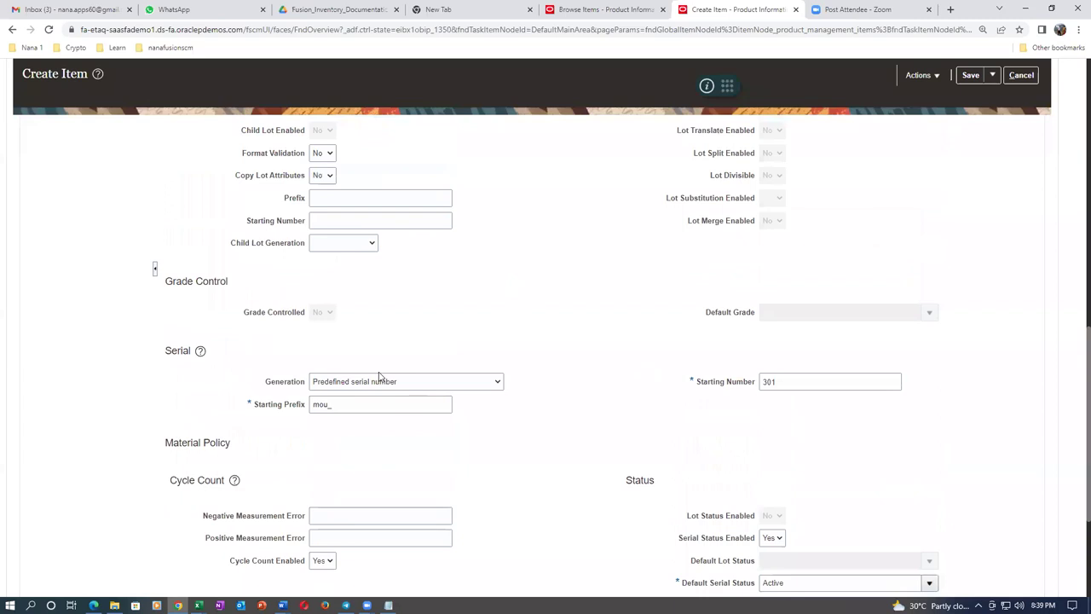
pyautogui.scroll(2, 444, 312)
pyautogui.click(340, 198)
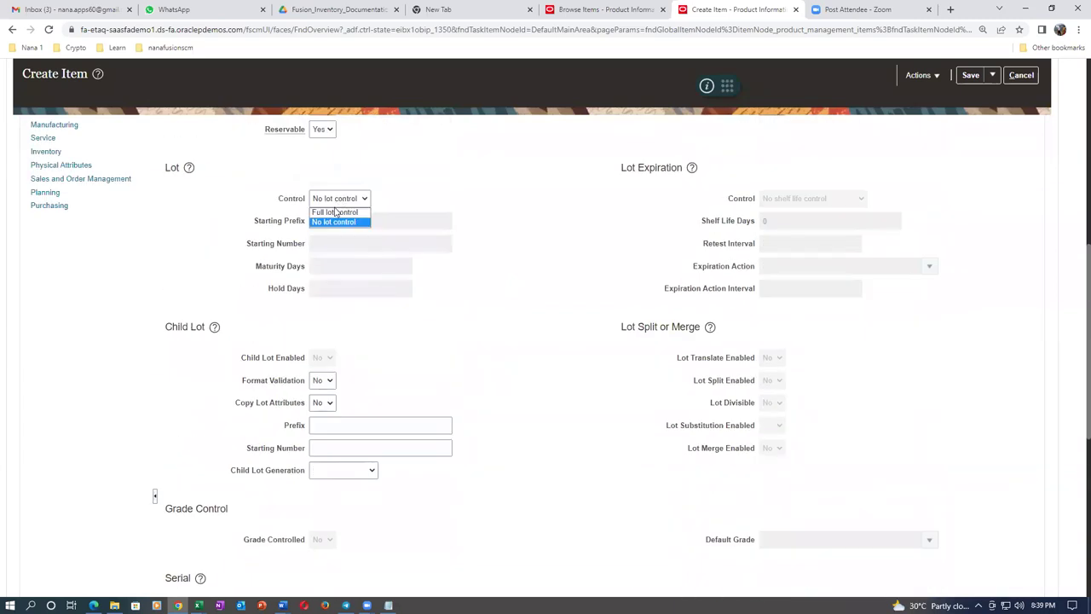
pyautogui.click(335, 213)
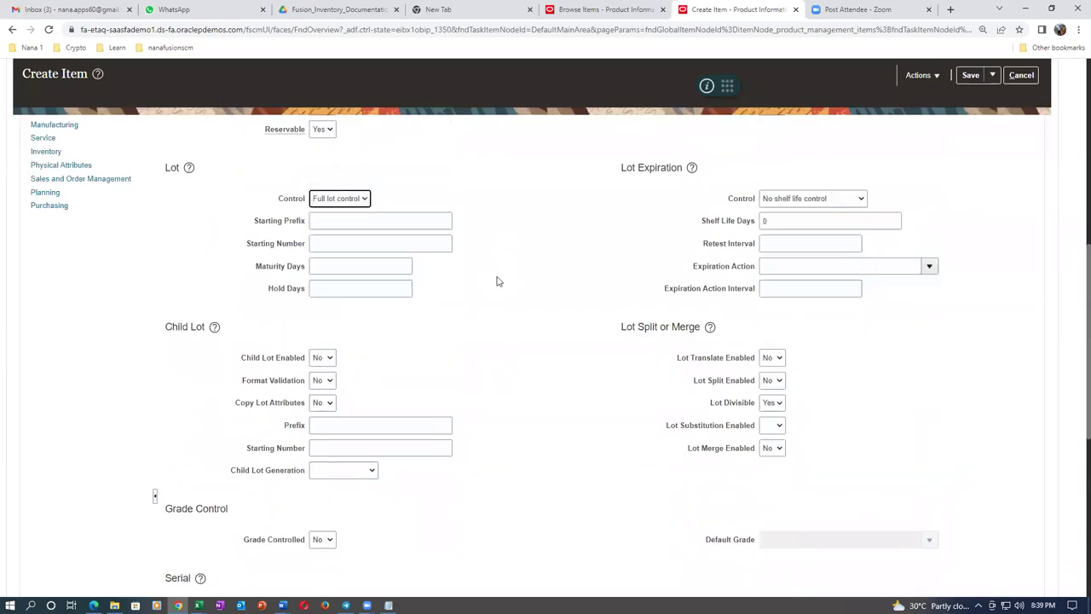
# Set the lot starting prefix to test- and the lot starting number to 101.
pyautogui.click(362, 223)
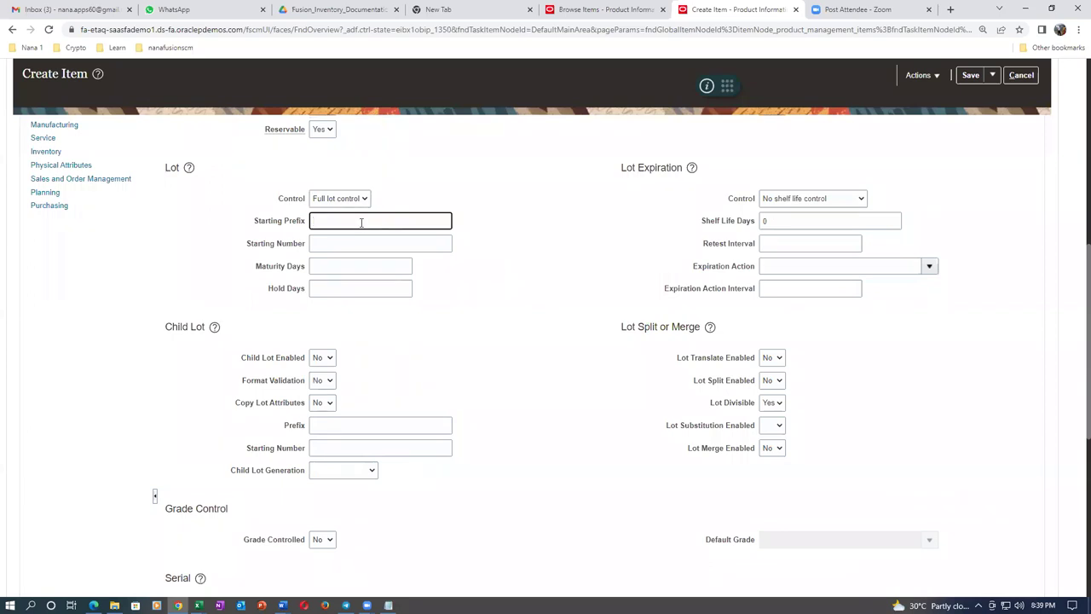
pyautogui.write('test-')
pyautogui.press('Tab')
pyautogui.write('1')
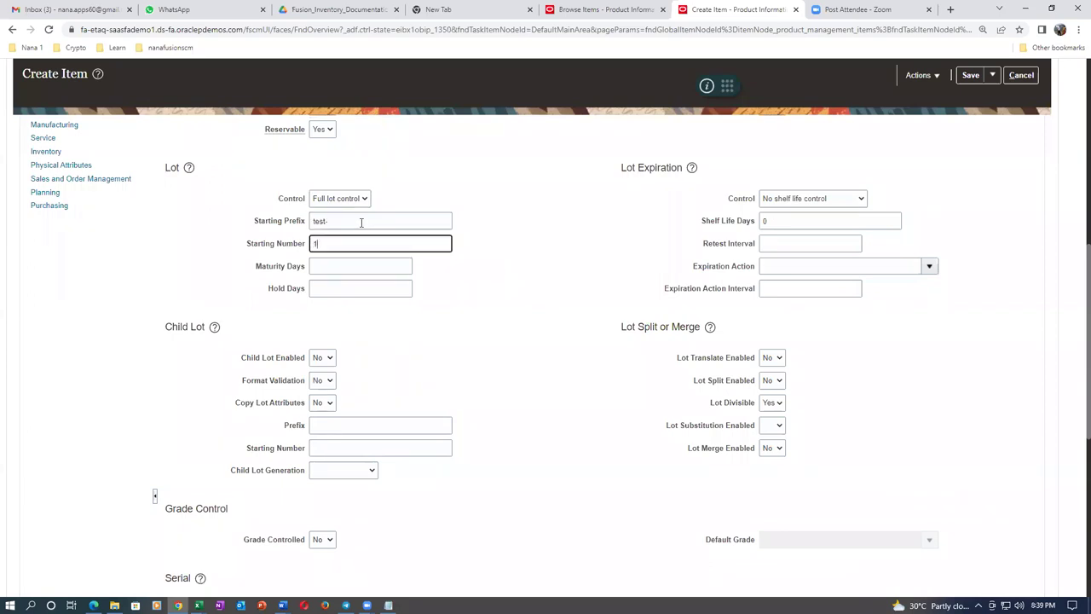
pyautogui.write('01')
pyautogui.press('Tab')
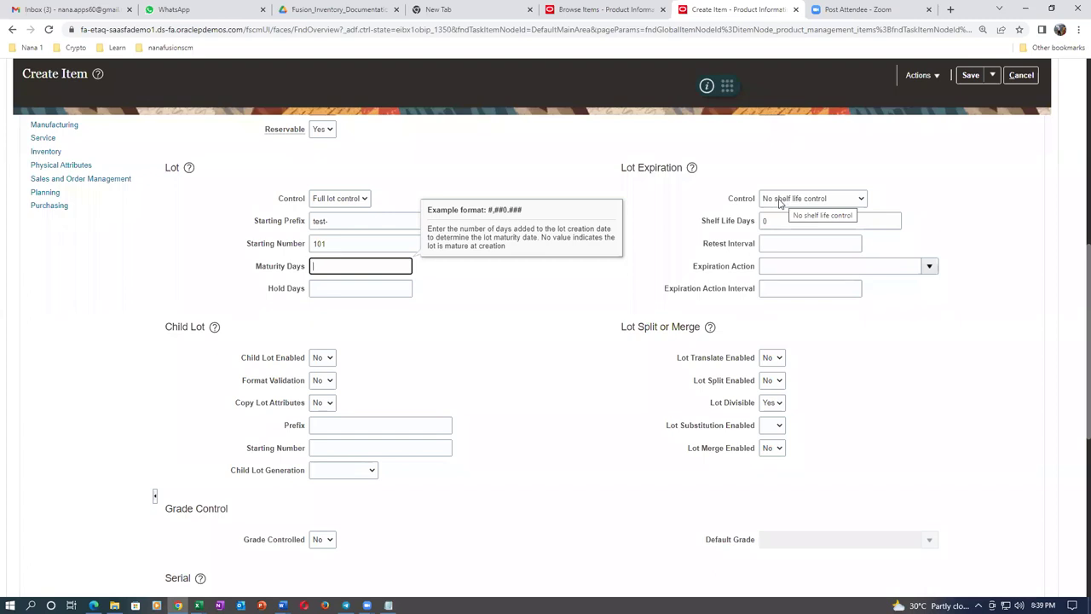
pyautogui.click(948, 207)
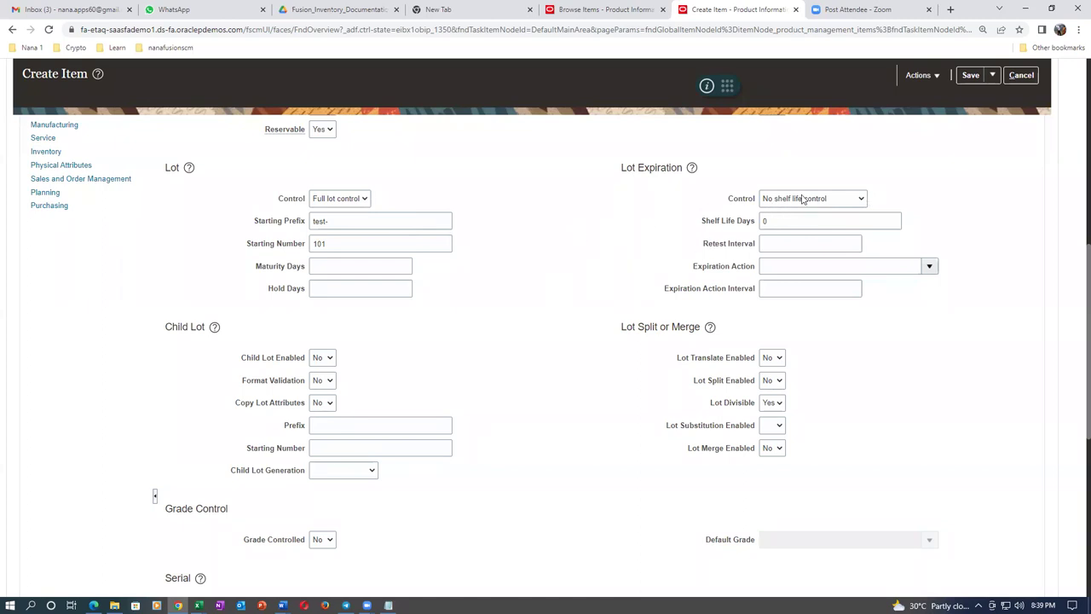
# Set Lot Status Enabled to Yes and choose Active as the default lot status.
pyautogui.scroll(-3, 523, 213)
pyautogui.scroll(3, 342, 221)
pyautogui.scroll(-5, 562, 240)
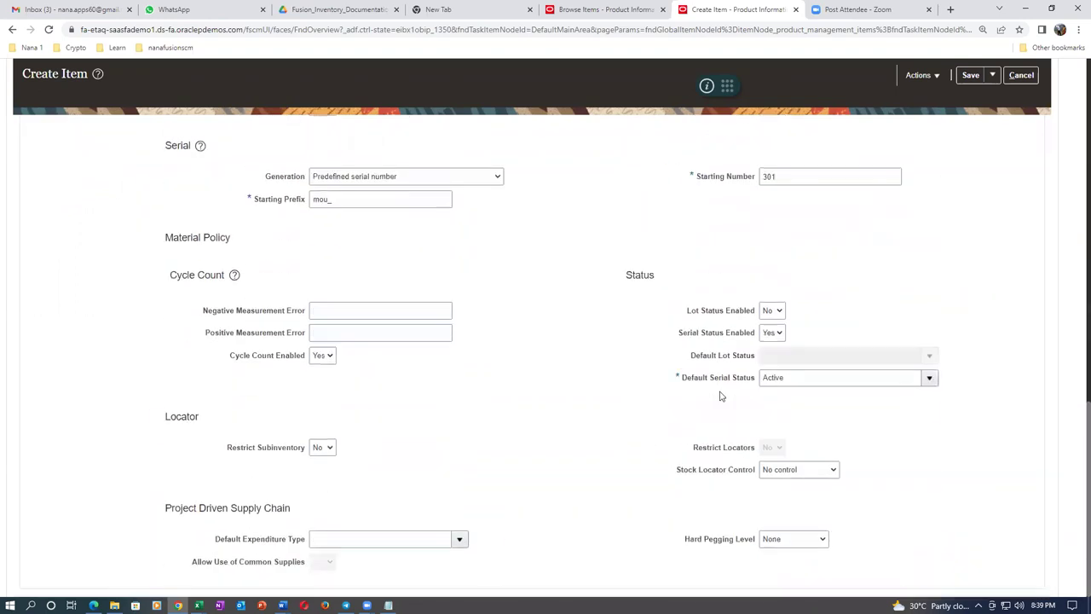
pyautogui.click(772, 312)
pyautogui.click(770, 333)
pyautogui.click(929, 355)
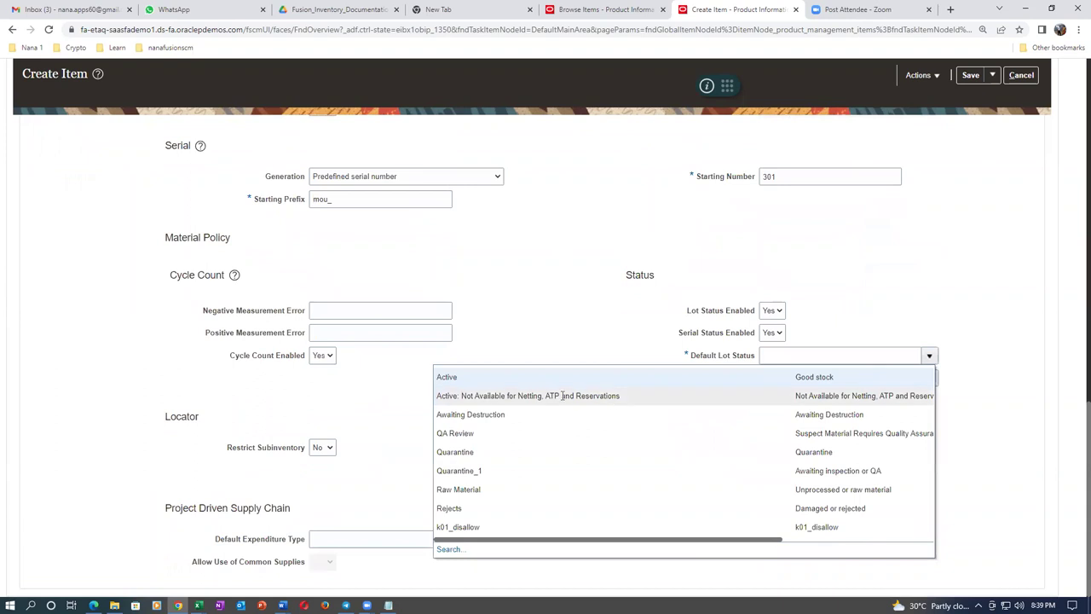
pyautogui.click(473, 378)
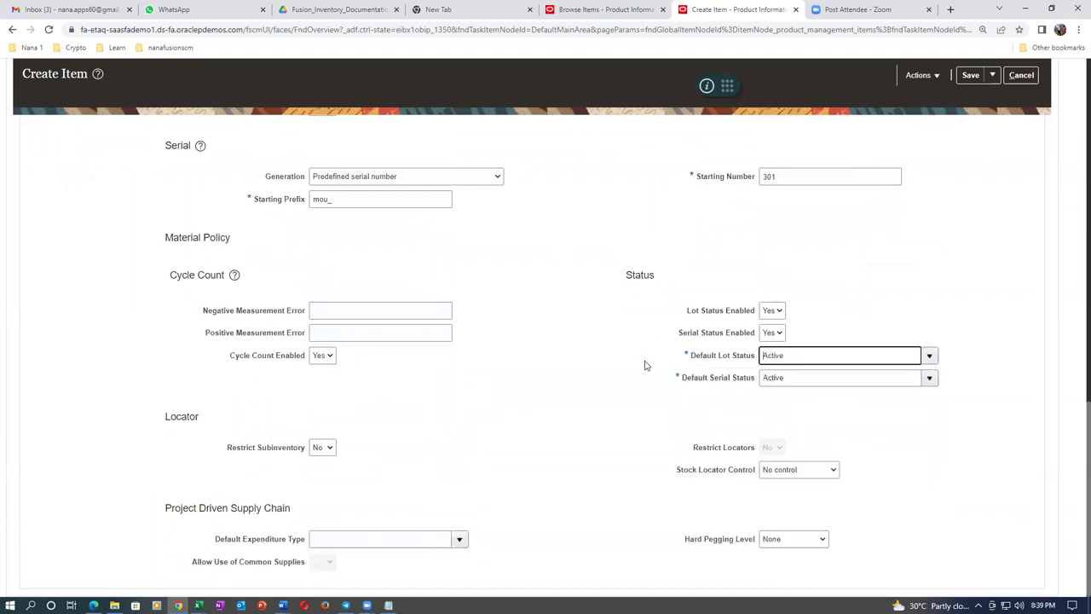
pyautogui.click(633, 373)
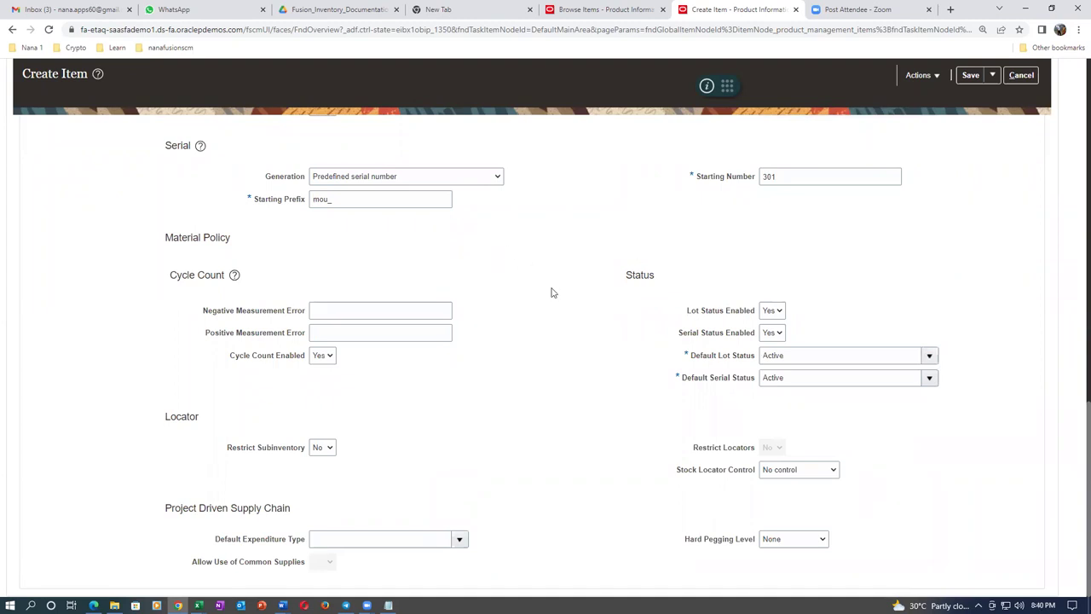
# Associate the item with organization K011 (k01_child_1), and save and close the item.
pyautogui.scroll(6, 520, 244)
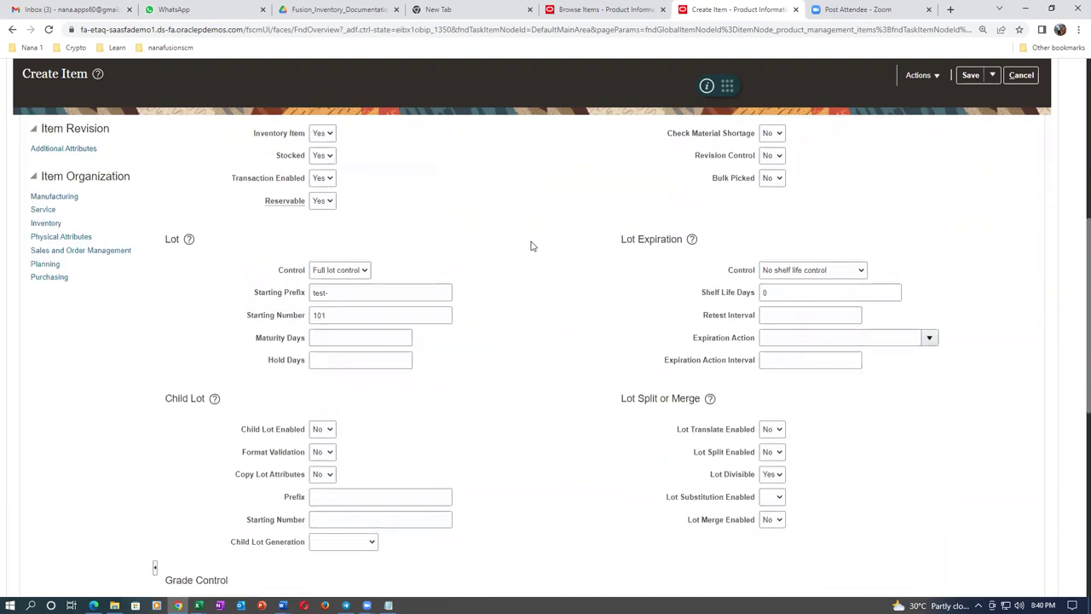
pyautogui.scroll(2, 545, 241)
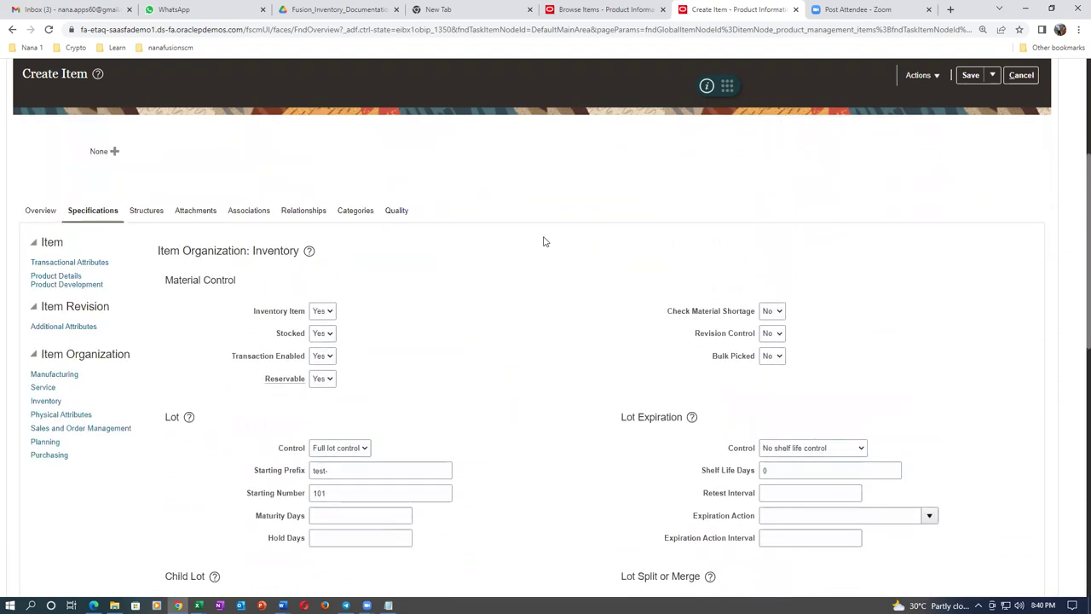
pyautogui.click(248, 213)
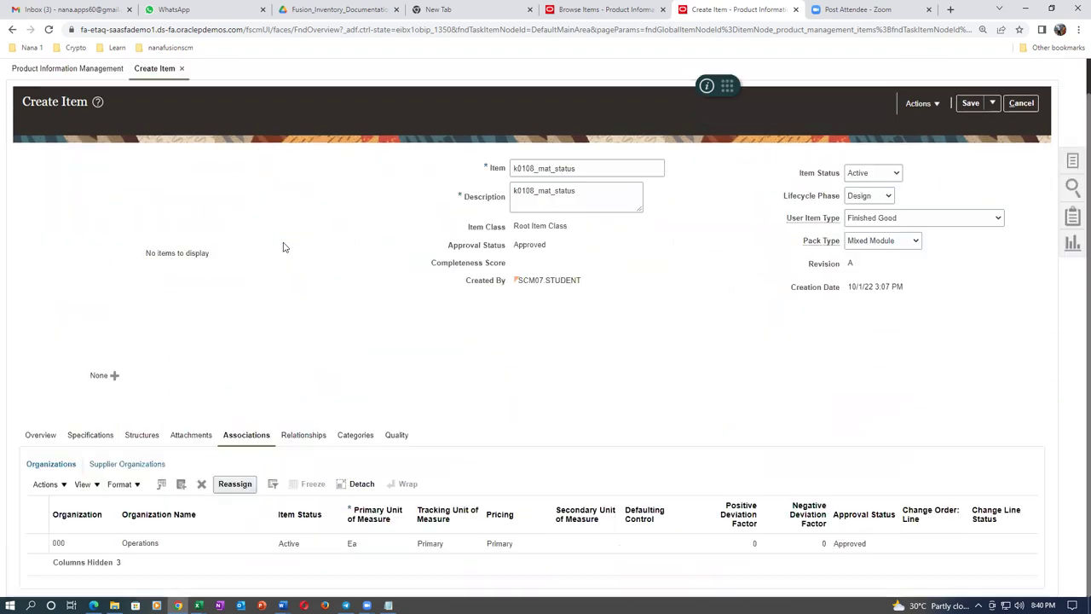
pyautogui.click(47, 484)
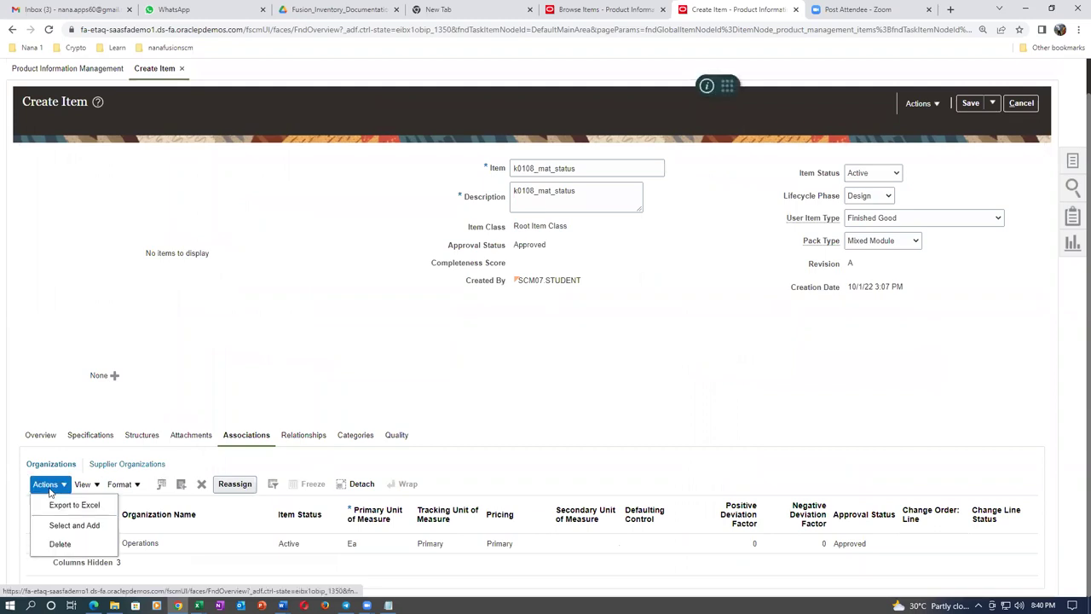
pyautogui.click(66, 526)
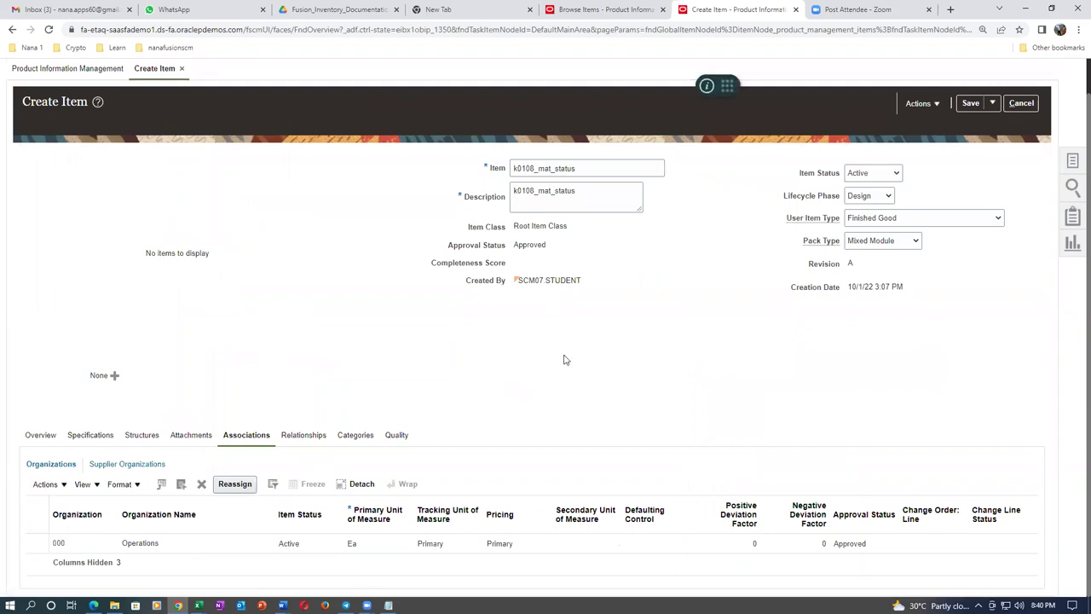
pyautogui.click(571, 228)
pyautogui.write('k01')
pyautogui.press('Return')
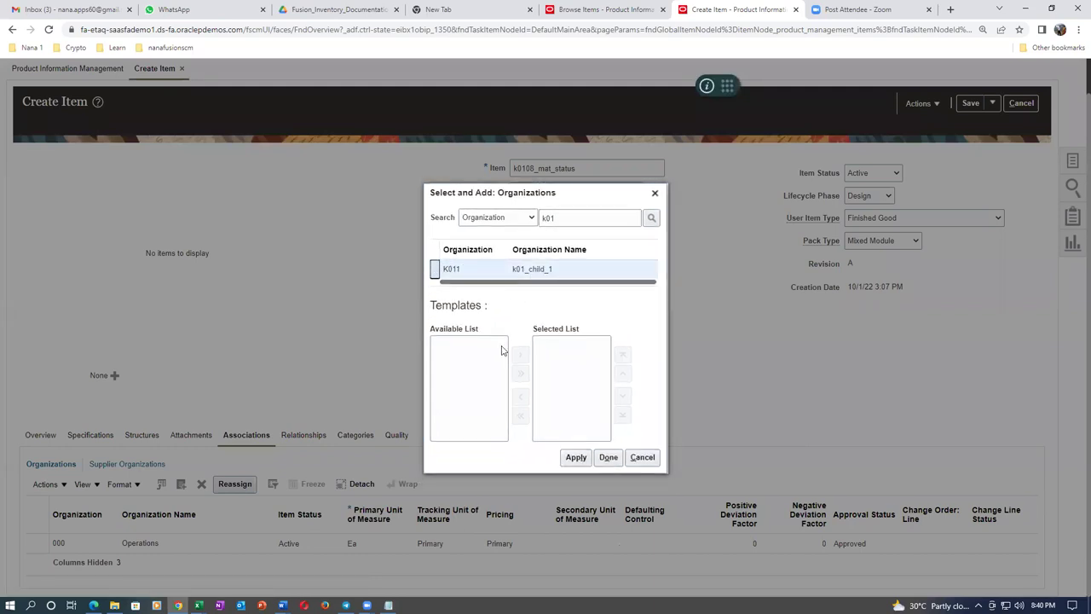
pyautogui.click(576, 457)
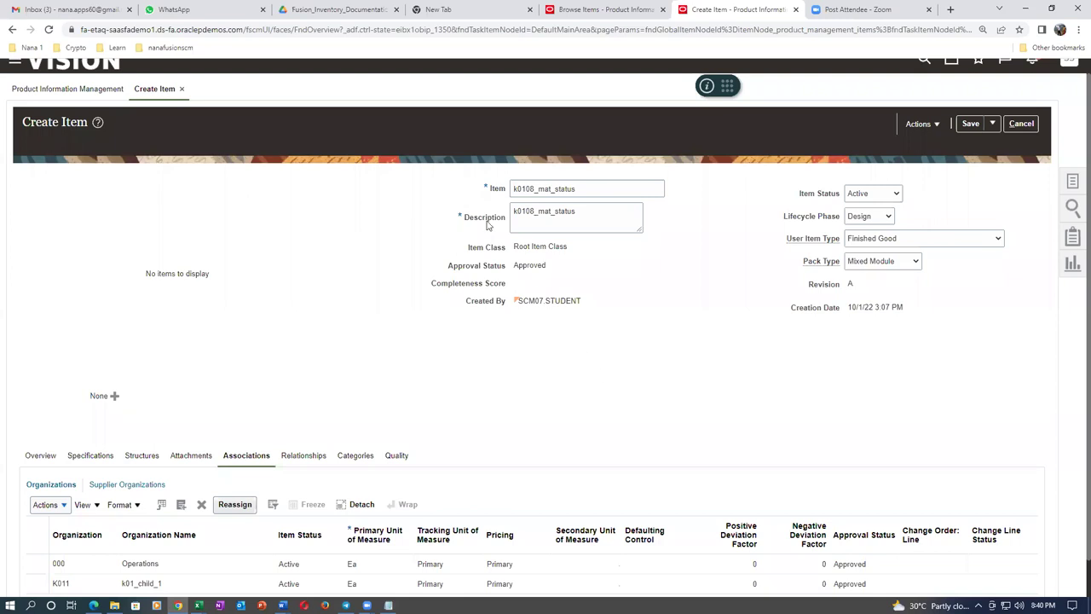
pyautogui.click(992, 123)
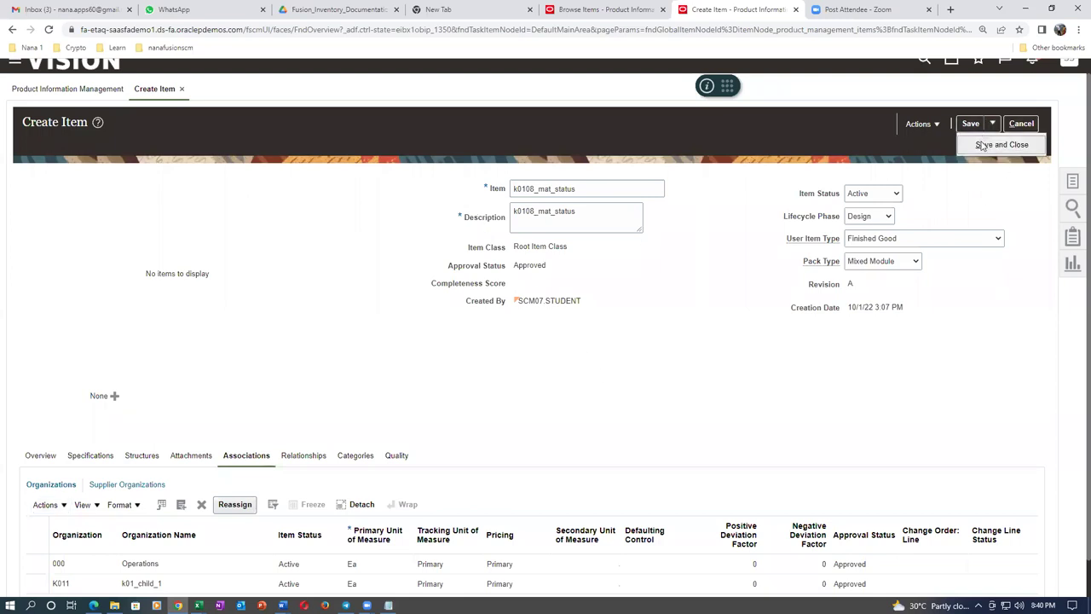
pyautogui.click(993, 145)
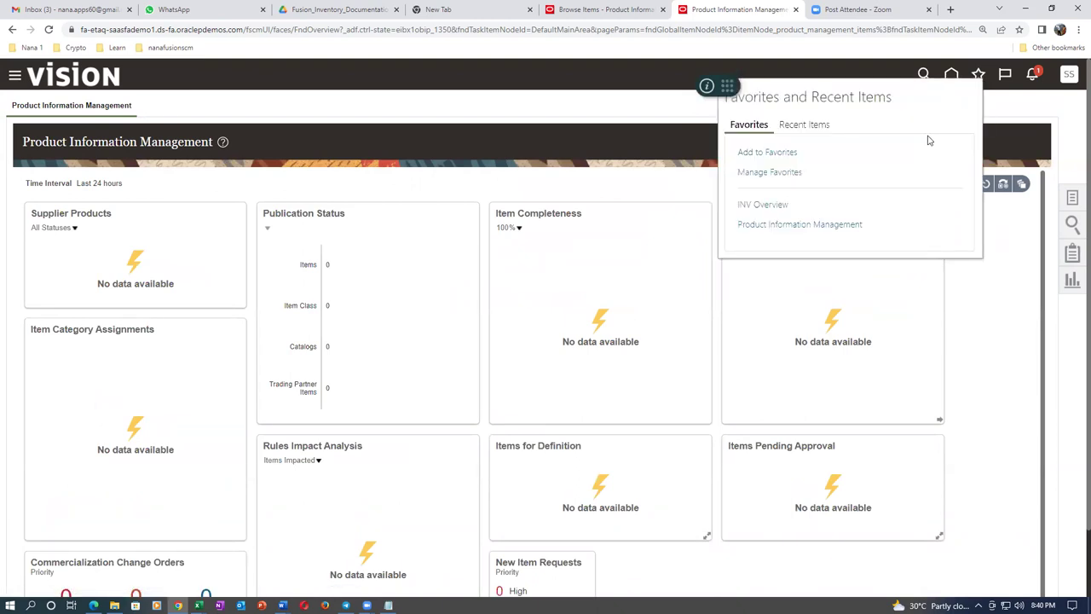
# Go to the inventory overview and open the Create Miscellaneous Transaction page for organization K011.
pyautogui.click(756, 208)
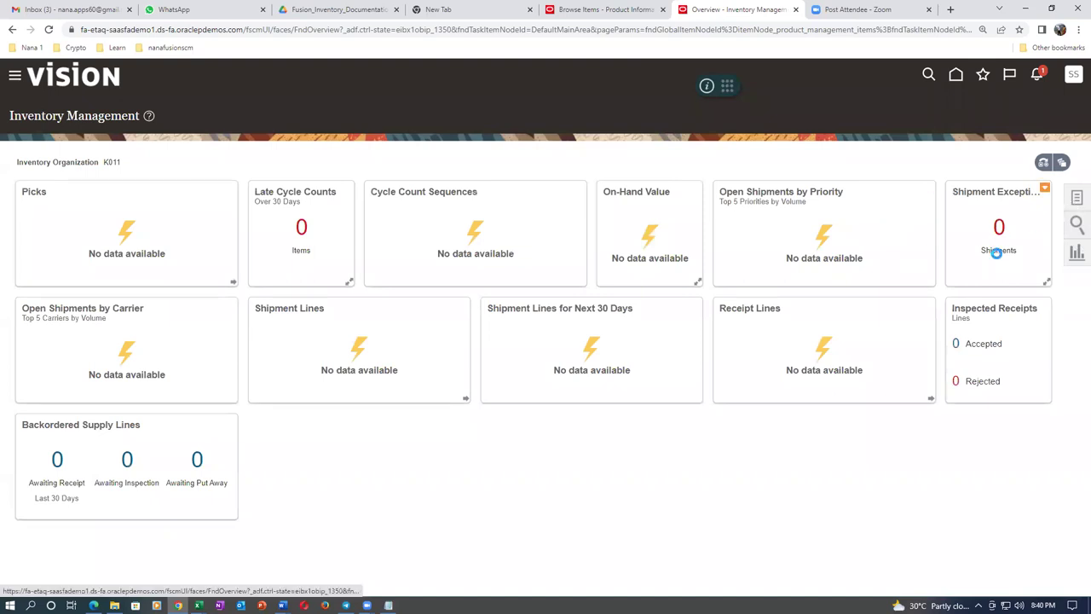
pyautogui.click(1077, 197)
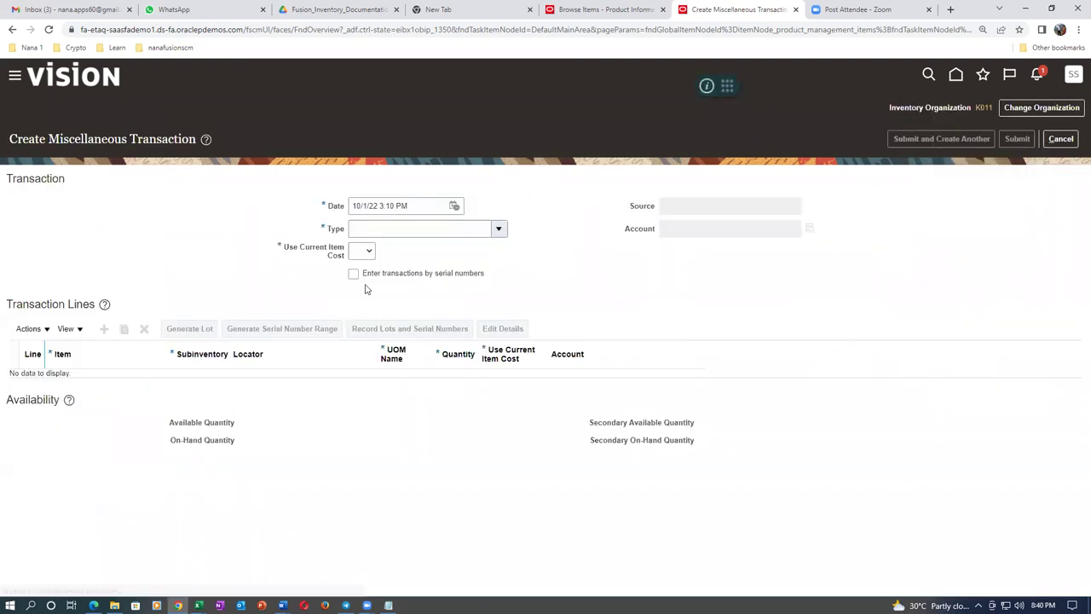
# Leave Browse Items in the other browser session and open Scheduled Processes from the home page's Tools apps.
pyautogui.click(611, 11)
pyautogui.click(1021, 75)
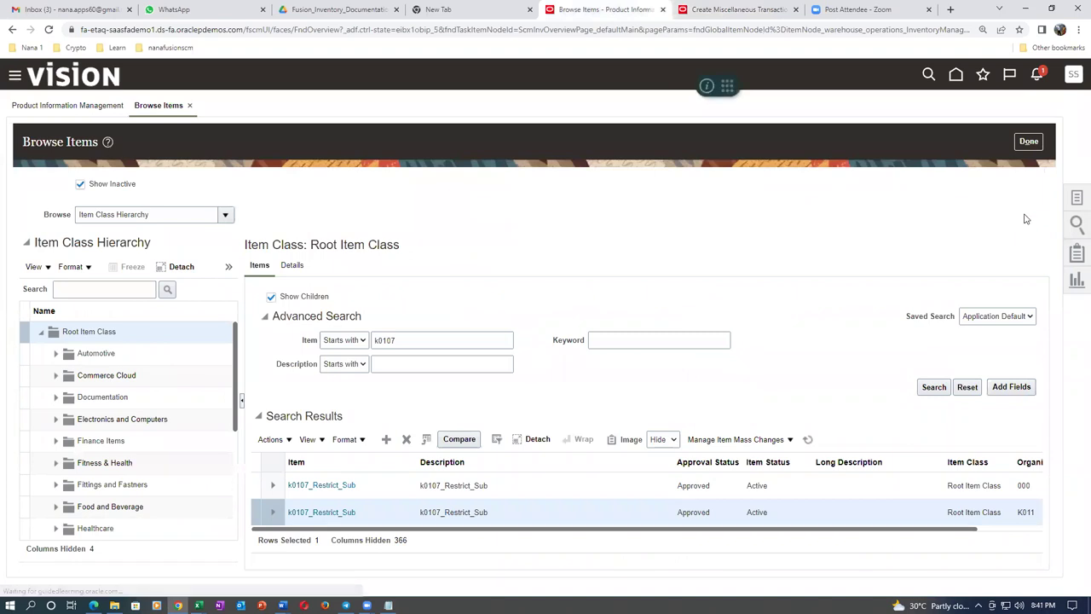
pyautogui.click(1031, 143)
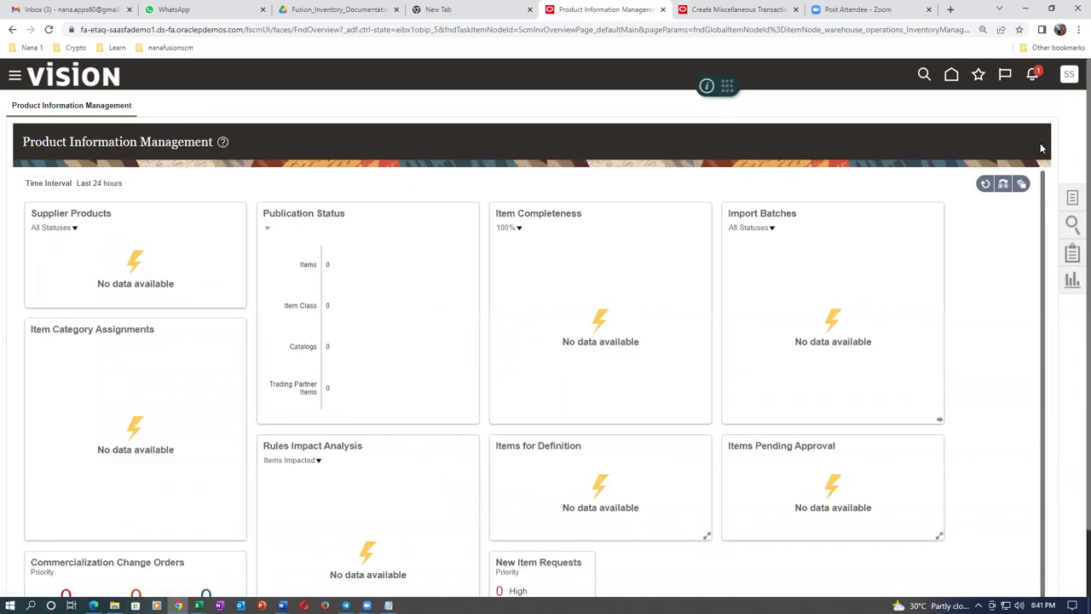
pyautogui.click(953, 77)
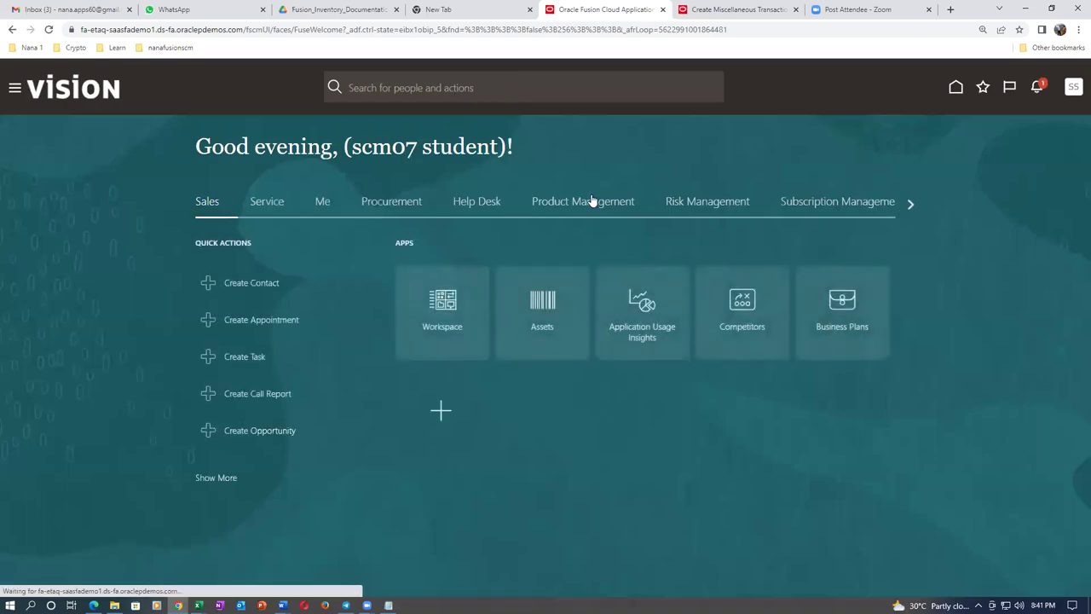
pyautogui.click(907, 202)
pyautogui.click(907, 202)
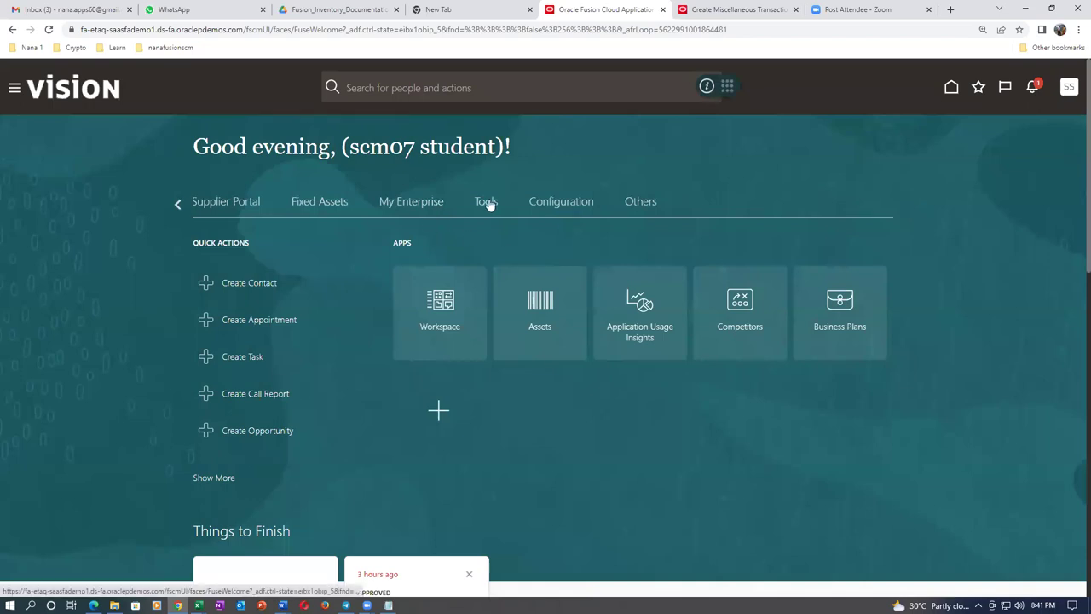
pyautogui.click(488, 203)
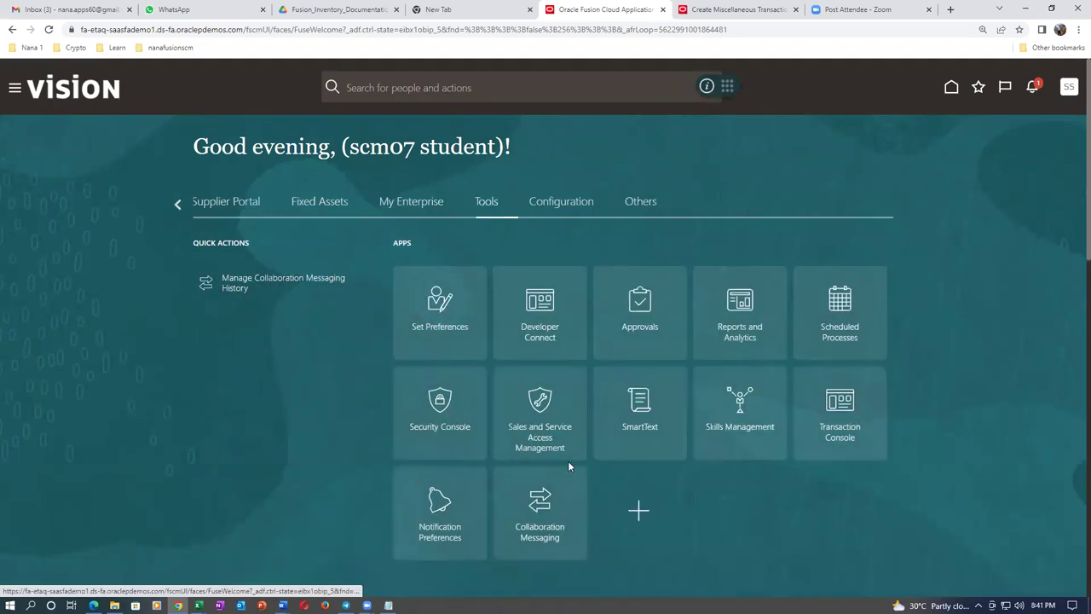
pyautogui.click(841, 329)
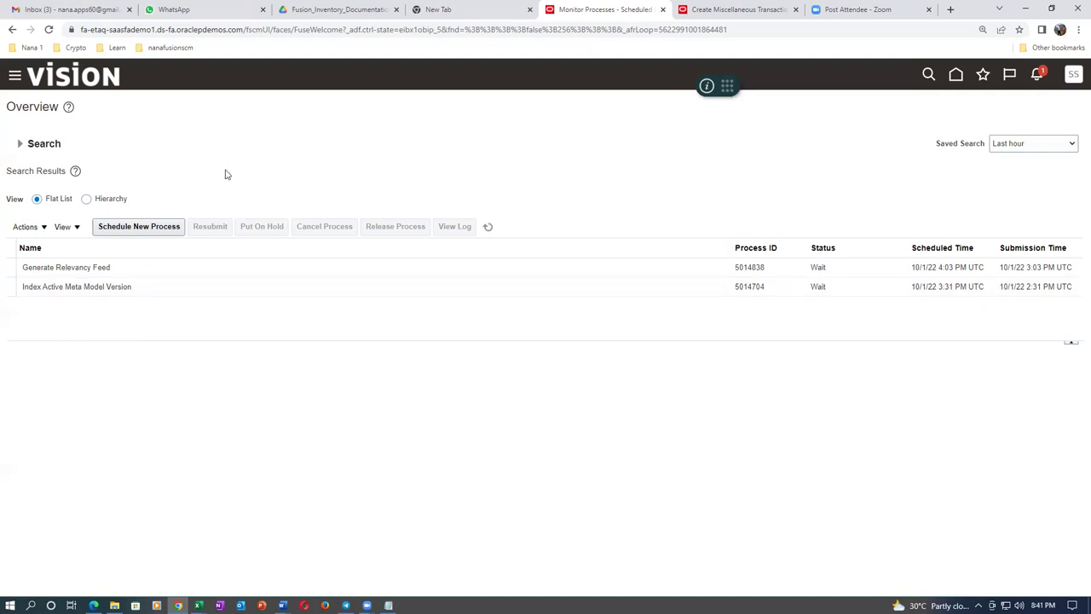
# Start scheduling a new Generate Serial Numbers job, finding it with the name pattern Gen%ser%, and open its process details.
pyautogui.click(129, 233)
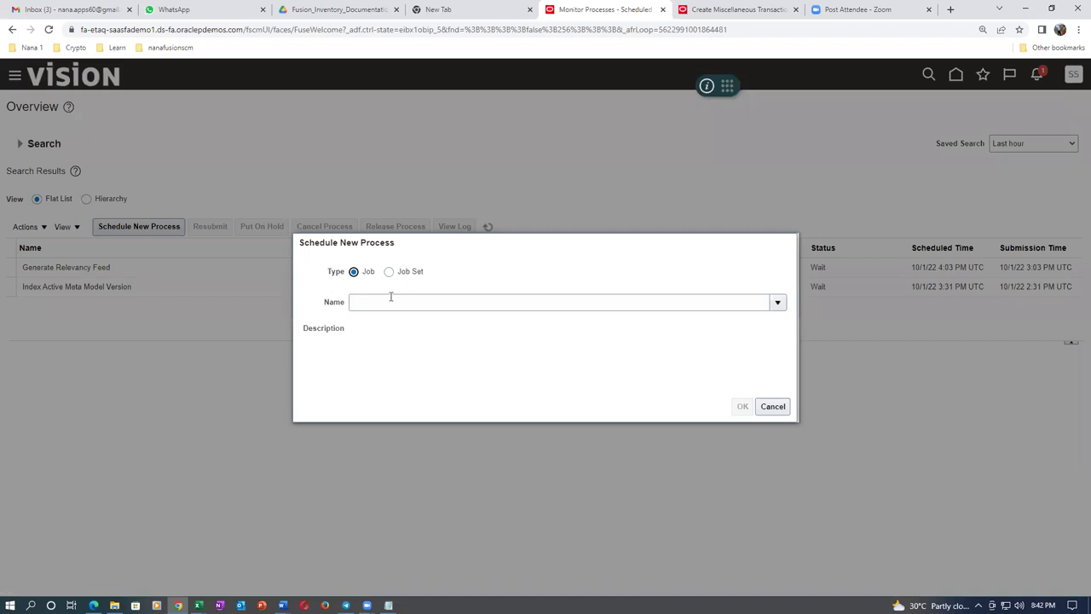
pyautogui.click(390, 300)
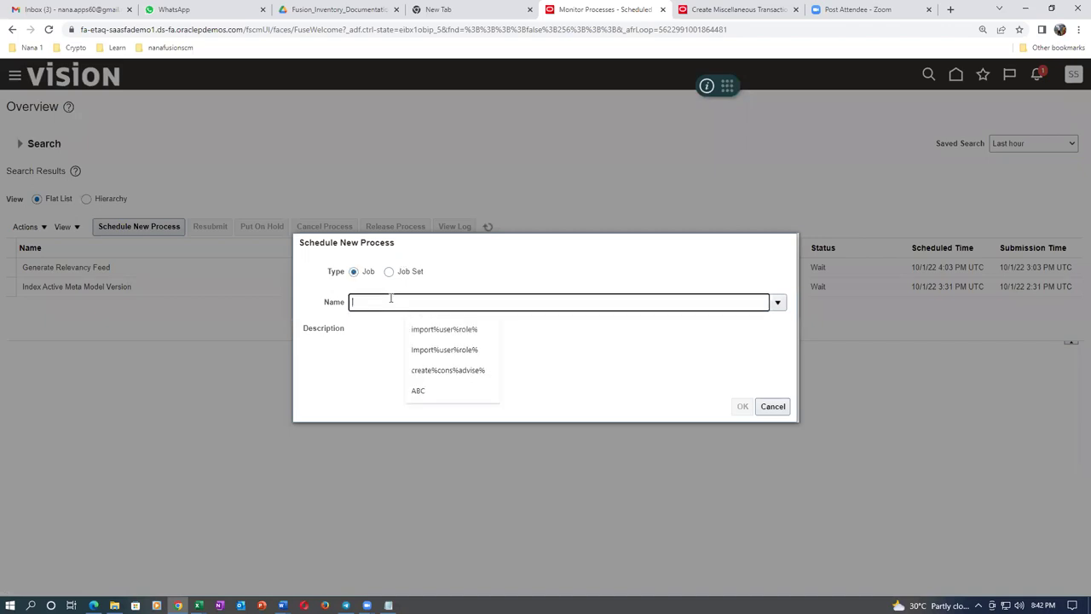
pyautogui.write('Ser')
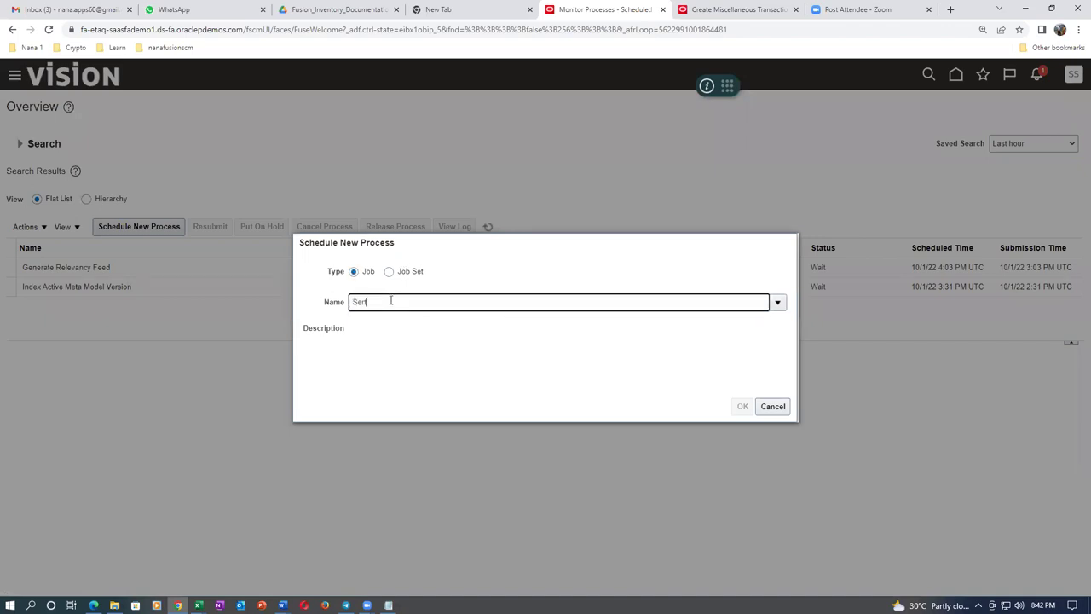
pyautogui.press('BackSpace')
pyautogui.press('BackSpace')
pyautogui.press('BackSpace')
pyautogui.write('Gen%ser%bumb%')
pyautogui.press('Tab')
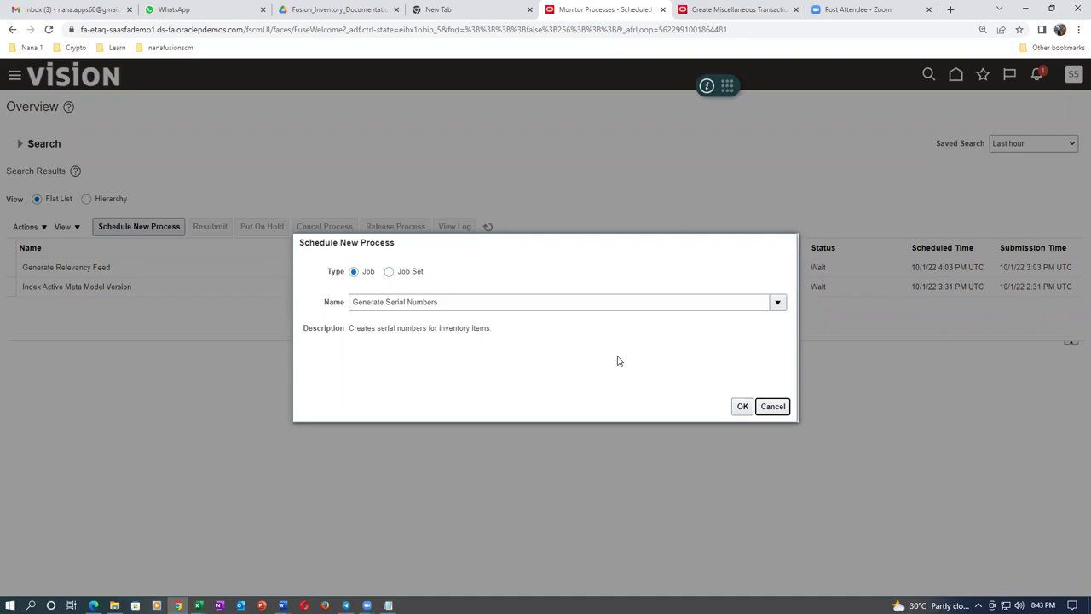
pyautogui.click(742, 405)
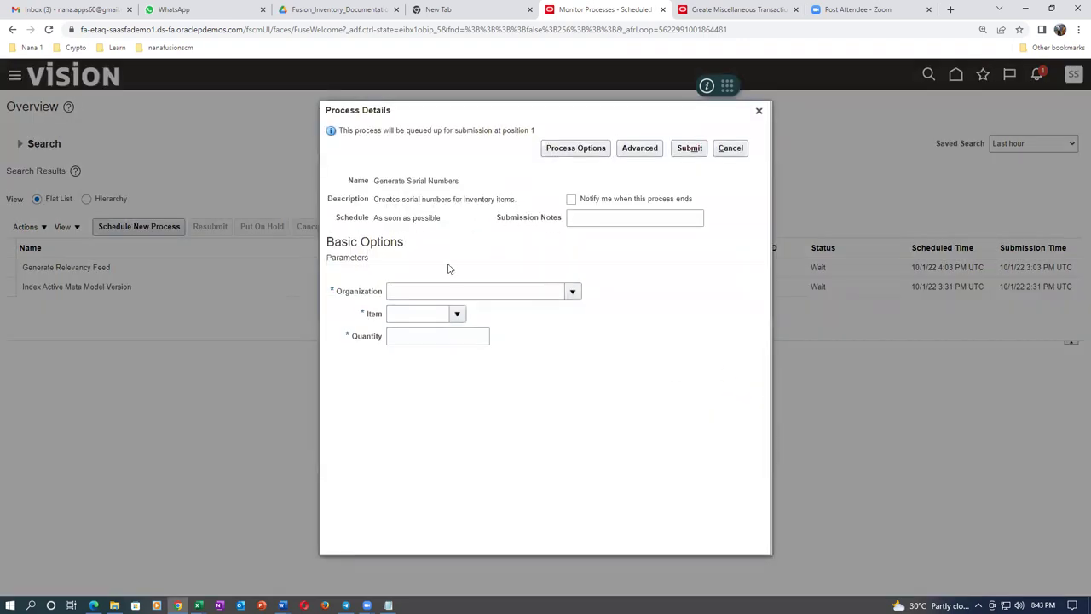
# Submit the serial number generation job for organization K011, item k0108_mat_status and quantity 100, and refresh the process list.
pyautogui.click(435, 289)
pyautogui.write('k011')
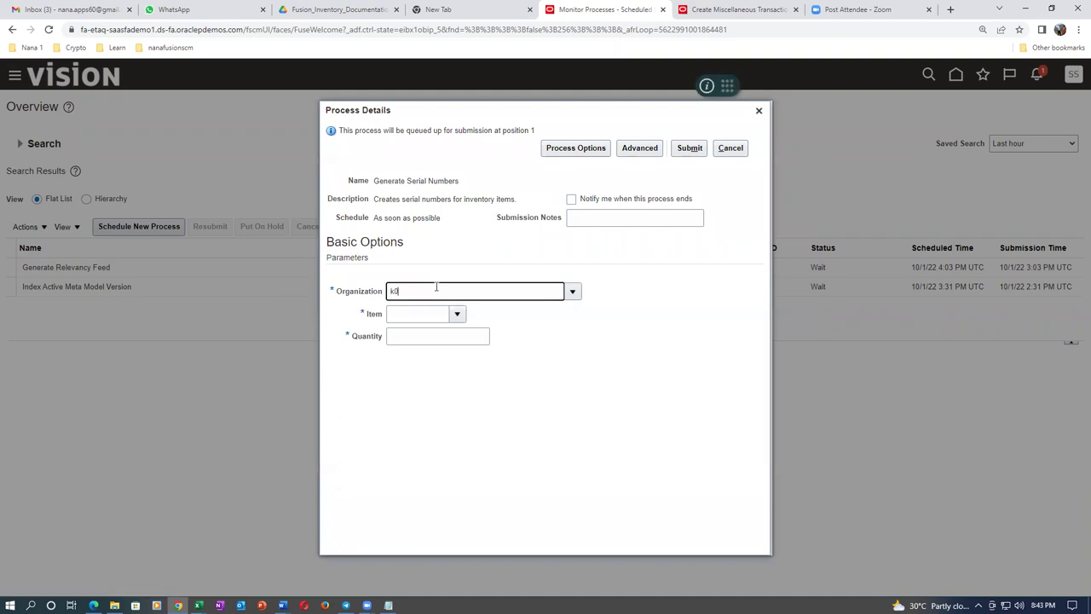
pyautogui.press('Tab')
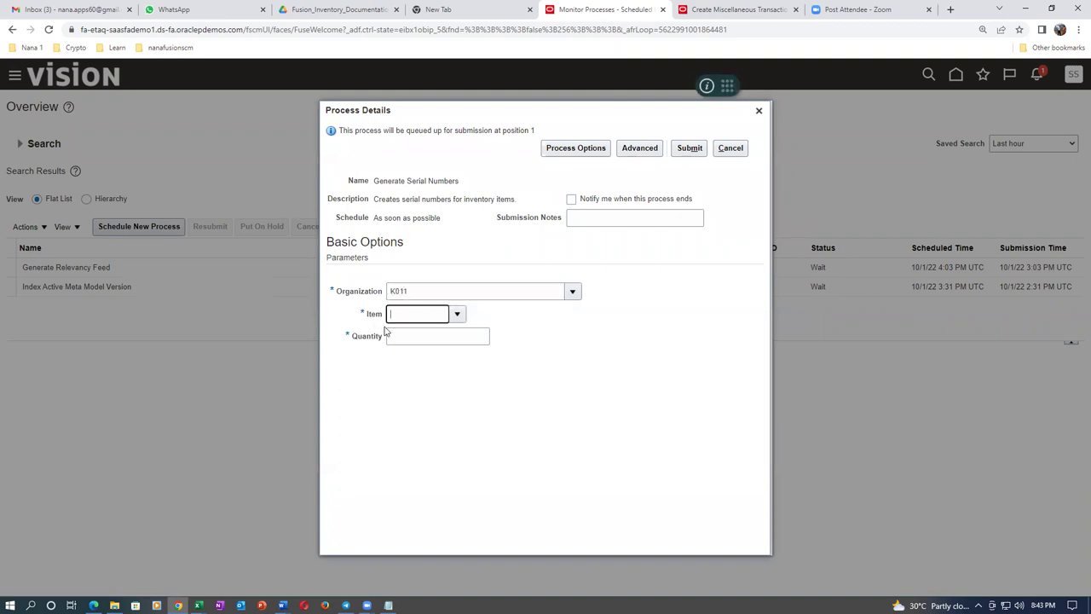
pyautogui.write('K0108')
pyautogui.press('Tab')
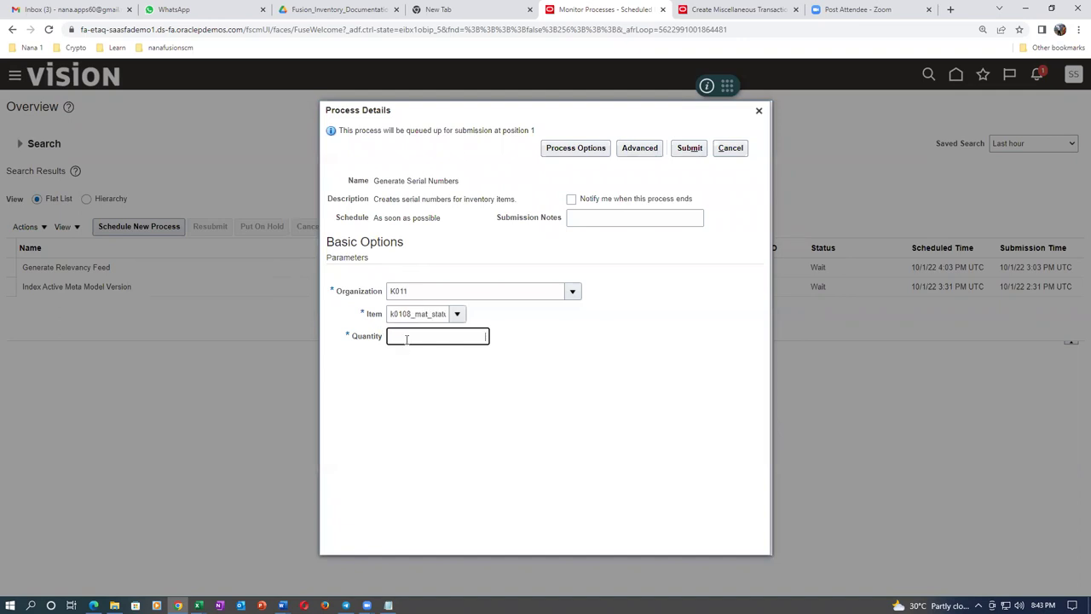
pyautogui.write('100')
pyautogui.press('Tab')
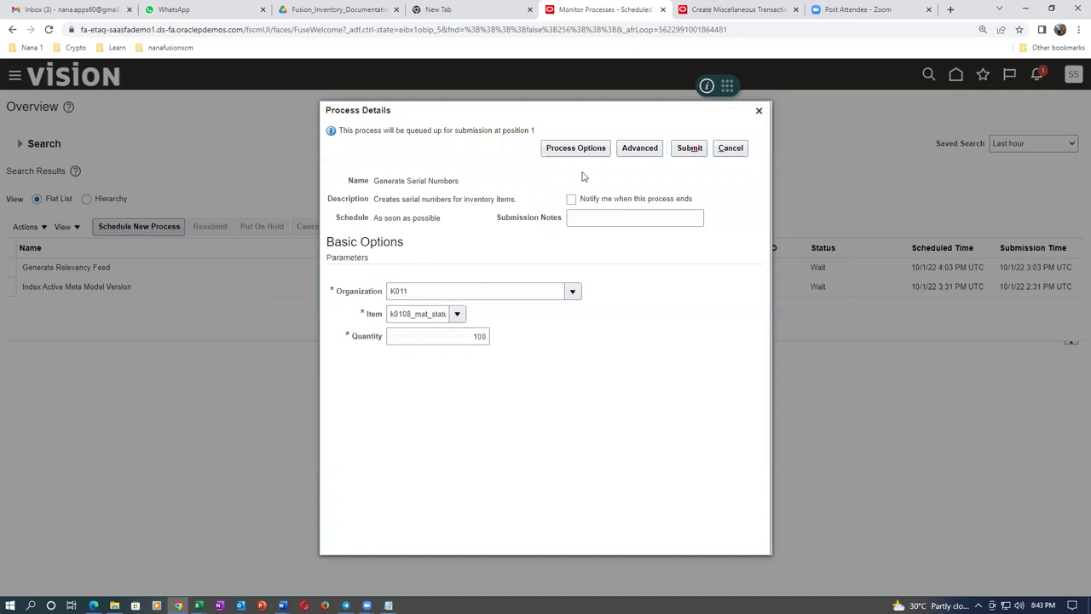
pyautogui.click(689, 146)
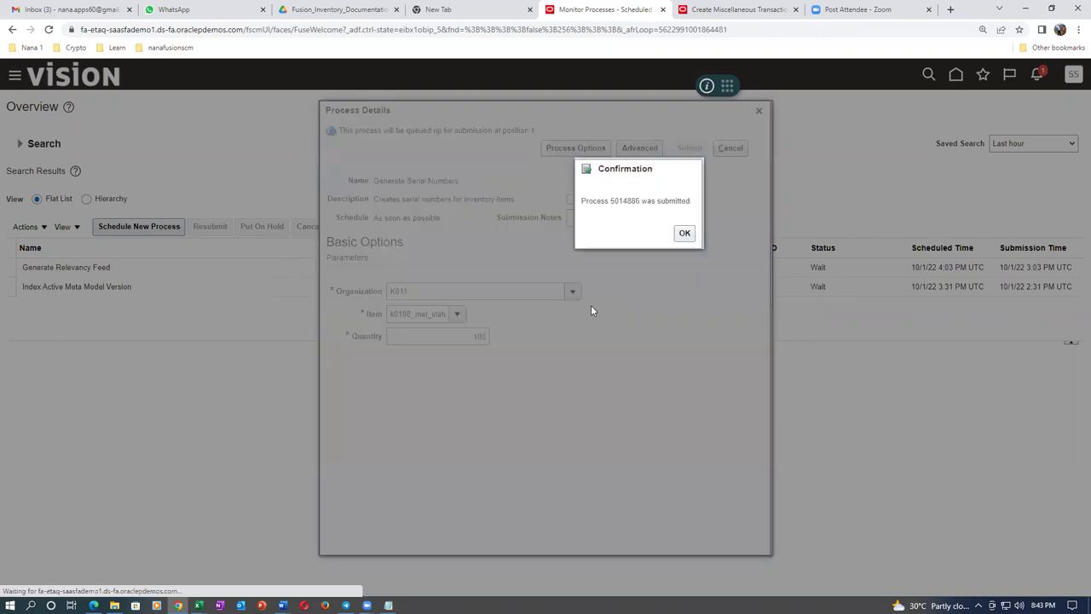
pyautogui.click(684, 233)
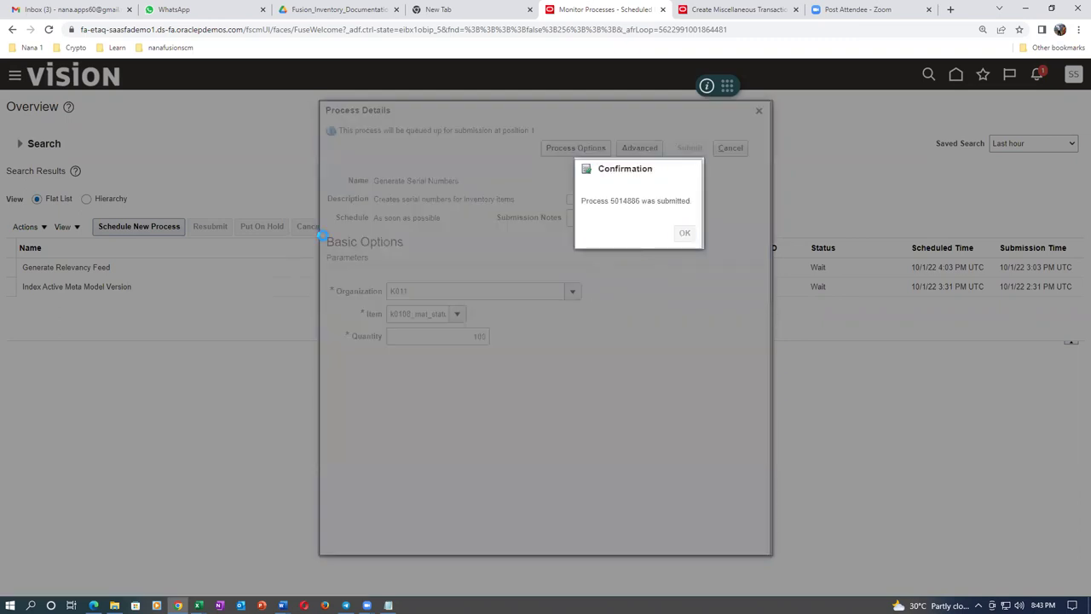
pyautogui.click(488, 227)
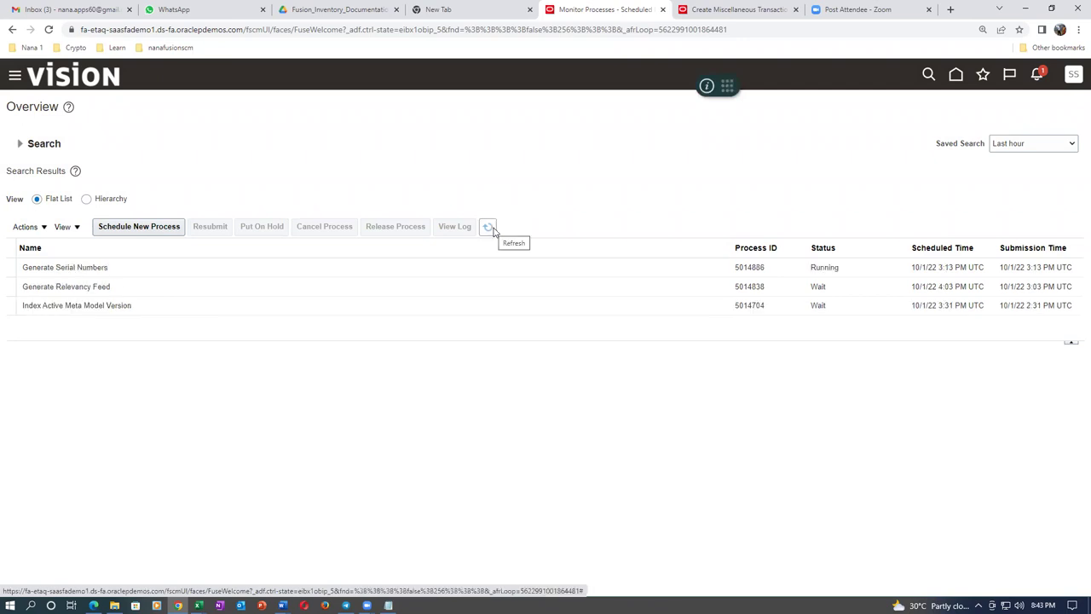
# Return to the Create Miscellaneous Transaction page and set the transaction type to Miscellaneous Receipt.
pyautogui.click(722, 10)
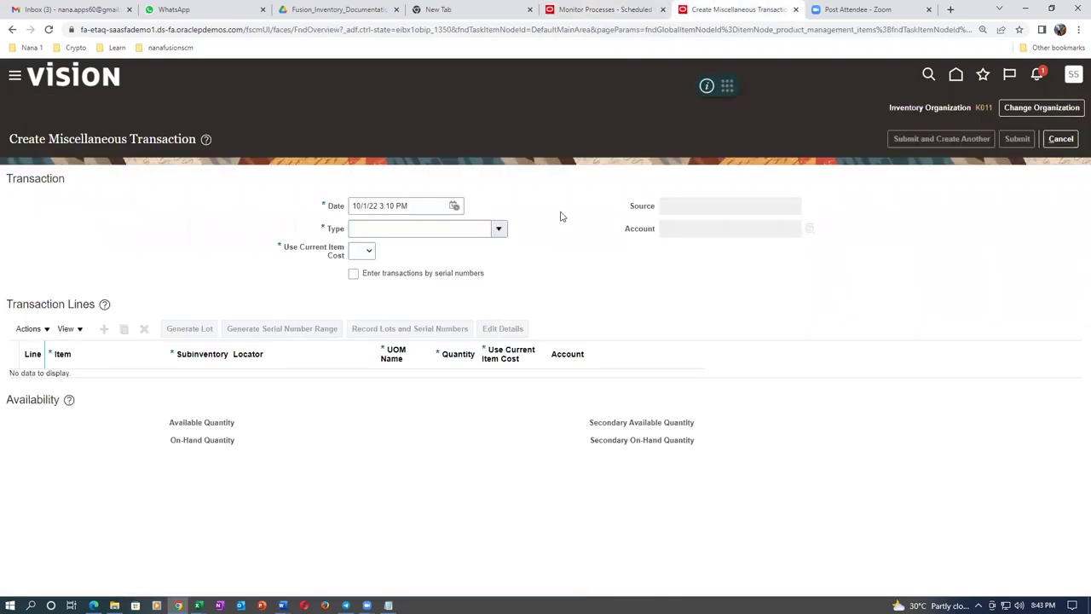
pyautogui.click(498, 229)
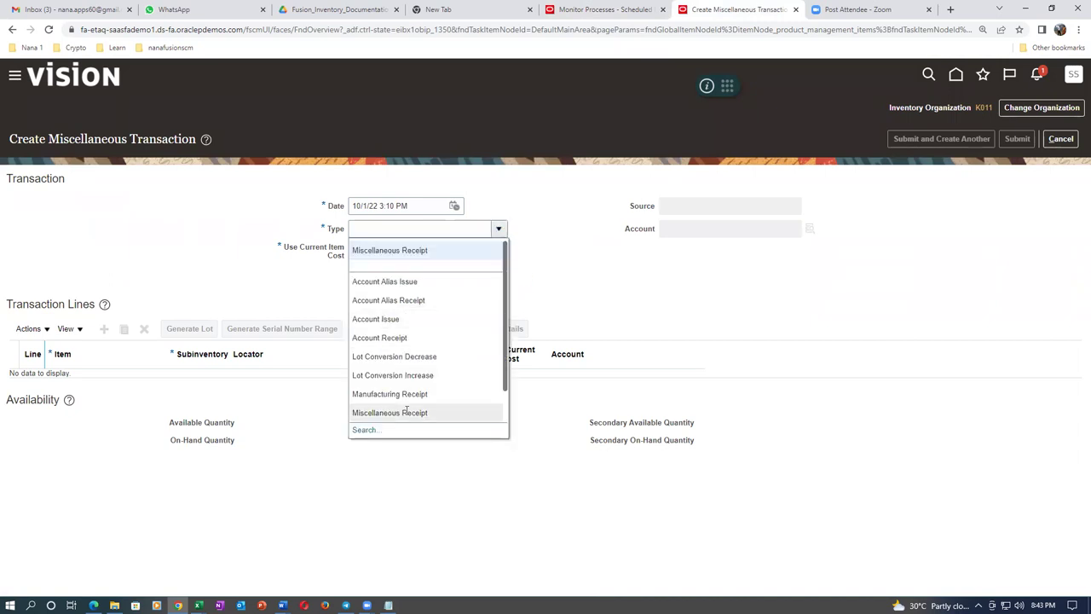
pyautogui.click(407, 412)
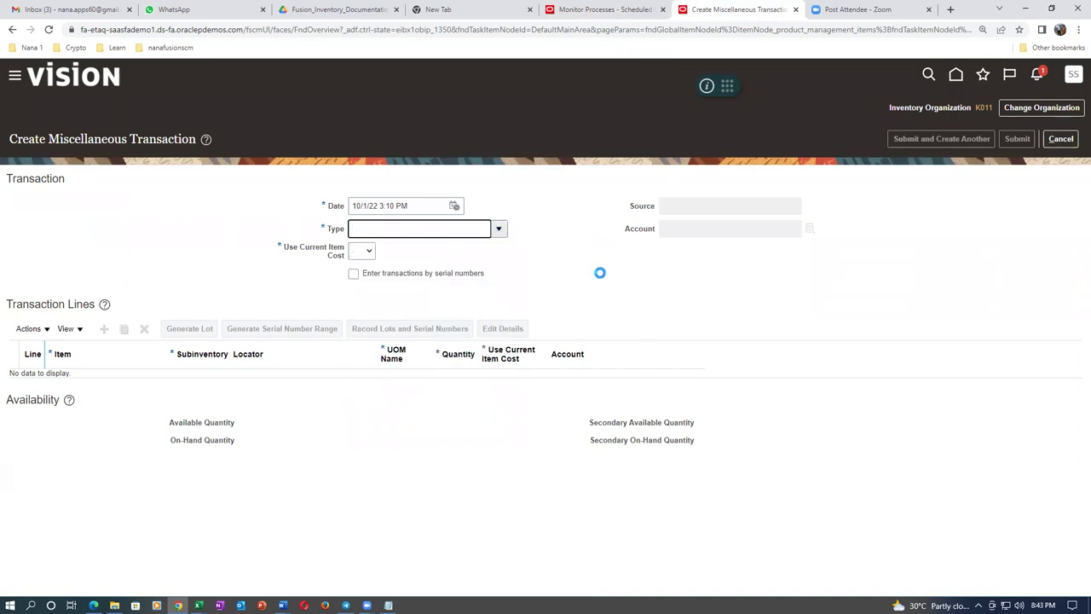
pyautogui.click(701, 230)
pyautogui.write('k0108_mat_status')
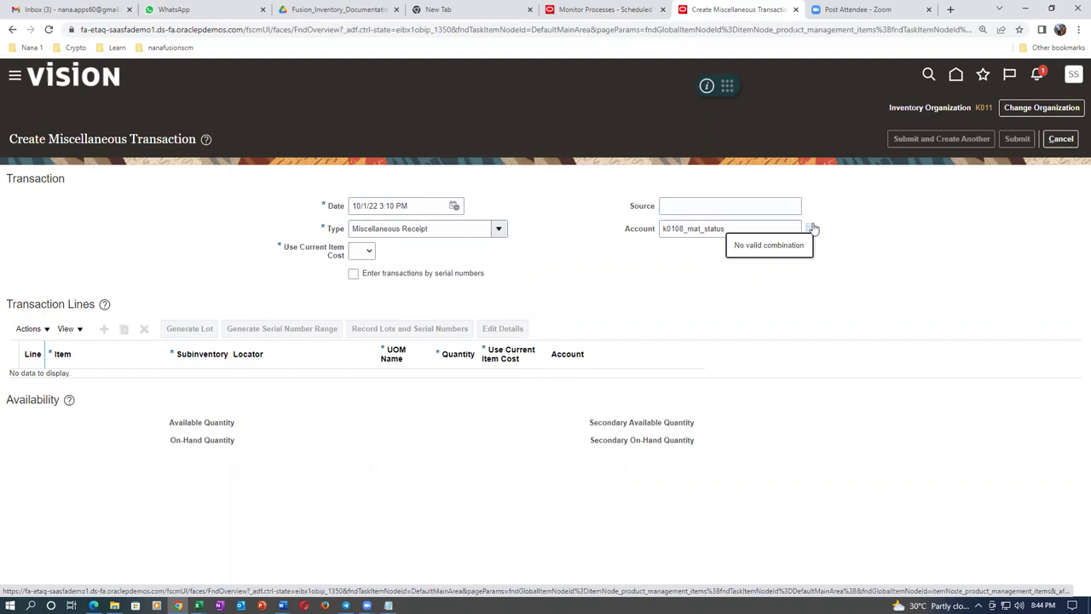
pyautogui.click(810, 228)
pyautogui.click(554, 367)
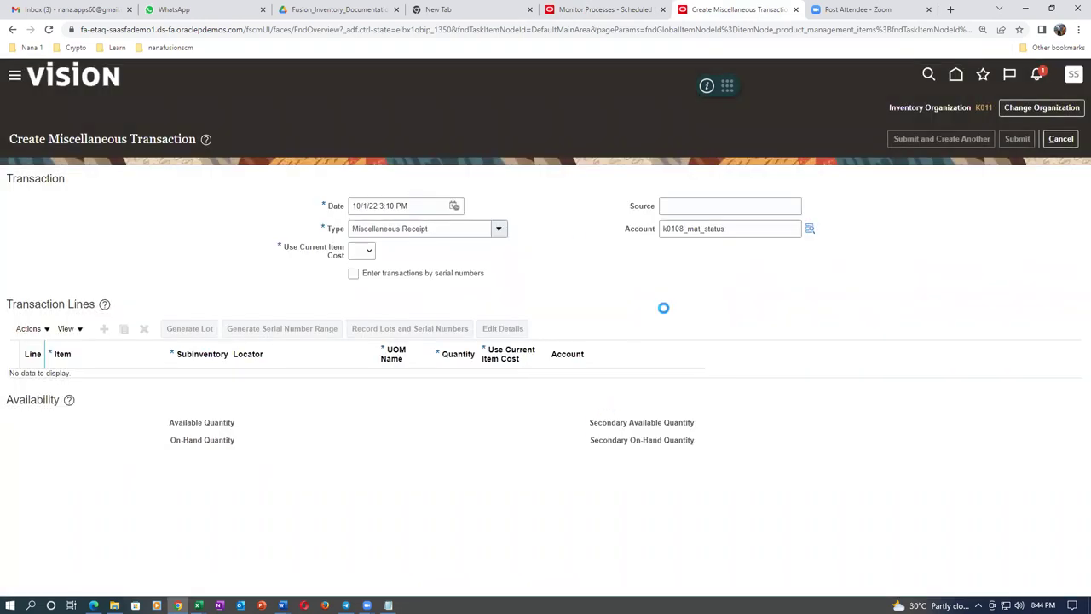
pyautogui.doubleClick(748, 227)
pyautogui.press('BackSpace')
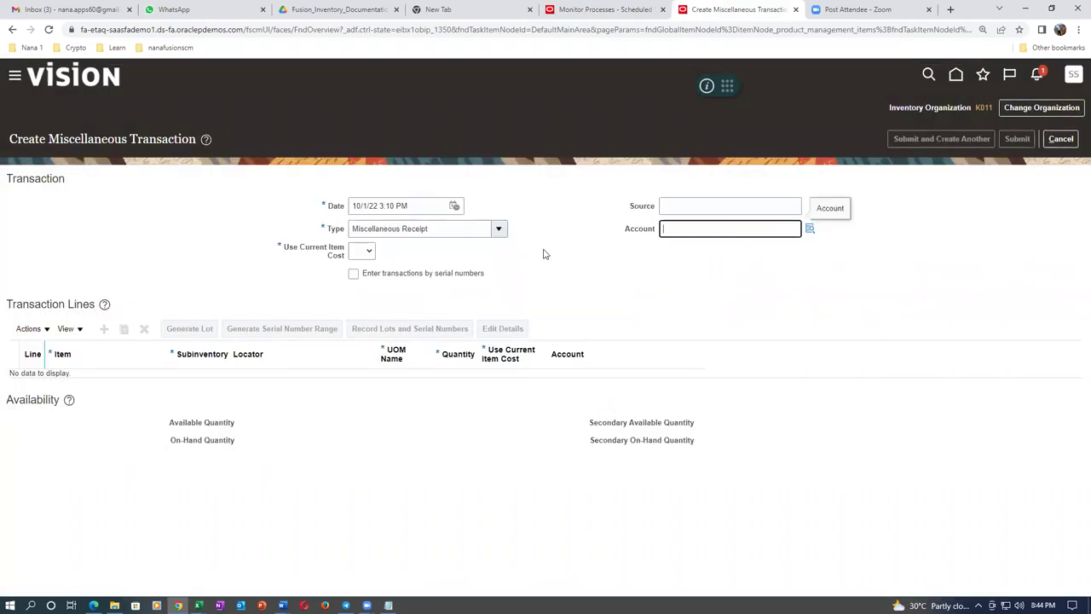
# Fill in the transaction's account with the account combination kept in Notepad and set Use Current Item Cost to Yes.
pyautogui.click(387, 605)
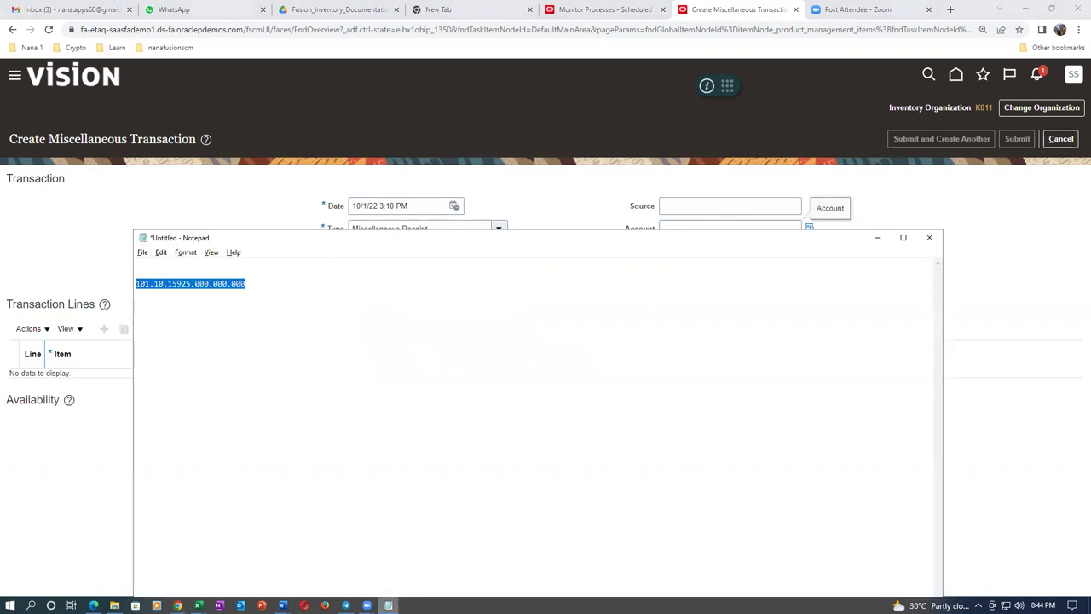
pyautogui.click(643, 223)
pyautogui.click(671, 232)
pyautogui.write('101.10.15925.000.000.000')
pyautogui.click(361, 252)
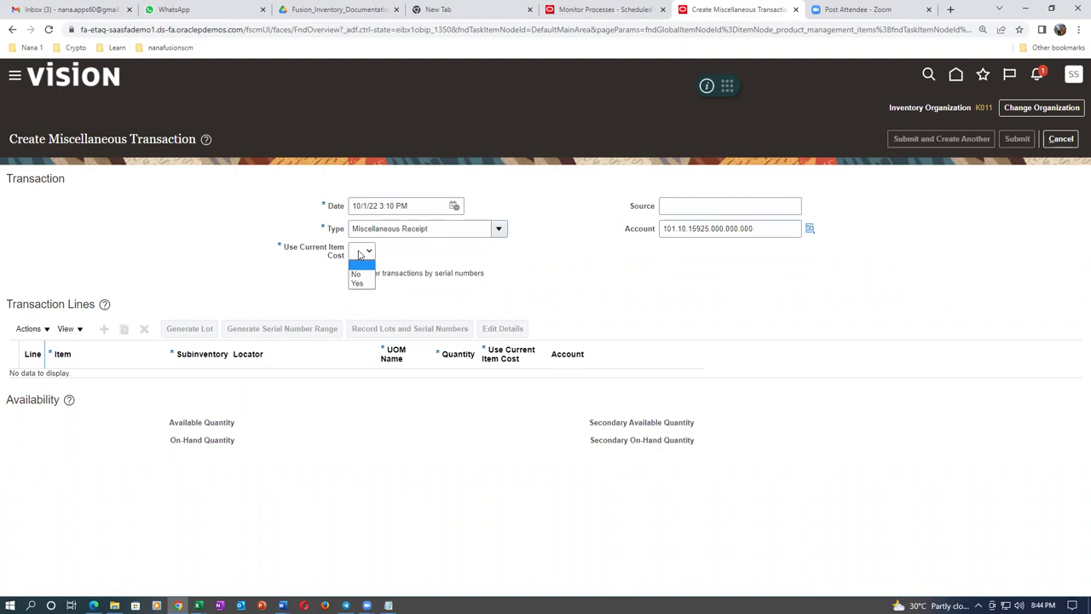
pyautogui.click(357, 283)
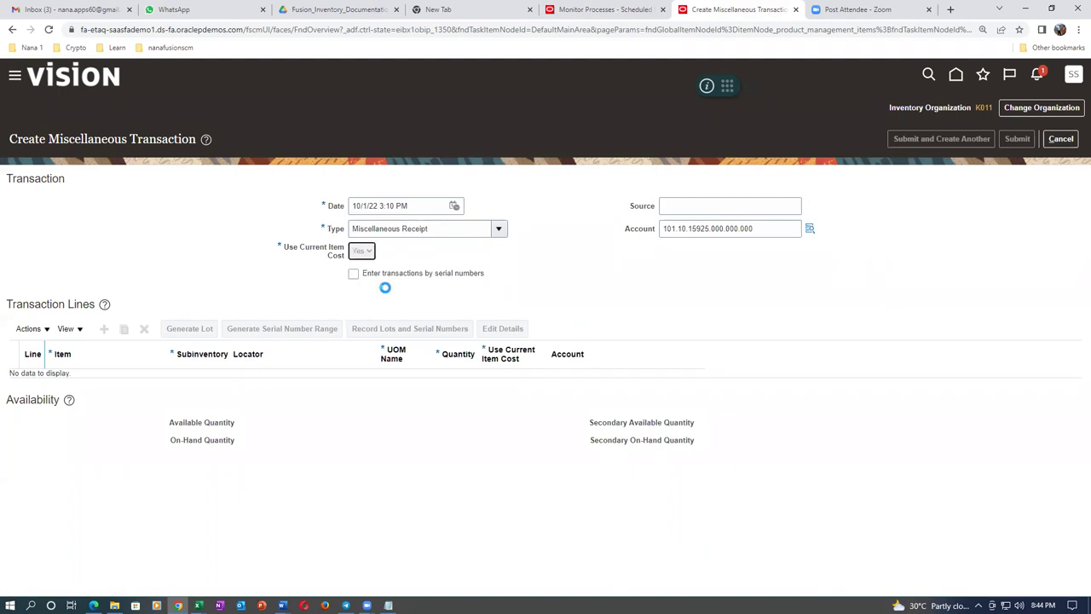
# Add a transaction line for item k0108_mat_status, found with K0108, and open its line details.
pyautogui.click(104, 328)
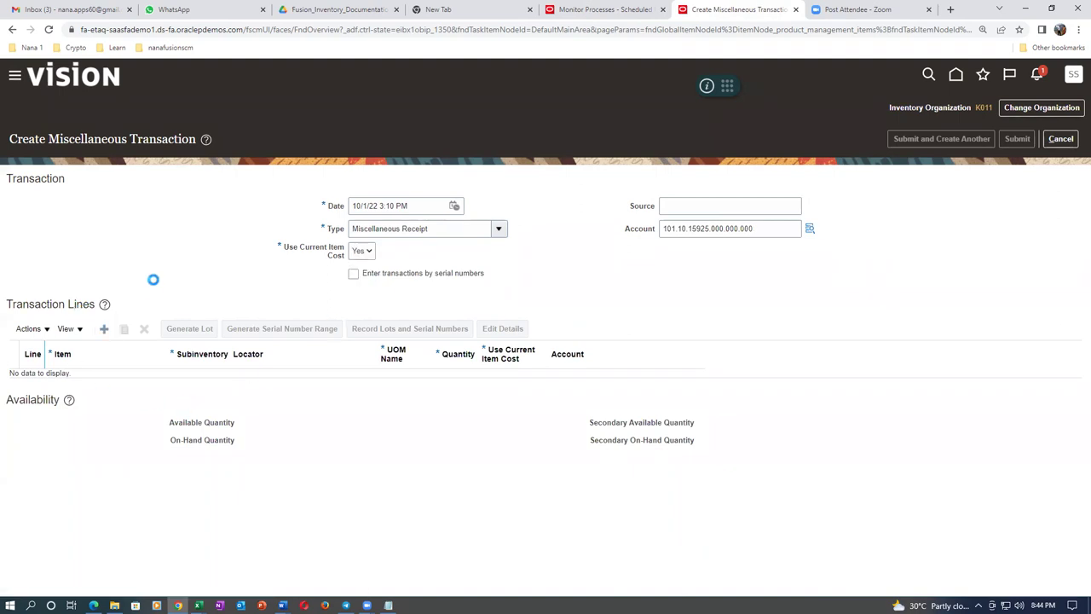
pyautogui.click(116, 386)
pyautogui.write('K0108')
pyautogui.press('Tab')
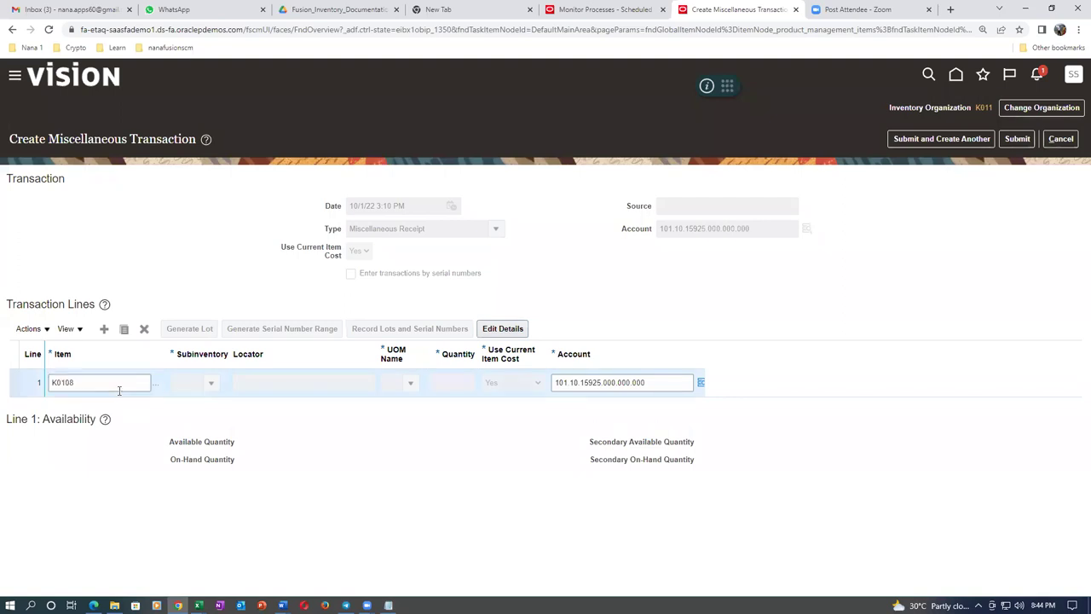
pyautogui.click(499, 334)
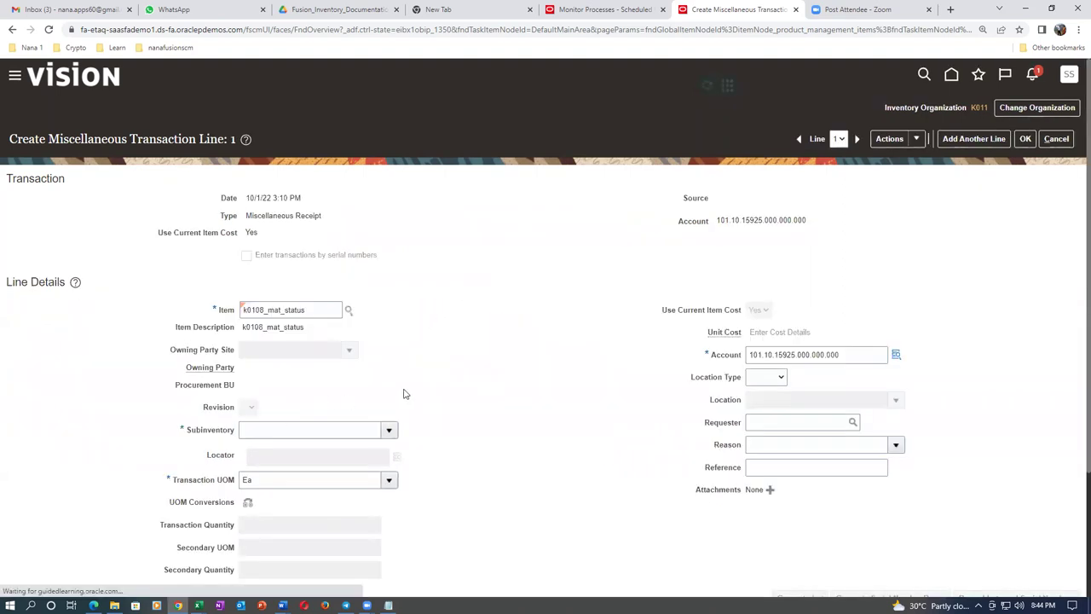
# Set the line's subinventory to K011_RMS_1 and its transaction quantity to 10.
pyautogui.scroll(-3, 405, 389)
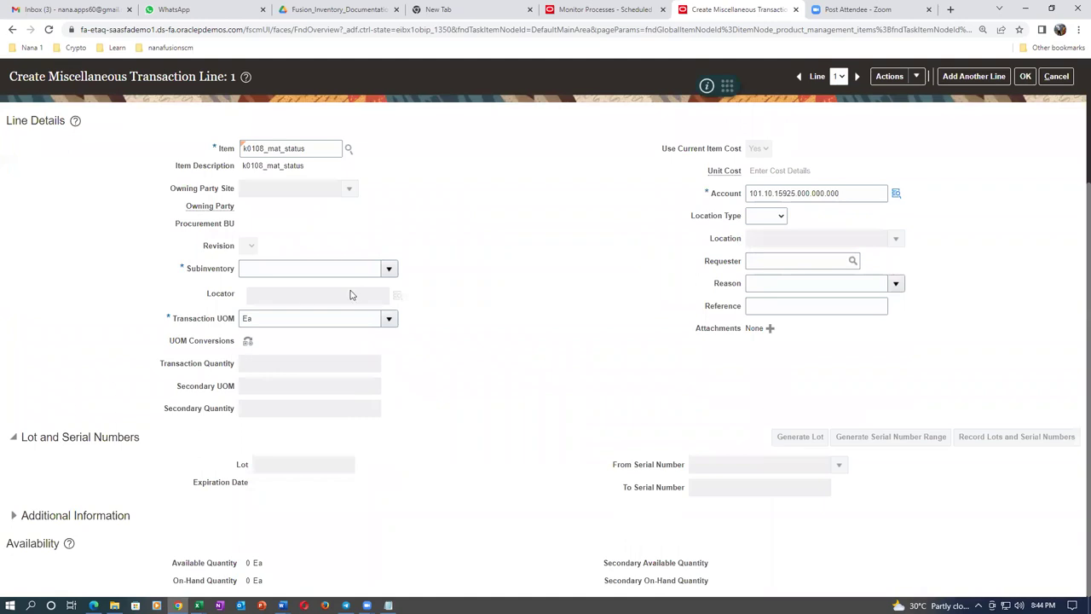
pyautogui.click(388, 269)
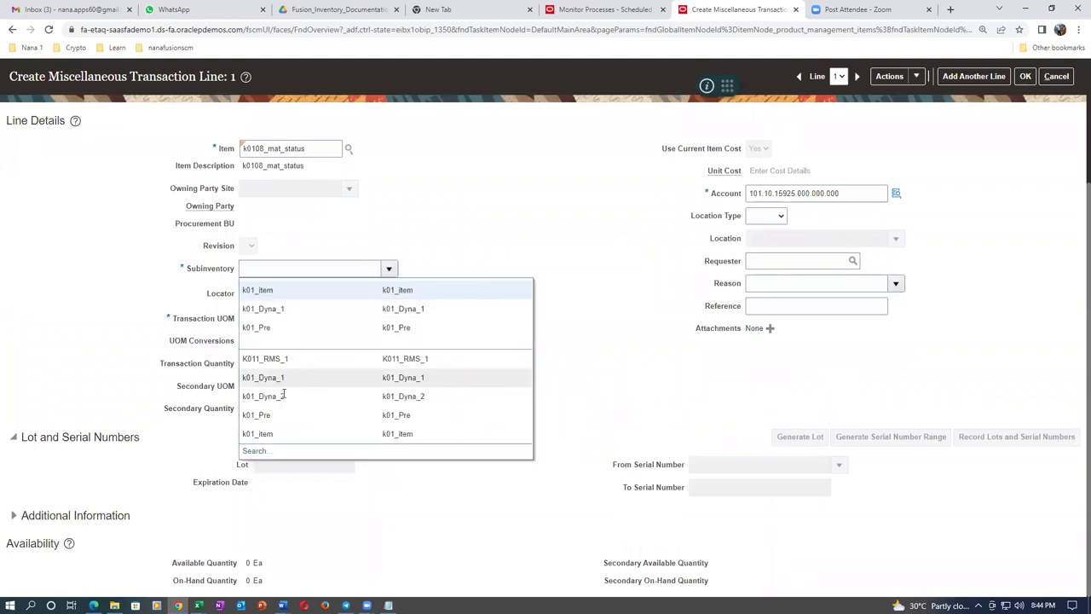
pyautogui.click(297, 371)
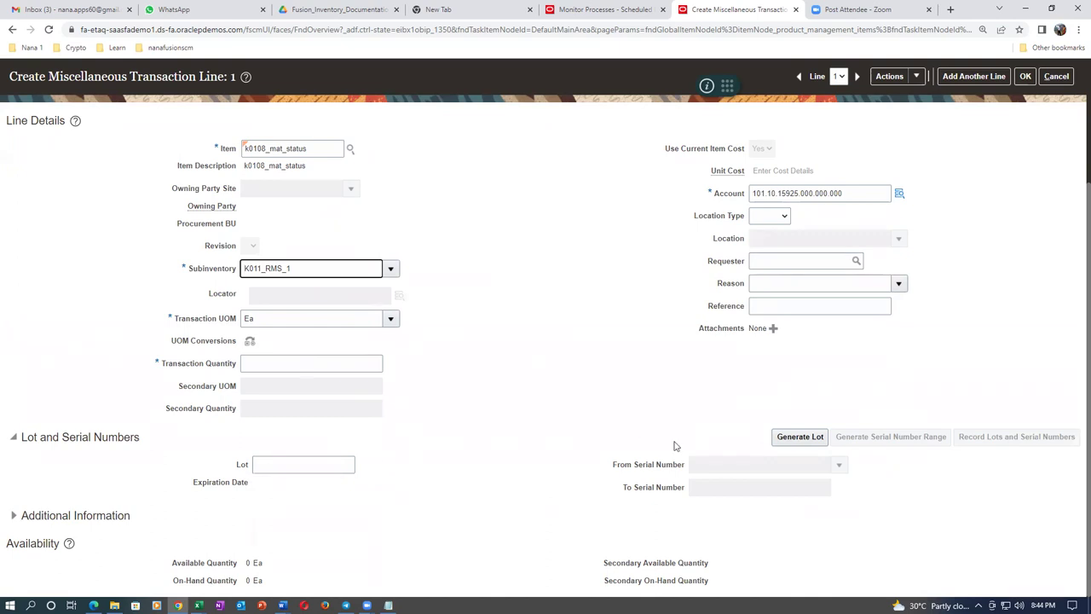
pyautogui.click(330, 364)
pyautogui.write('10')
pyautogui.press('Tab')
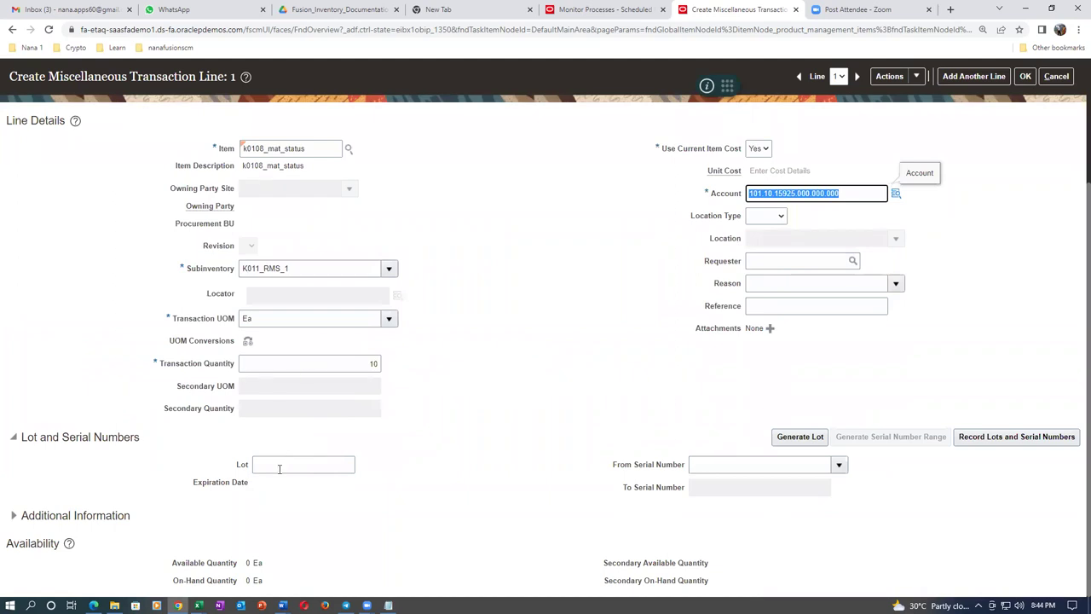
# Assign lot k01_lot_1 to the transaction line and re-enter the transaction quantity as 10.
pyautogui.click(278, 468)
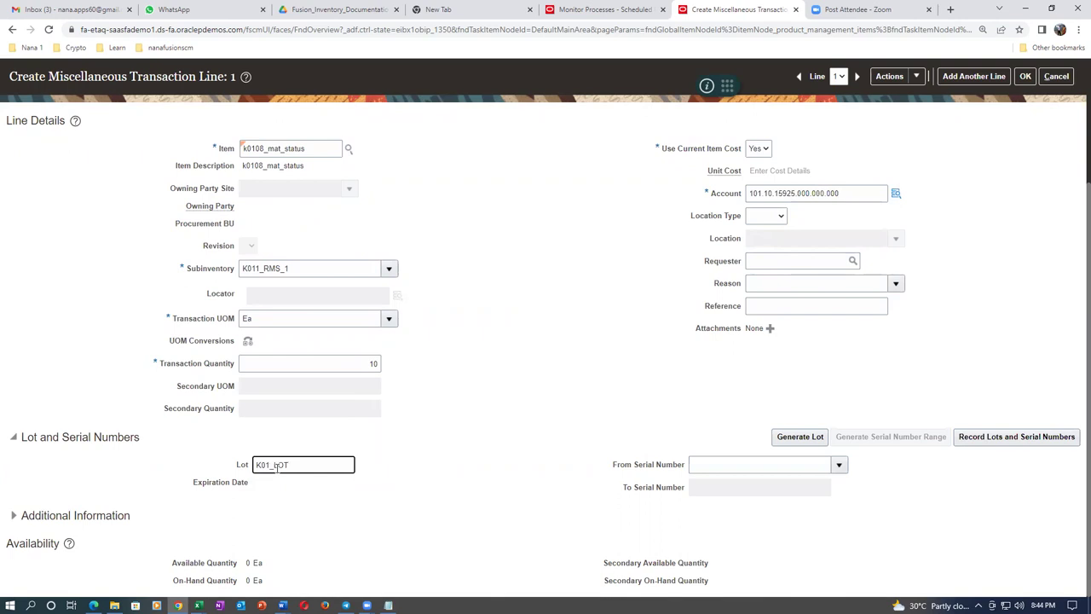
pyautogui.press('Tab')
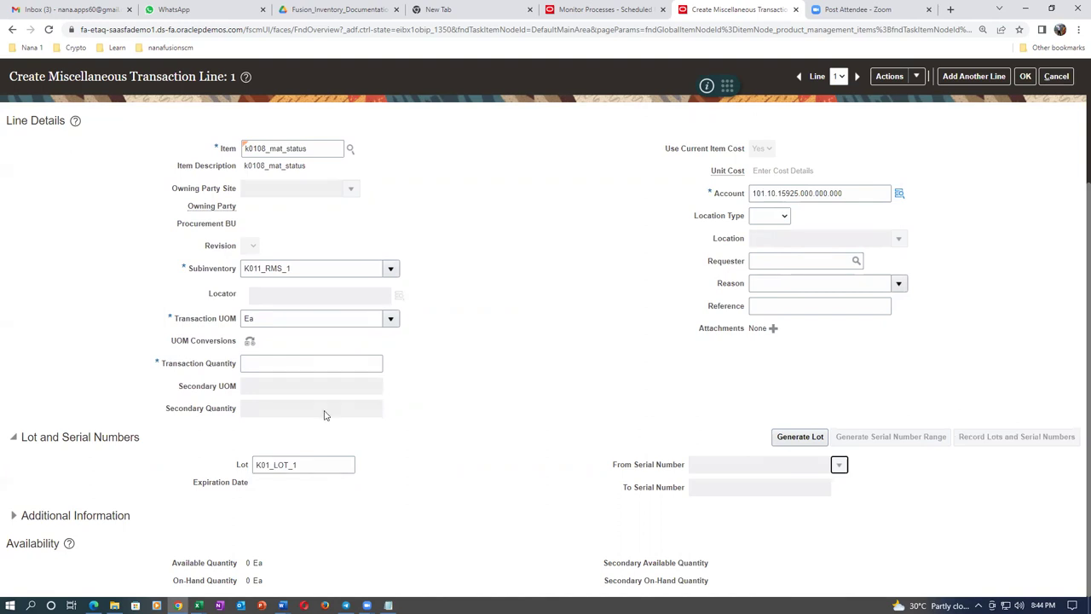
pyautogui.doubleClick(311, 466)
pyautogui.write('k')
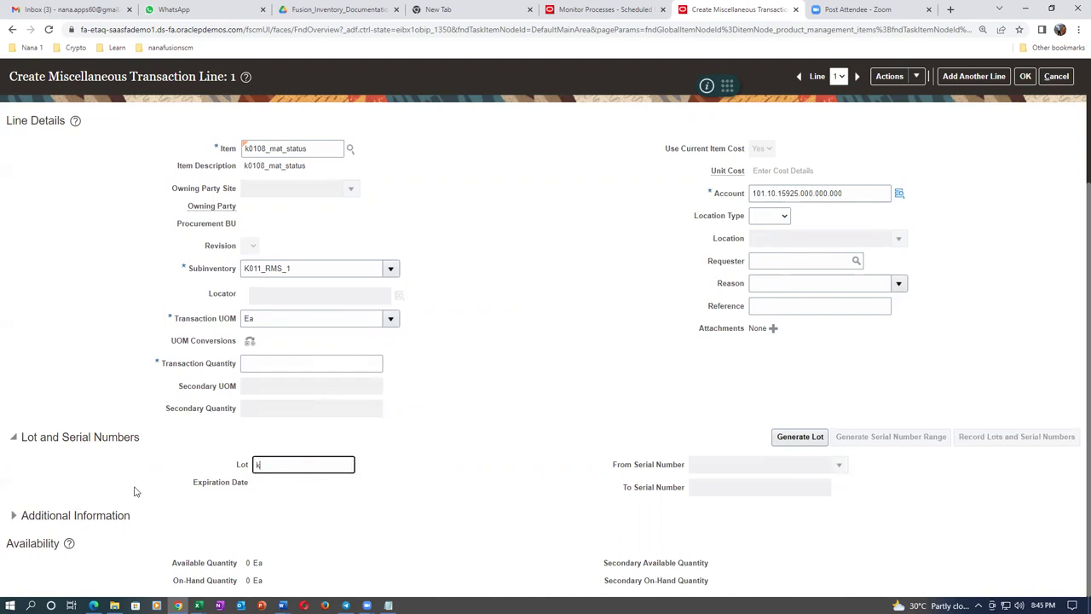
pyautogui.write('01_lot_1')
pyautogui.press('Tab')
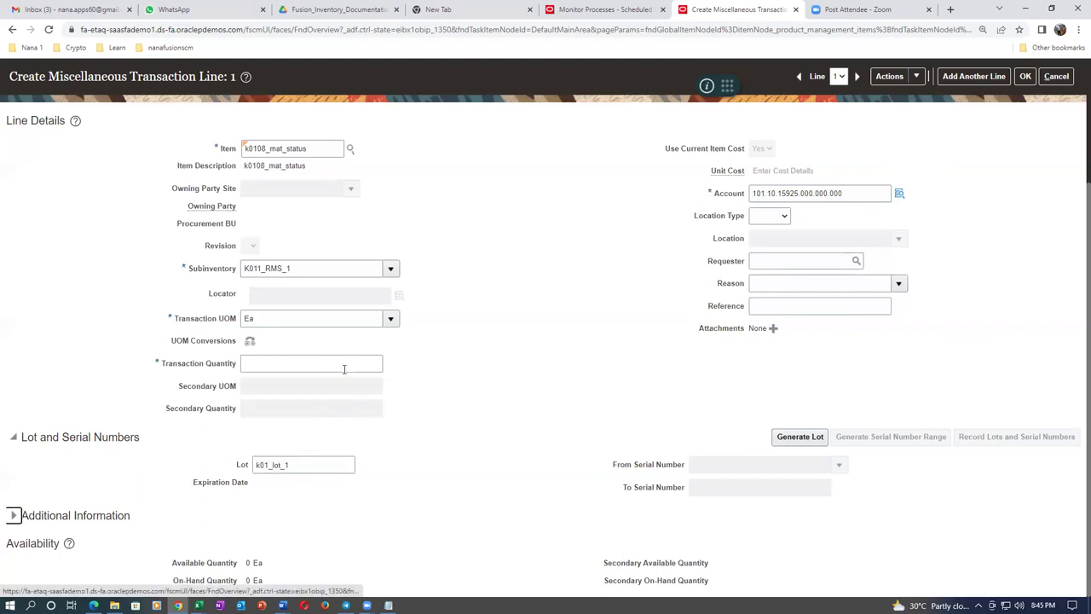
pyautogui.click(336, 367)
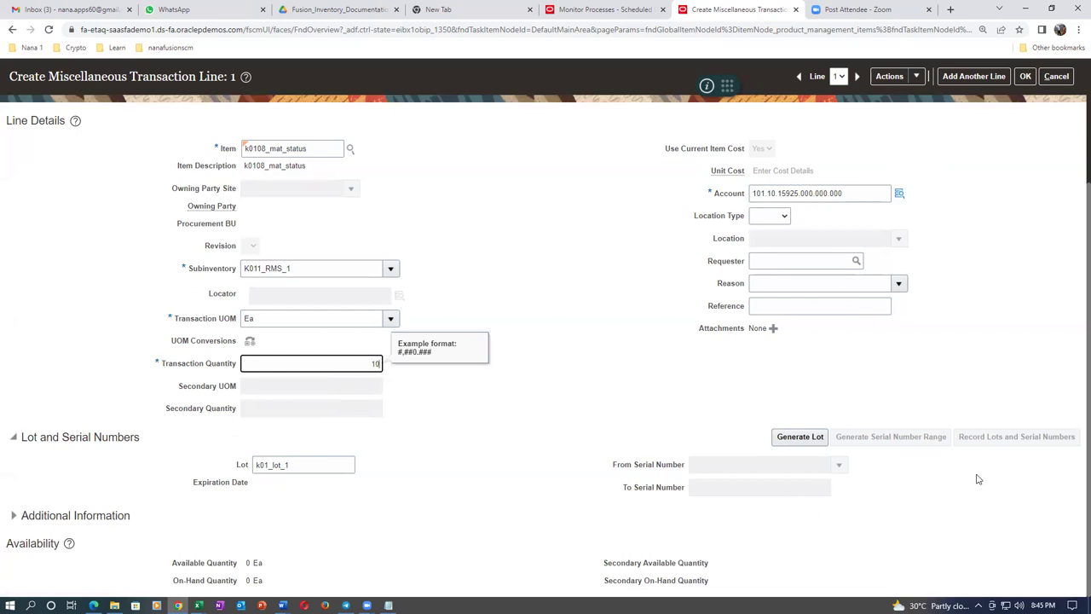
pyautogui.press('Tab')
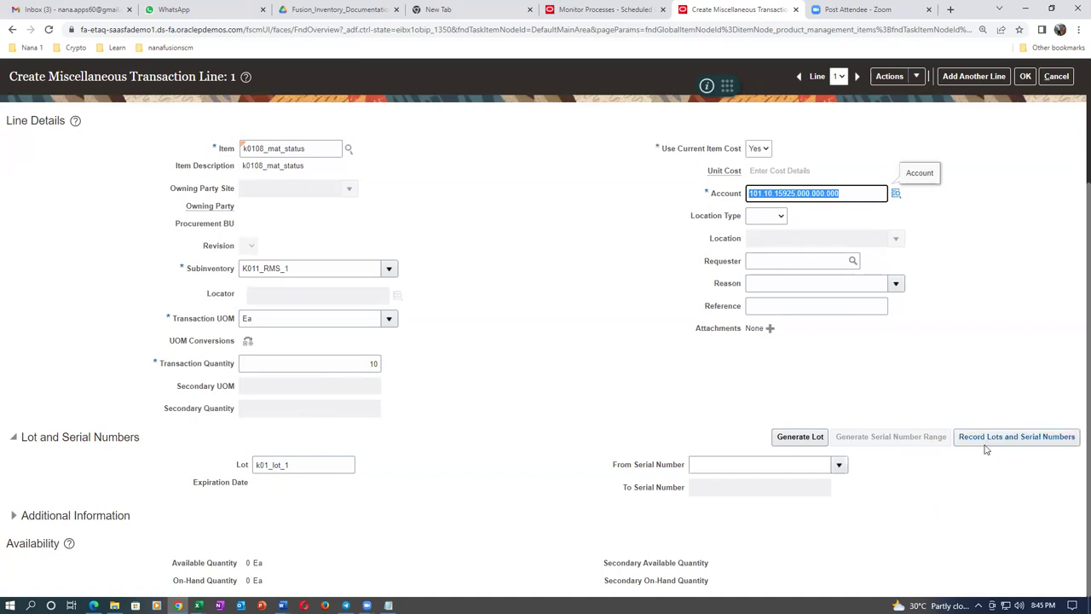
# Add a serial number range for lot k01_lot_1 on the transaction line and look up the available starting serial numbers.
pyautogui.click(991, 440)
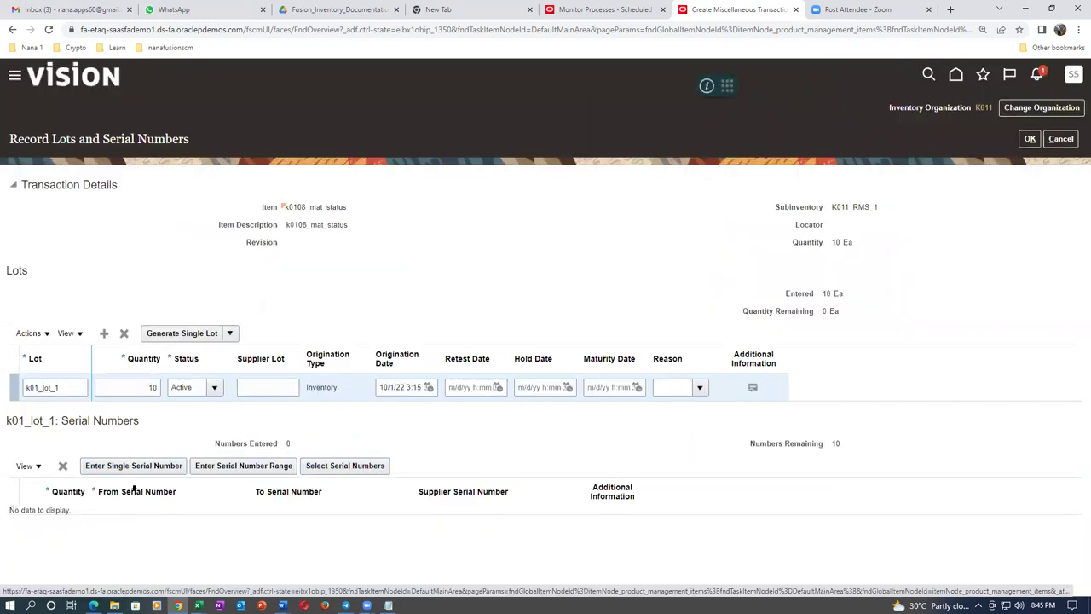
pyautogui.click(231, 470)
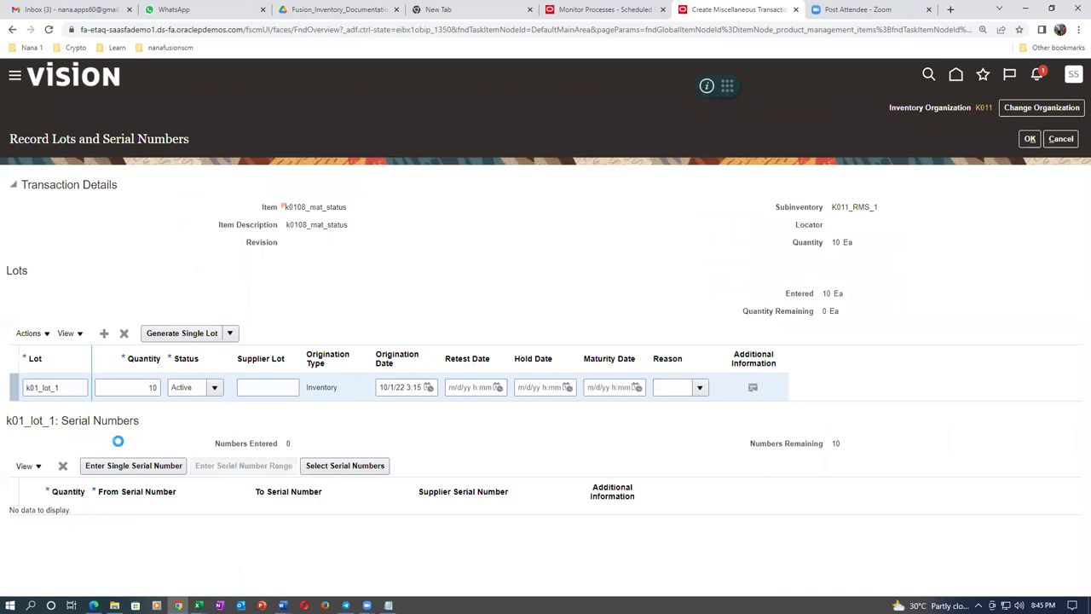
pyautogui.click(223, 520)
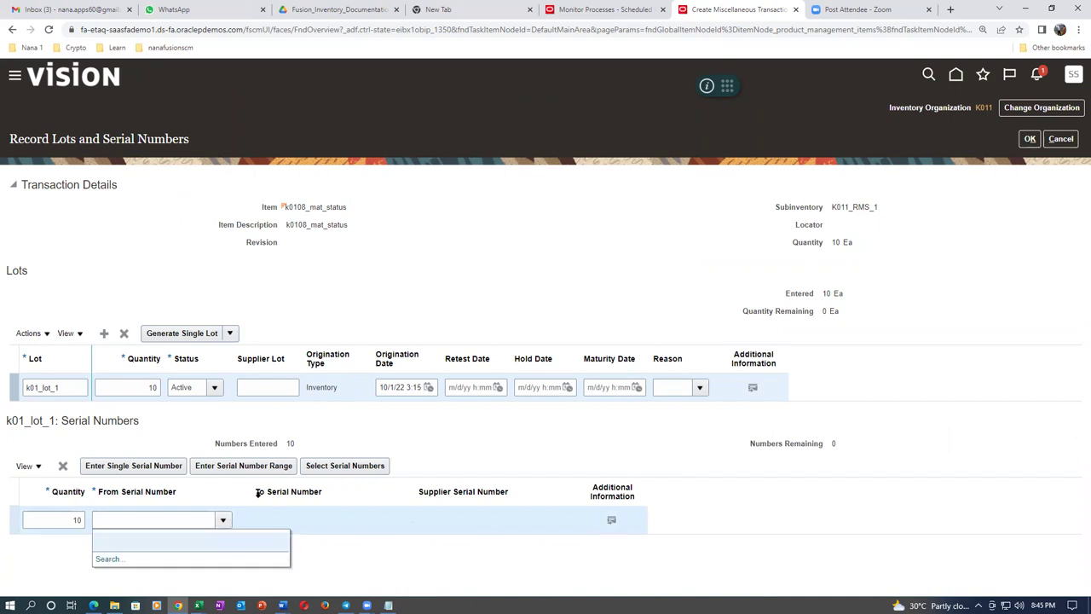
pyautogui.click(107, 559)
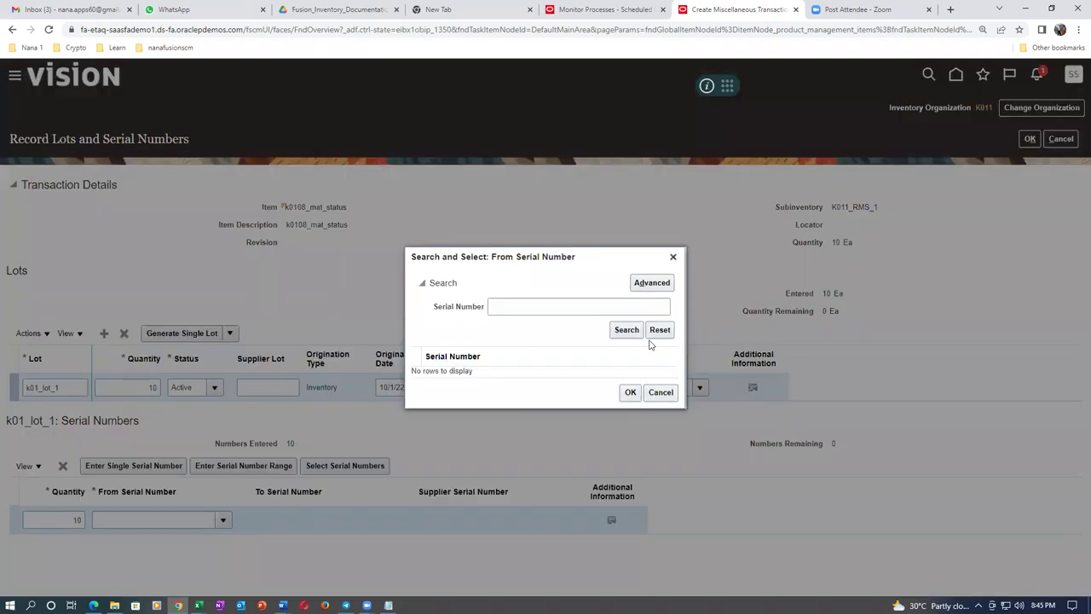
pyautogui.click(629, 331)
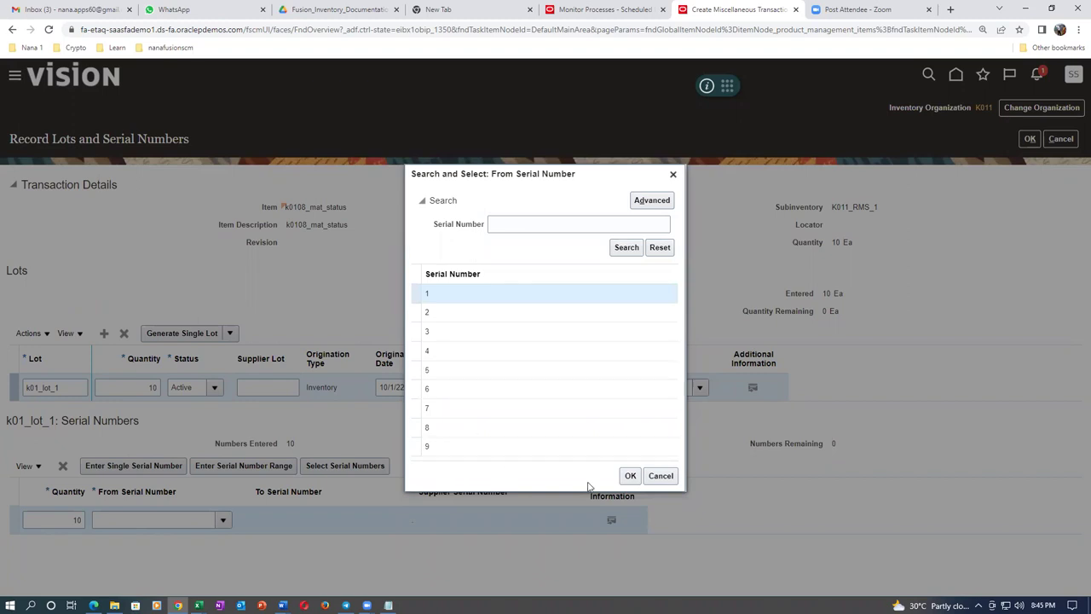
pyautogui.press('Escape')
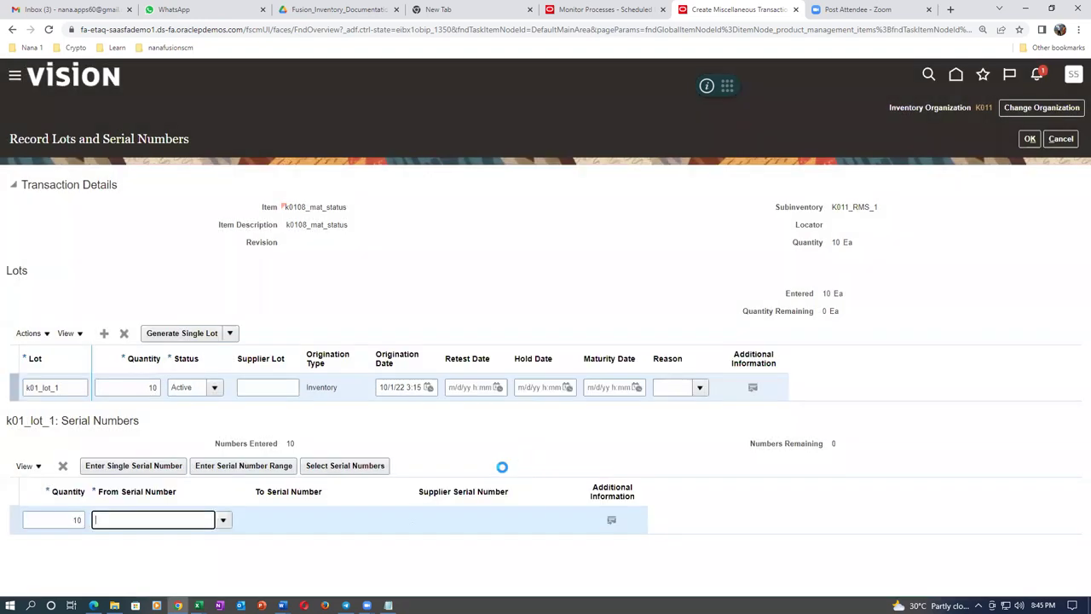
# Enter 10 as the range's starting serial number and search the selectable serial numbers again.
pyautogui.write('10')
pyautogui.press('Tab')
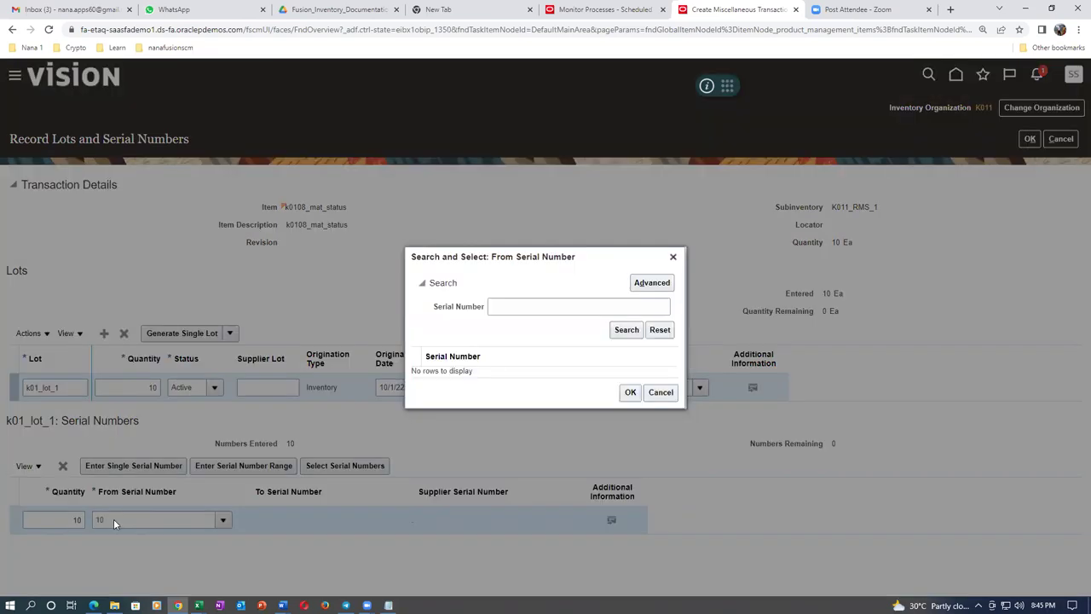
pyautogui.click(639, 334)
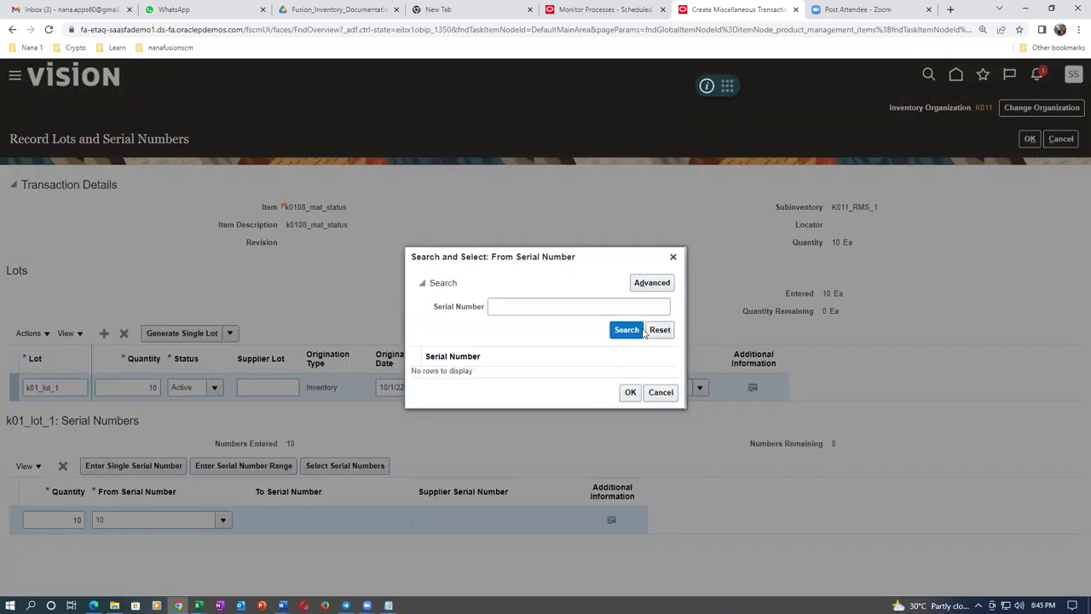
pyautogui.click(622, 333)
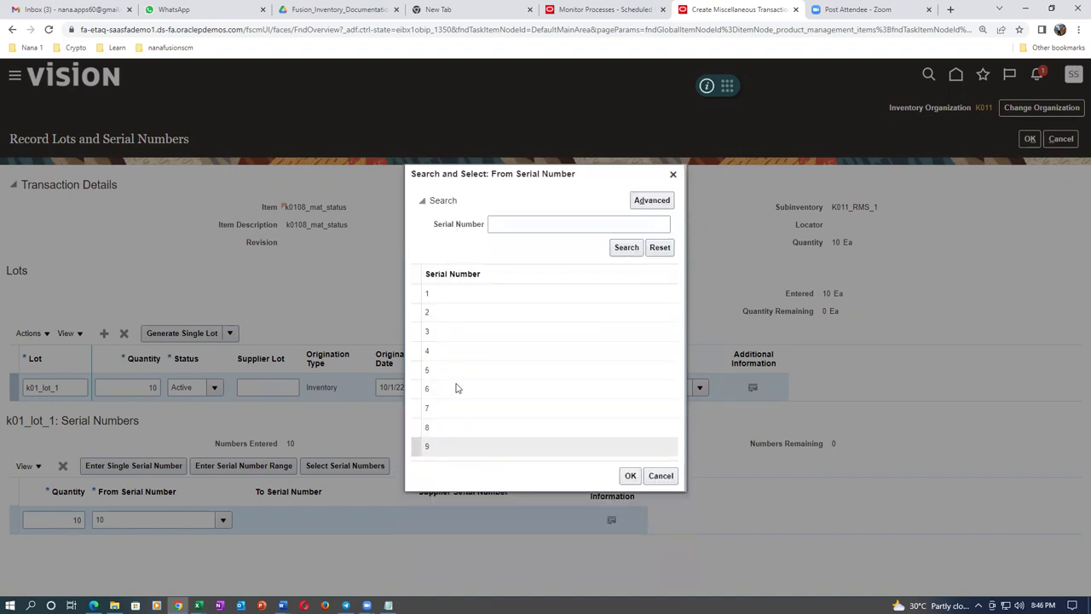
pyautogui.click(439, 389)
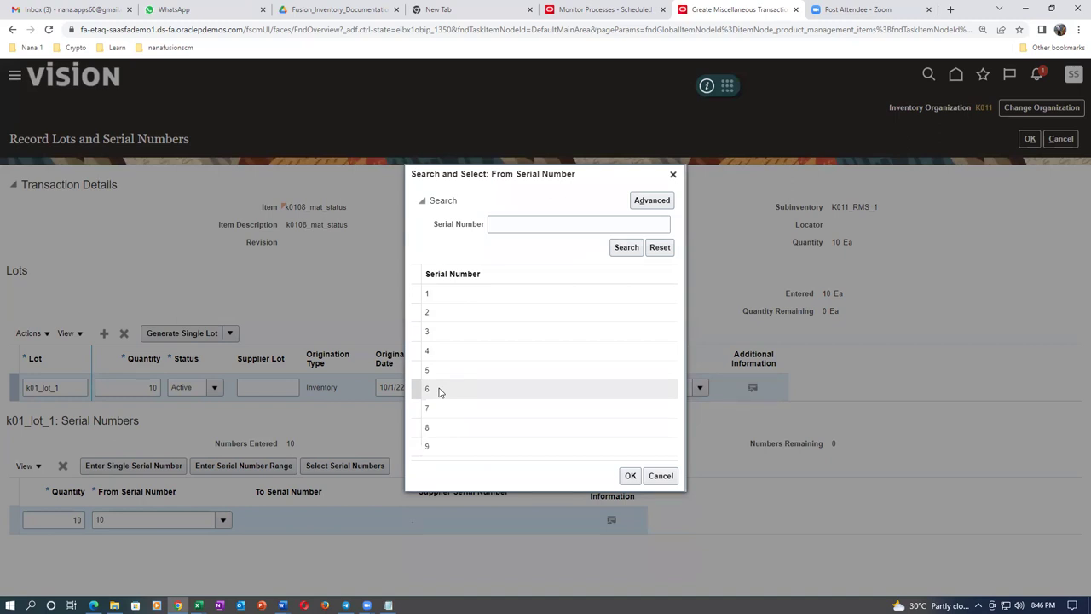
# Check the refreshed status of the Generate Serial Numbers process and return to the miscellaneous transaction.
pyautogui.click(588, 14)
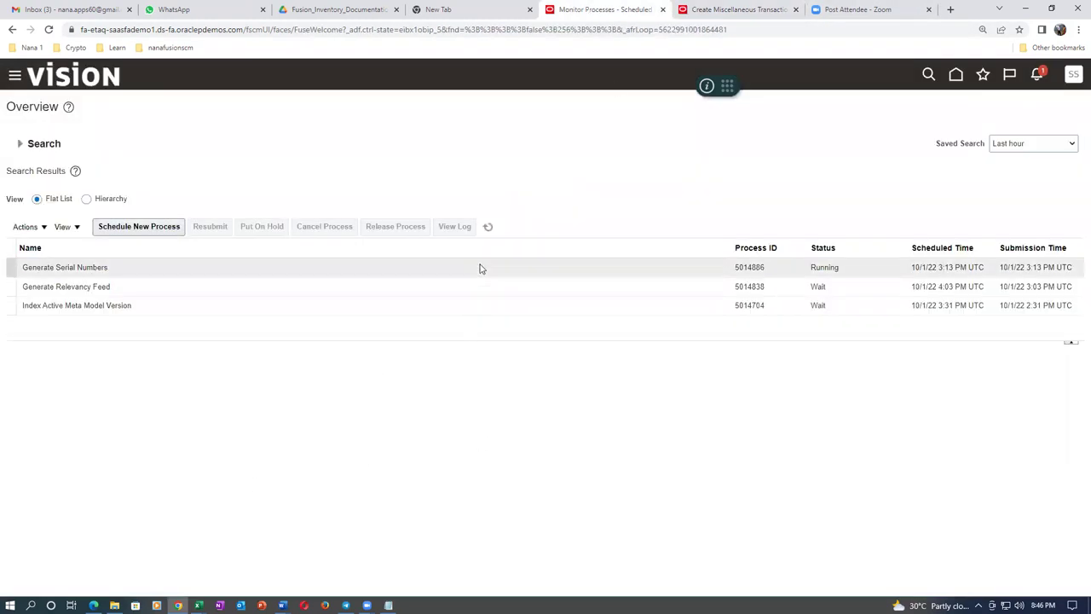
pyautogui.click(488, 228)
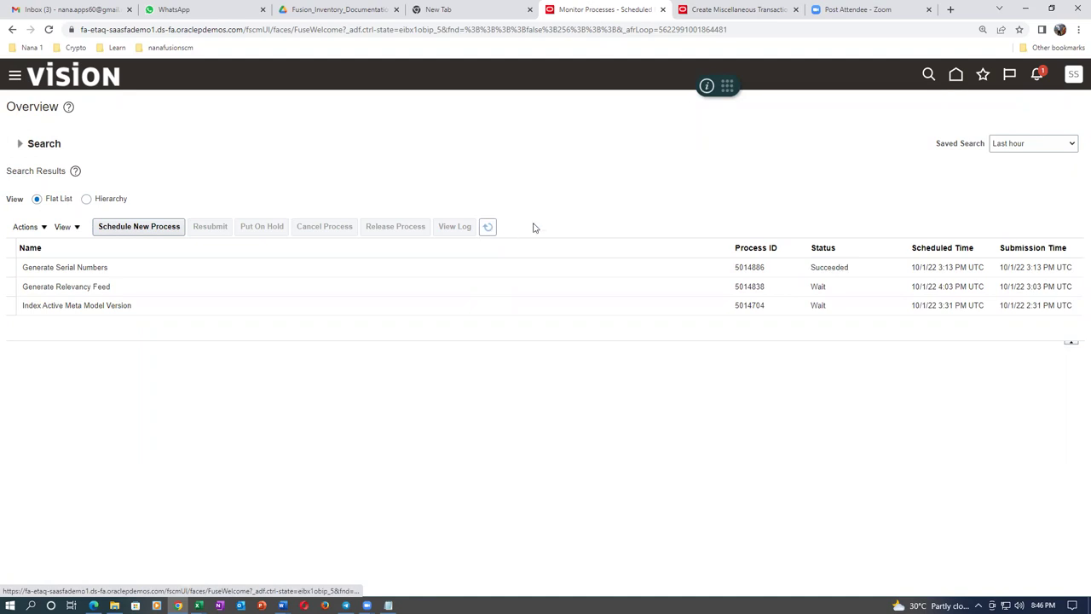
pyautogui.click(747, 10)
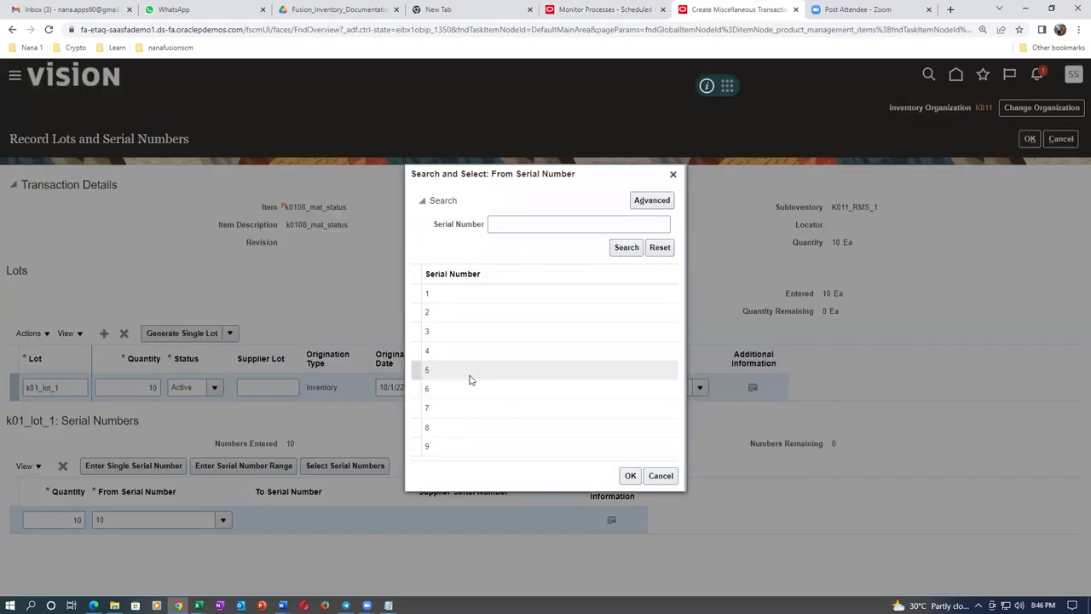
# Search the starting serial number lookup for 10 and close it without choosing a number.
pyautogui.click(518, 224)
pyautogui.write('10')
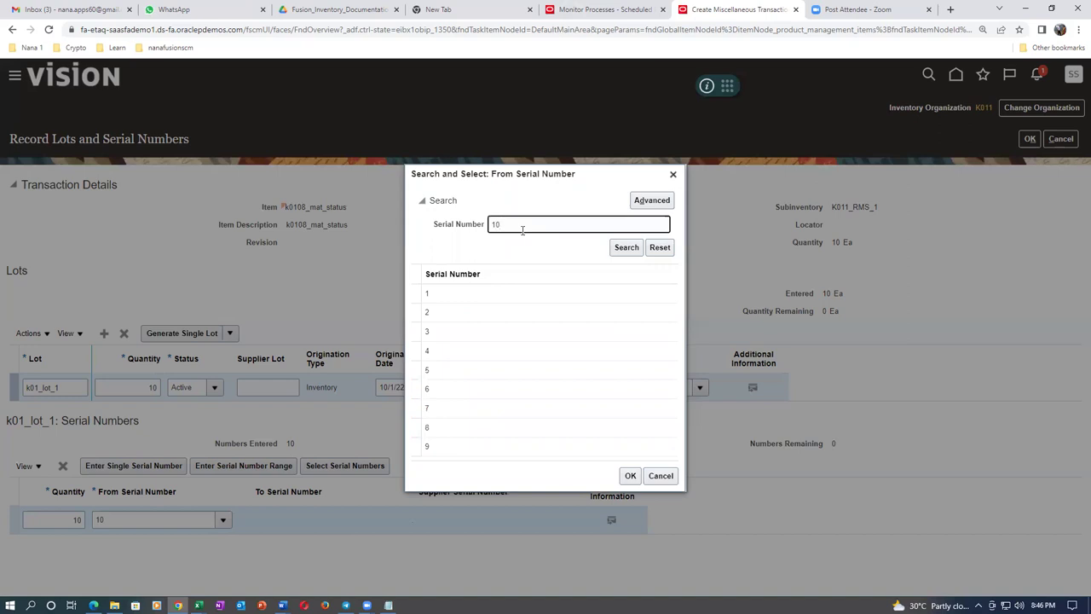
pyautogui.click(628, 248)
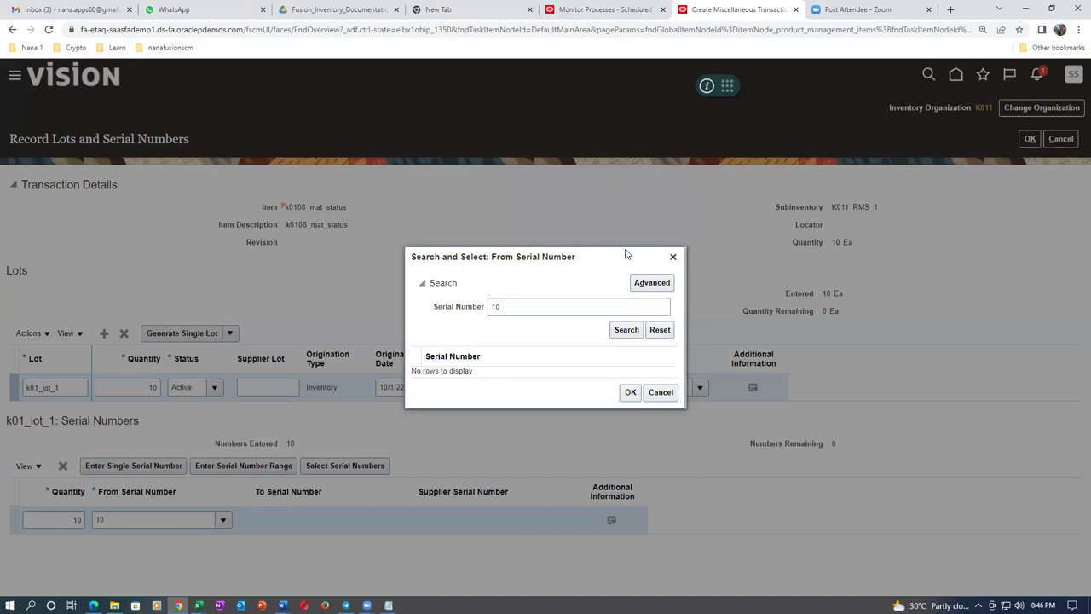
pyautogui.moveTo(529, 308); pyautogui.dragTo(437, 313)
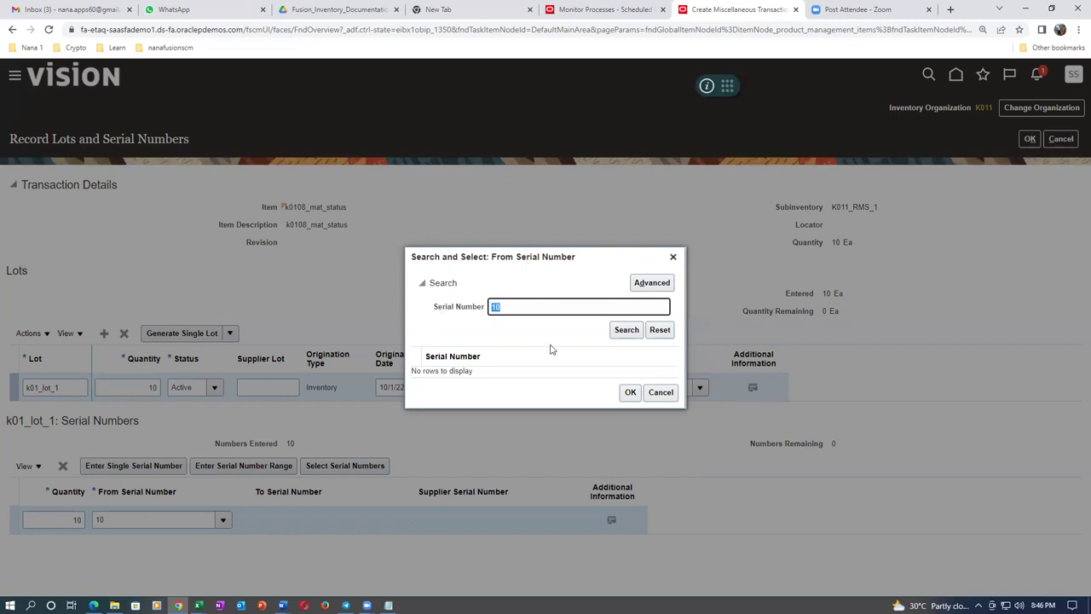
pyautogui.click(661, 393)
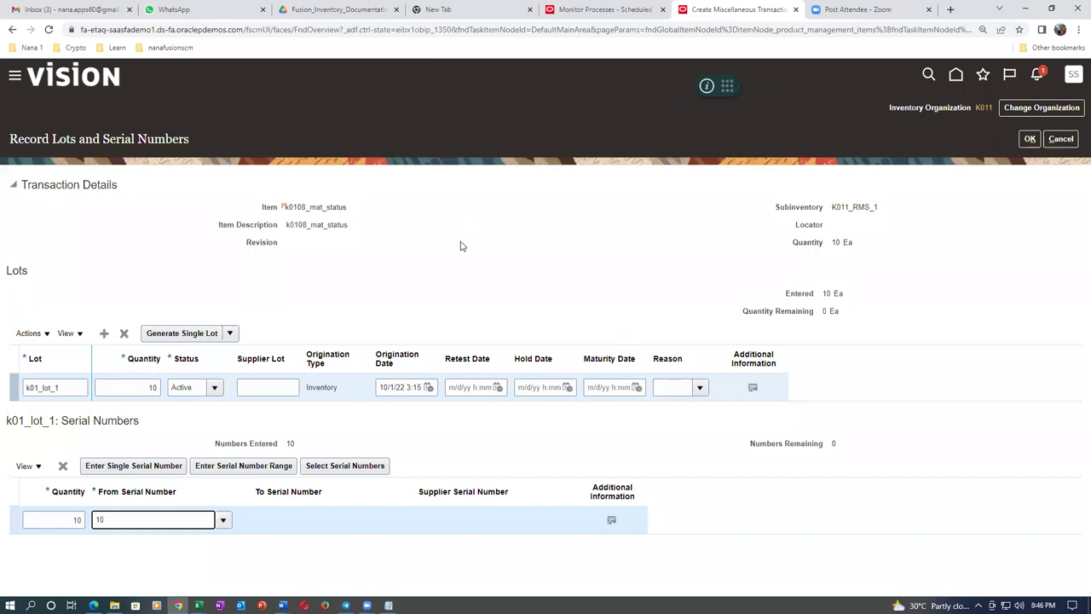
# Submit another Generate Serial Numbers process for organization K011, item k0108_mat_status and quantity 100, and open its process details.
pyautogui.click(604, 11)
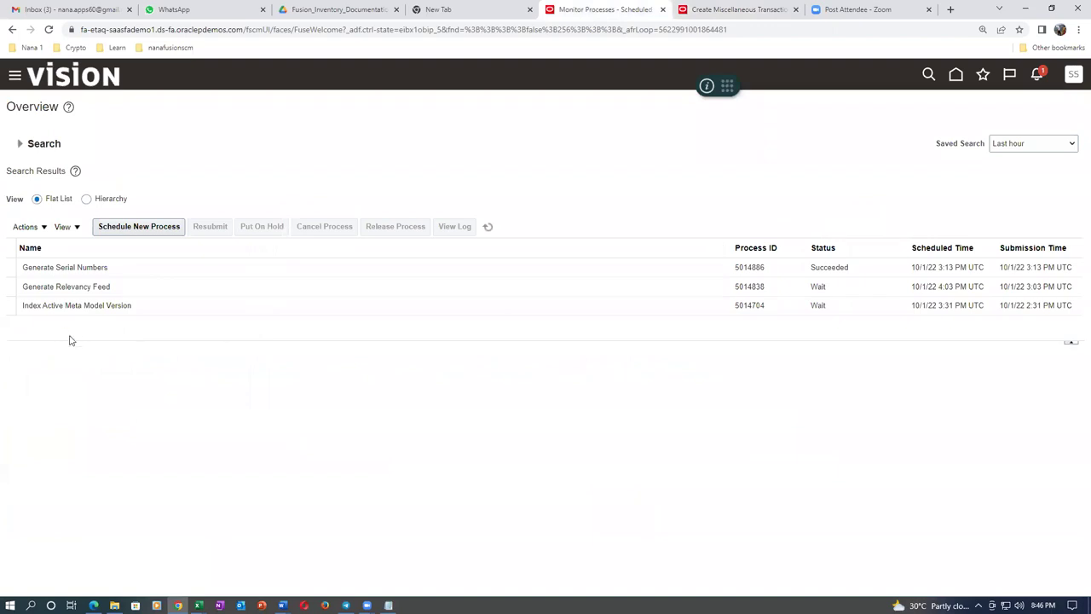
pyautogui.click(138, 227)
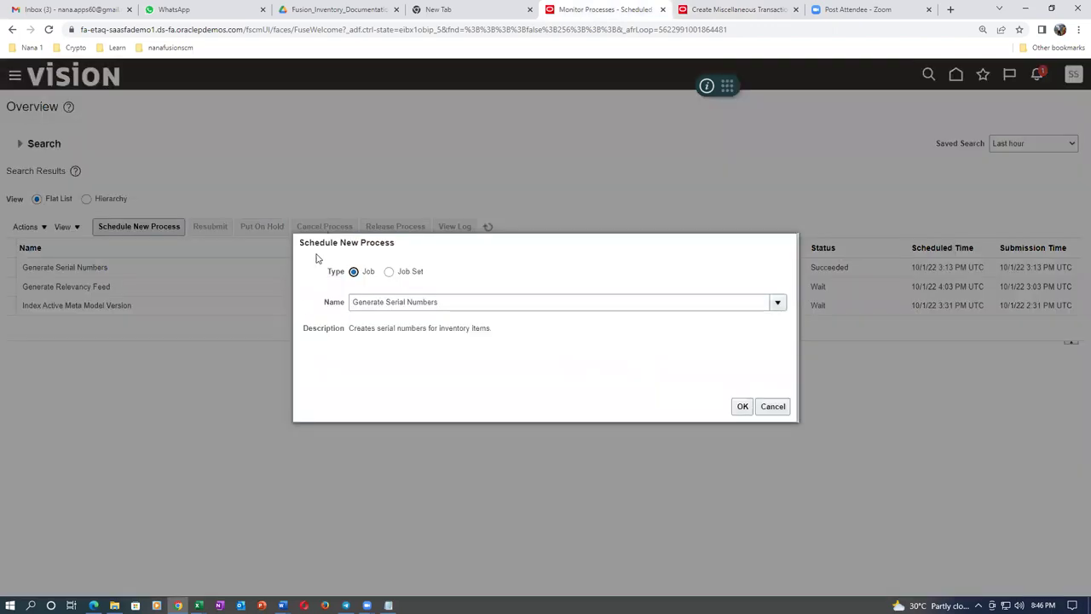
pyautogui.click(742, 406)
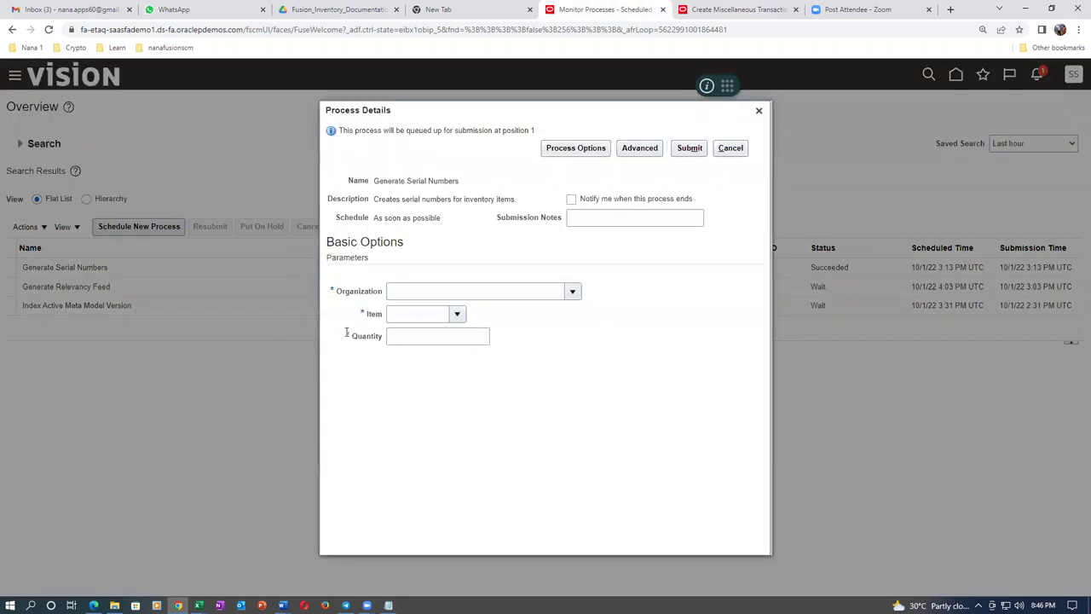
pyautogui.click(400, 292)
pyautogui.write('K011')
pyautogui.press('Tab')
pyautogui.write('k0108')
pyautogui.press('Tab')
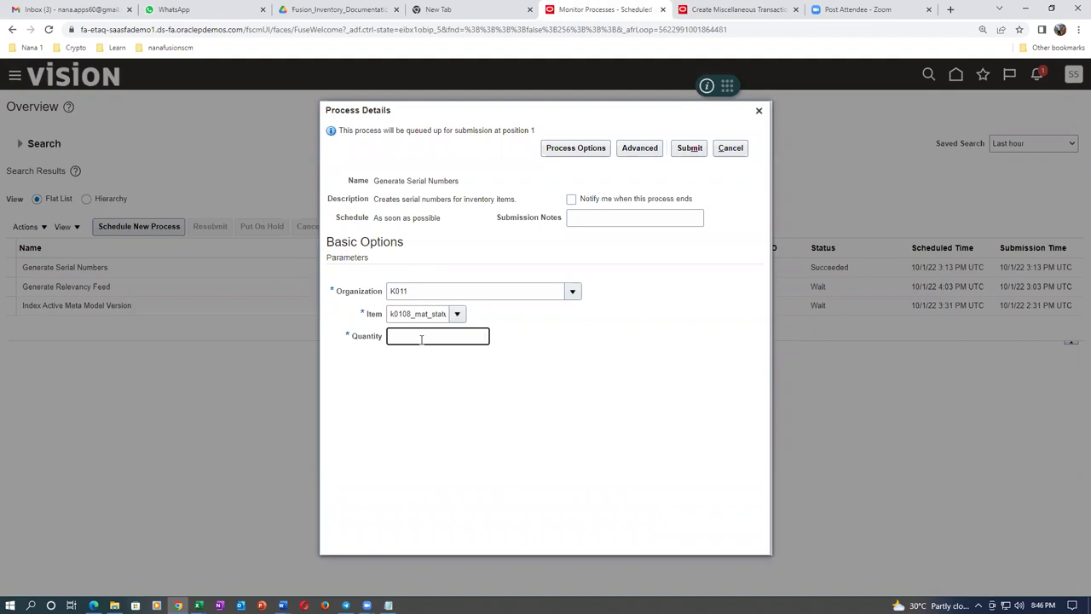
pyautogui.write('100')
pyautogui.press('Tab')
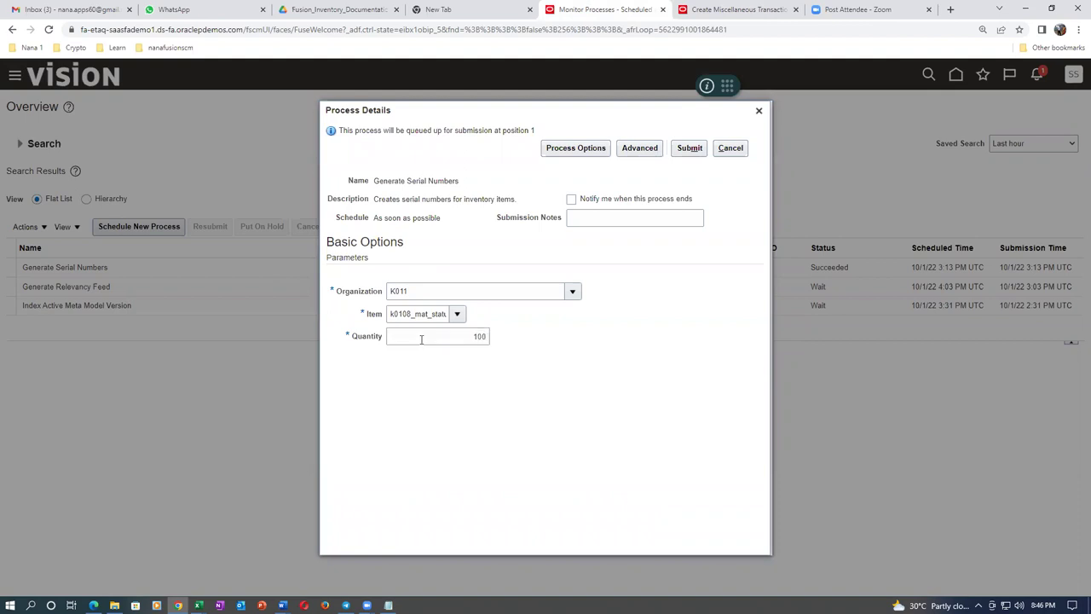
pyautogui.click(690, 149)
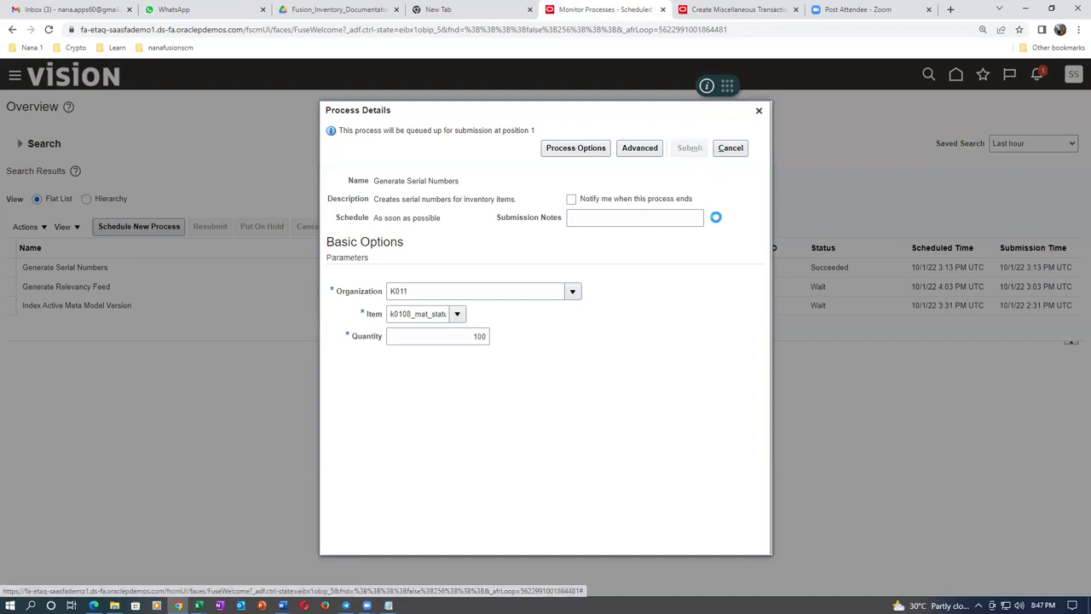
pyautogui.click(684, 233)
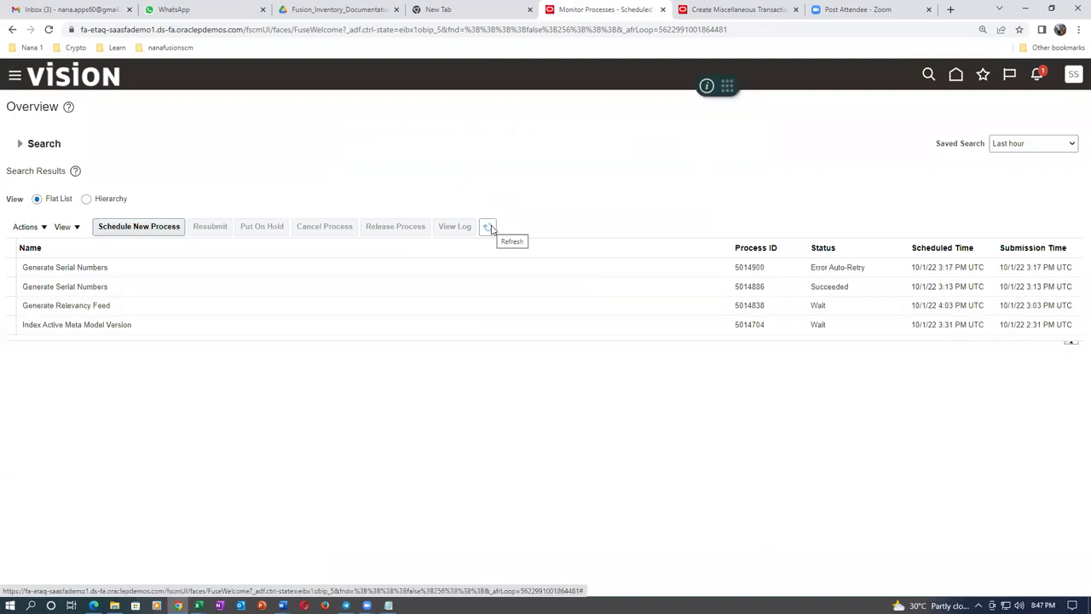
pyautogui.click(750, 267)
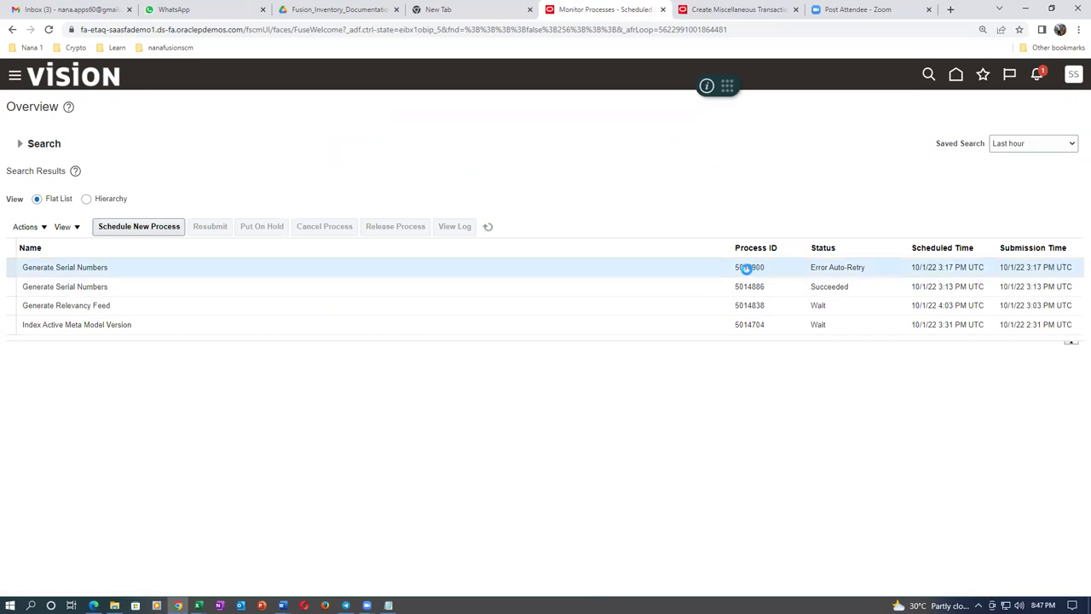
# Duplicate the Scheduled Processes browser tab and open Setup and Maintenance in the copy.
pyautogui.click(721, 12)
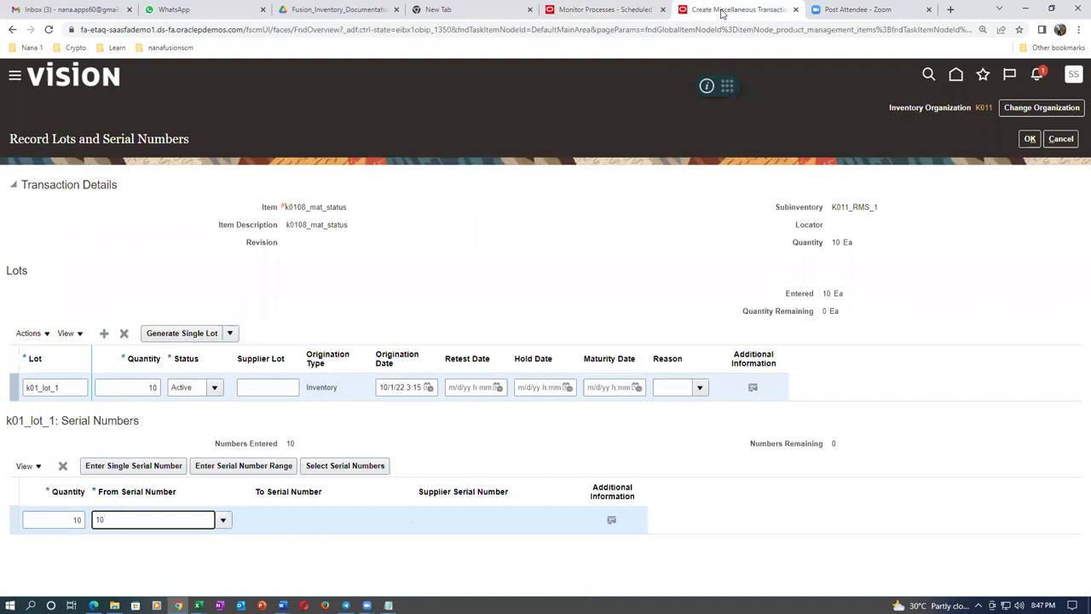
pyautogui.click(625, 9)
pyautogui.rightClick(624, 9)
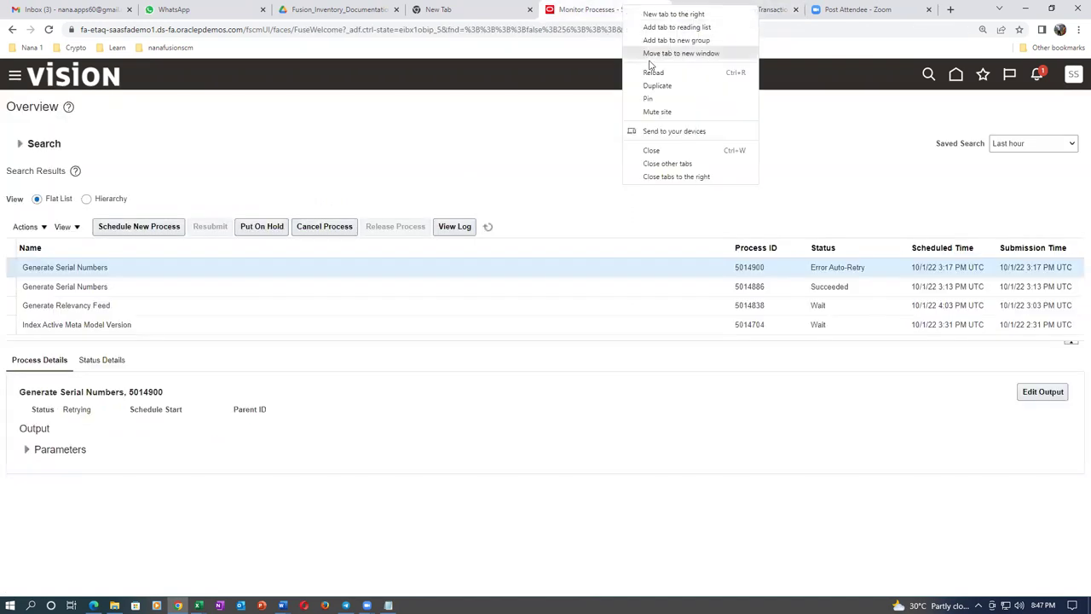
pyautogui.click(657, 86)
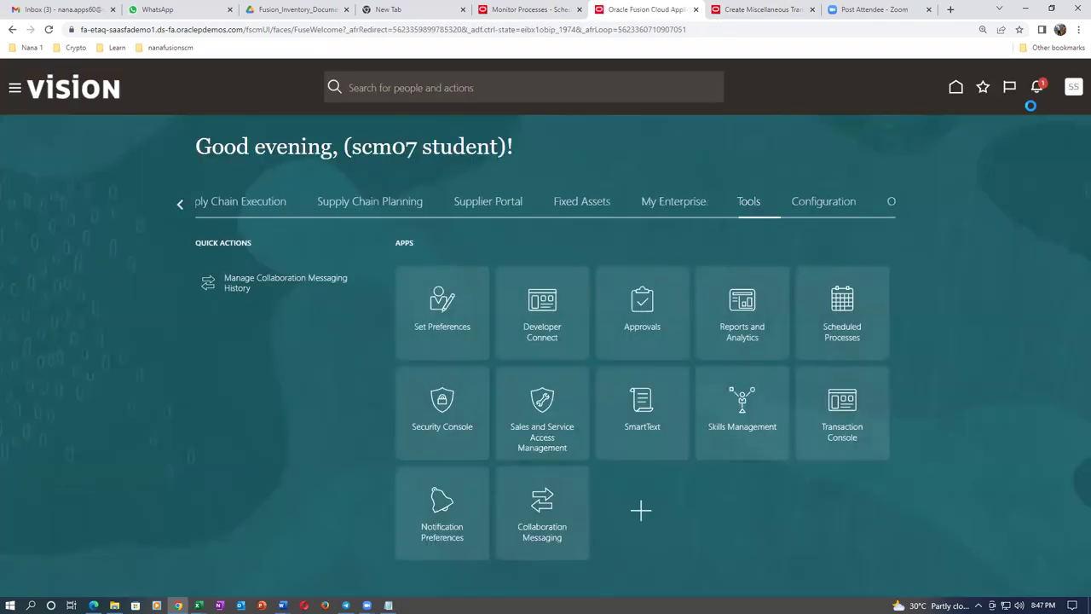
pyautogui.click(1066, 90)
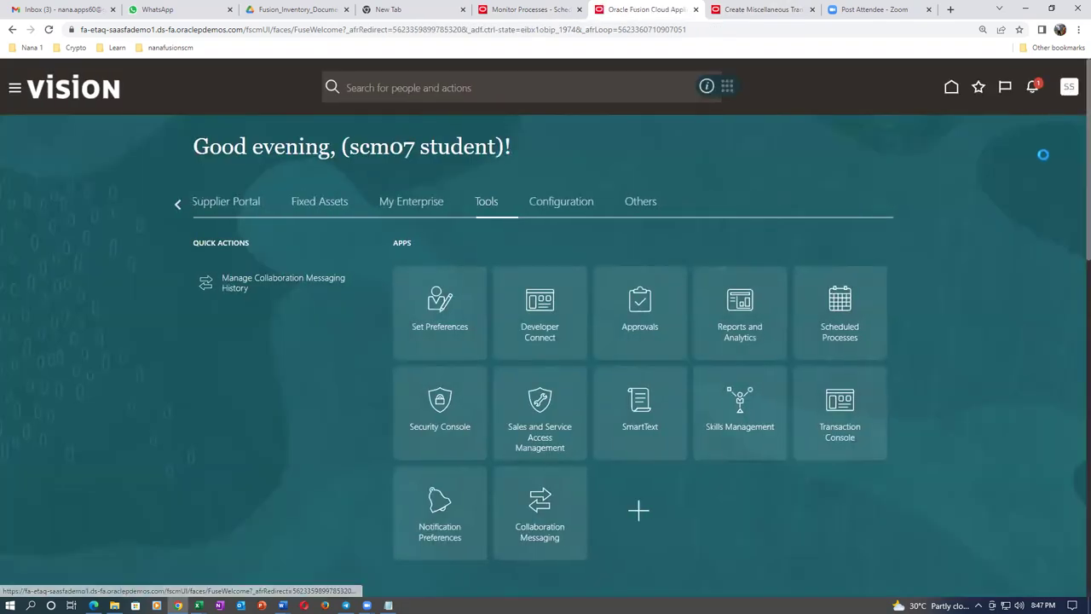
pyautogui.click(892, 275)
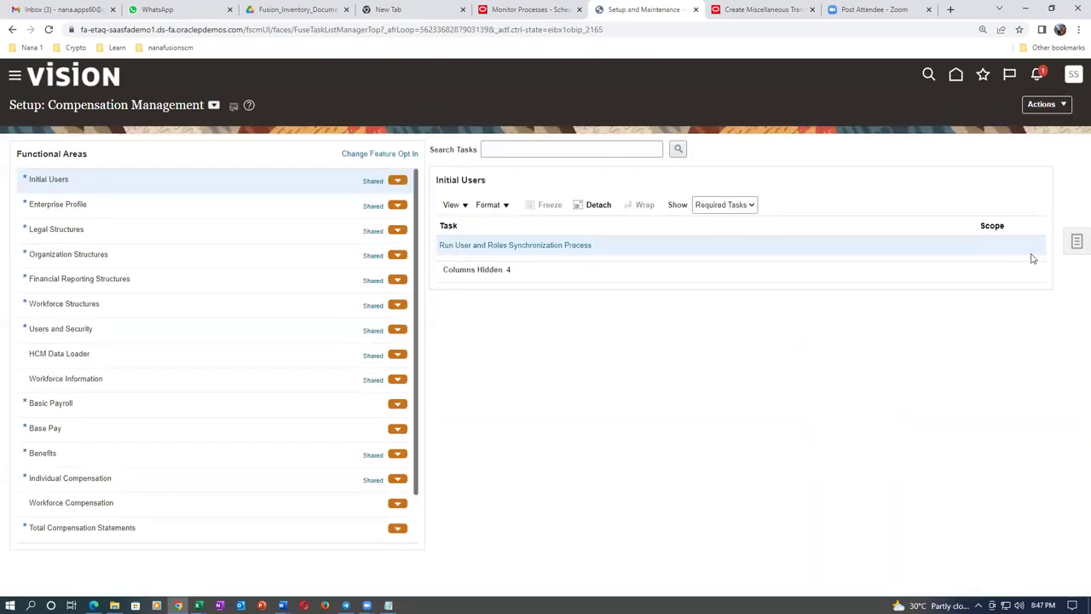
# Search the setup tasks for man%inv%org% and open Manage Inventory Organizations.
pyautogui.click(1076, 242)
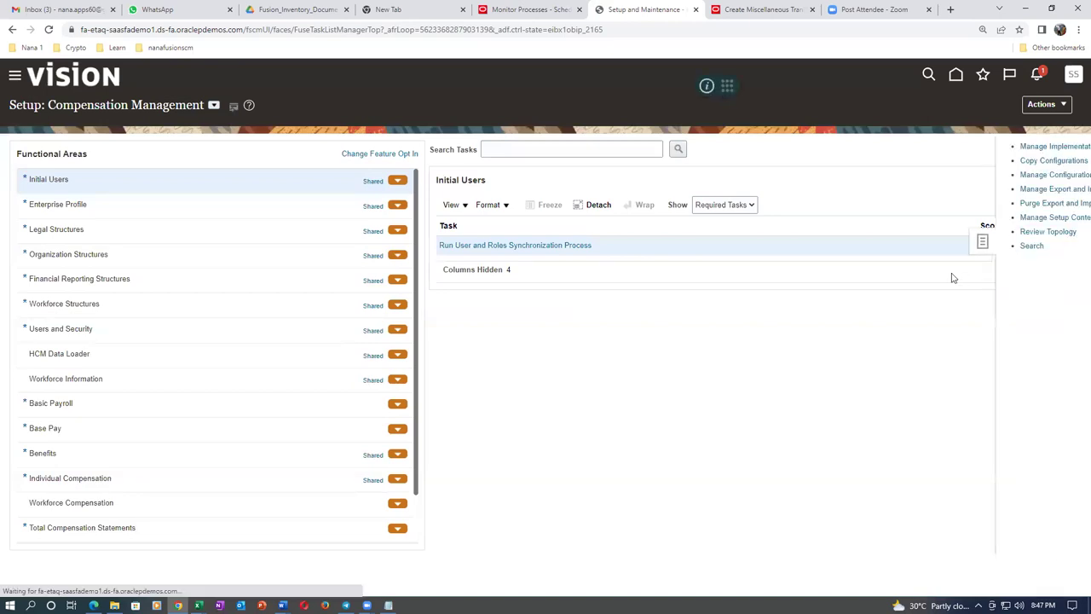
pyautogui.click(935, 247)
pyautogui.click(396, 149)
pyautogui.write('man%')
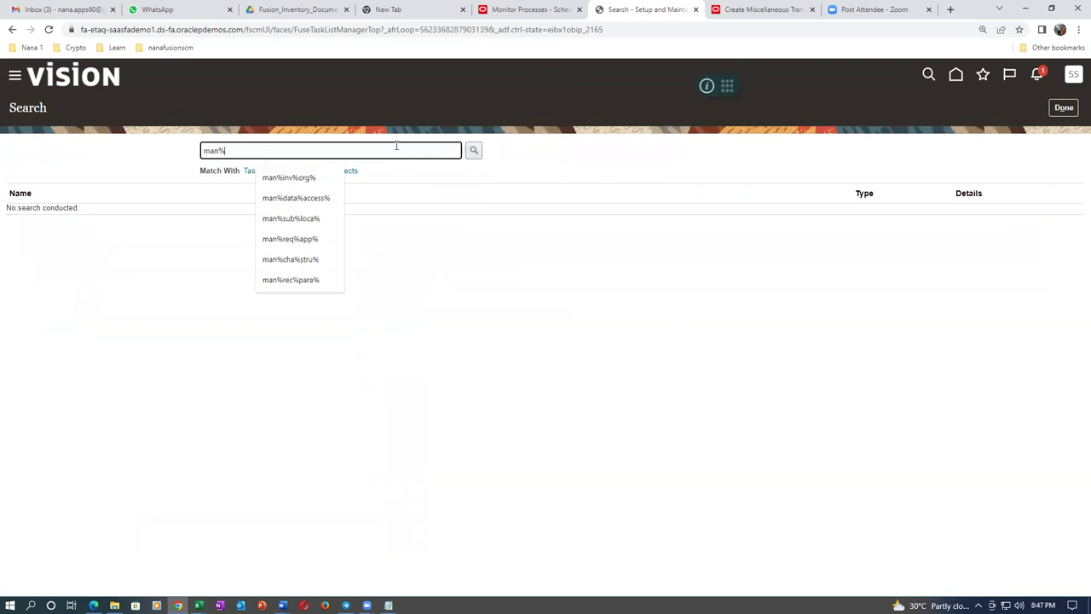
pyautogui.write('inv%org%')
pyautogui.press('Return')
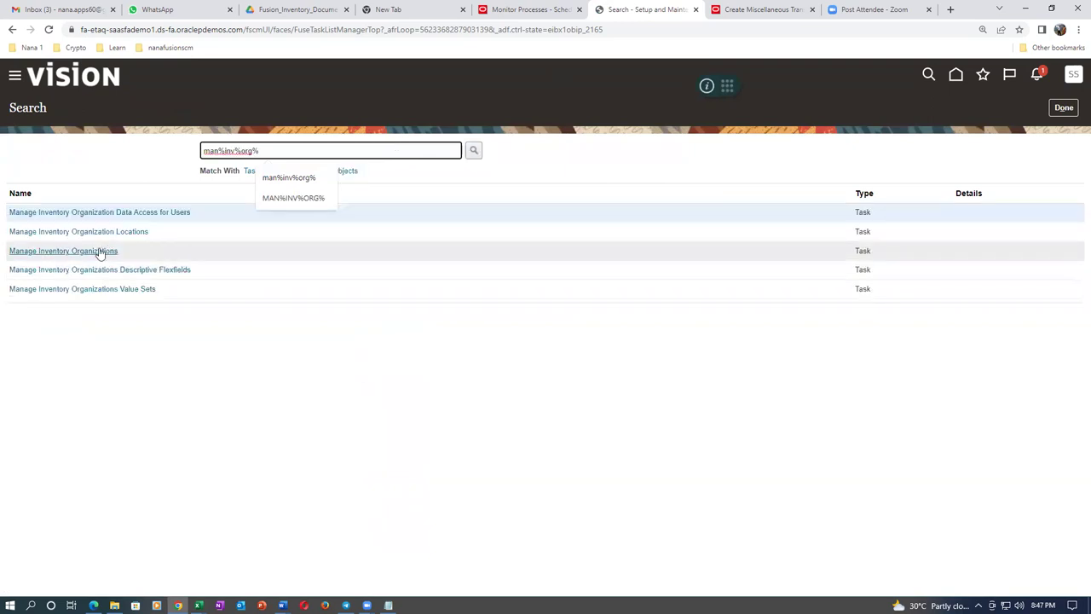
pyautogui.click(97, 251)
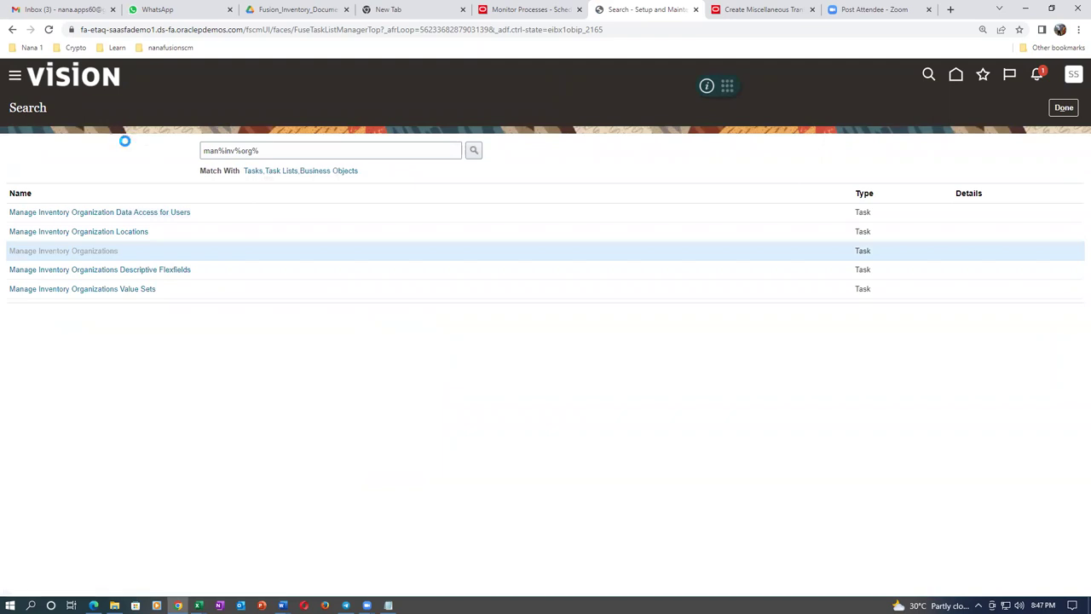
# Find inventory organization K011, open it for editing, and display its lot, serial number and packing unit parameters.
pyautogui.click(207, 203)
pyautogui.write('k01')
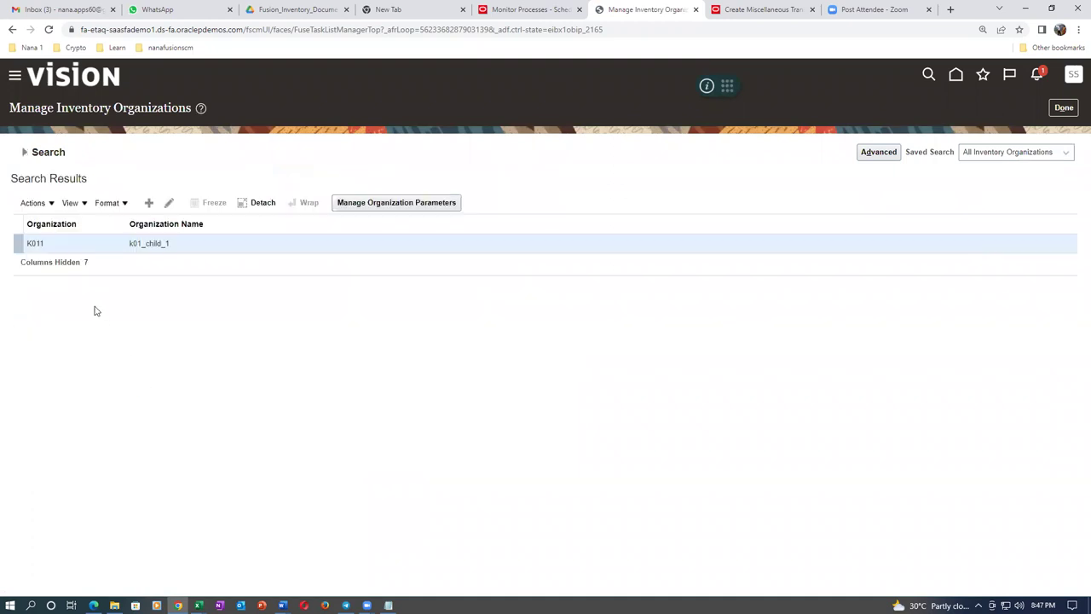
pyautogui.click(169, 202)
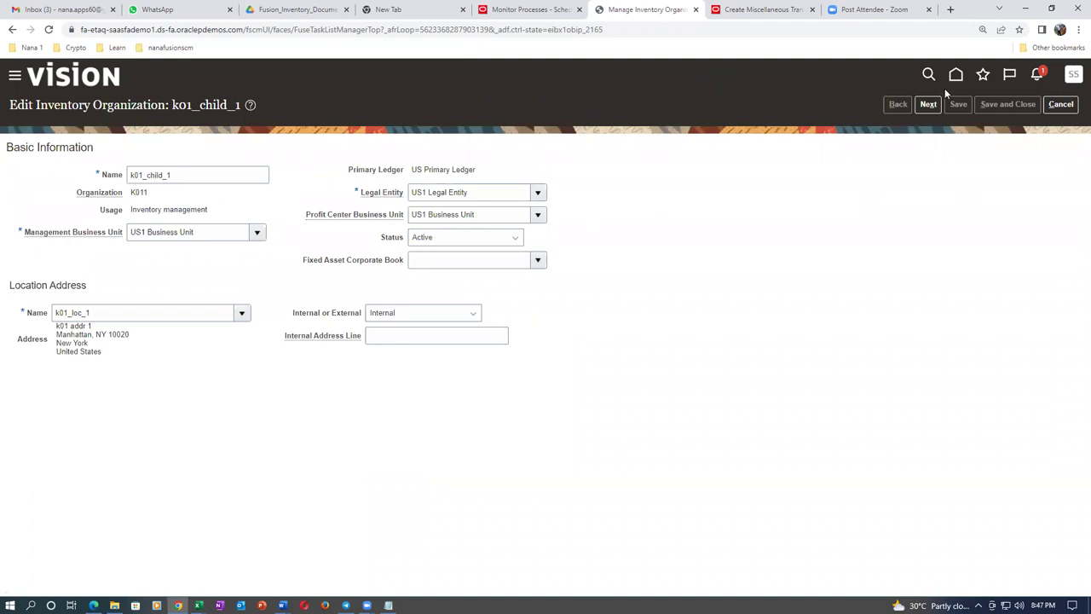
pyautogui.click(929, 104)
pyautogui.click(126, 219)
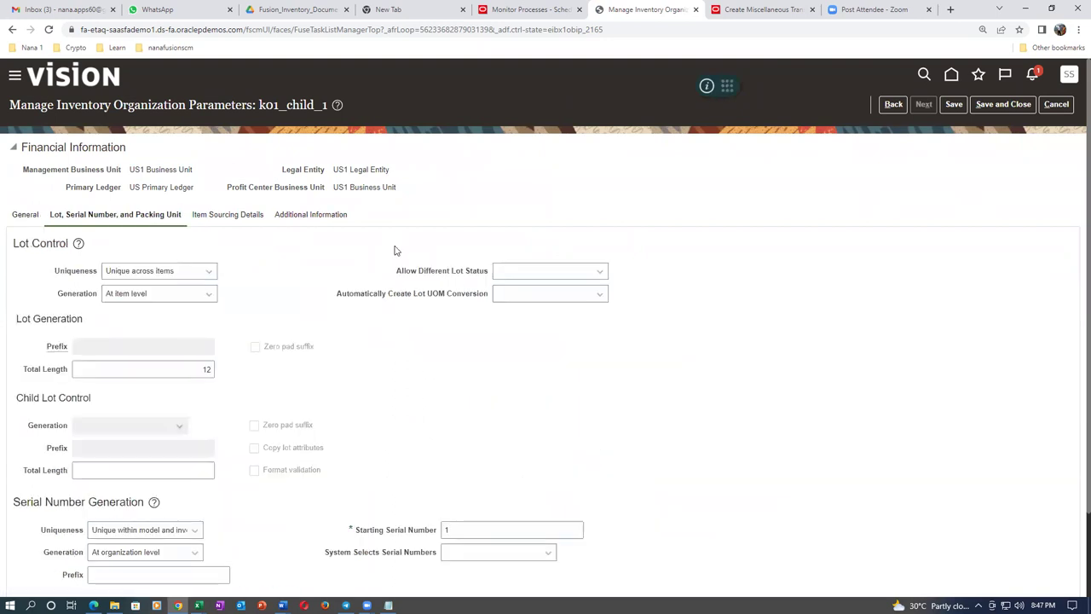
# Set the organization's serial number generation to At item level, then save and close the parameters.
pyautogui.scroll(-2, 367, 492)
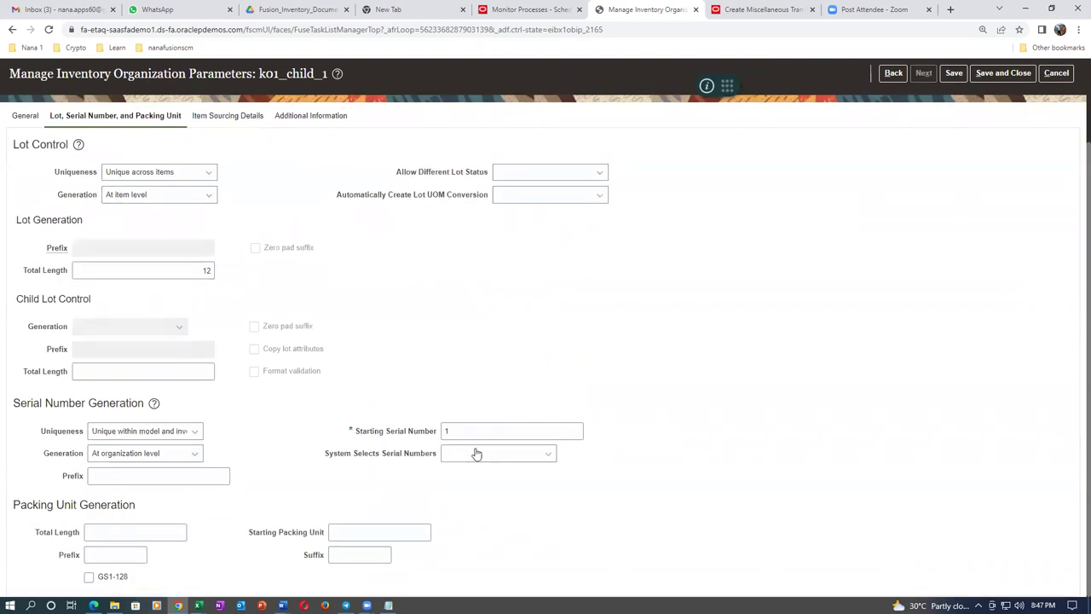
pyautogui.click(170, 461)
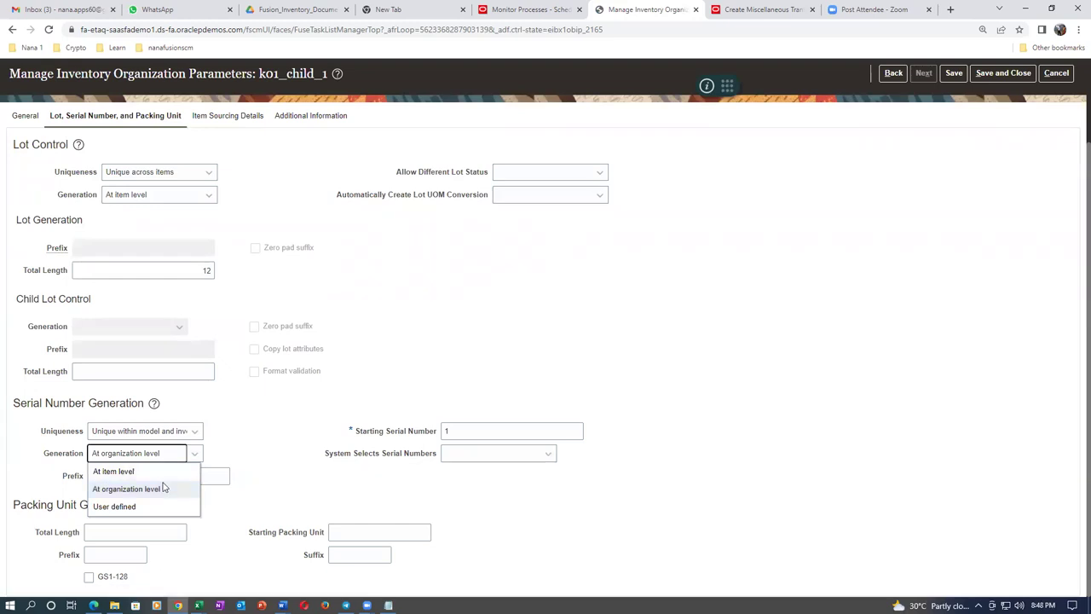
pyautogui.click(162, 469)
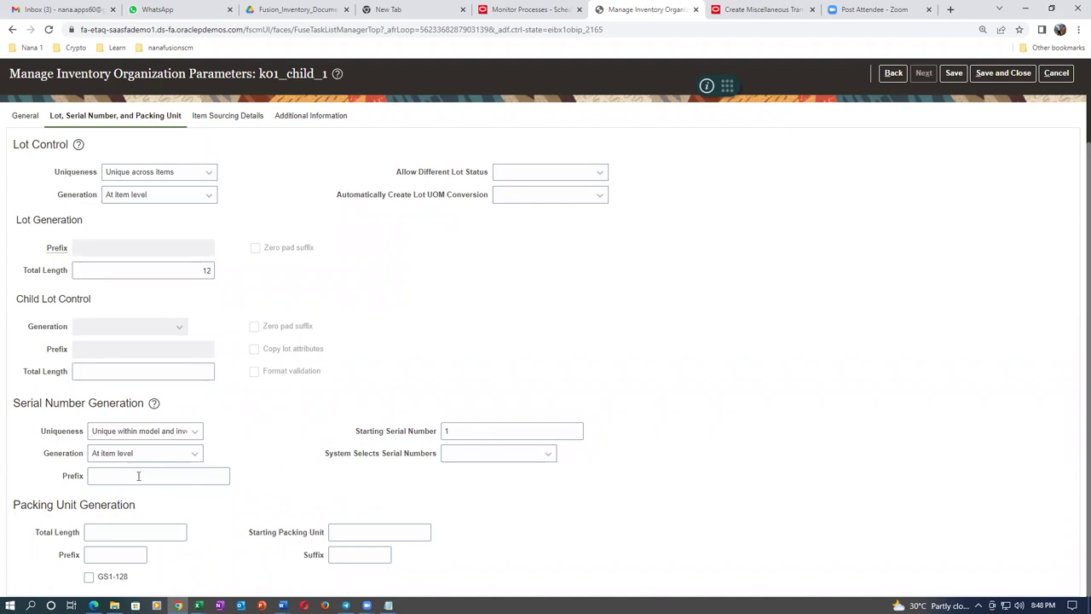
pyautogui.scroll(2, 720, 375)
pyautogui.click(1027, 106)
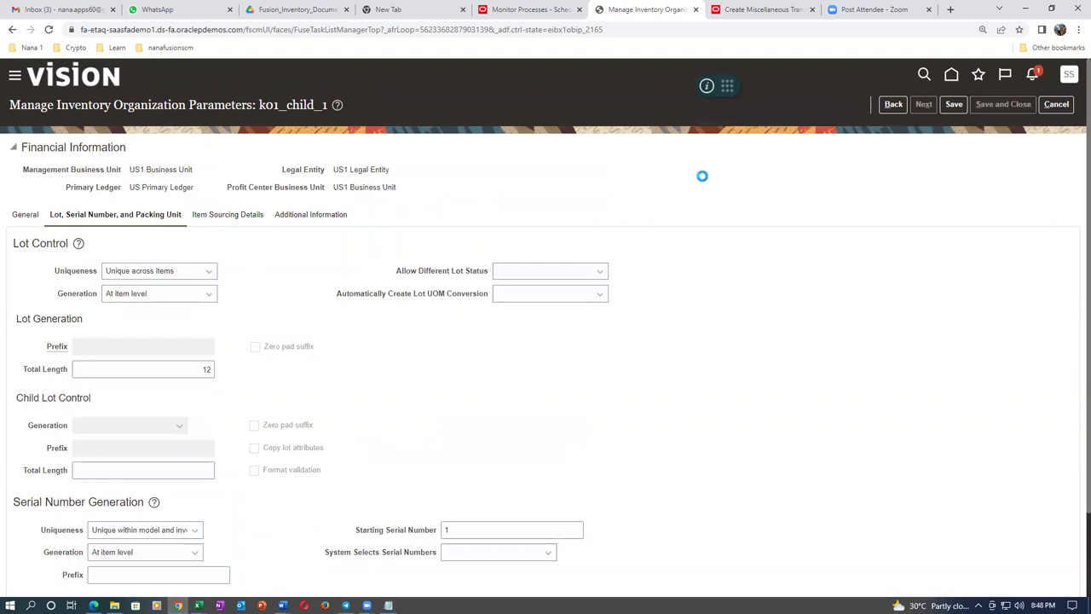
# Resubmit the succeeded Generate Serial Numbers process with its same parameters and refresh the process list to check its status.
pyautogui.click(762, 9)
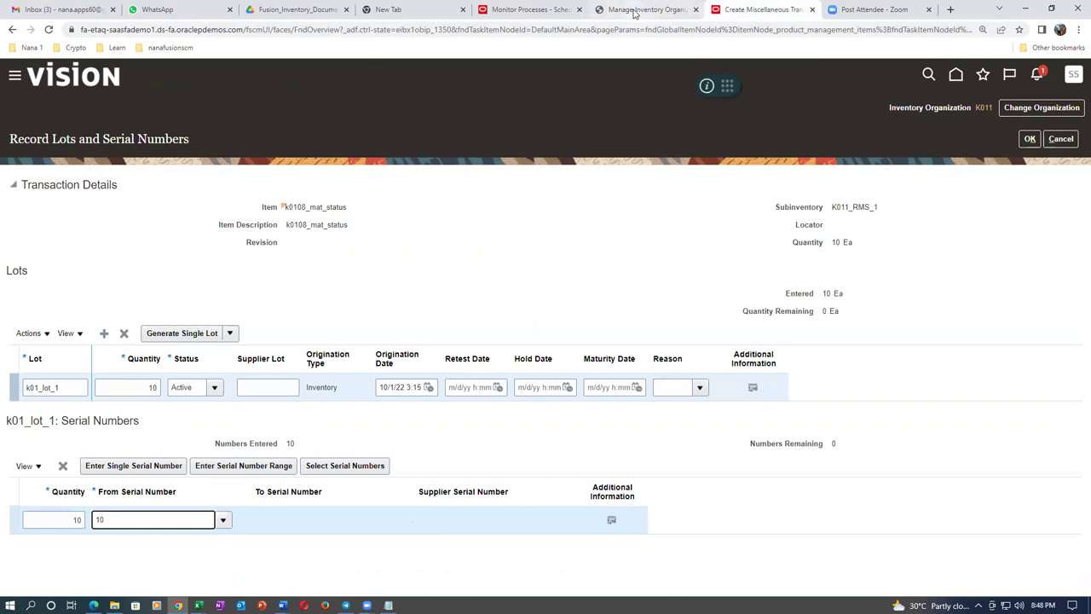
pyautogui.click(527, 10)
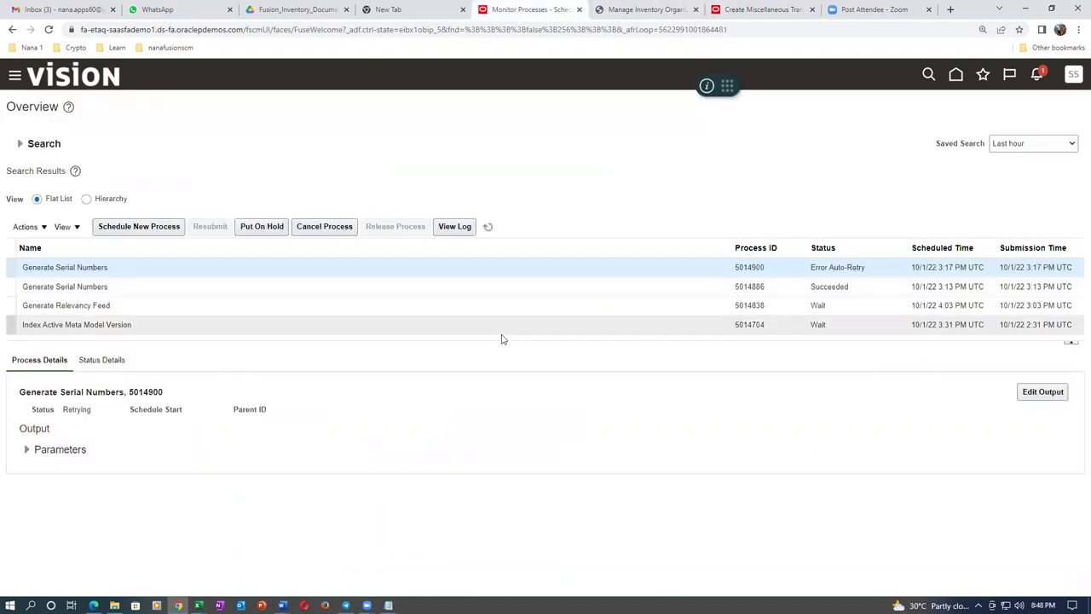
pyautogui.click(16, 288)
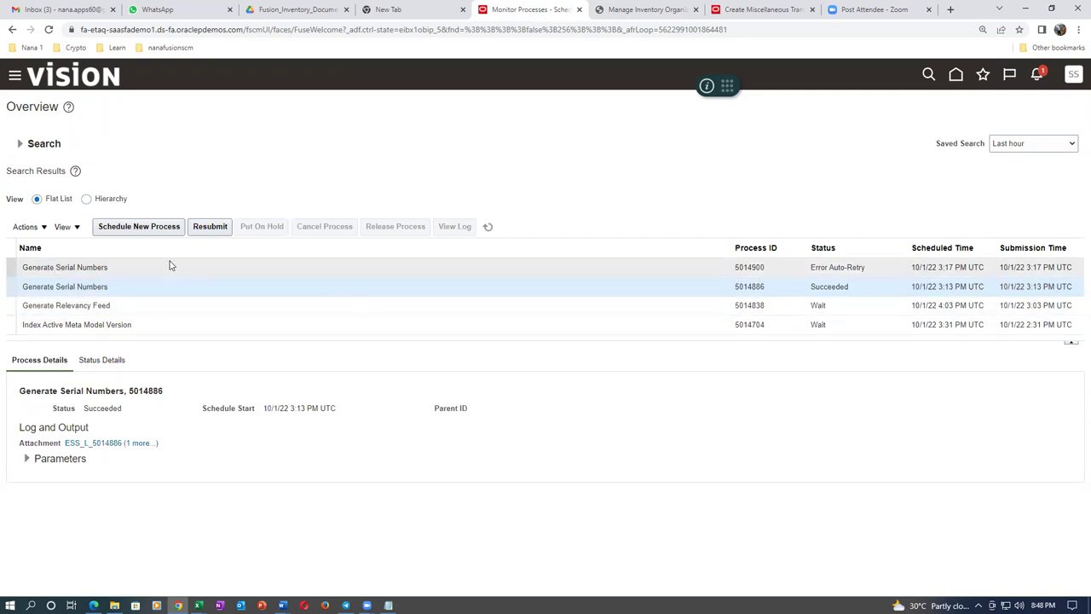
pyautogui.click(210, 226)
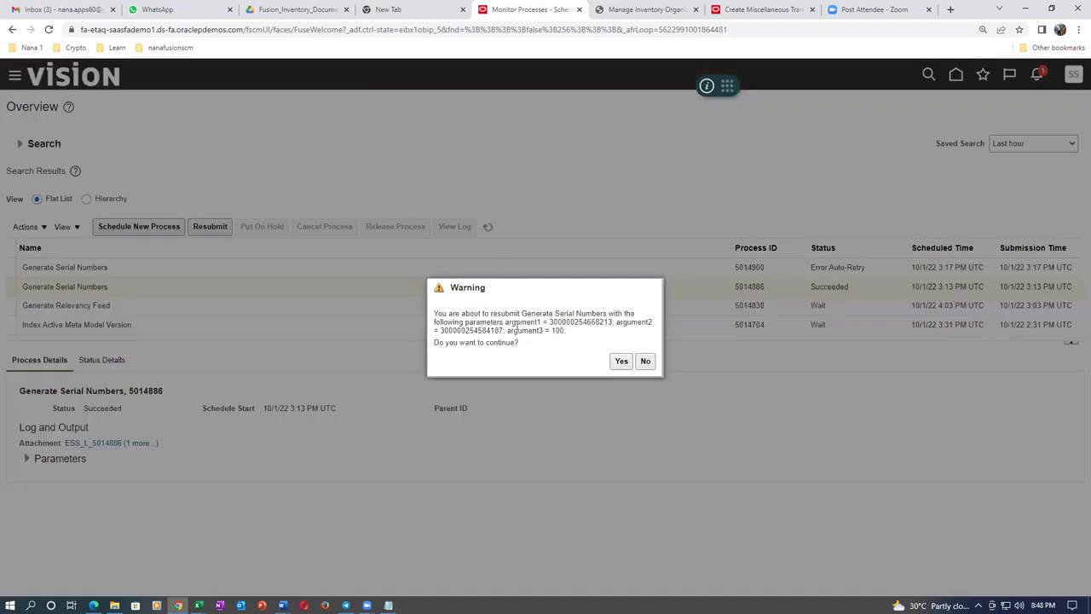
pyautogui.click(621, 361)
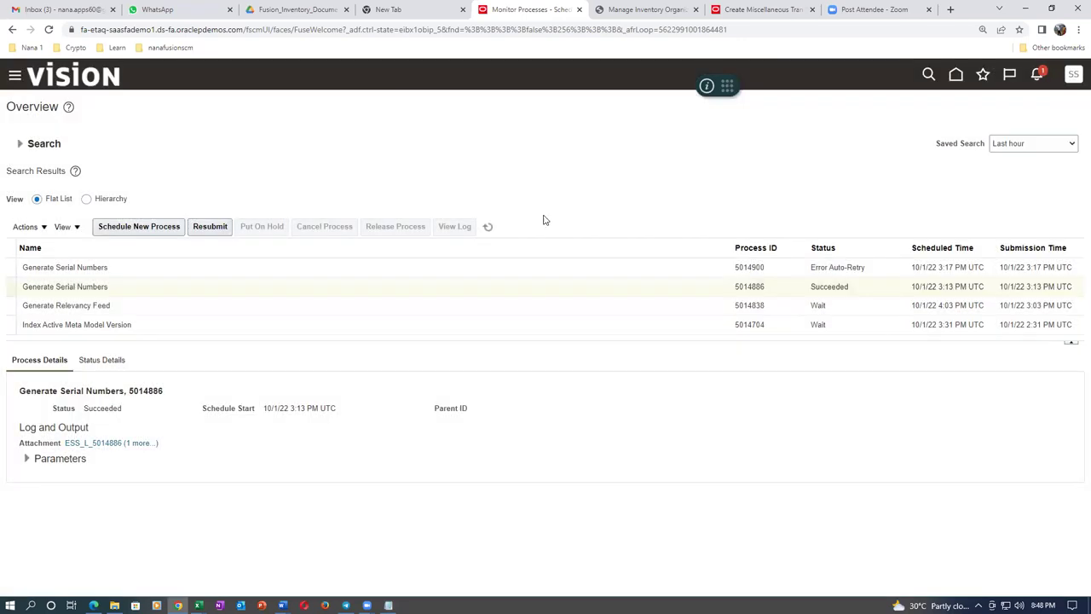
pyautogui.click(488, 232)
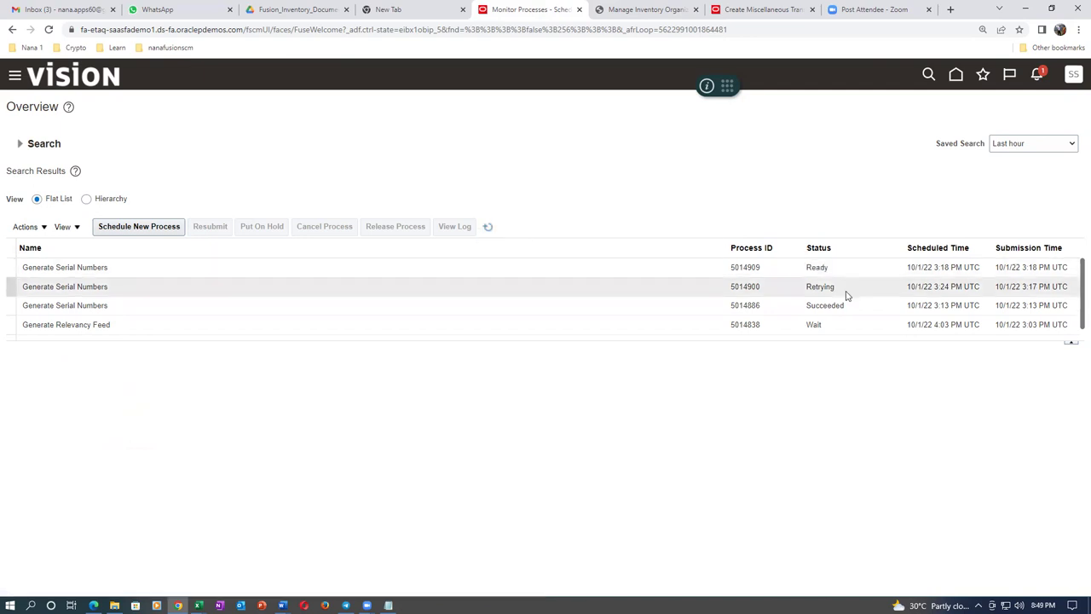
pyautogui.click(489, 227)
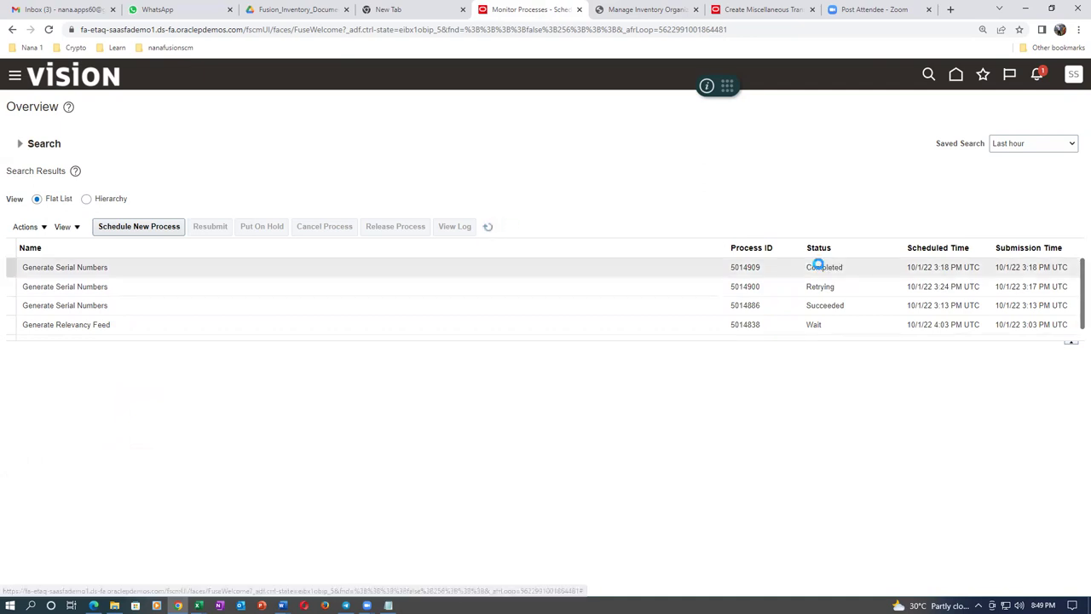
# Return to the miscellaneous transaction and choose mou_301 as the starting serial number for lot k01_lot_1.
pyautogui.click(770, 10)
pyautogui.click(222, 521)
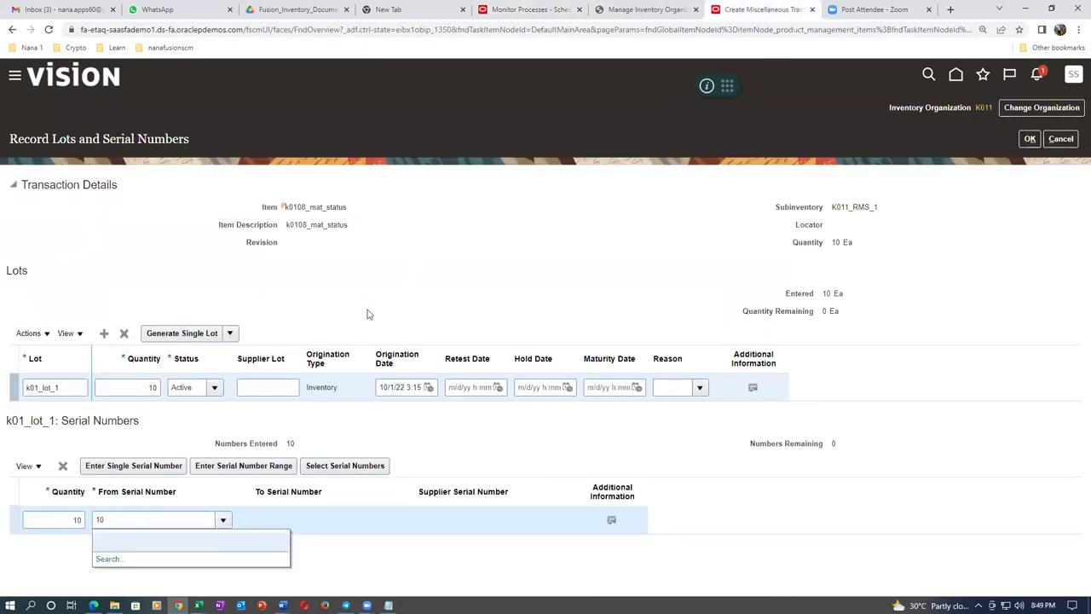
pyautogui.click(108, 559)
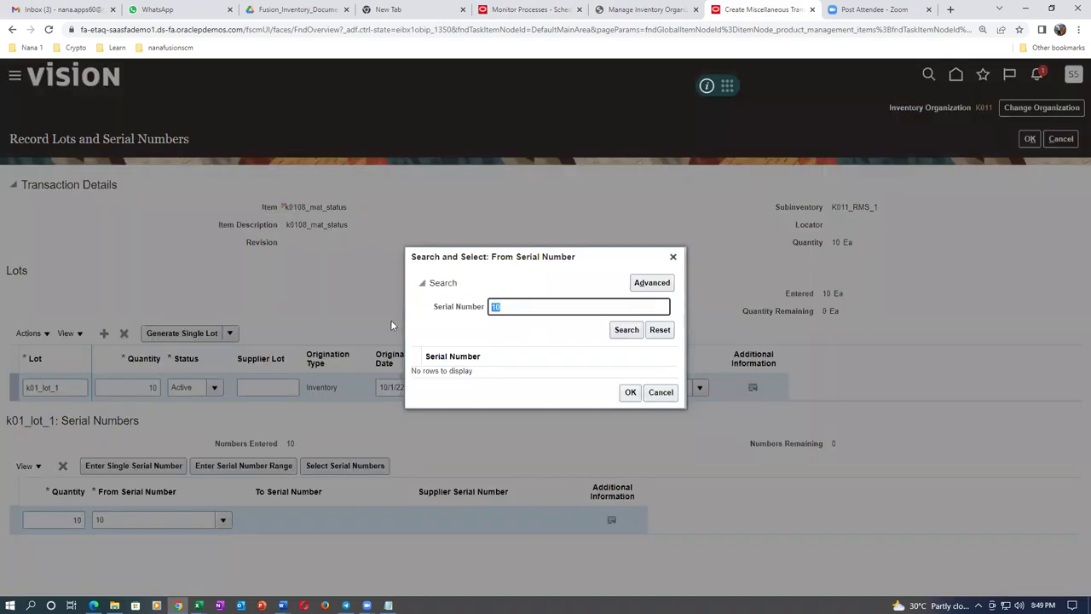
pyautogui.press('BackSpace')
pyautogui.click(638, 329)
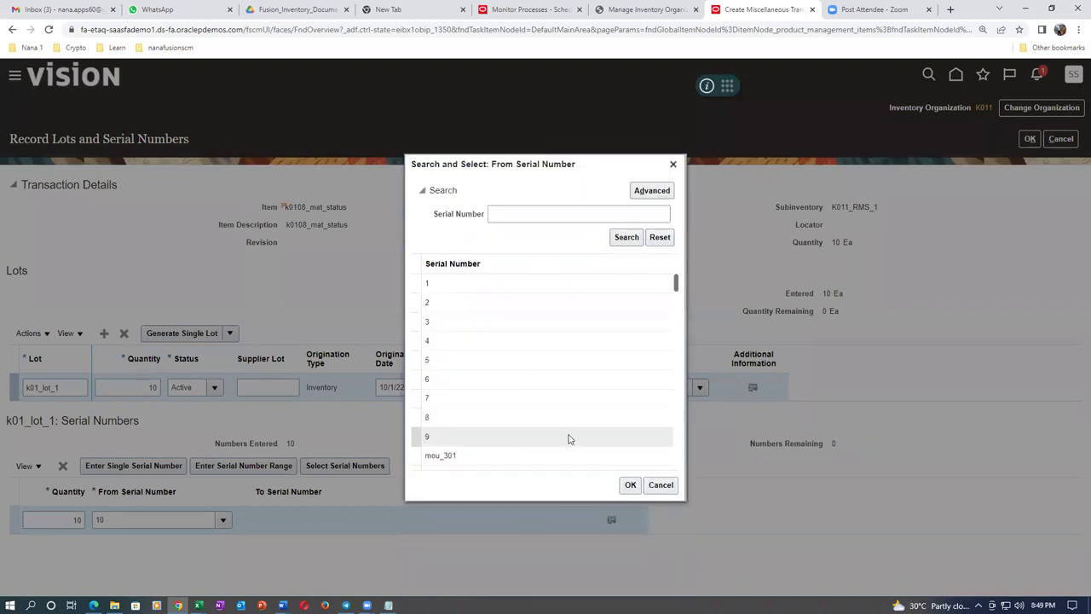
pyautogui.click(501, 463)
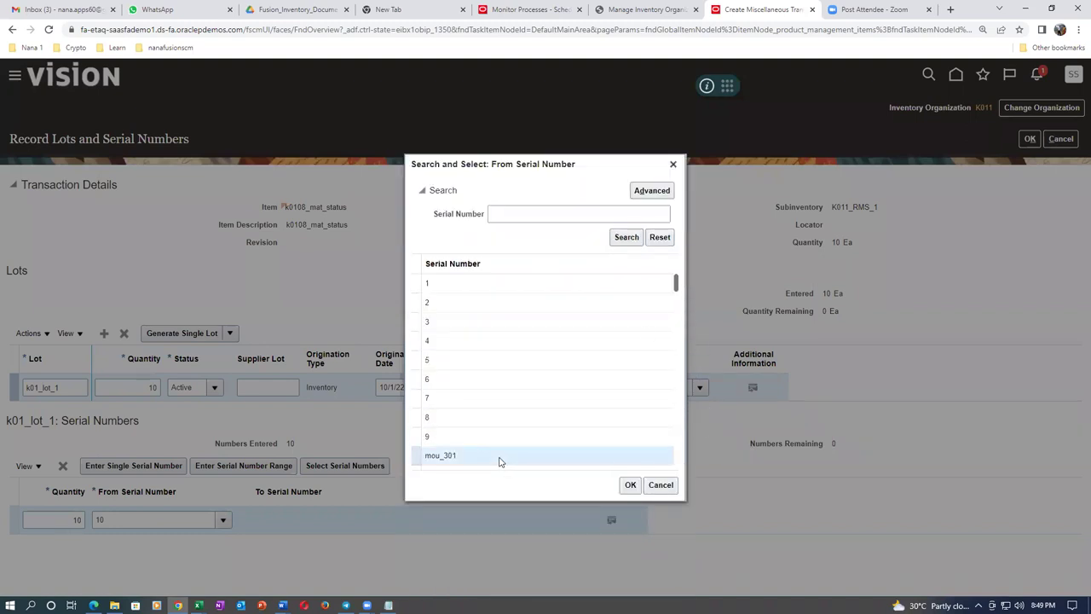
pyautogui.click(630, 486)
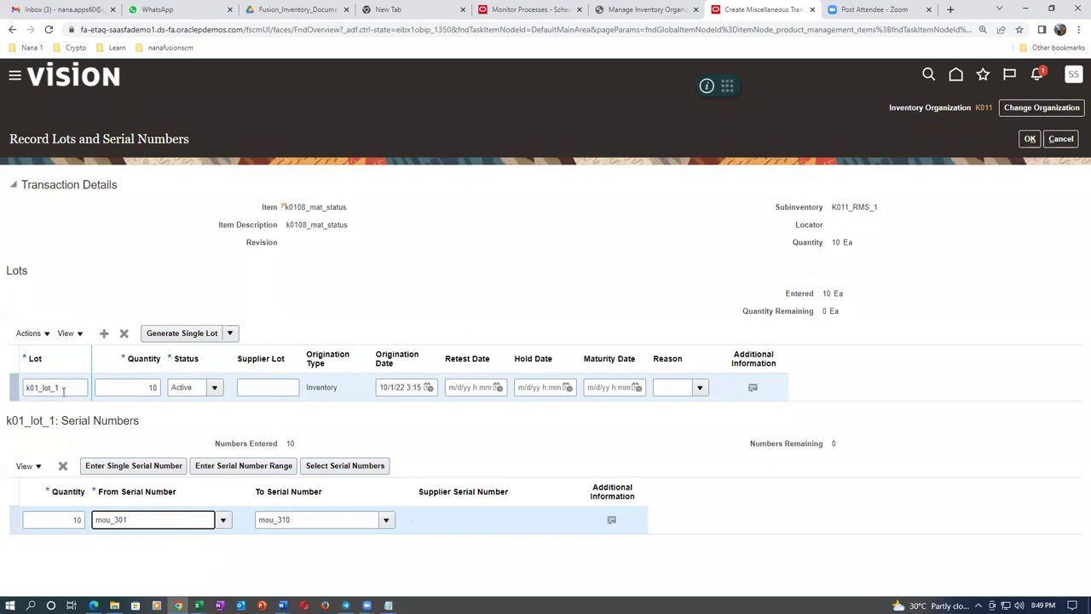
# Accept the lot and serial number entries for k01_lot_1 and the details of its transaction line.
pyautogui.moveTo(63, 392); pyautogui.dragTo(2, 400)
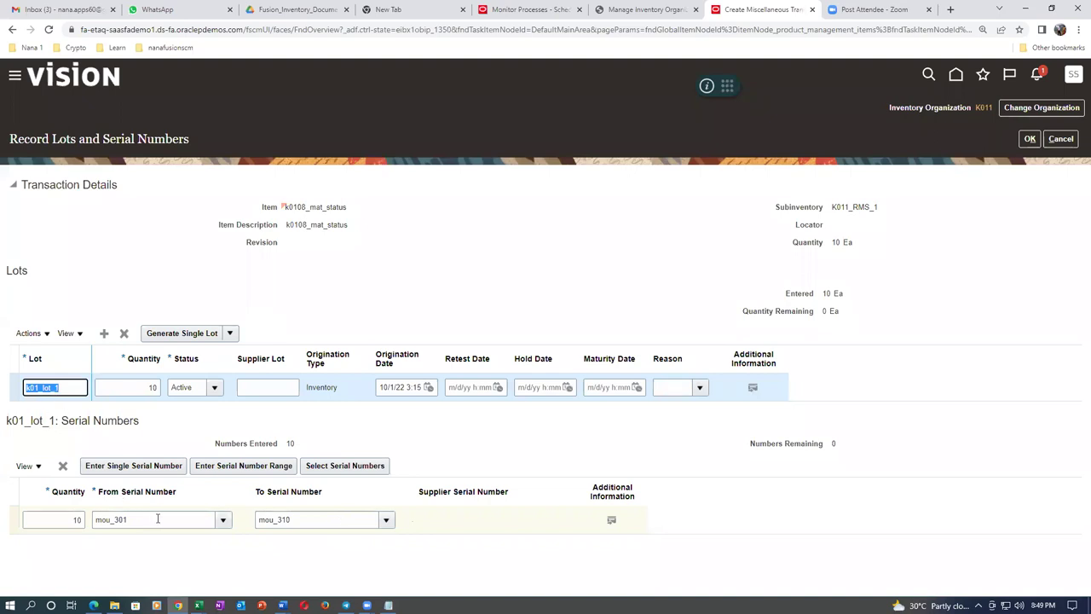
pyautogui.click(1030, 138)
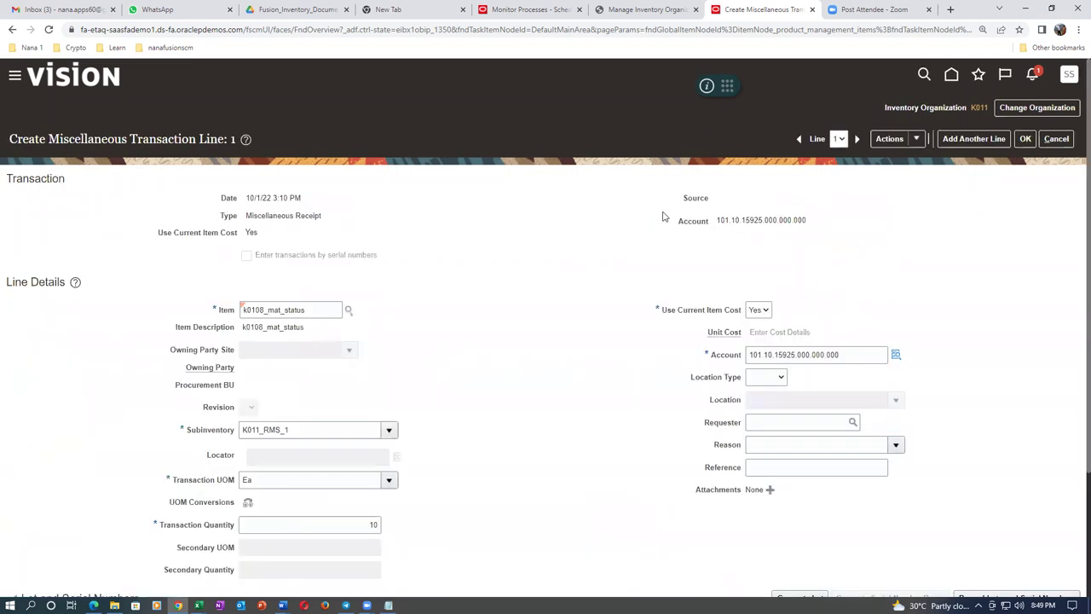
pyautogui.click(1025, 138)
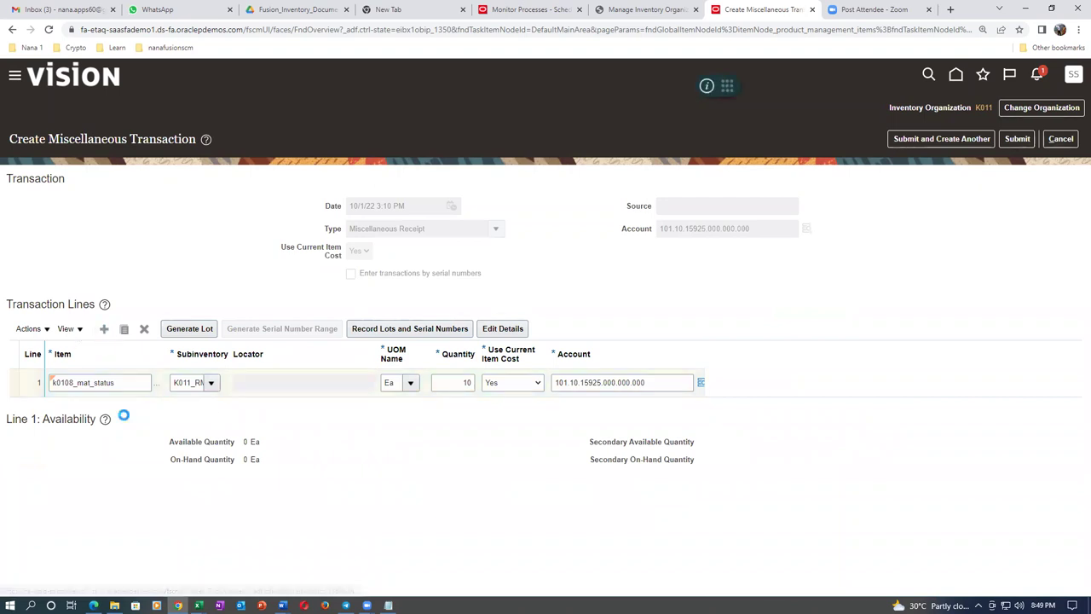
# Add another transaction line for item k0108_mat_status and open its line details.
pyautogui.click(104, 383)
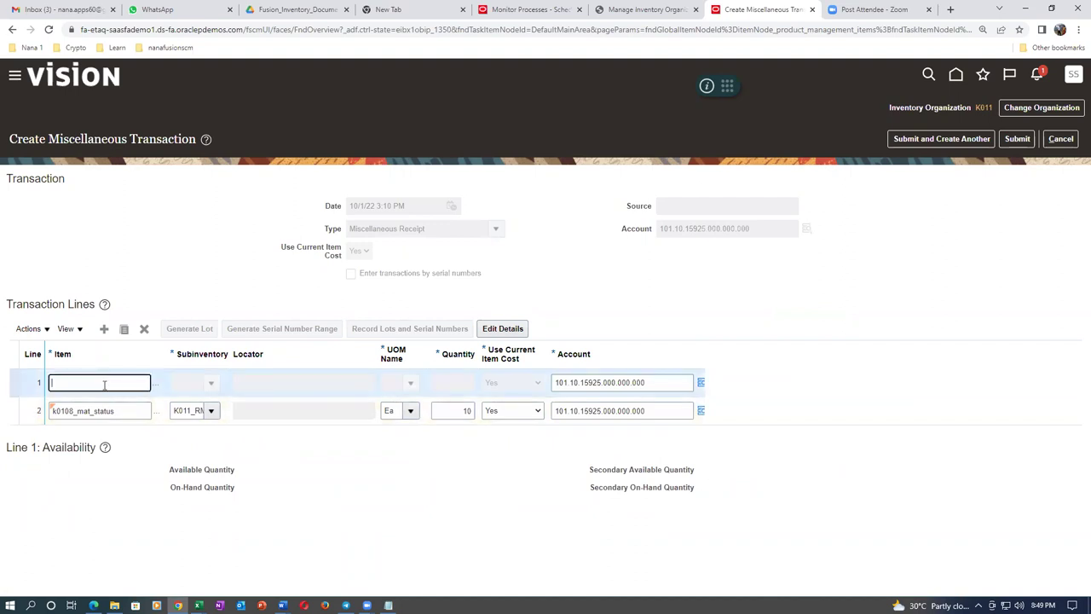
pyautogui.write('k0108')
pyautogui.press('Tab')
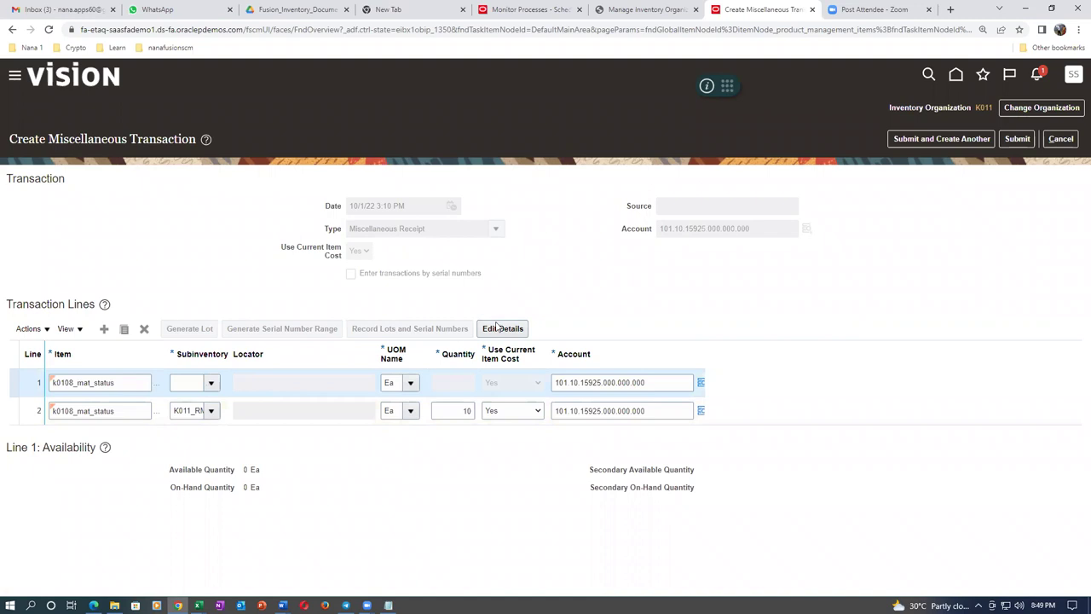
pyautogui.click(500, 329)
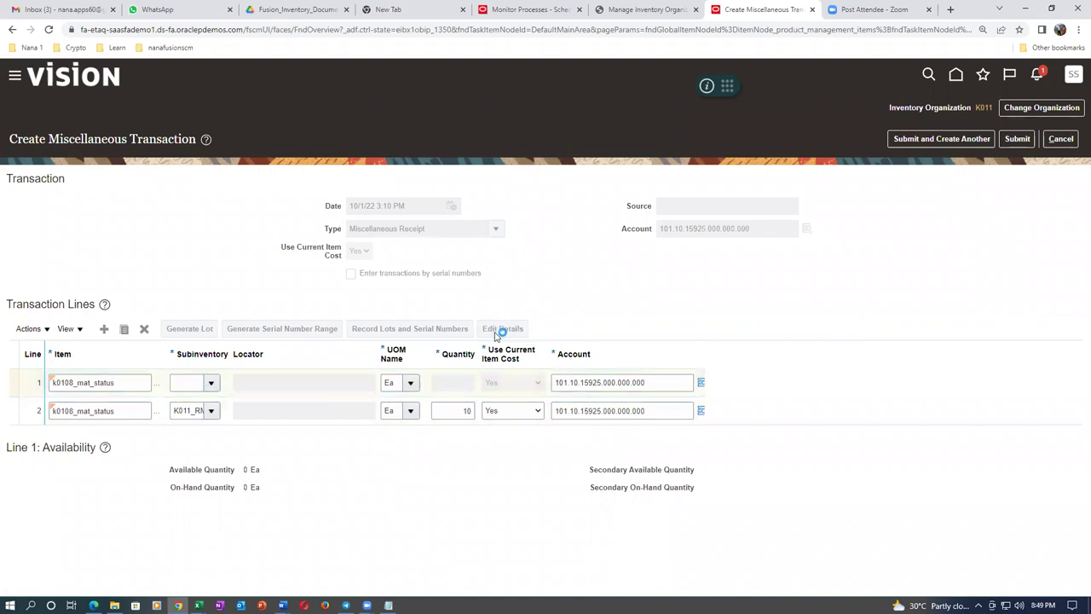
# Set the new line's subinventory to K011_RMS_1, lot to k01_lot_2 and transaction quantity to 10.
pyautogui.scroll(-2, 405, 392)
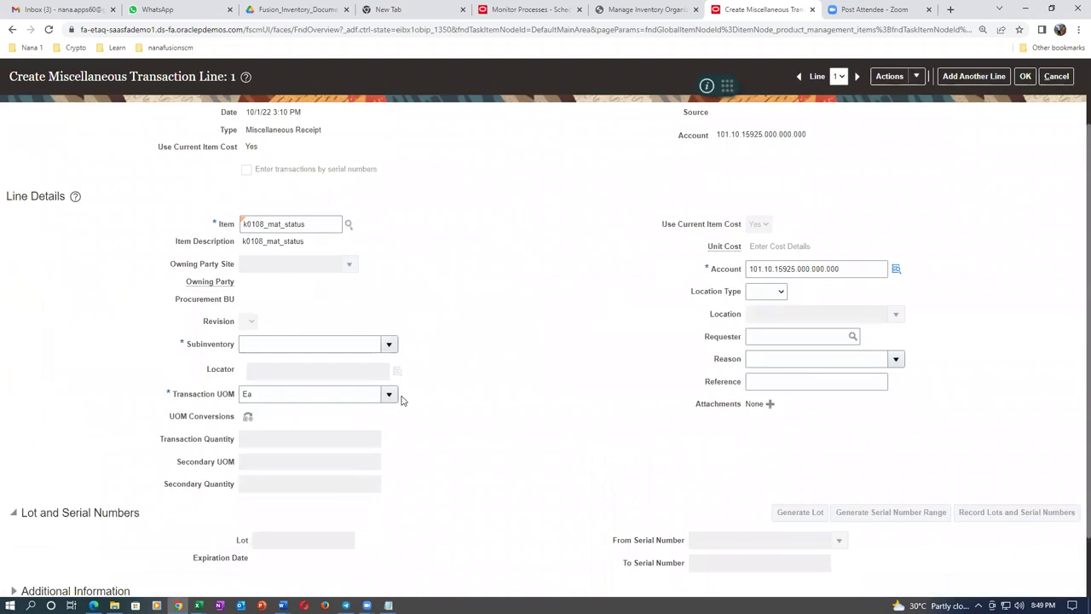
pyautogui.scroll(-1, 401, 400)
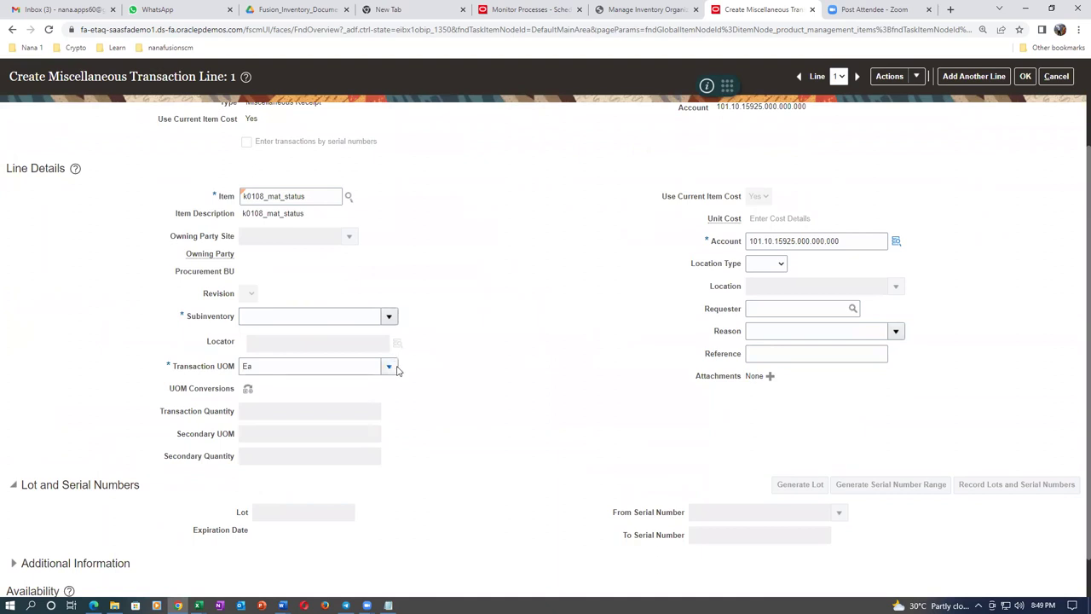
pyautogui.click(388, 317)
pyautogui.click(316, 463)
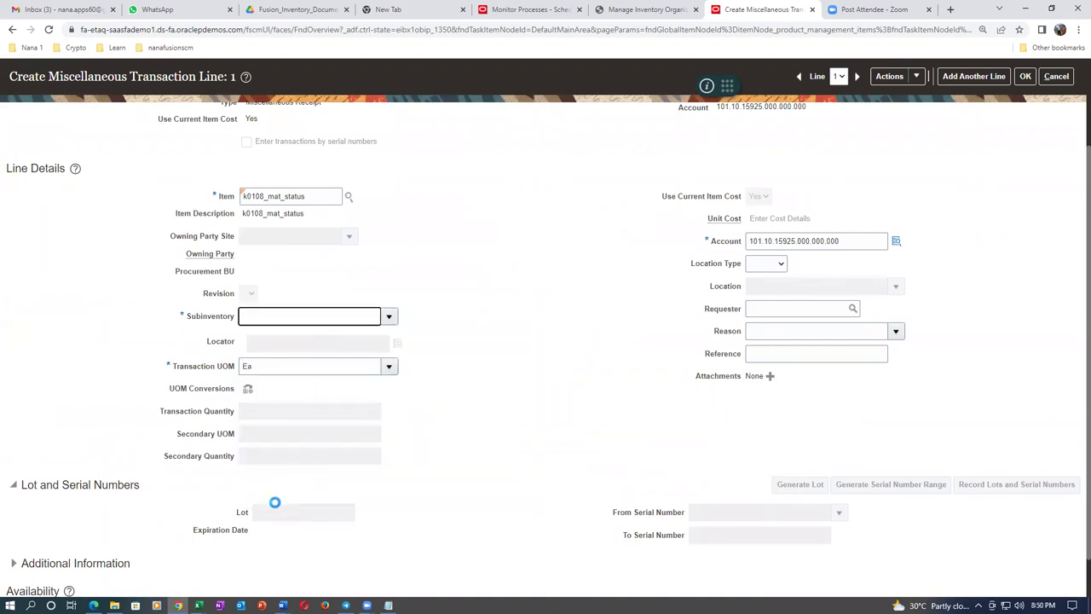
pyautogui.click(300, 512)
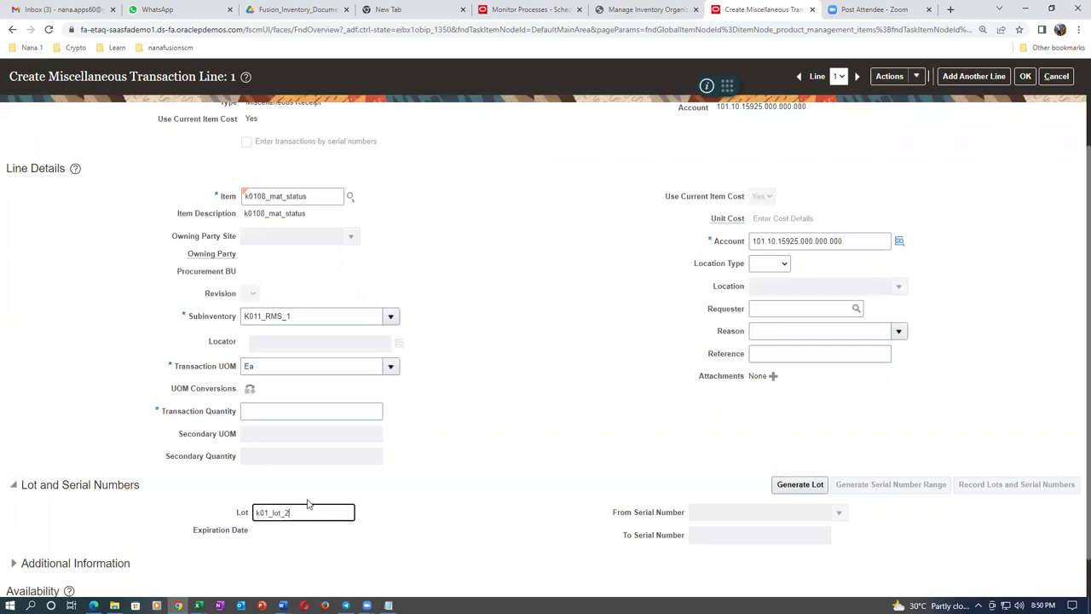
pyautogui.click(320, 409)
pyautogui.write('10')
pyautogui.press('Tab')
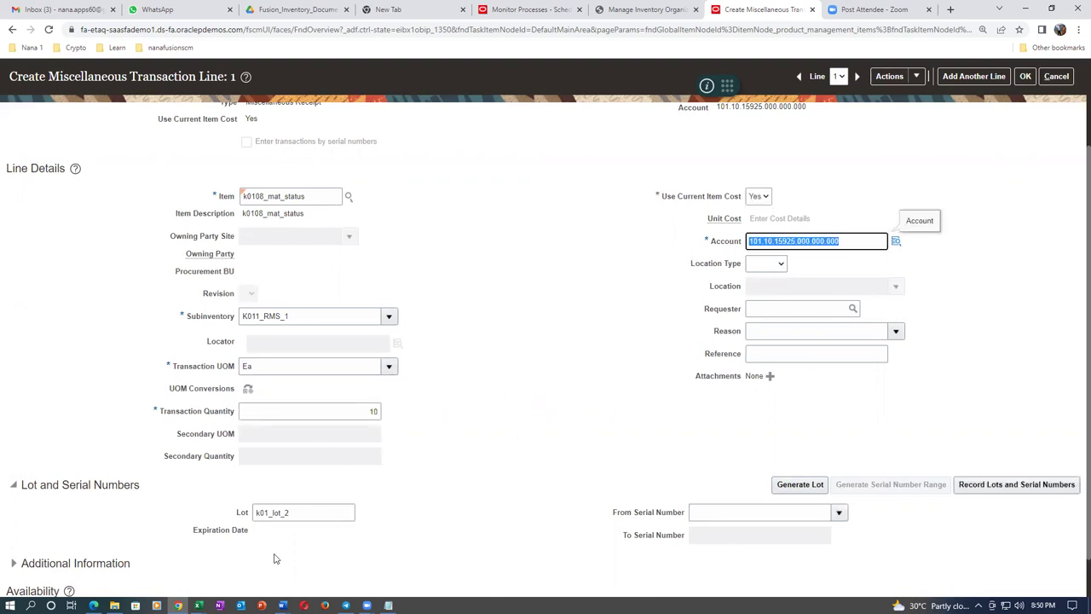
# Record a serial number range of 10 starting at mou_311 for lot k01_lot_2 and accept its transaction line.
pyautogui.click(978, 486)
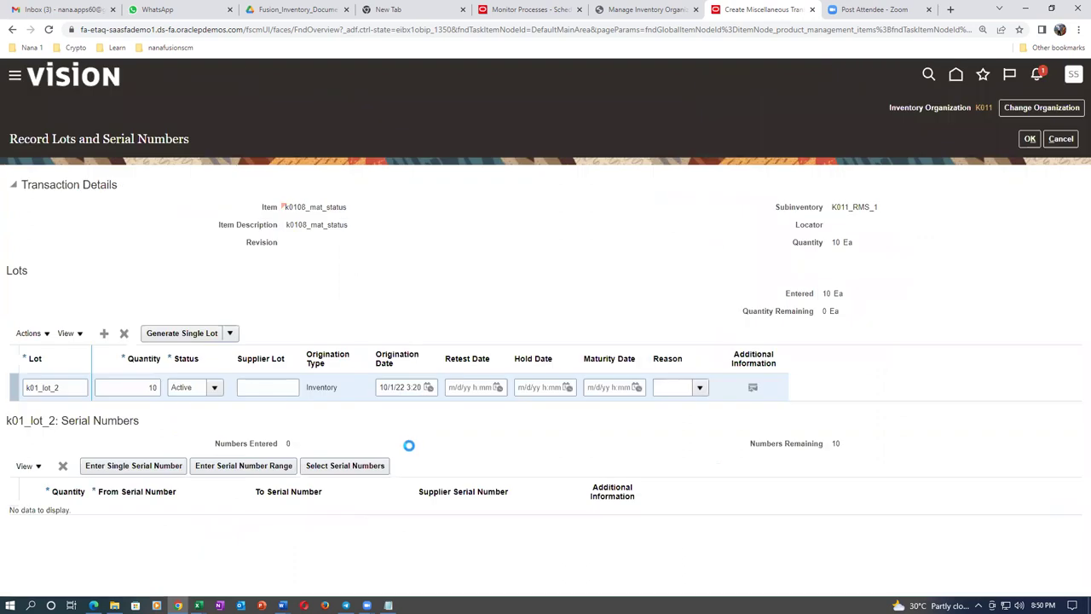
pyautogui.click(239, 469)
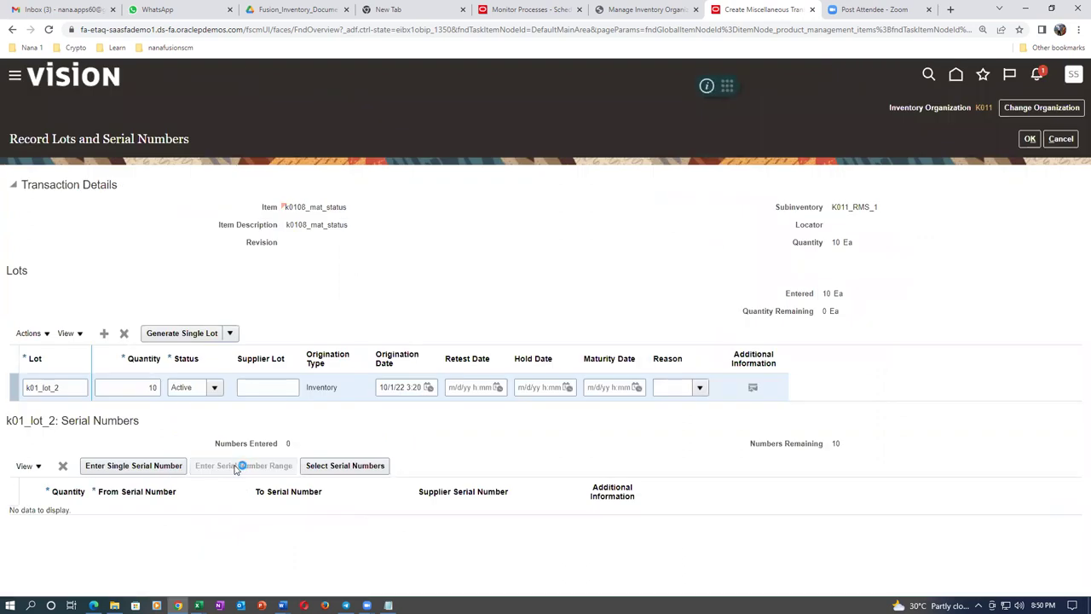
pyautogui.click(222, 520)
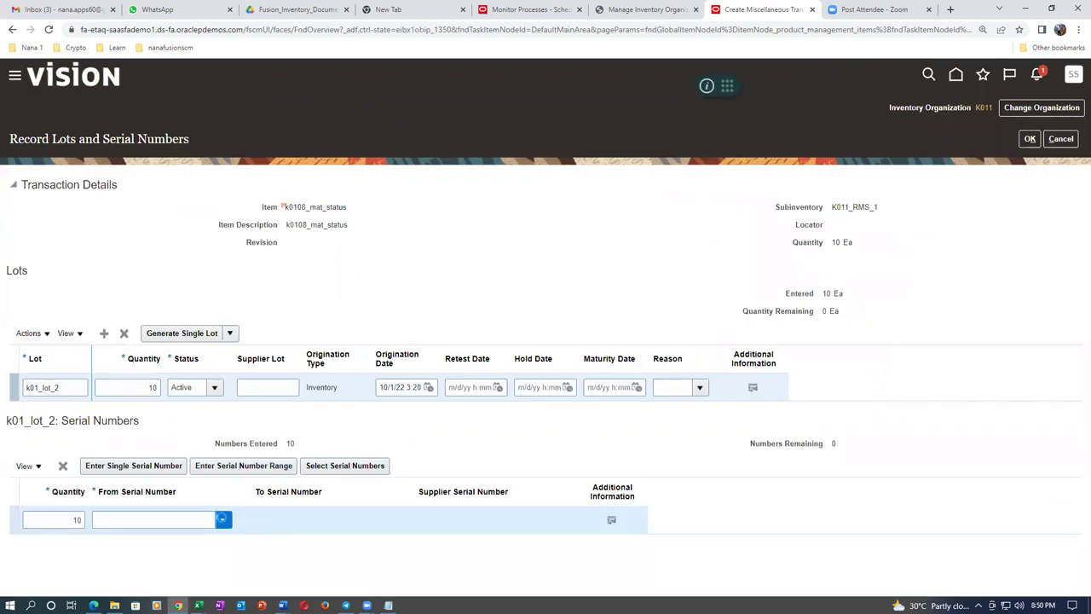
pyautogui.click(108, 560)
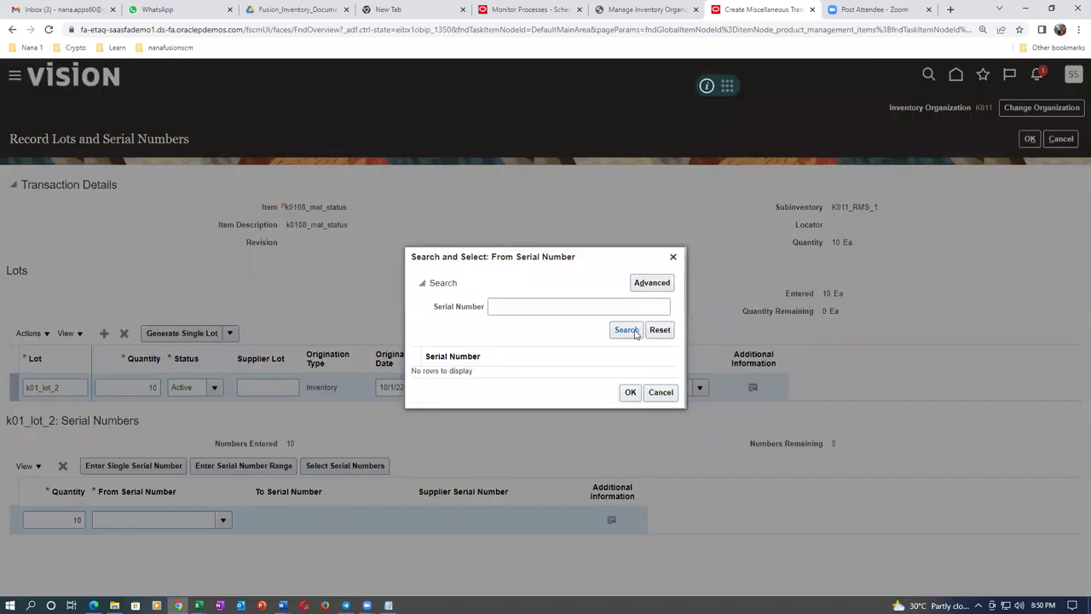
pyautogui.click(631, 329)
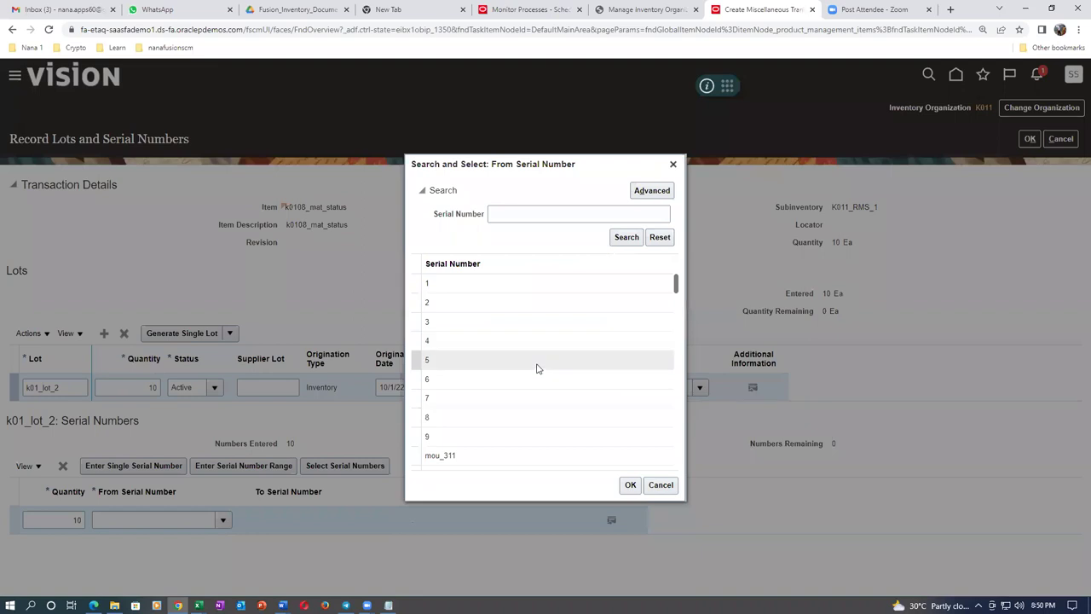
pyautogui.click(631, 485)
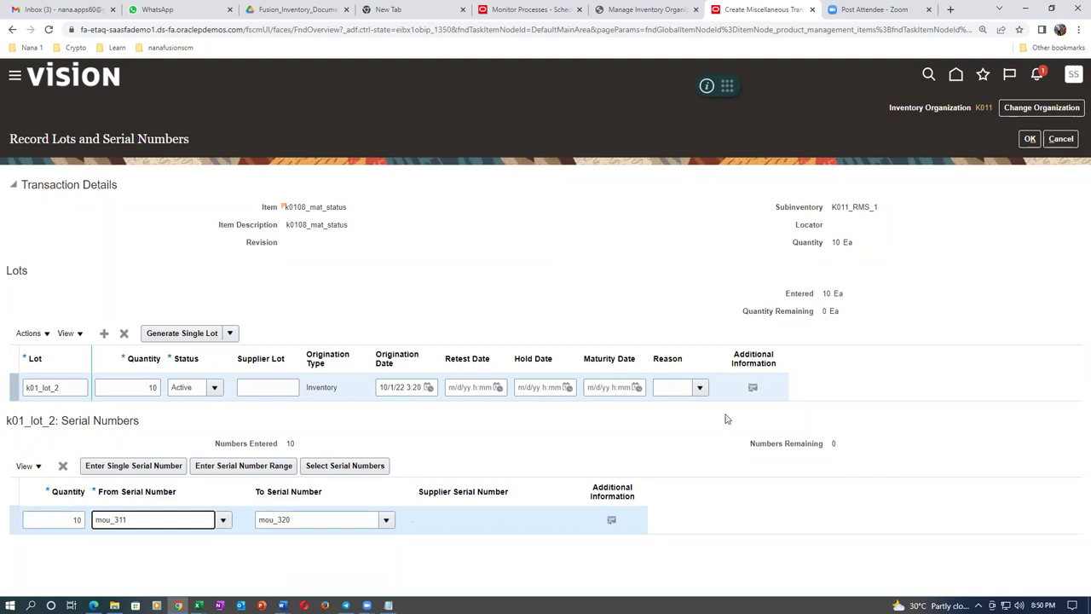
pyautogui.click(1029, 139)
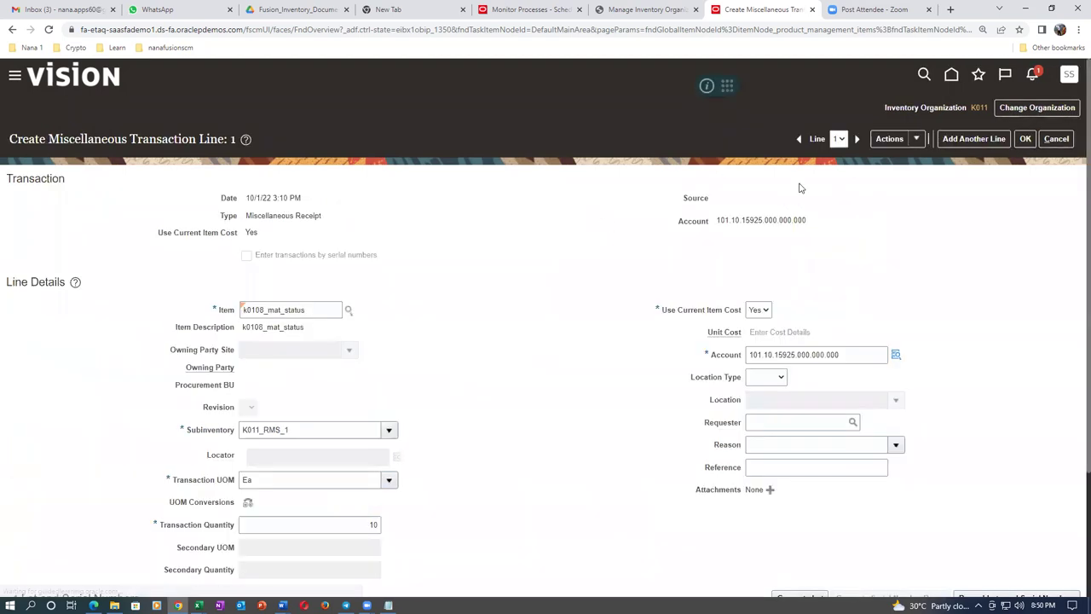
pyautogui.click(1021, 139)
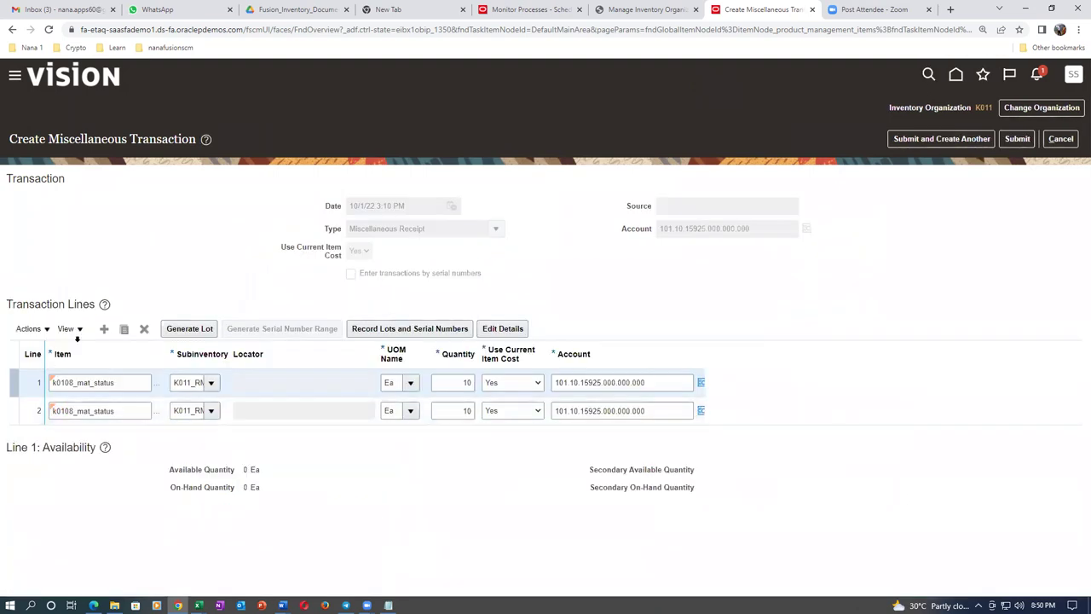
# Add a third transaction line for item k0108_mat_status and open its line details.
pyautogui.click(104, 329)
pyautogui.click(100, 381)
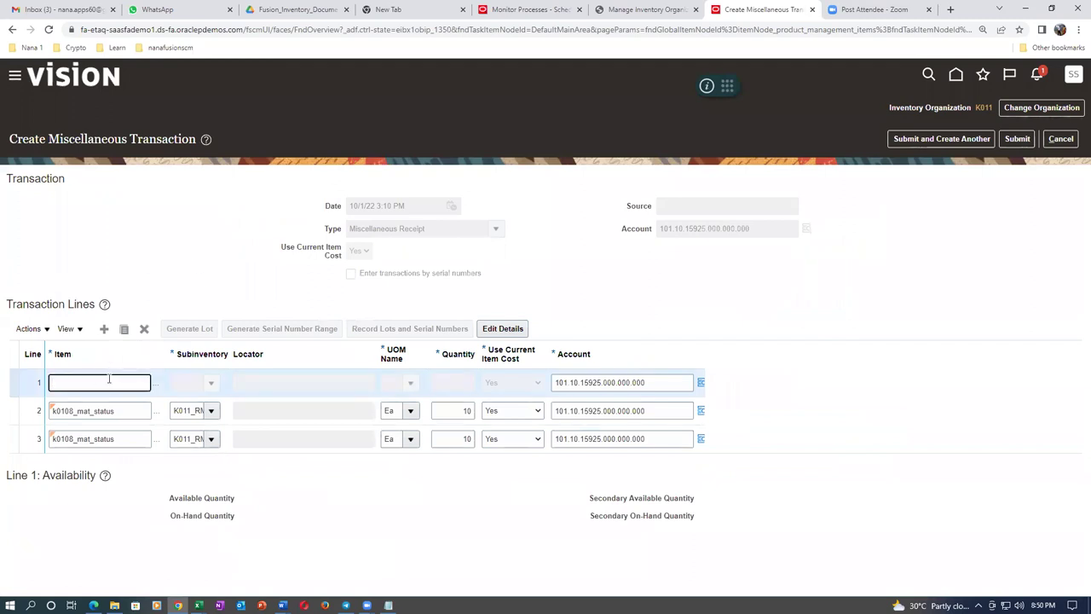
pyautogui.press('Tab')
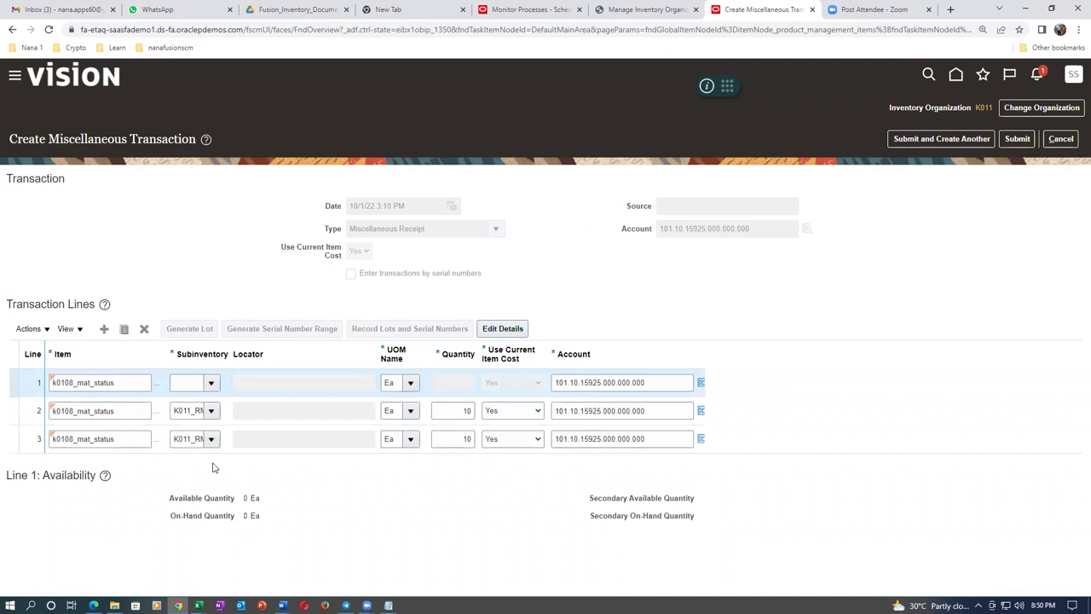
pyautogui.click(502, 332)
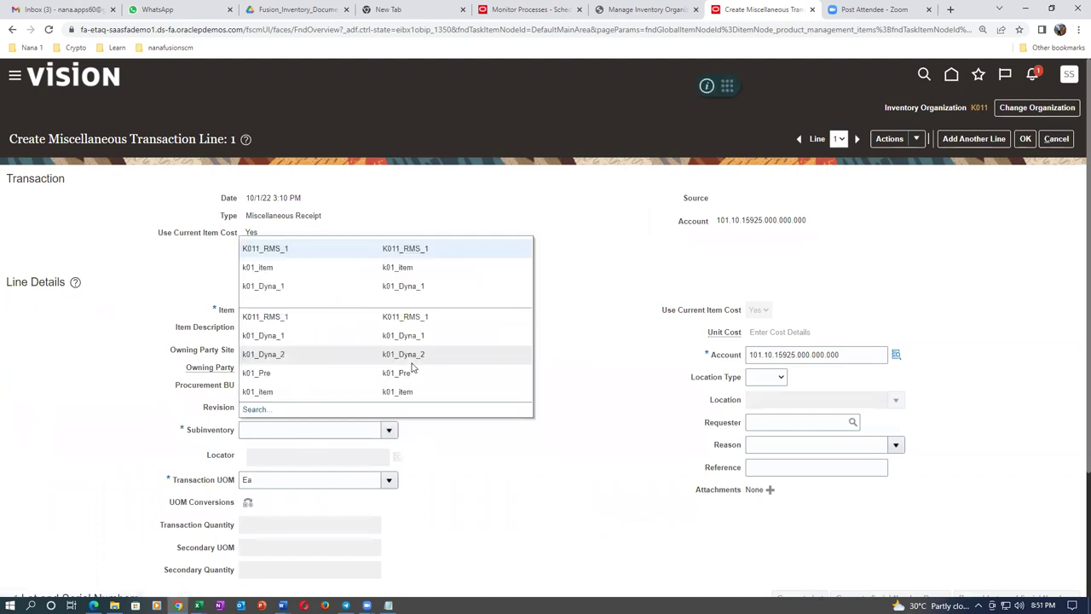
# Set the new line's subinventory to k01_Pre and search for locator row 1, rack 11, bin 11.
pyautogui.click(285, 385)
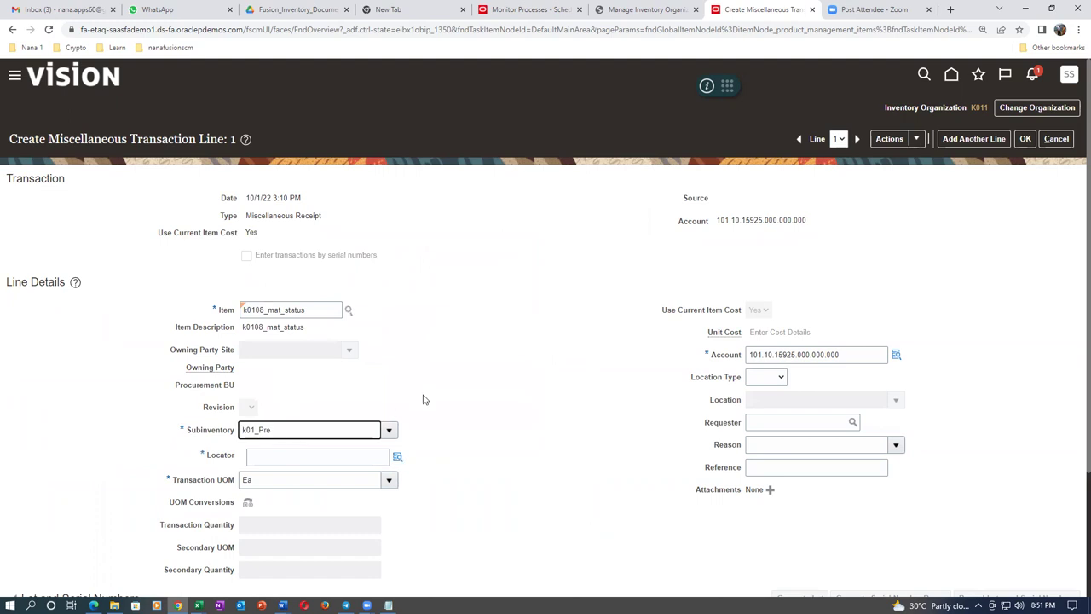
pyautogui.scroll(-2, 432, 403)
pyautogui.click(323, 297)
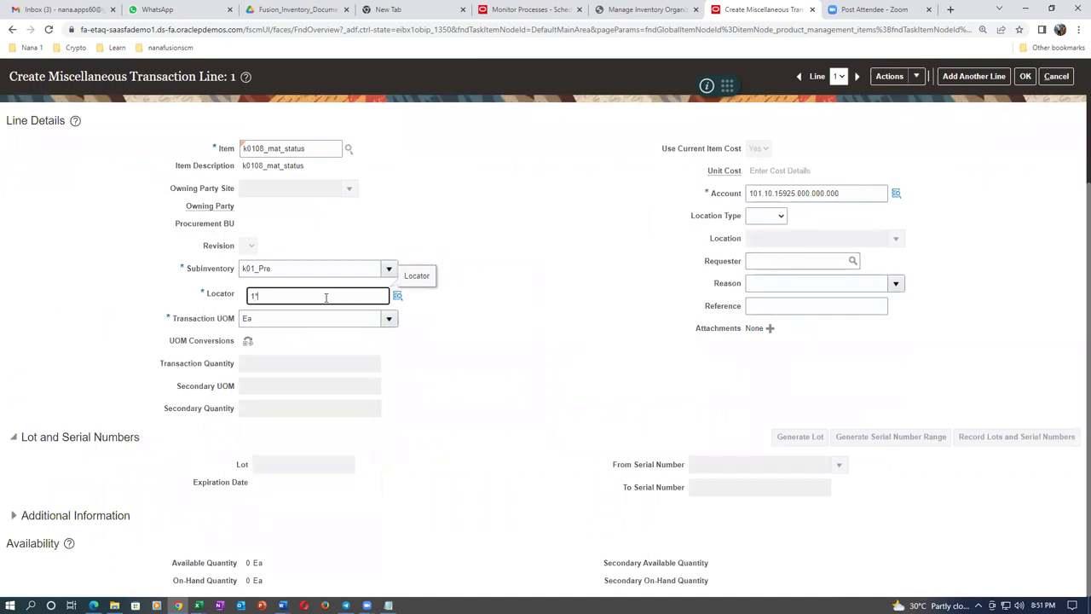
pyautogui.press('Tab')
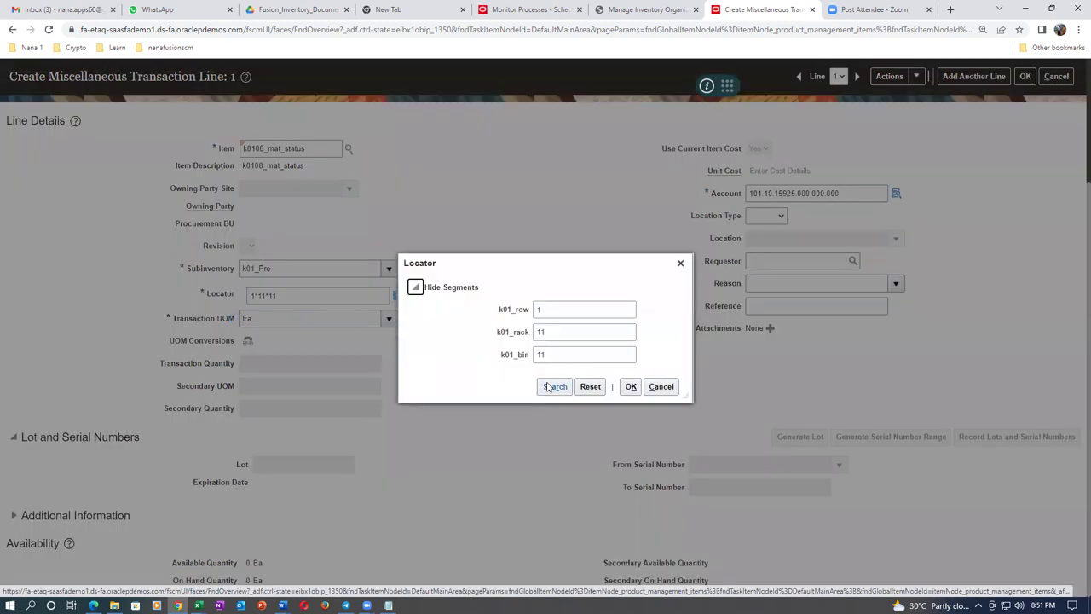
pyautogui.click(550, 386)
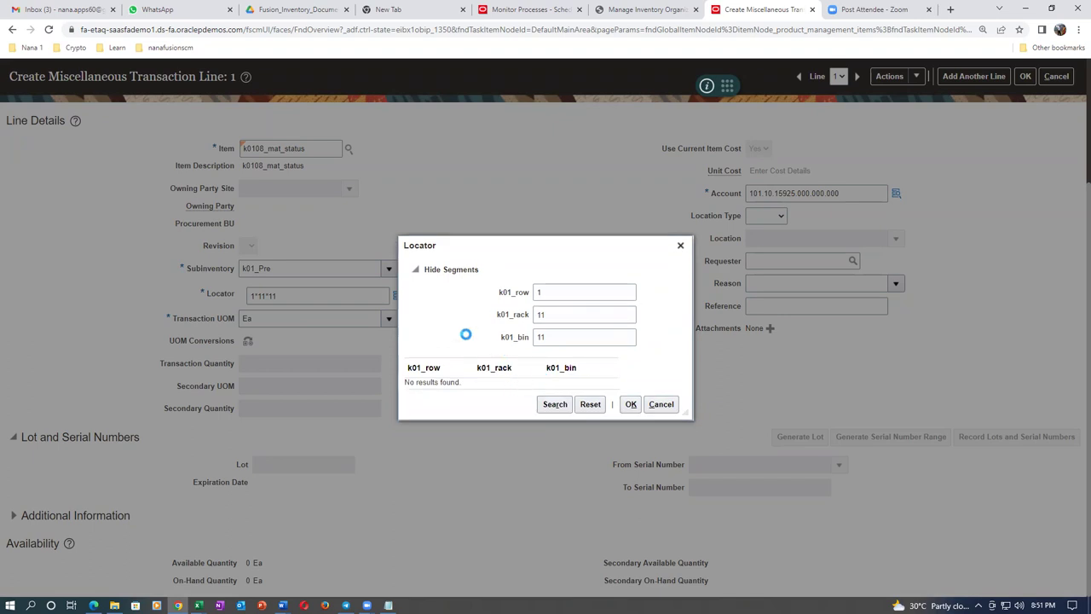
# Clear the row, rack and bin criteria, search all locators and choose 11*11*11 for the line.
pyautogui.doubleClick(562, 333)
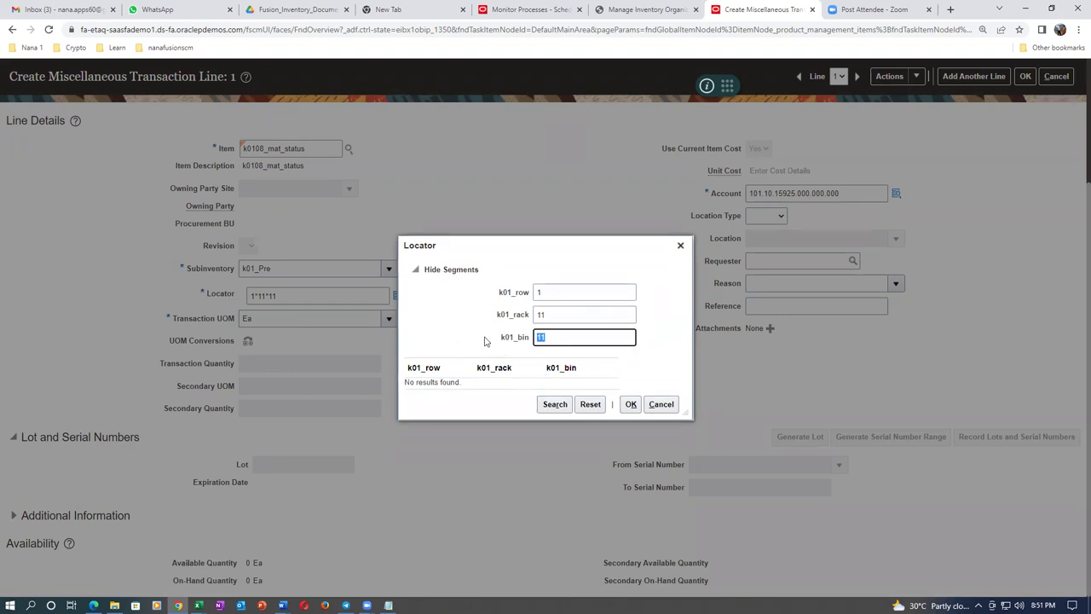
pyautogui.press('BackSpace')
pyautogui.doubleClick(552, 313)
pyautogui.press('BackSpace')
pyautogui.click(576, 295)
pyautogui.press('BackSpace')
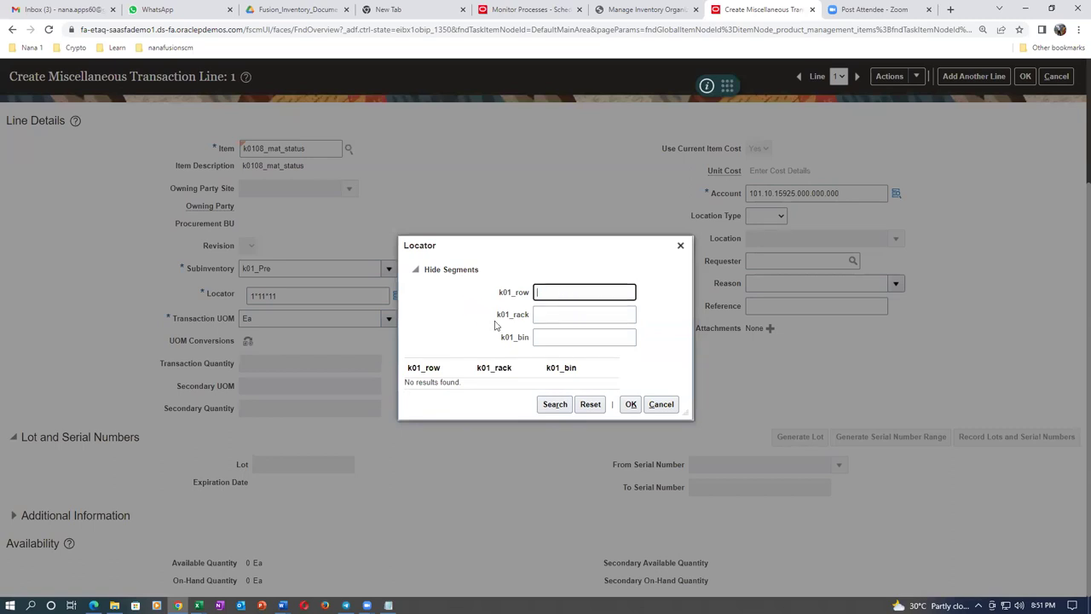
pyautogui.click(556, 405)
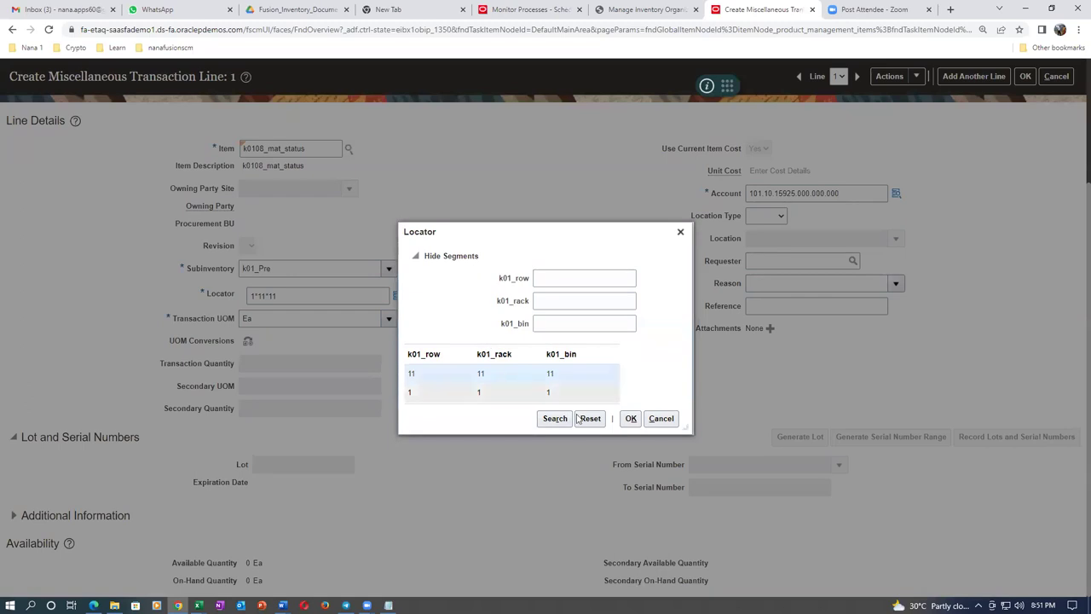
pyautogui.click(631, 418)
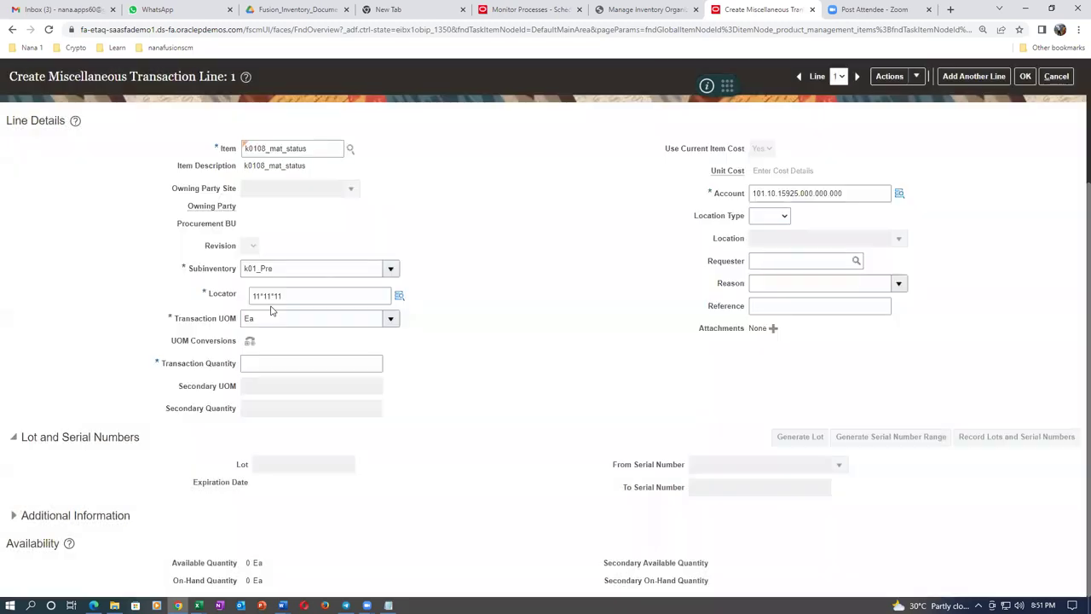
# Set the k01_Pre line's transaction quantity to 10 and its lot to k01_lot_3.
pyautogui.click(277, 363)
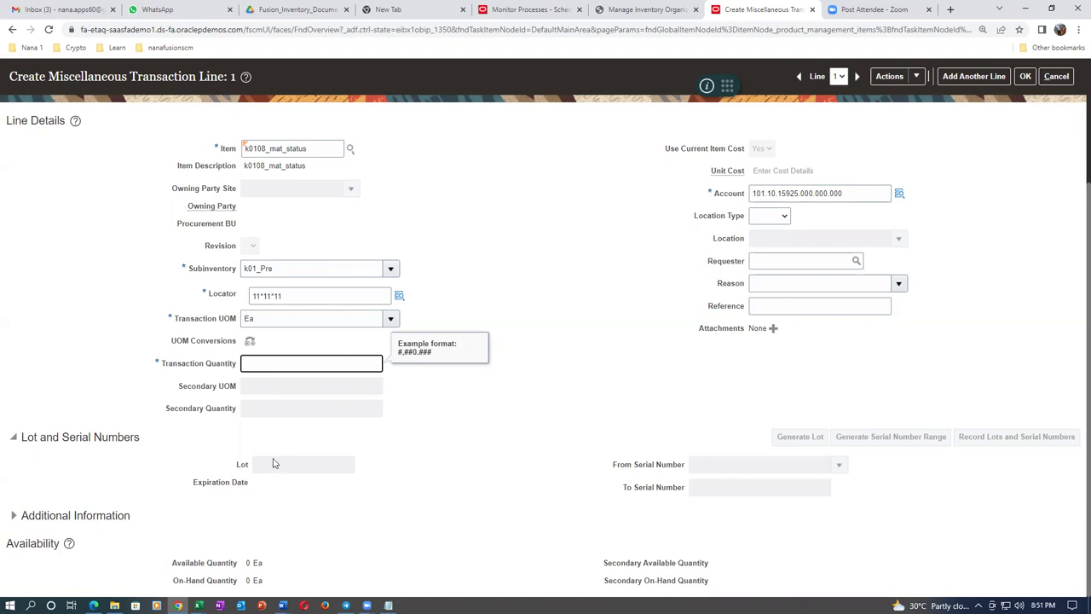
pyautogui.click(502, 449)
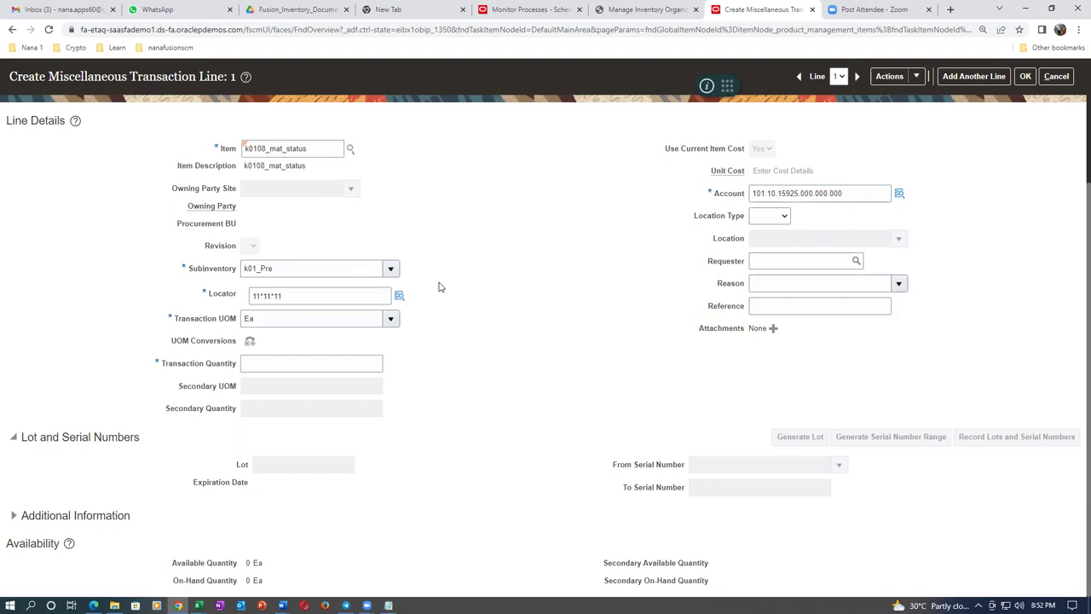
pyautogui.click(294, 364)
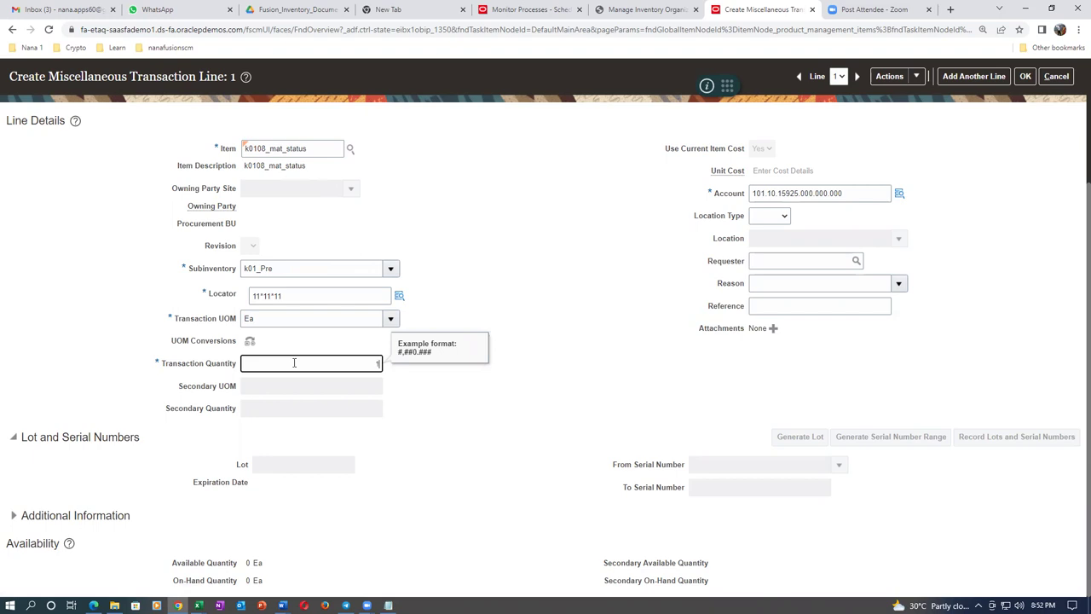
pyautogui.write('10')
pyautogui.press('Tab')
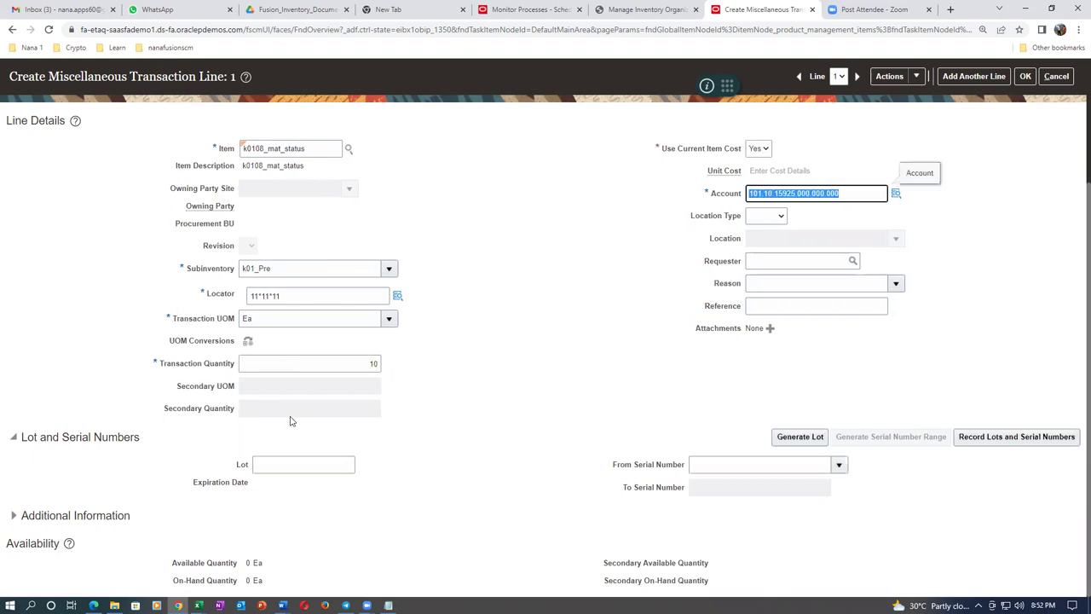
pyautogui.click(302, 466)
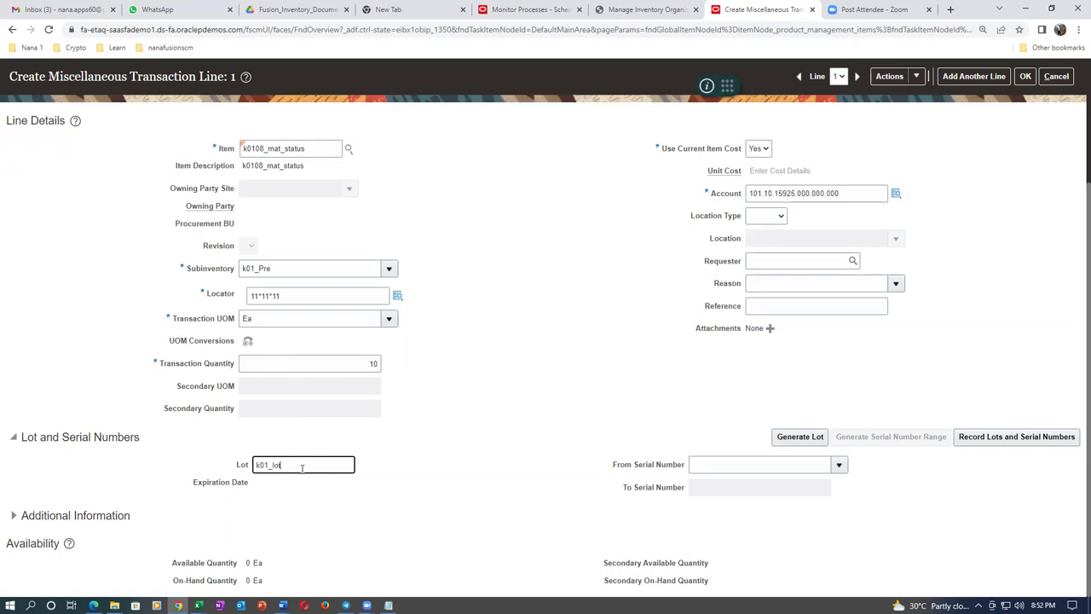
pyautogui.press('Tab')
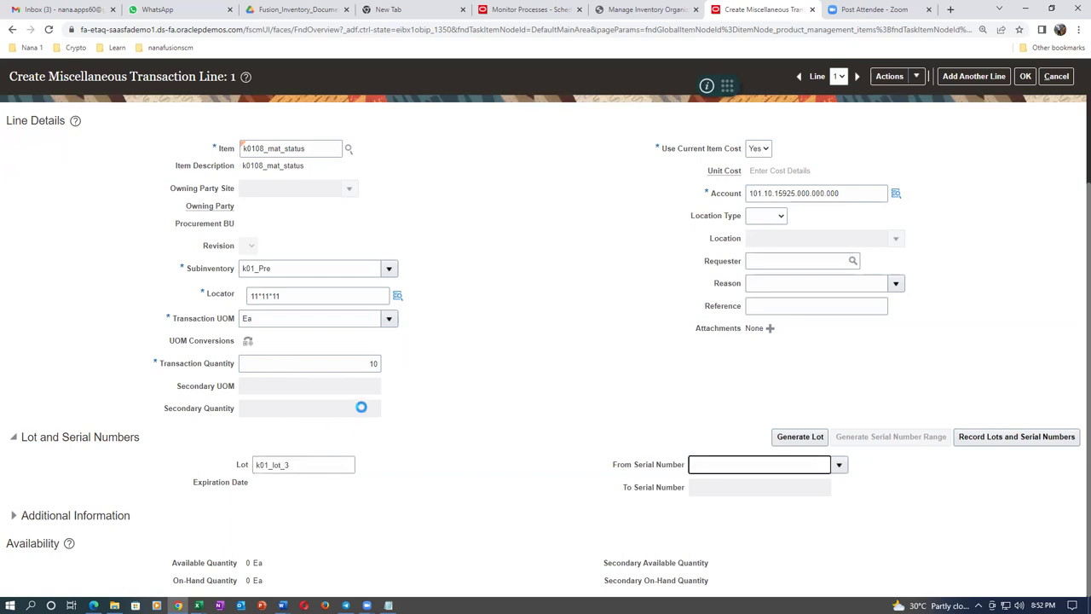
pyautogui.click(363, 363)
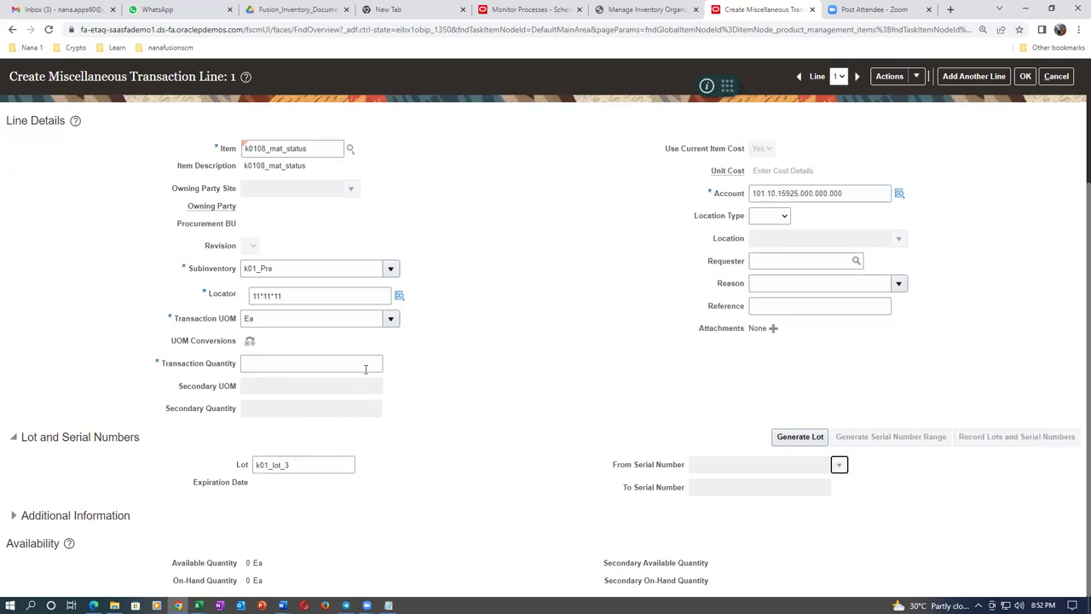
pyautogui.press('Tab')
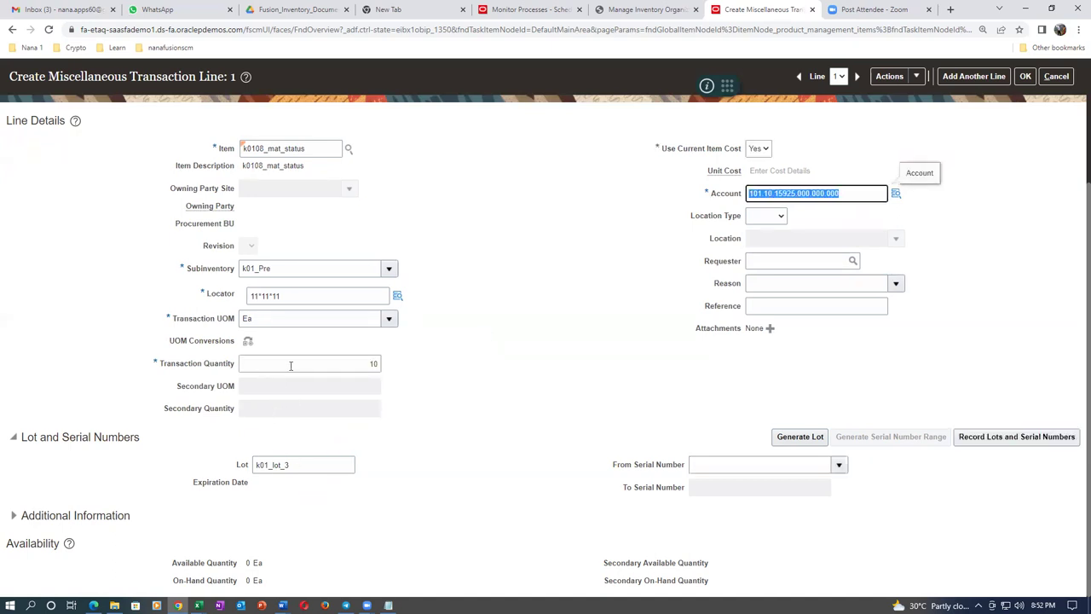
# Record a serial number range of 10 for lot k01_lot_3 with mou_321 as the starting serial number.
pyautogui.click(988, 440)
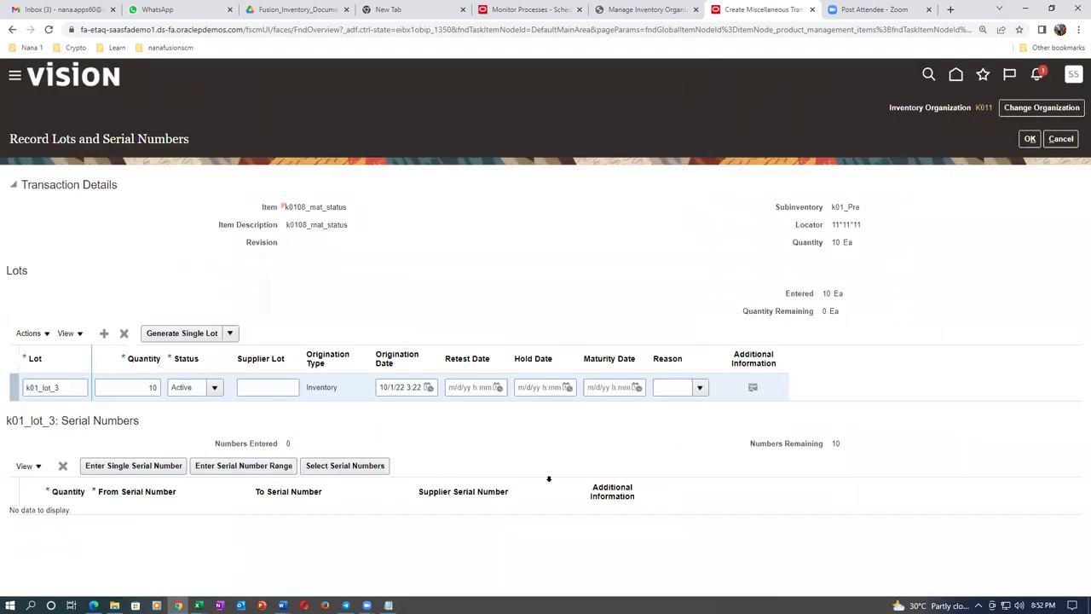
pyautogui.click(256, 467)
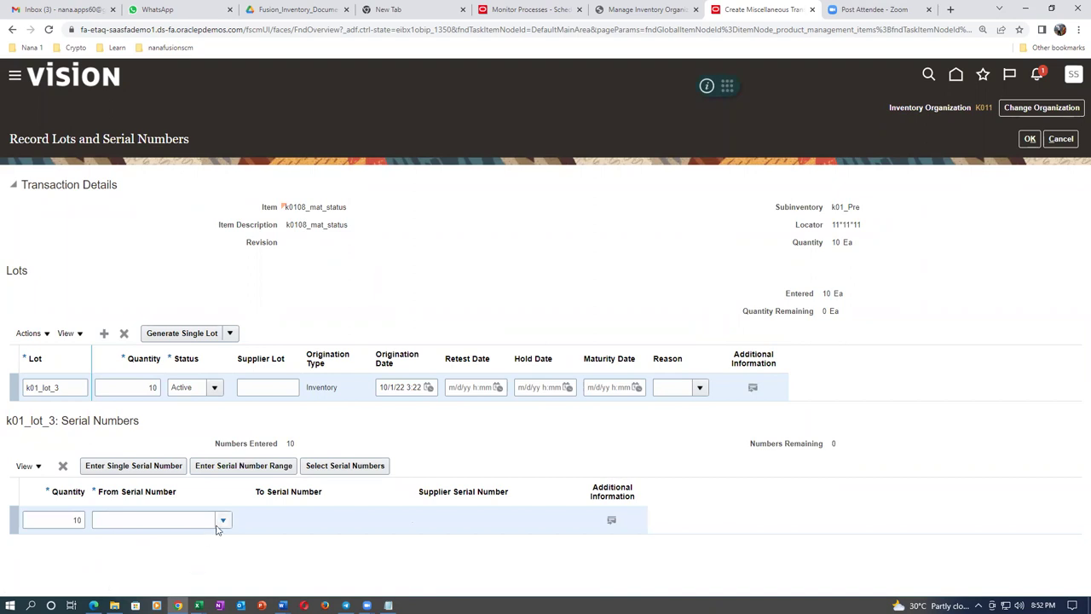
pyautogui.click(218, 524)
pyautogui.click(127, 559)
pyautogui.click(628, 329)
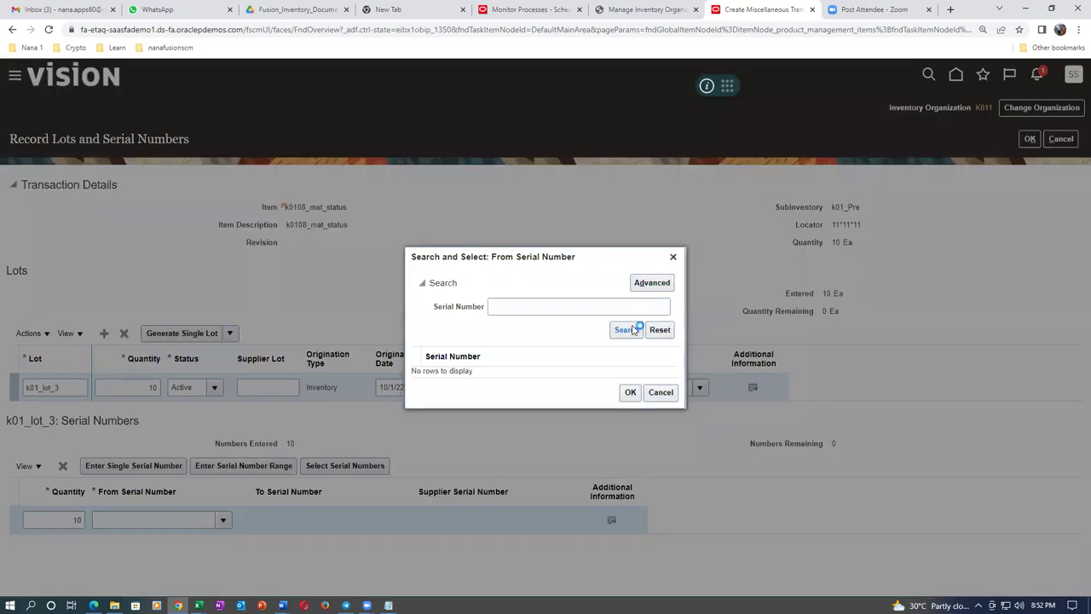
pyautogui.click(449, 461)
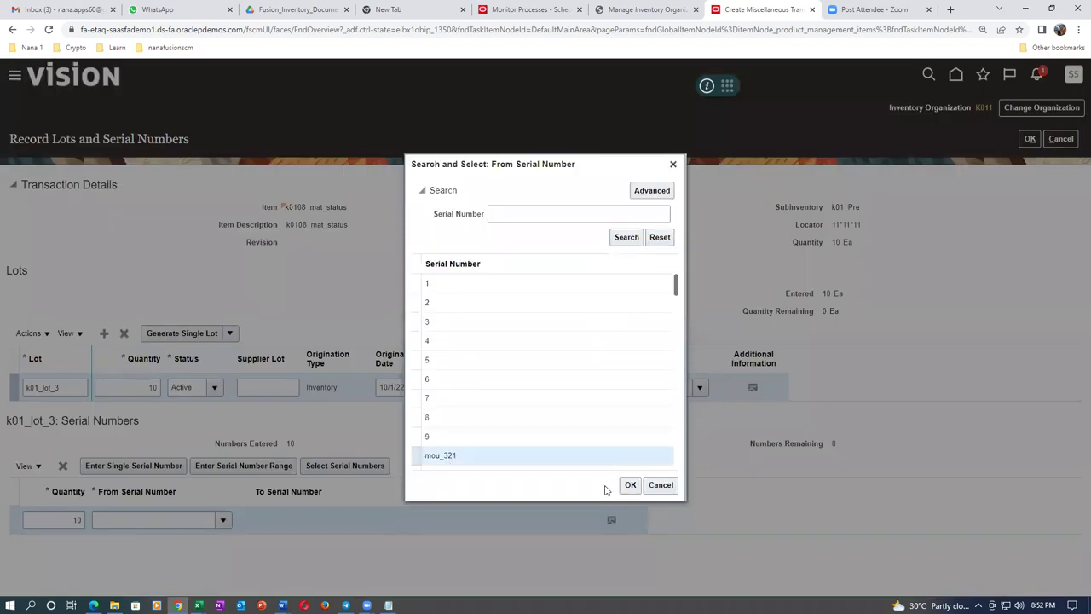
pyautogui.click(630, 485)
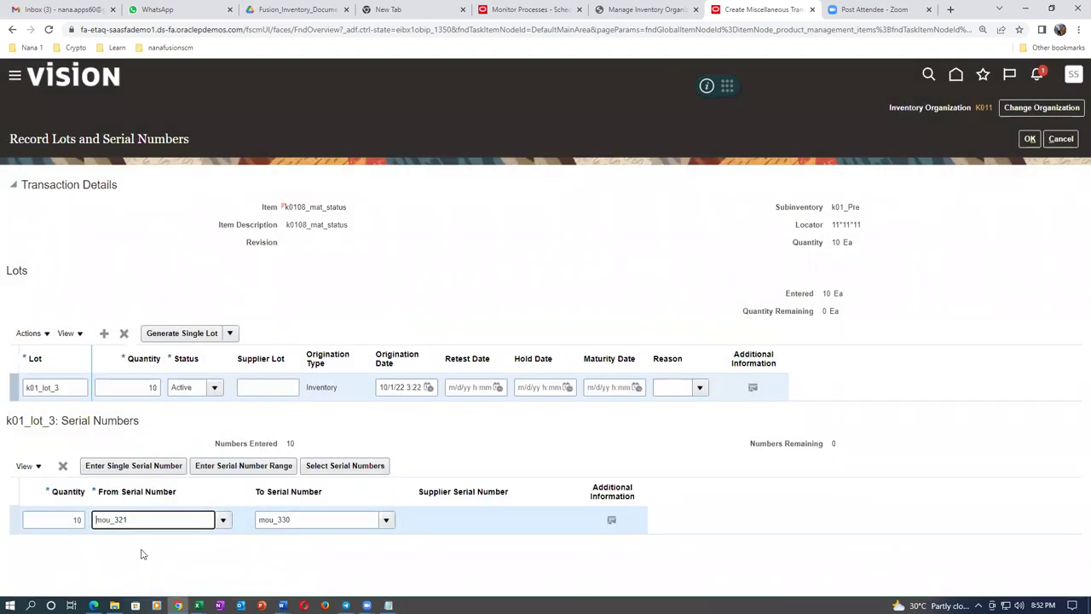
# Accept the k01_lot_3 entries and line details, and submit the miscellaneous transaction.
pyautogui.click(1030, 138)
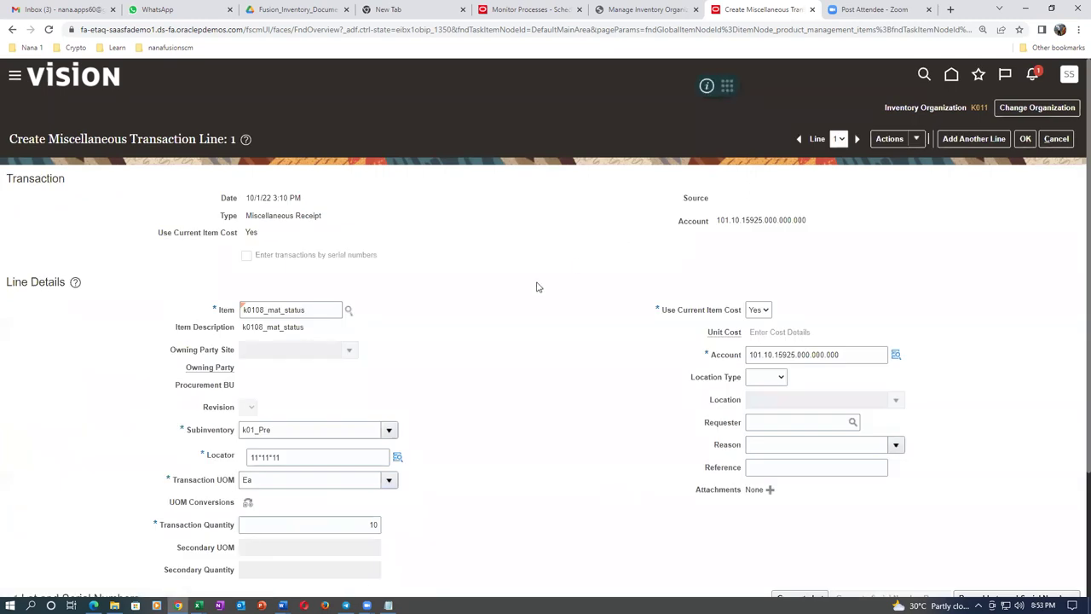
pyautogui.click(1026, 138)
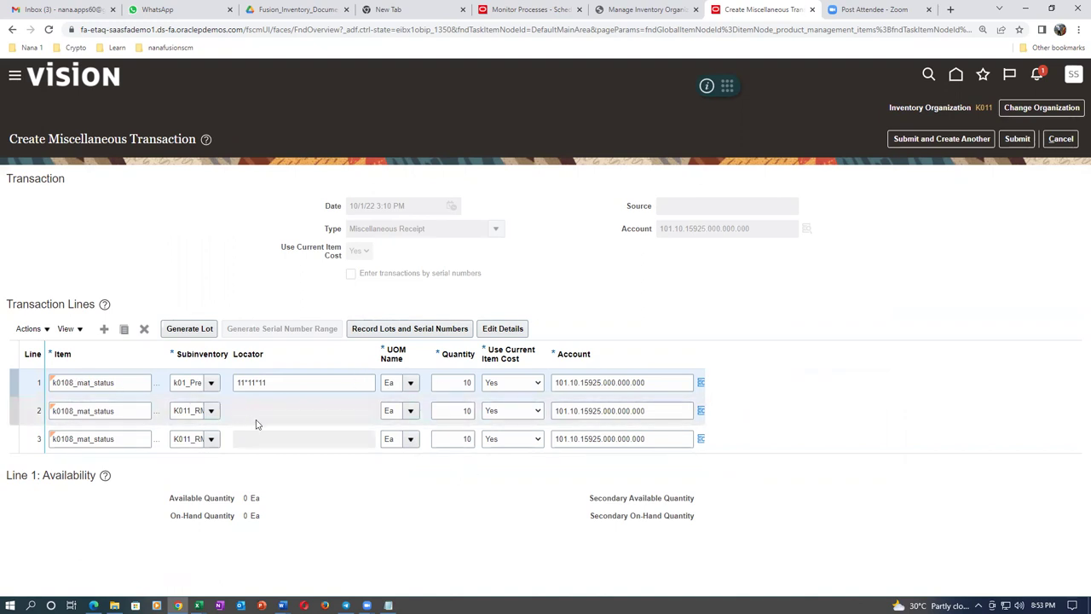
pyautogui.click(1017, 138)
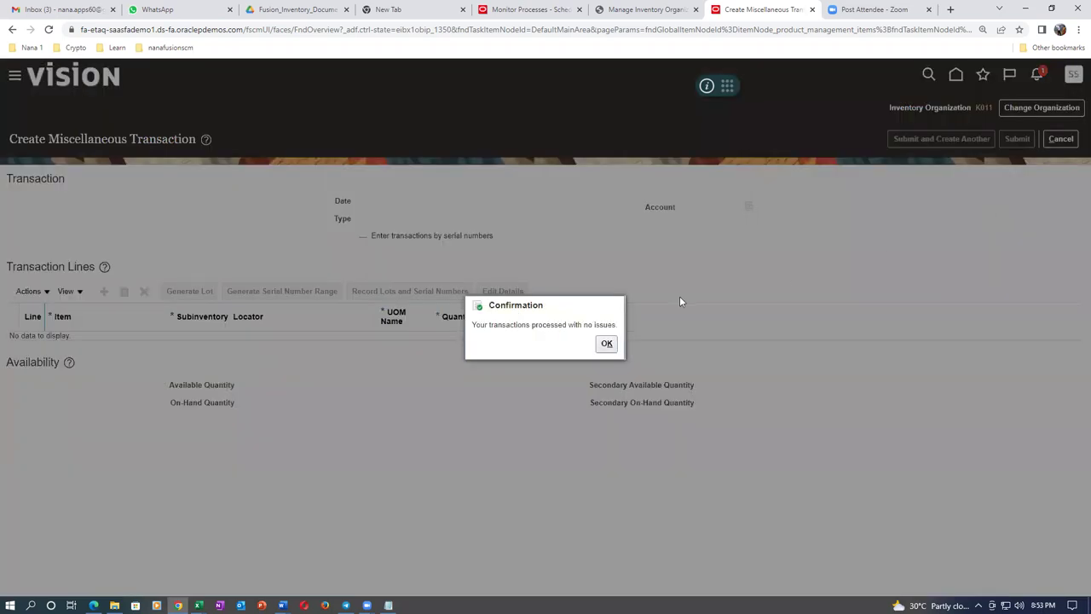
# Acknowledge the transaction confirmation and open the Manage Serial Numbers task.
pyautogui.click(606, 344)
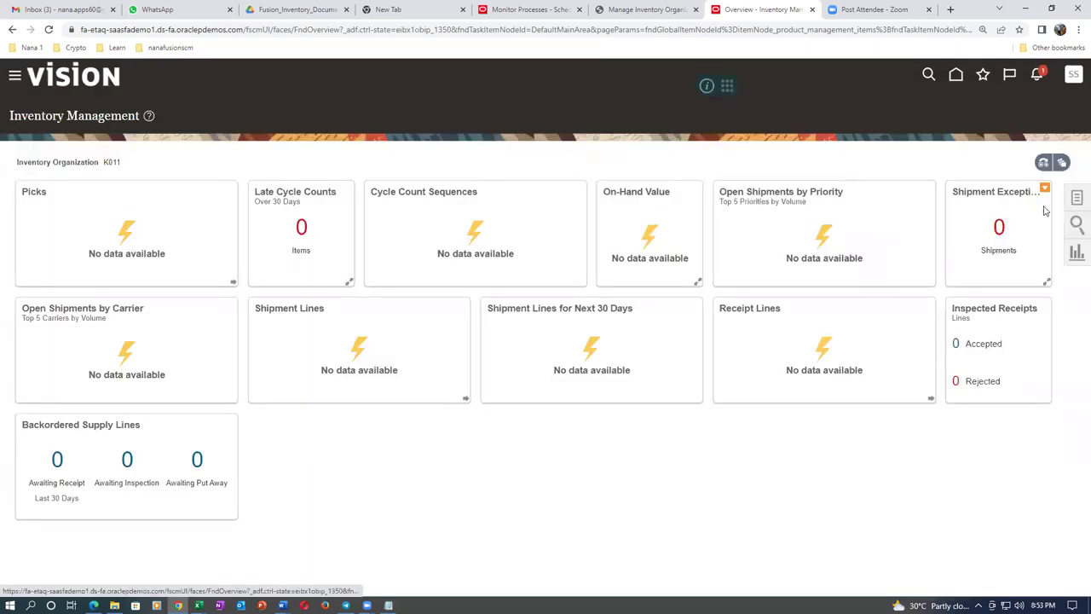
pyautogui.click(1077, 200)
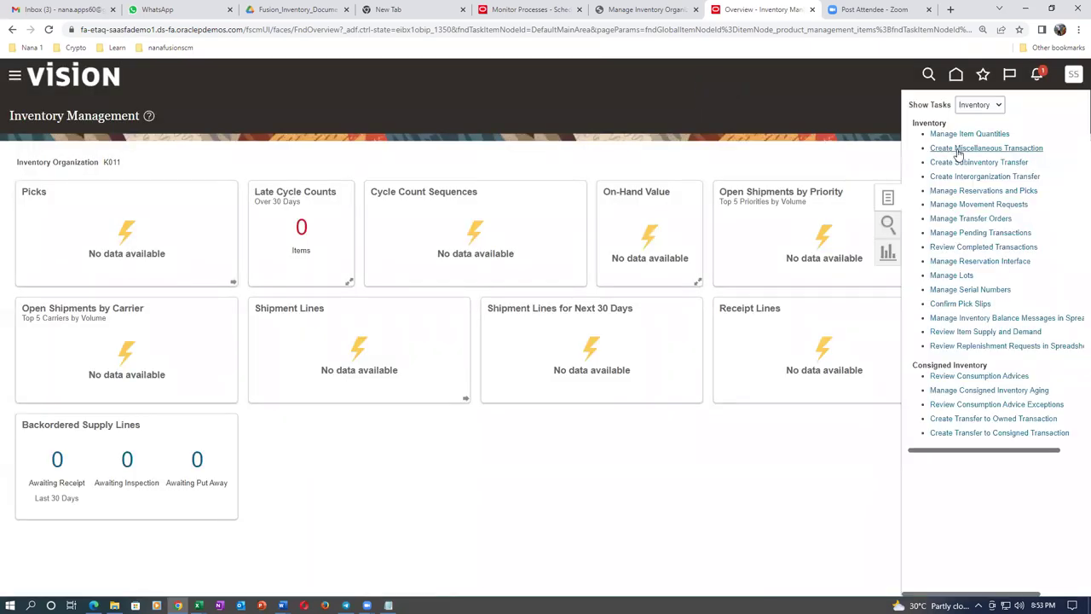
pyautogui.click(963, 290)
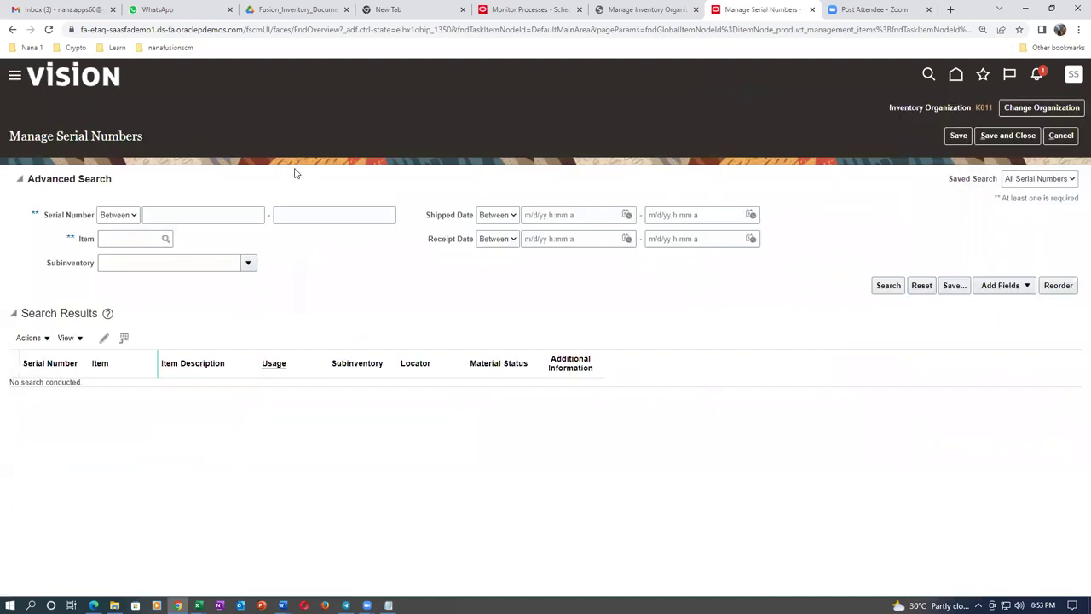
# Search the serial numbers for item k0108 and review their usage, subinventory, locator and material status.
pyautogui.click(135, 238)
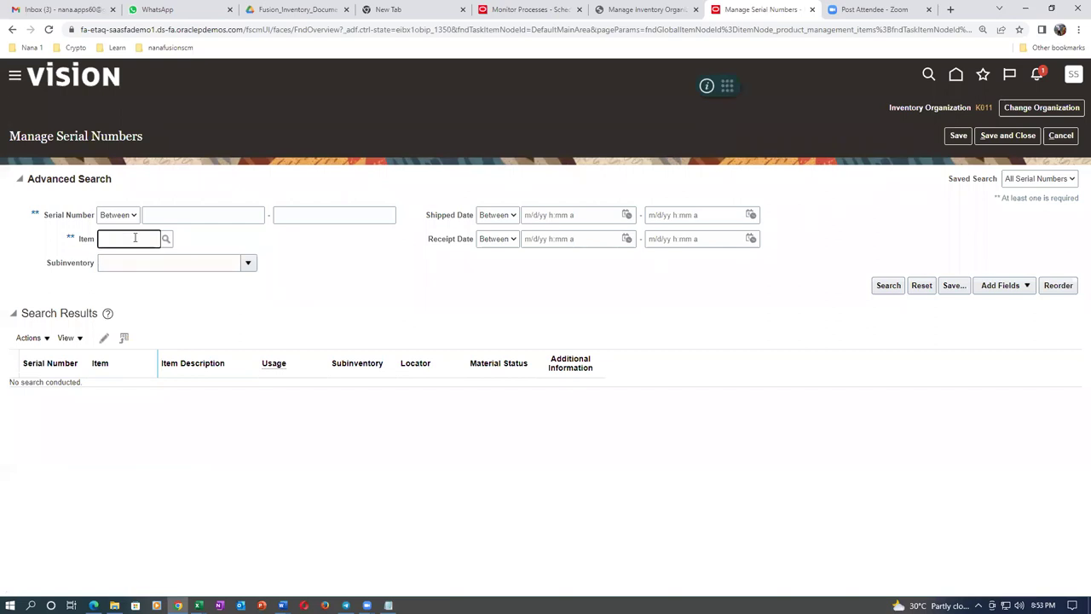
pyautogui.write('k0108')
pyautogui.press('Tab')
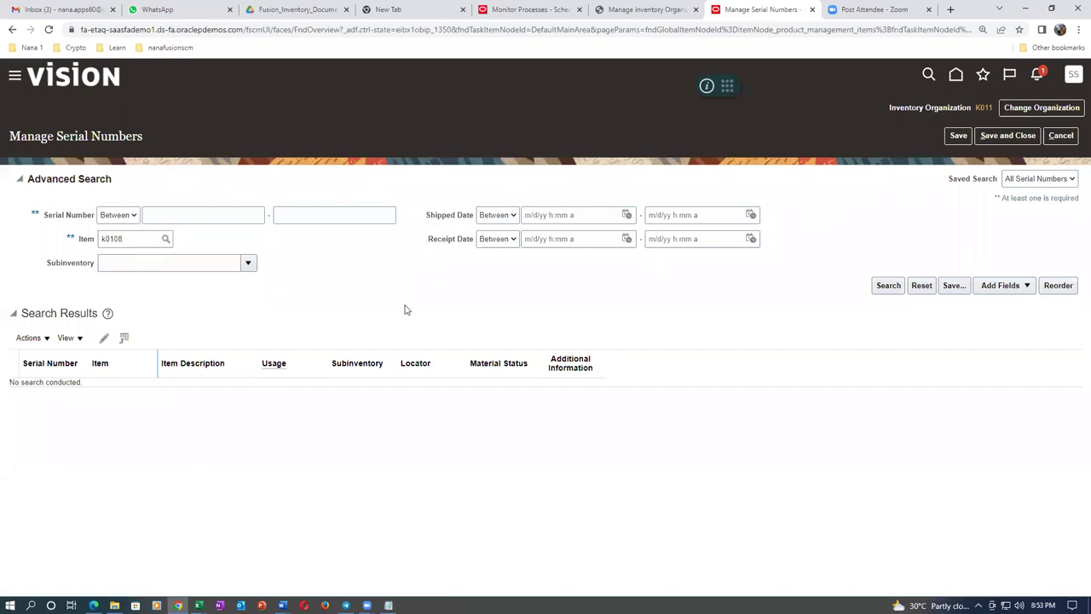
pyautogui.click(887, 286)
pyautogui.scroll(-3, 74, 445)
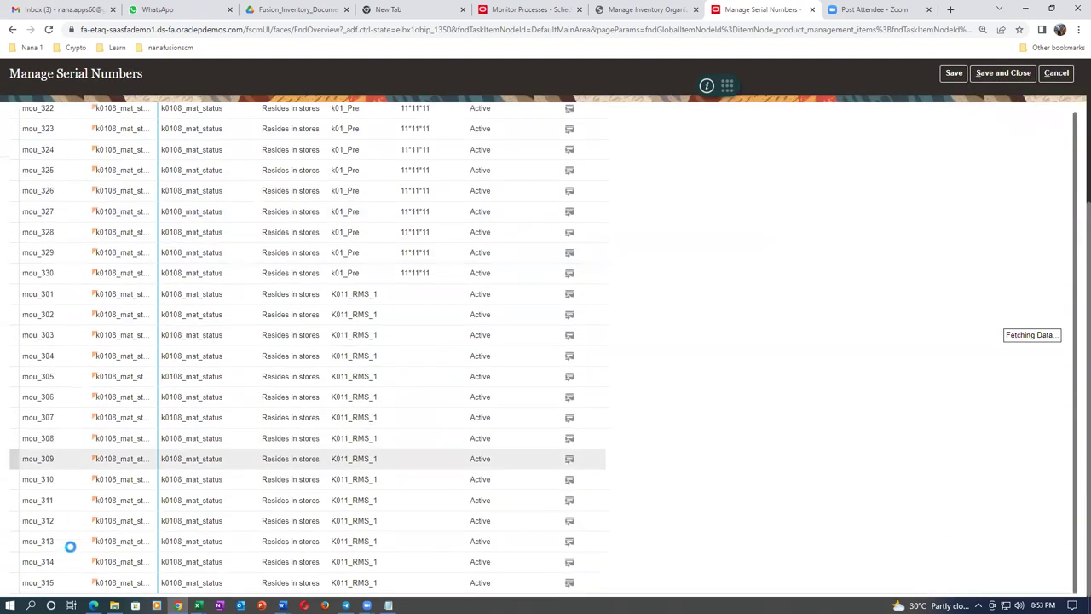
pyautogui.scroll(-1, 72, 546)
pyautogui.scroll(-2, 73, 555)
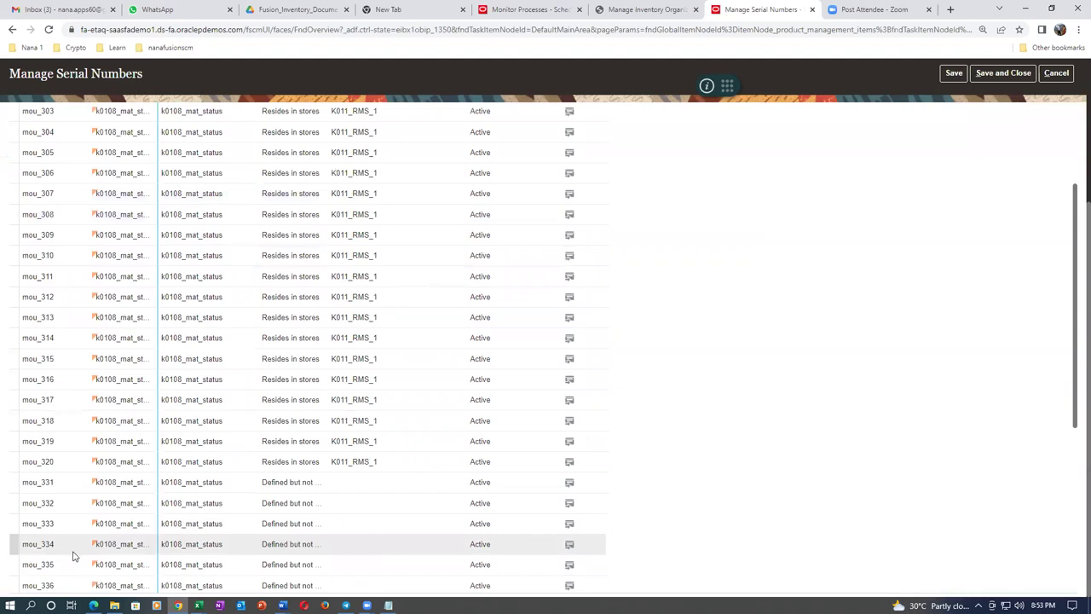
pyautogui.scroll(5, 195, 455)
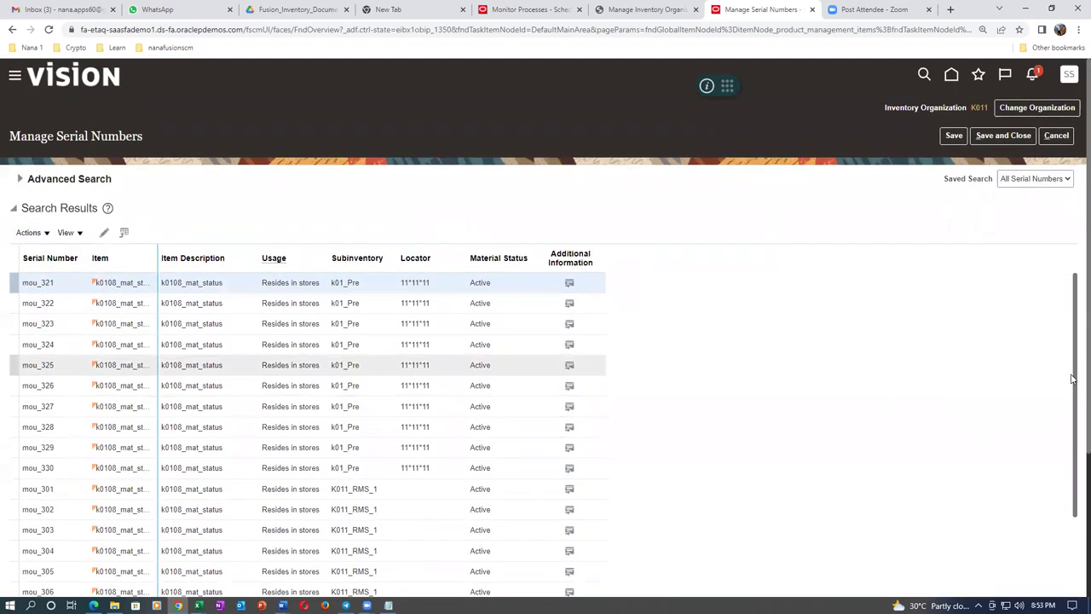
pyautogui.moveTo(1072, 378); pyautogui.dragTo(1075, 576)
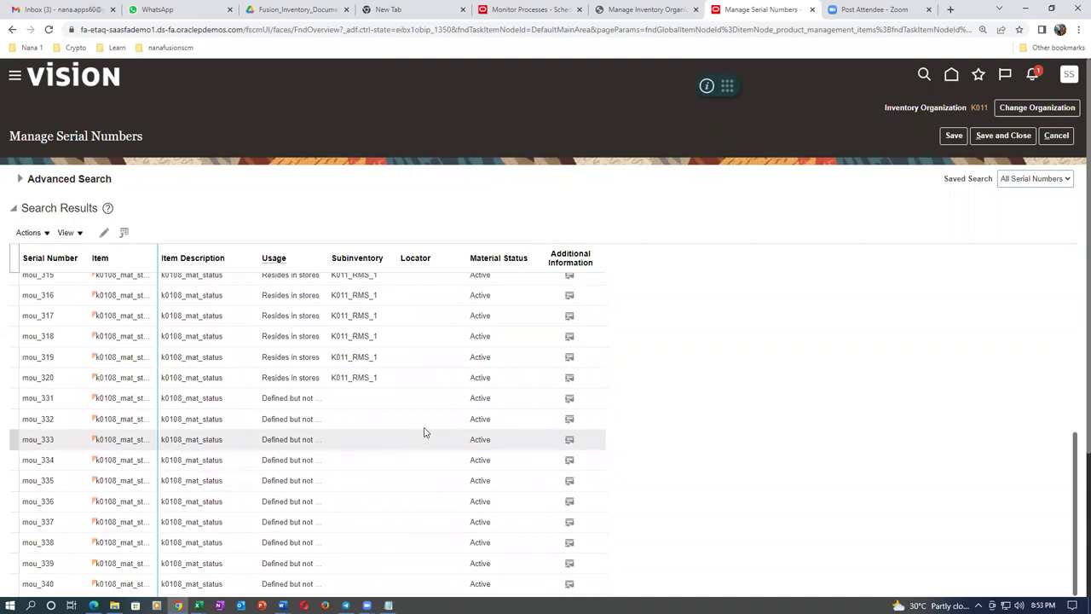
pyautogui.scroll(10, 441, 430)
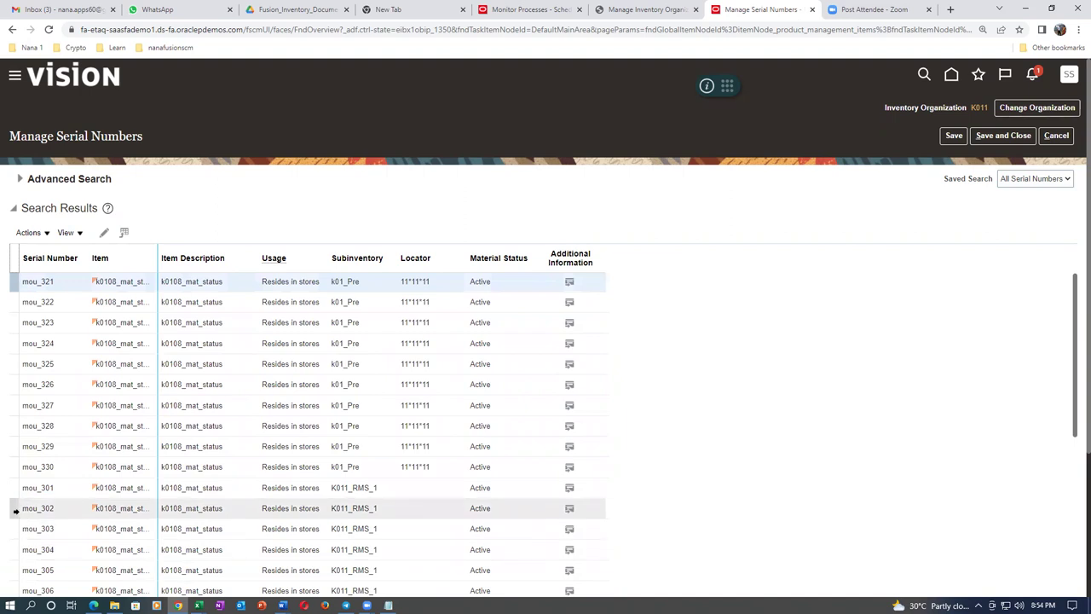
# Edit serial number mou_301 in subinventory K011_RMS_1 and set its material status to k01_disallow.
pyautogui.click(16, 508)
pyautogui.scroll(-2, 14, 508)
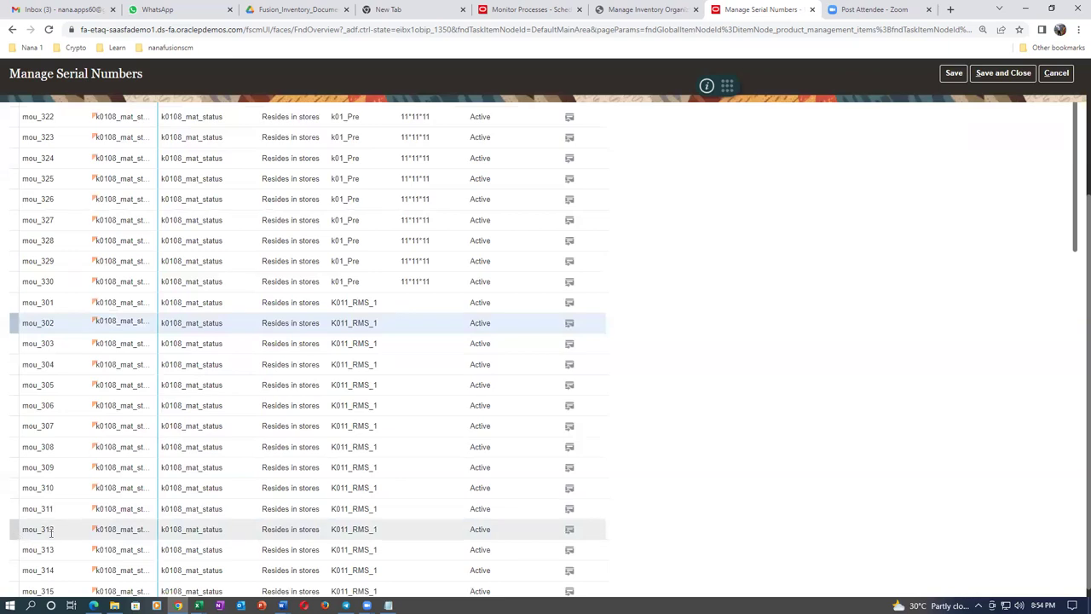
pyautogui.click(13, 305)
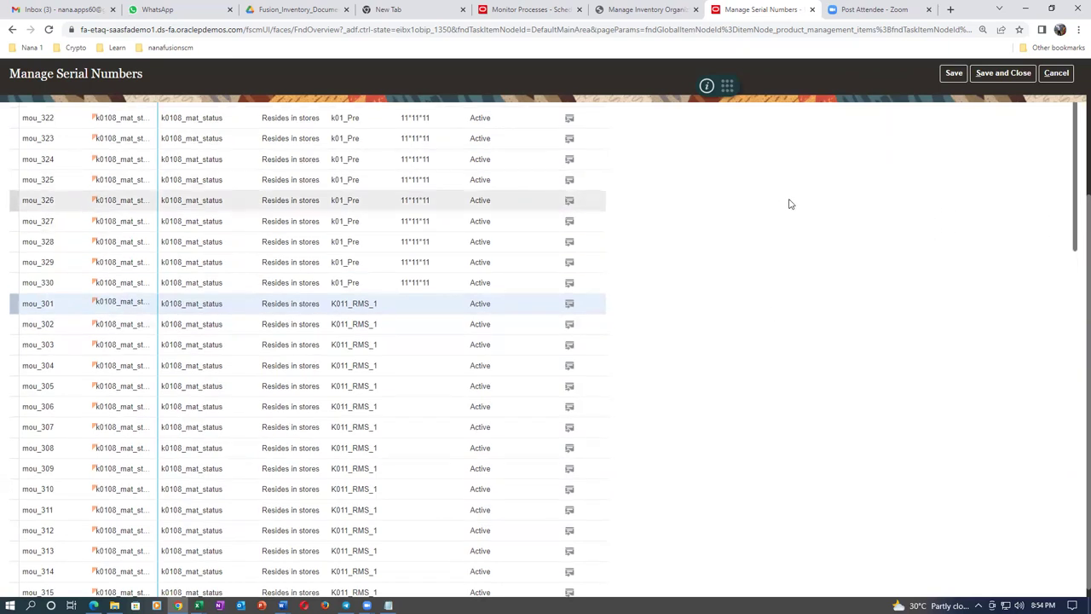
pyautogui.scroll(3, 791, 207)
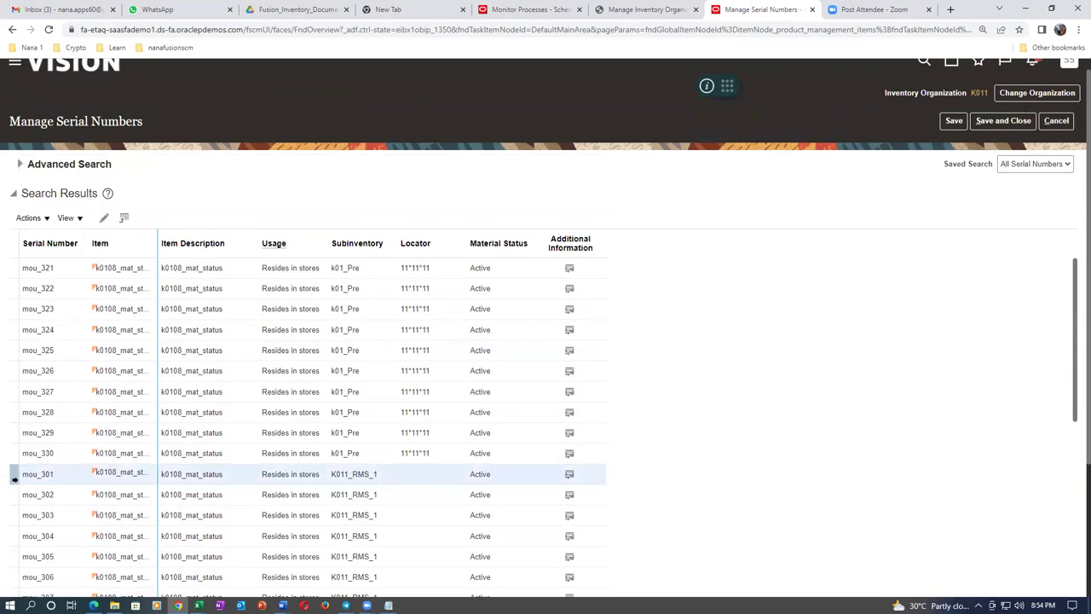
pyautogui.click(104, 219)
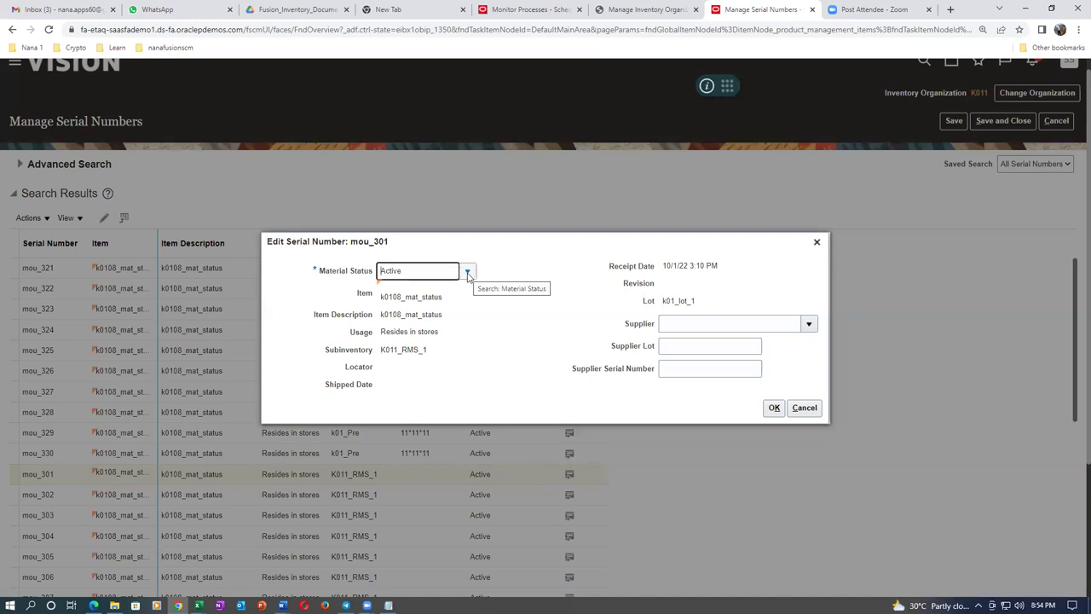
pyautogui.click(467, 271)
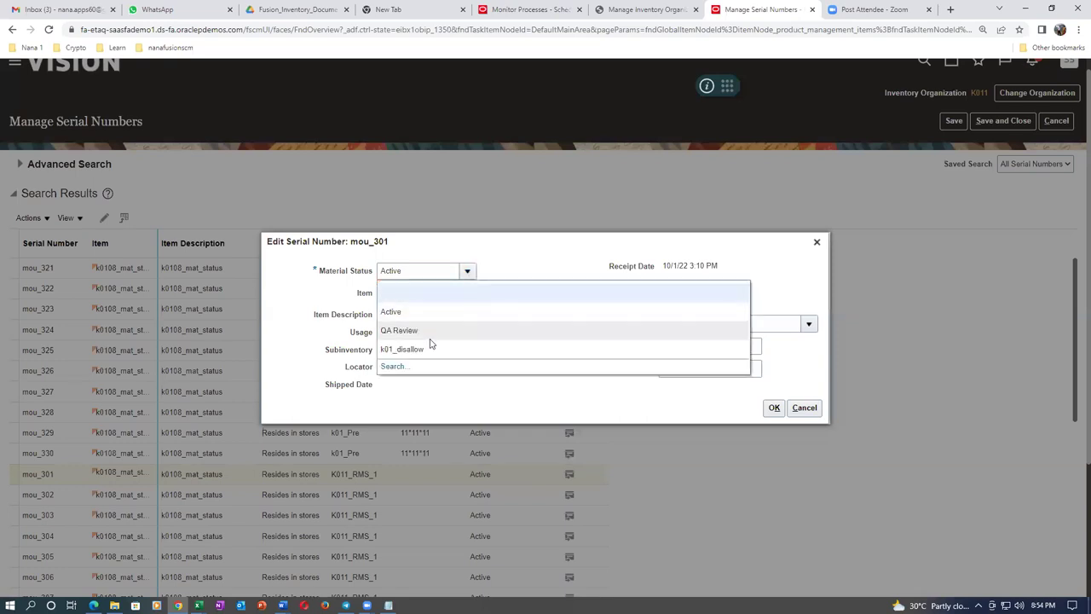
pyautogui.click(426, 350)
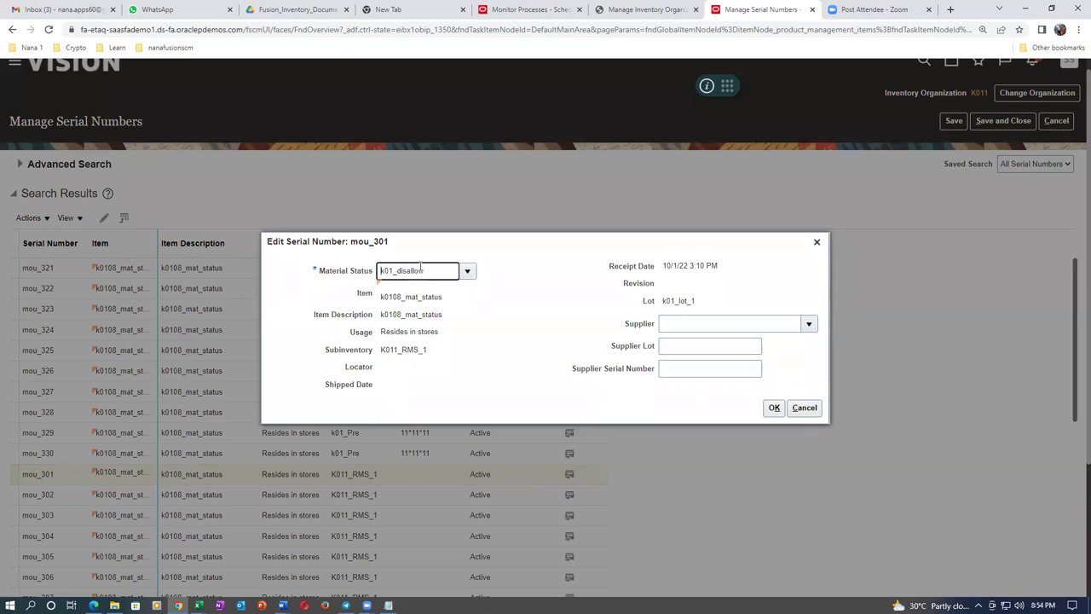
pyautogui.click(766, 409)
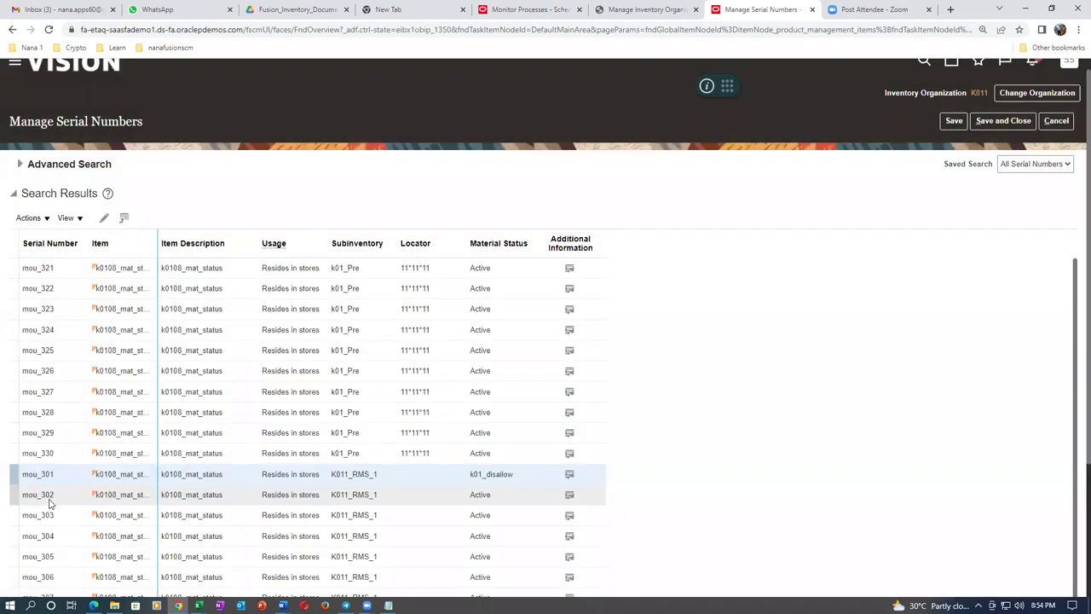
# Edit serial number mou_303 in subinventory K011_RMS_1 and set its material status to k01_disallow.
pyautogui.click(13, 496)
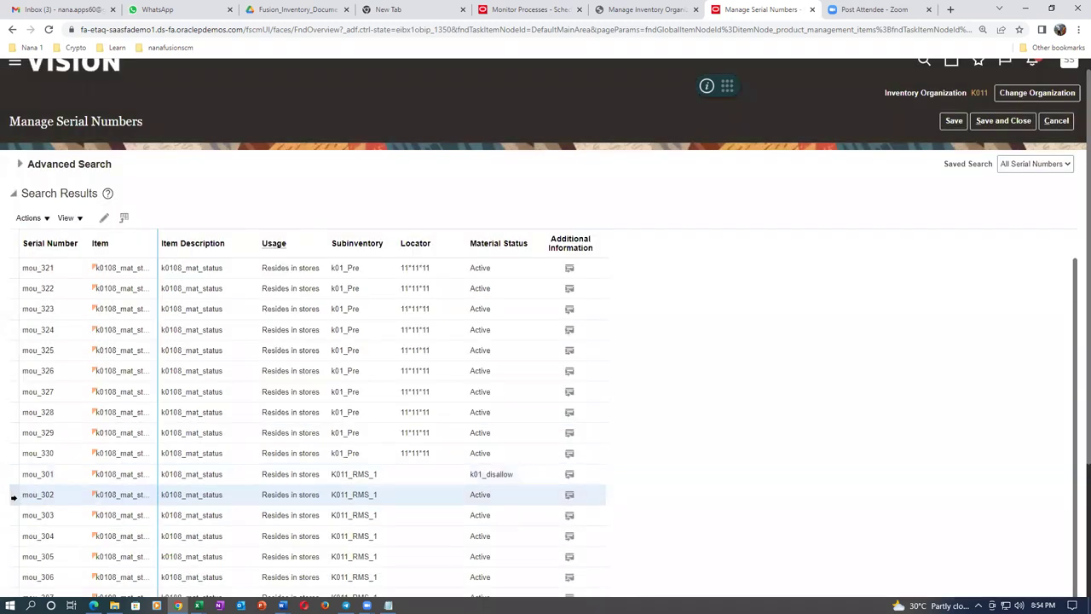
pyautogui.scroll(-2, 13, 496)
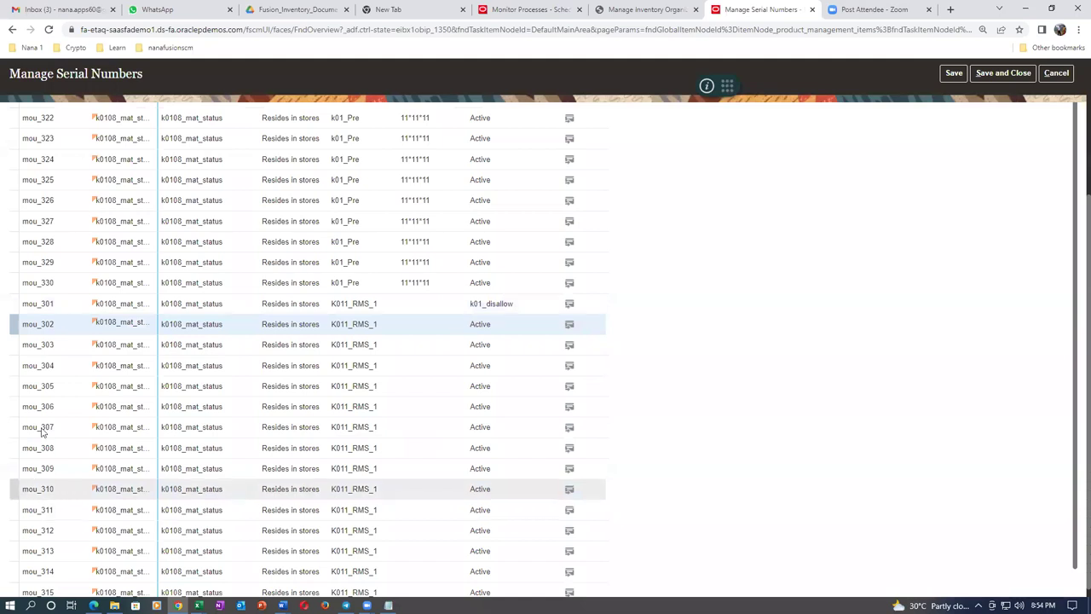
pyautogui.click(13, 344)
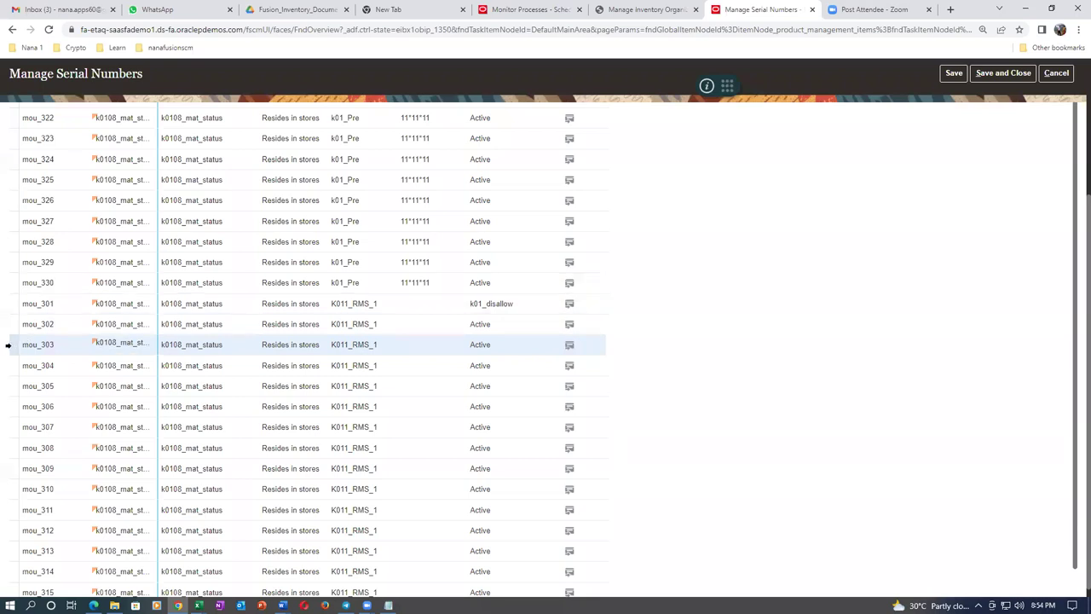
pyautogui.scroll(3, 300, 381)
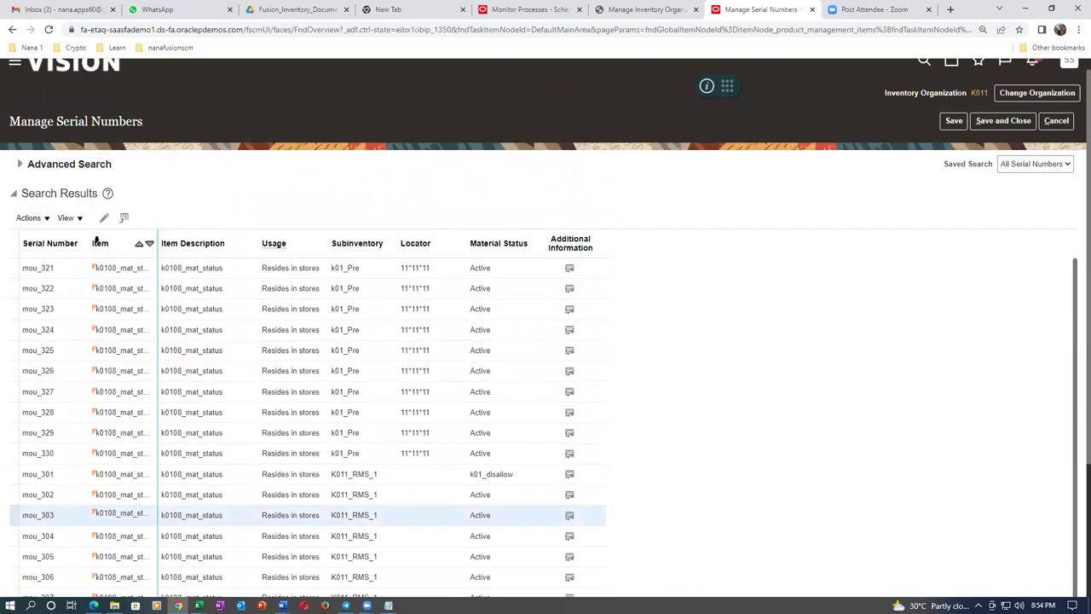
pyautogui.click(103, 218)
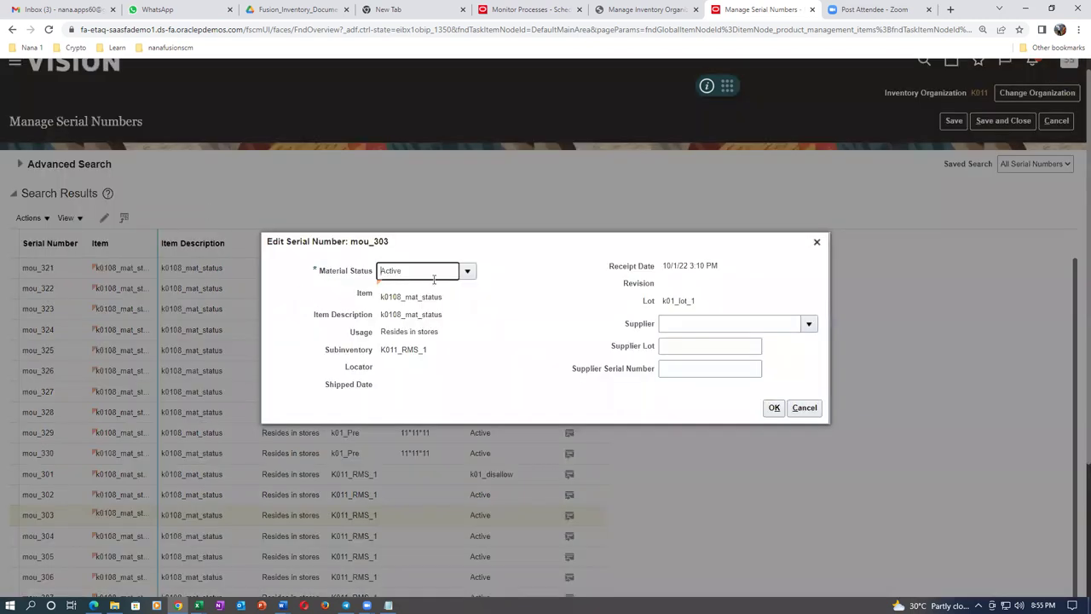
pyautogui.click(469, 273)
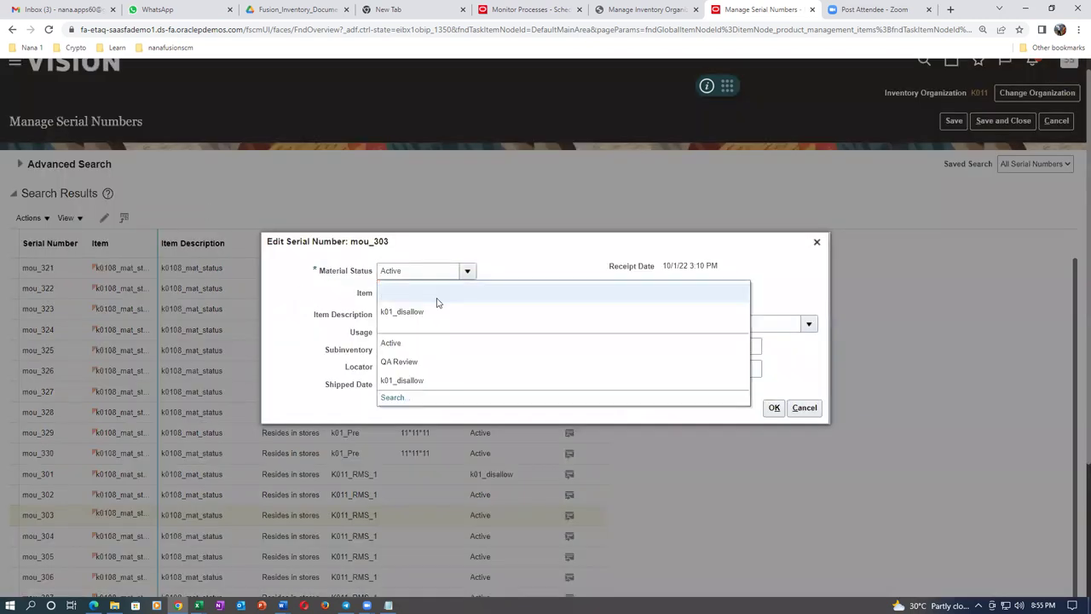
pyautogui.click(435, 312)
pyautogui.click(774, 409)
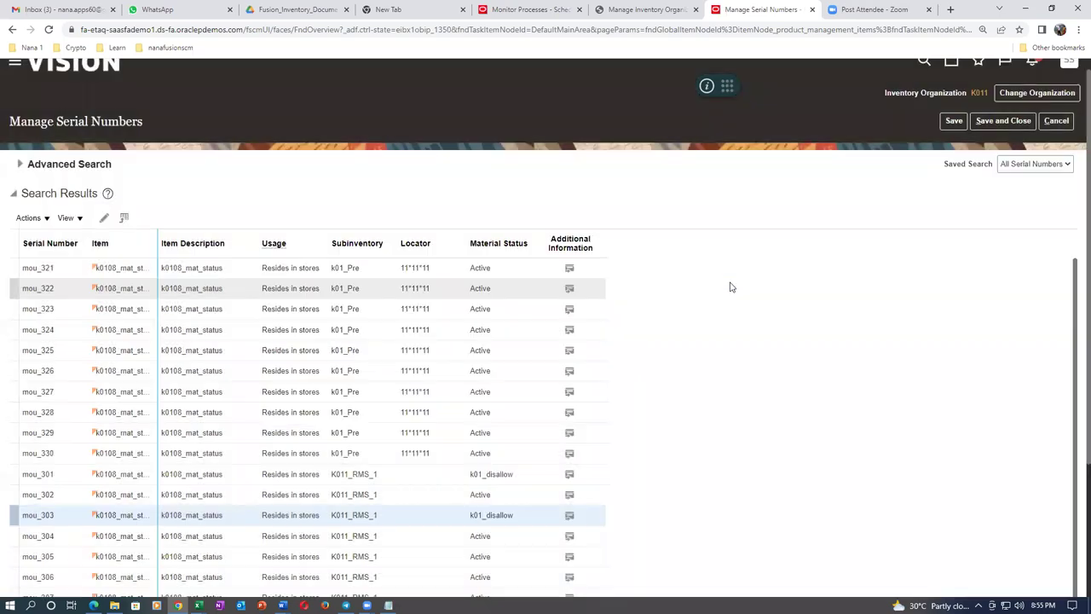
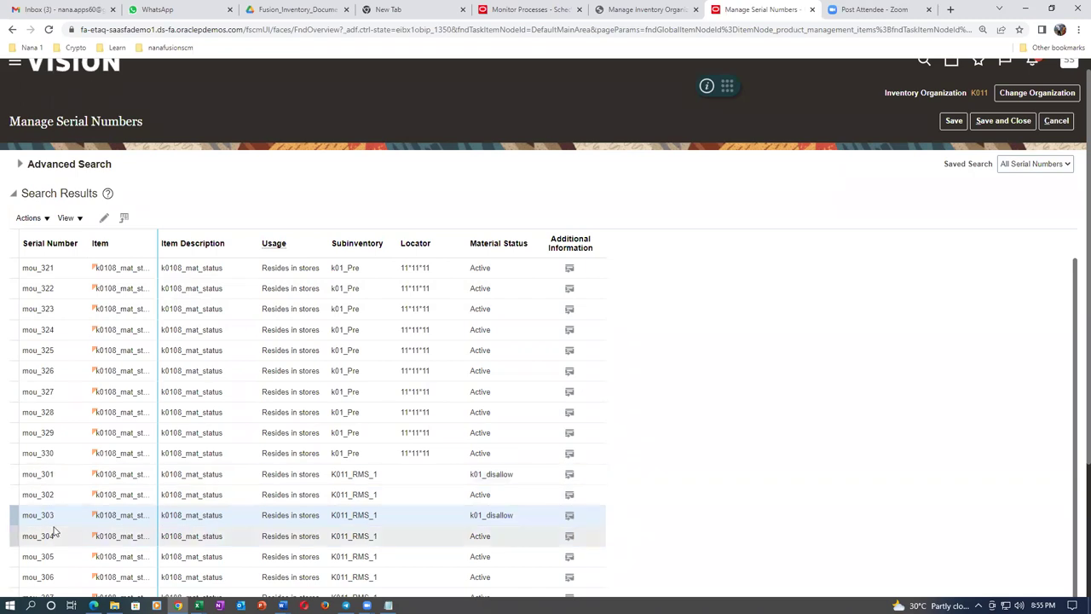
# Save and close the serial number changes and start a new miscellaneous transaction.
pyautogui.click(1013, 121)
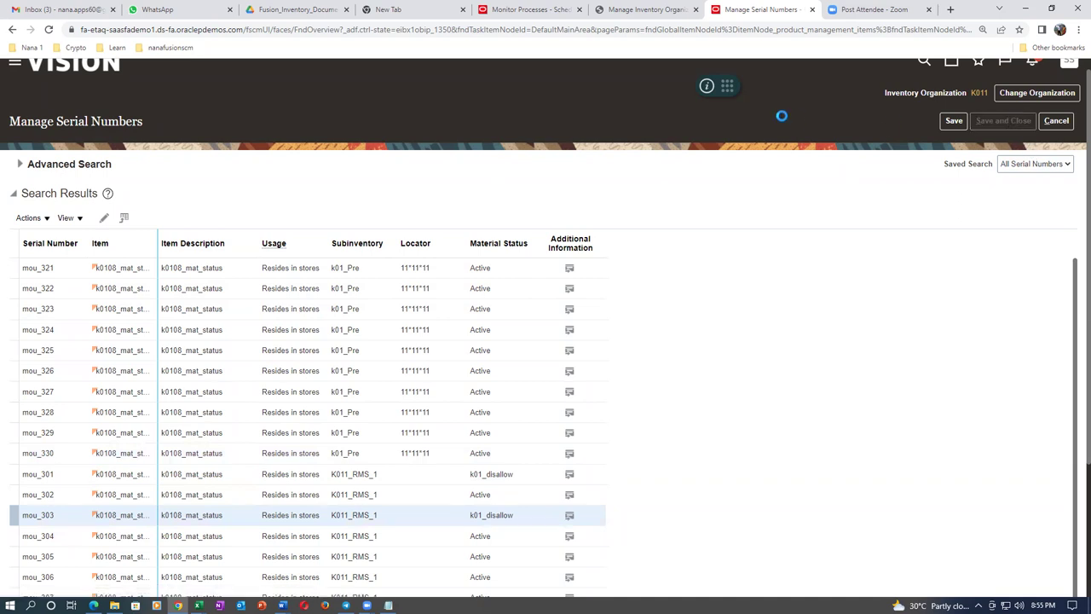
pyautogui.click(982, 74)
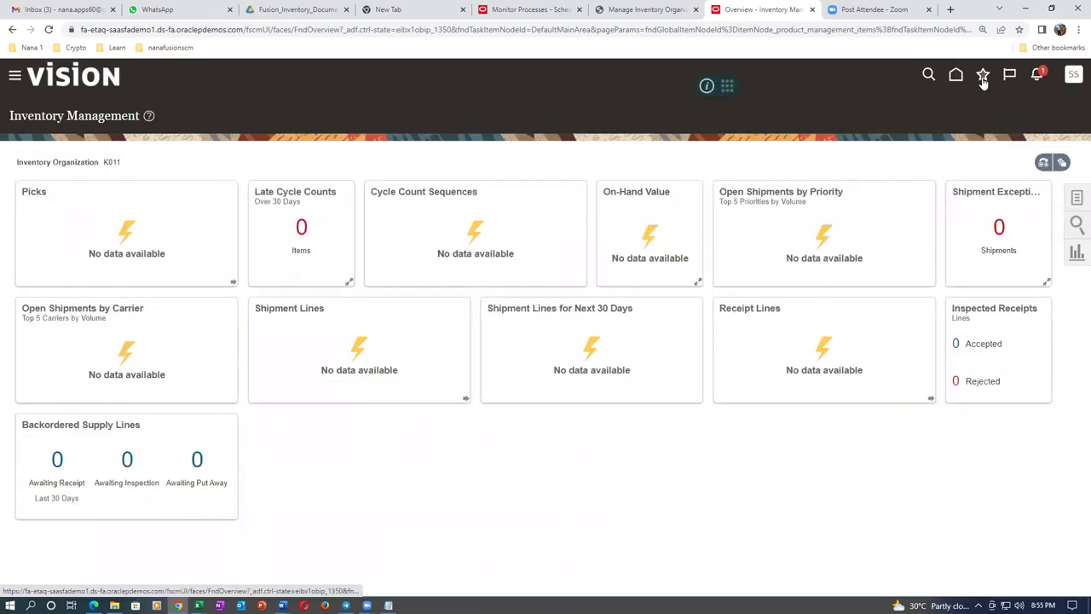
pyautogui.click(766, 205)
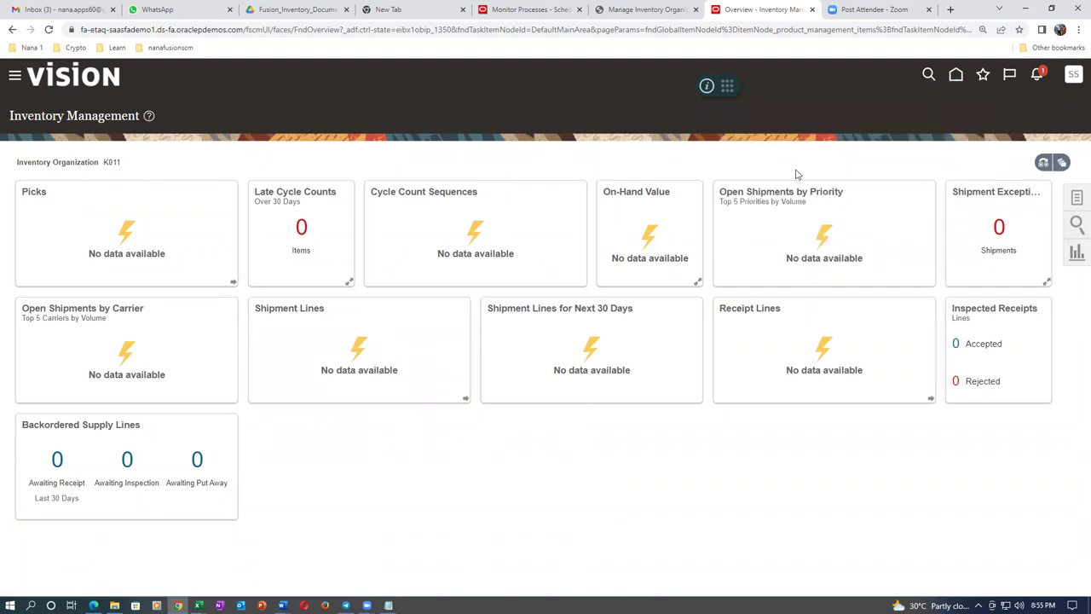
pyautogui.click(1077, 196)
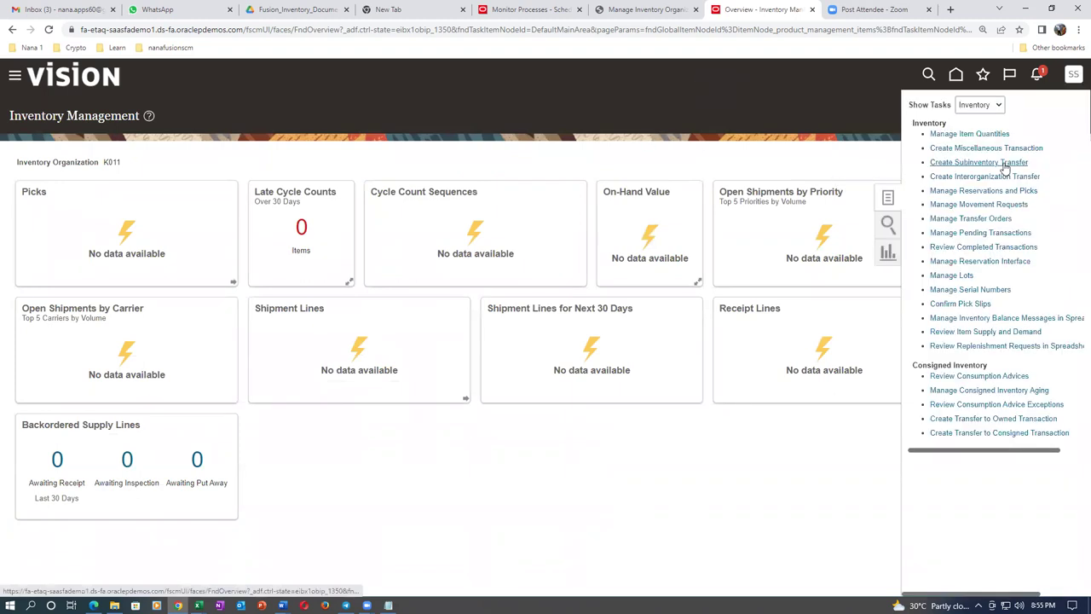
pyautogui.click(979, 149)
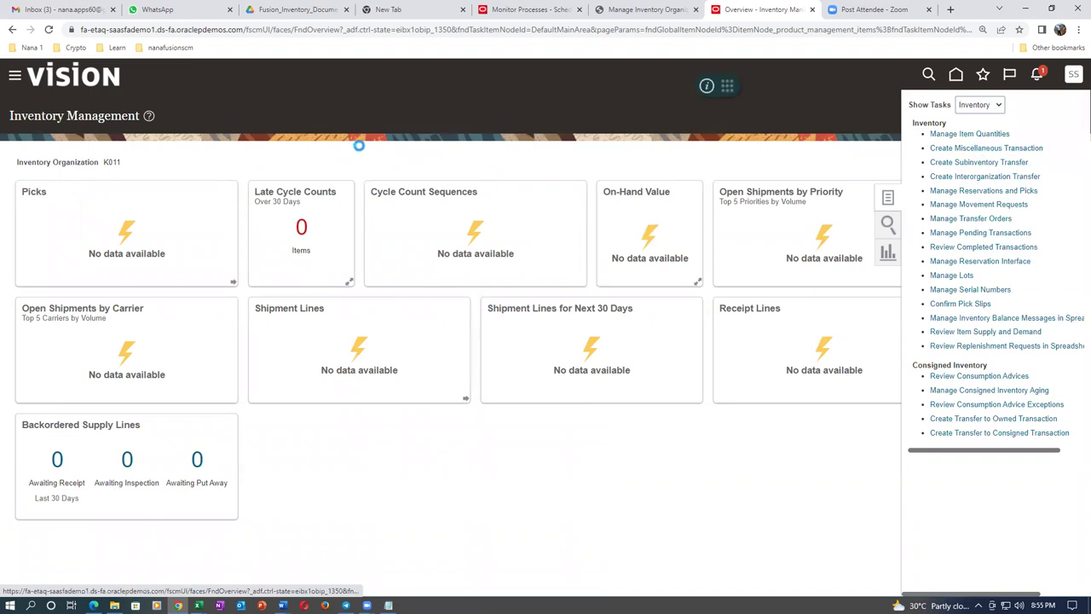
# Set the transaction type to Miscellaneous issue, enter the ledger account combination and set Use Current Item Cost to Yes.
pyautogui.click(500, 230)
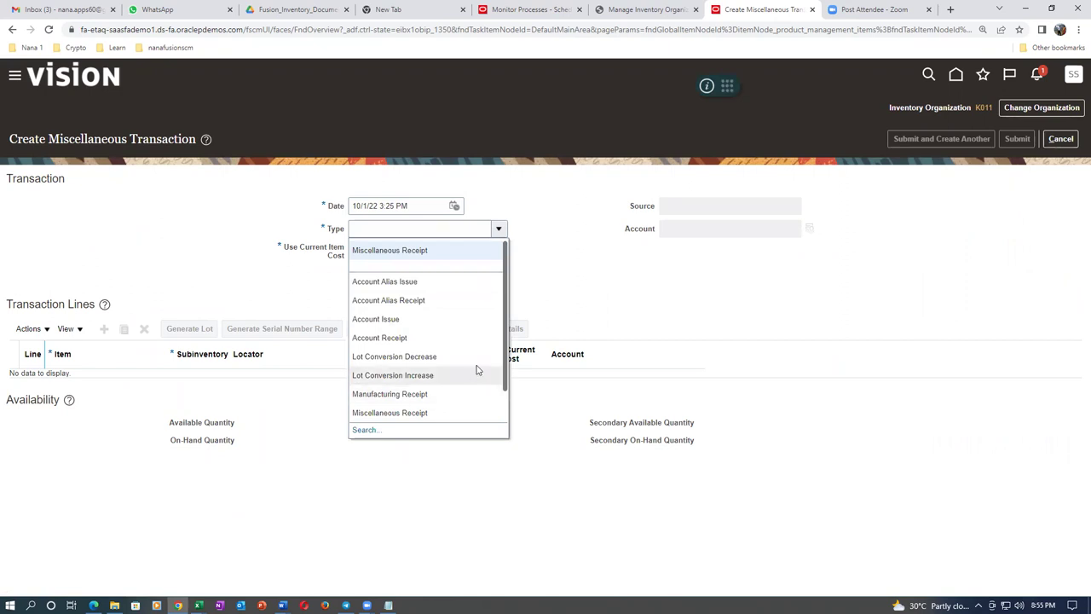
pyautogui.scroll(-2, 478, 383)
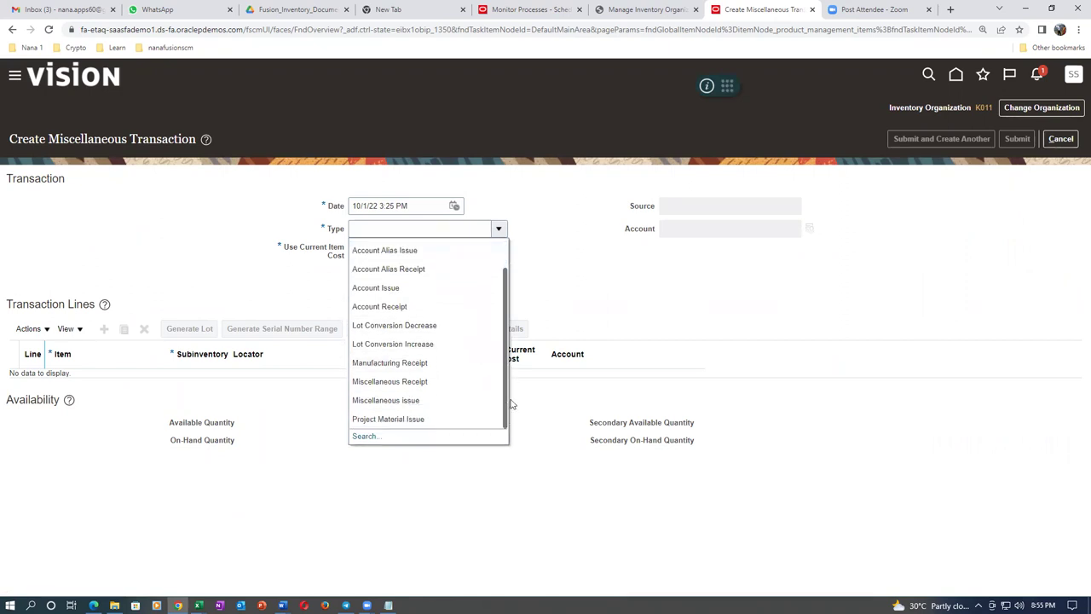
pyautogui.click(471, 400)
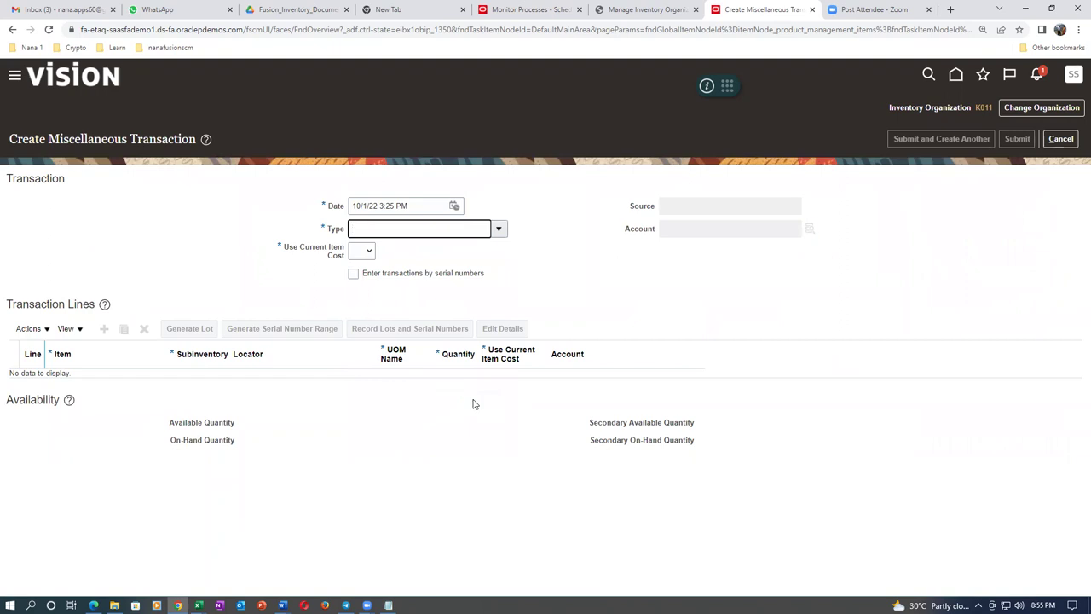
pyautogui.click(713, 230)
pyautogui.write('101.10.15925.000.000.000')
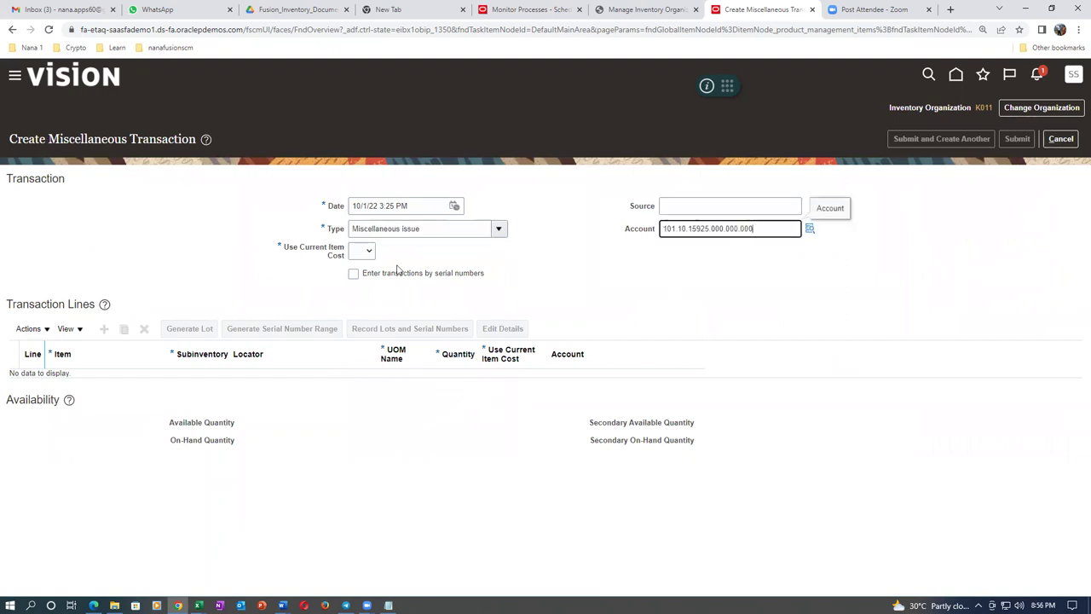
pyautogui.click(367, 251)
pyautogui.click(360, 284)
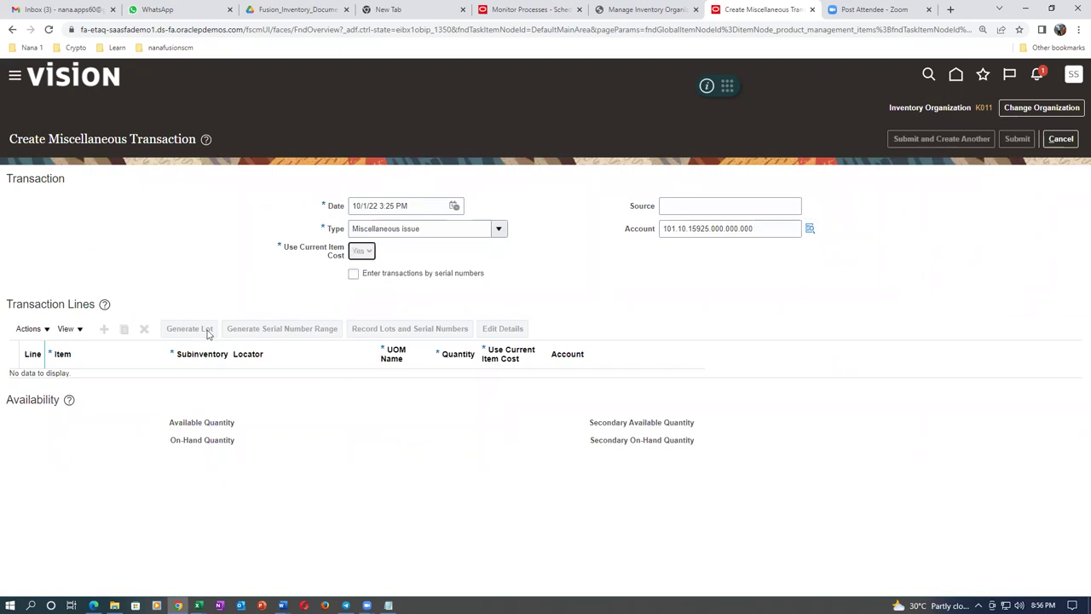
# Add a transaction line for item k0108_mat_status from subinventory K011_RMS_1 with a transaction quantity of 4.
pyautogui.click(104, 329)
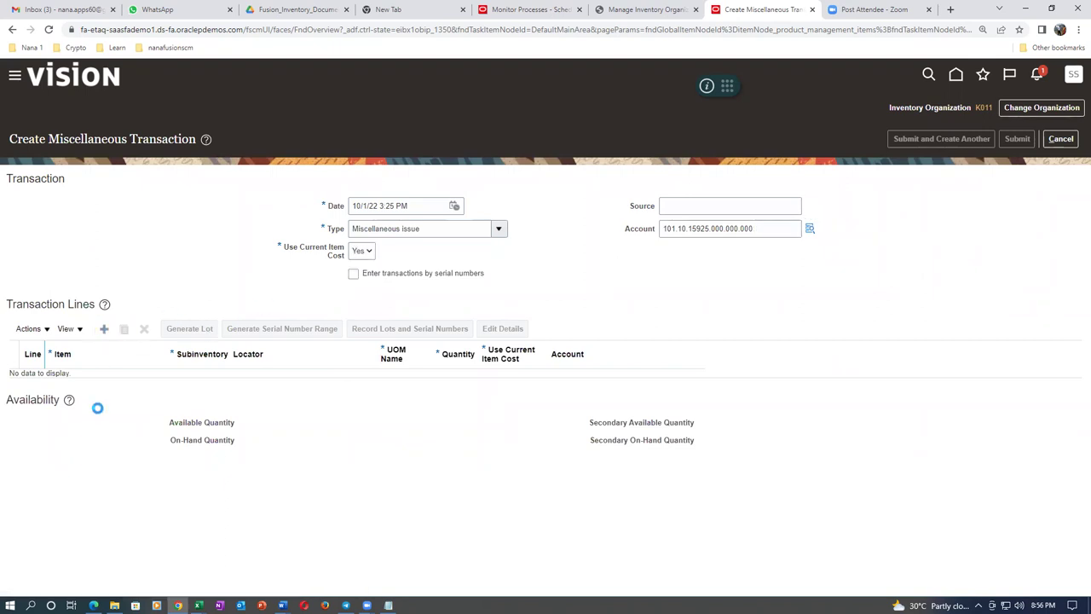
pyautogui.click(86, 383)
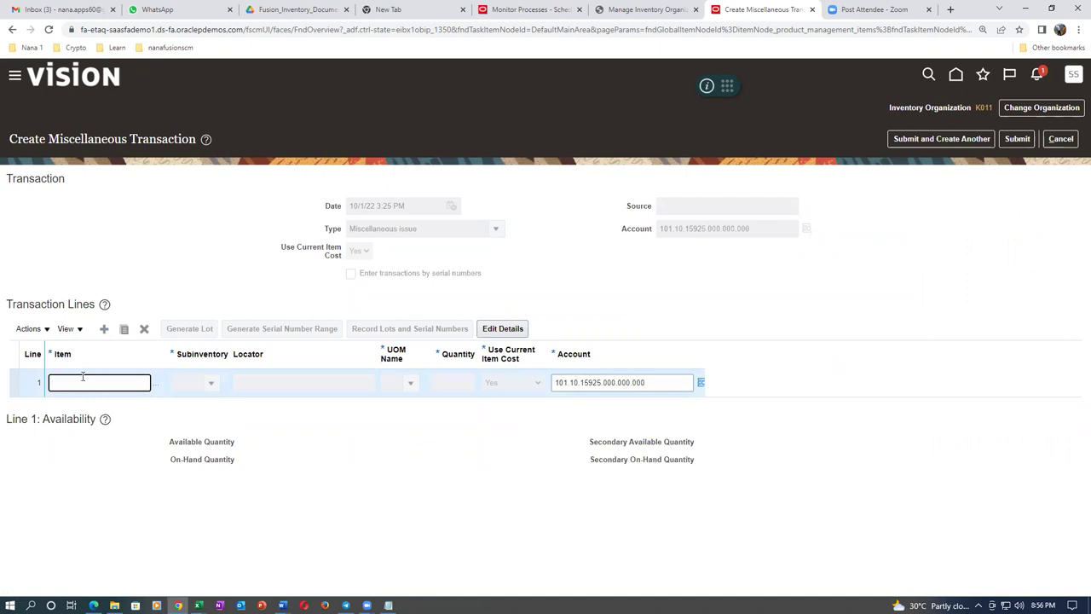
pyautogui.write('k0108')
pyautogui.press('Tab')
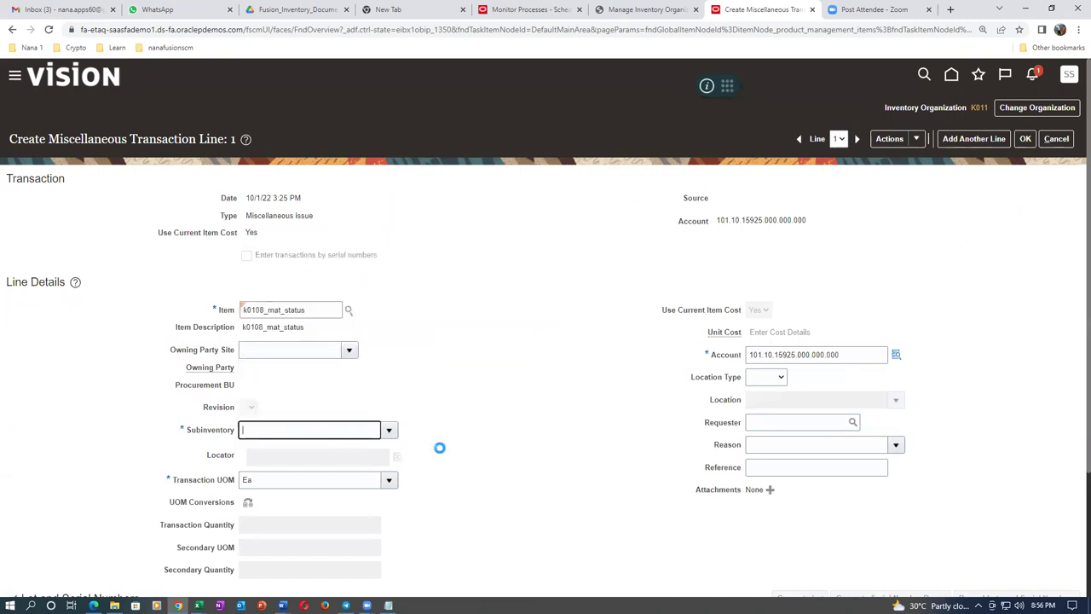
pyautogui.scroll(-2, 467, 452)
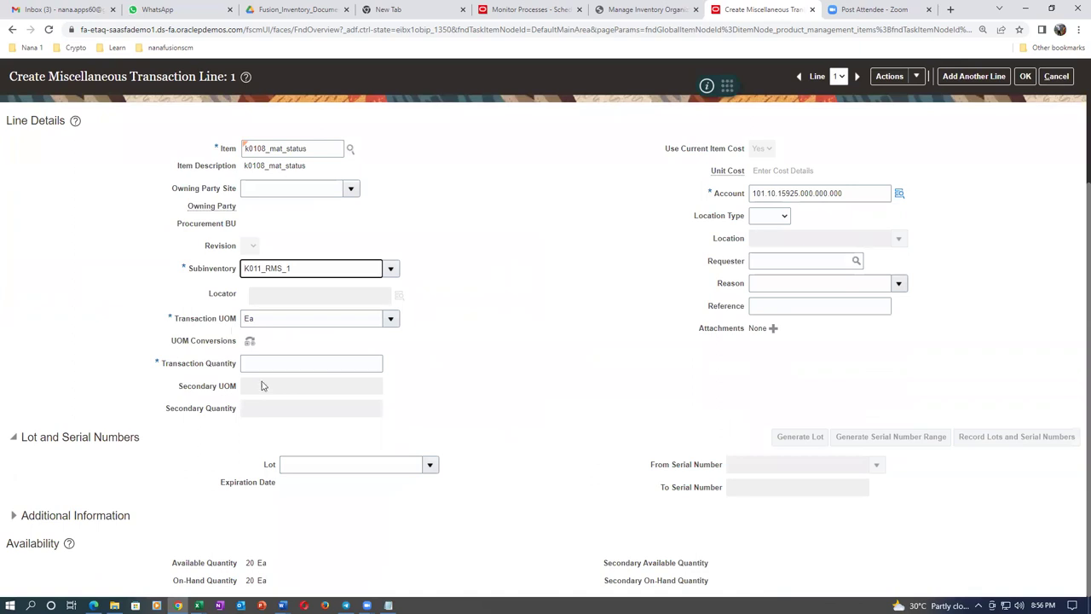
pyautogui.click(267, 365)
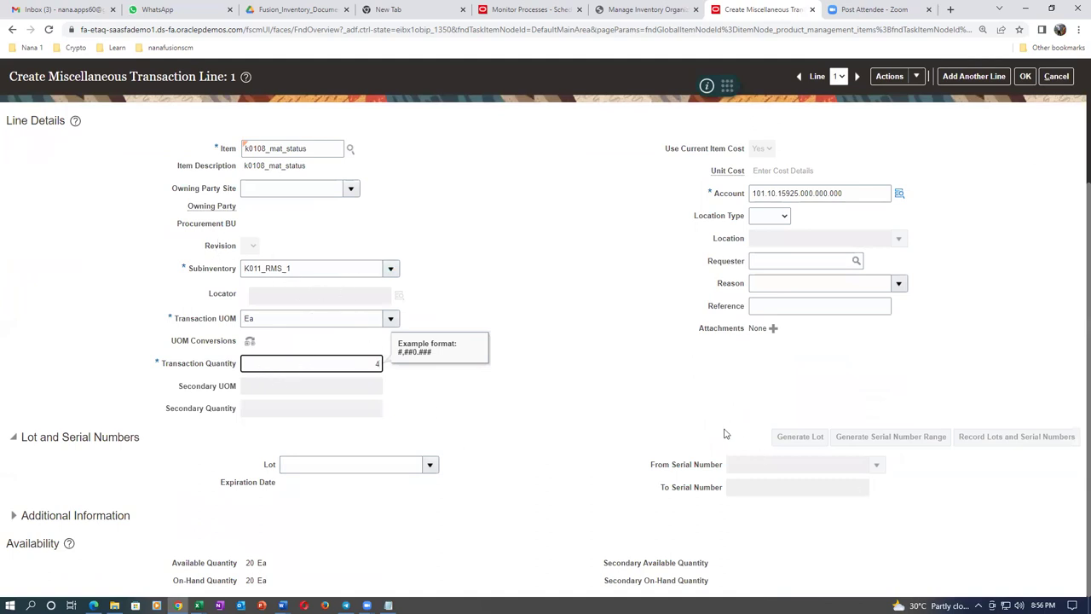
pyautogui.press('Tab')
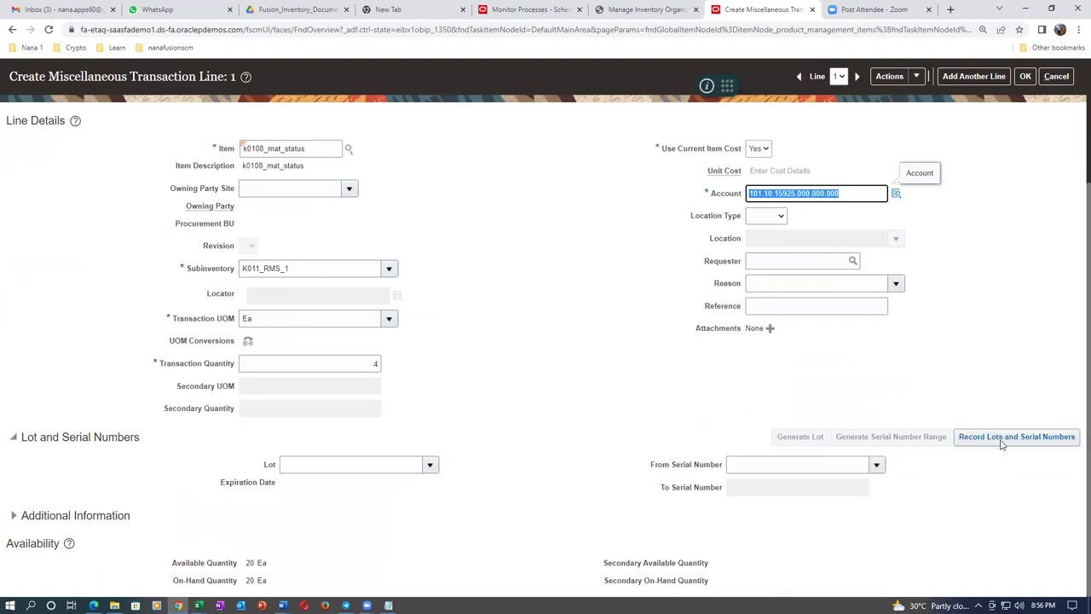
# Start recording lots and serial numbers for the line and add lot k01_lot_1 with quantity 4.
pyautogui.click(1003, 445)
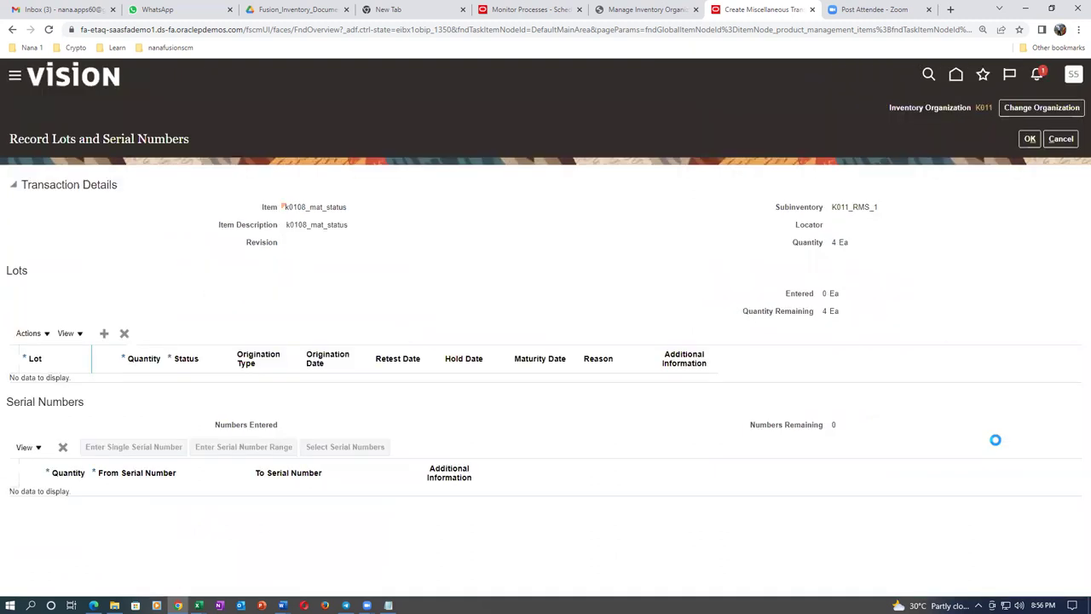
pyautogui.click(104, 333)
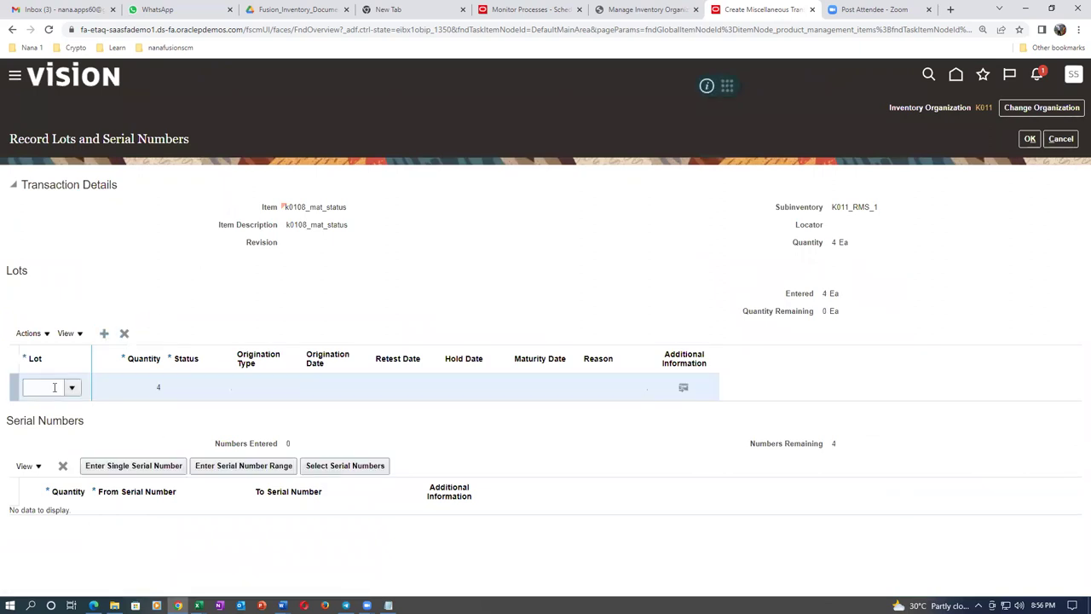
pyautogui.click(71, 388)
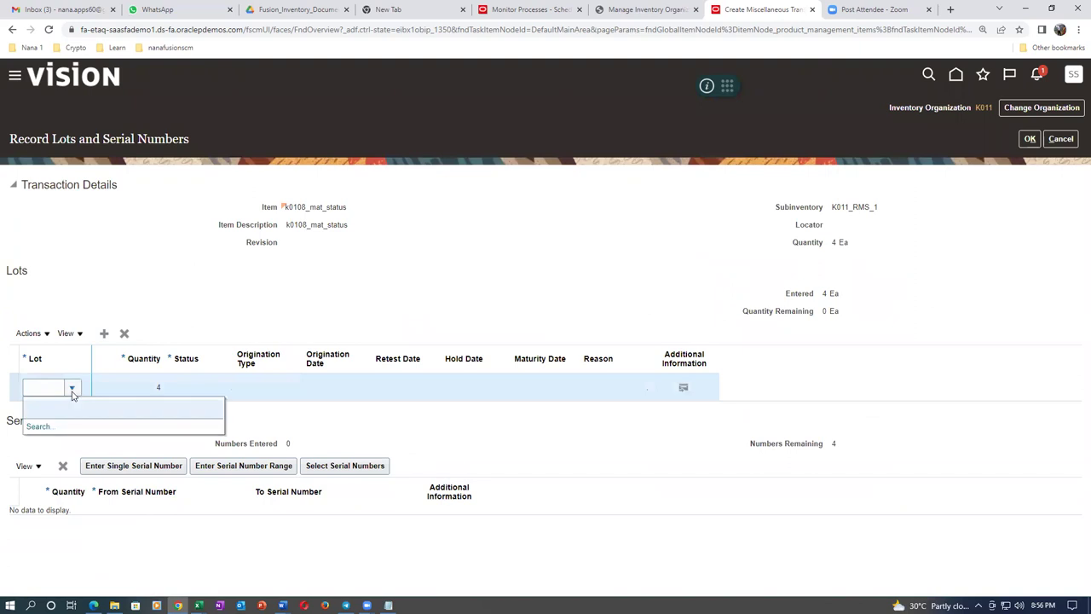
pyautogui.click(39, 427)
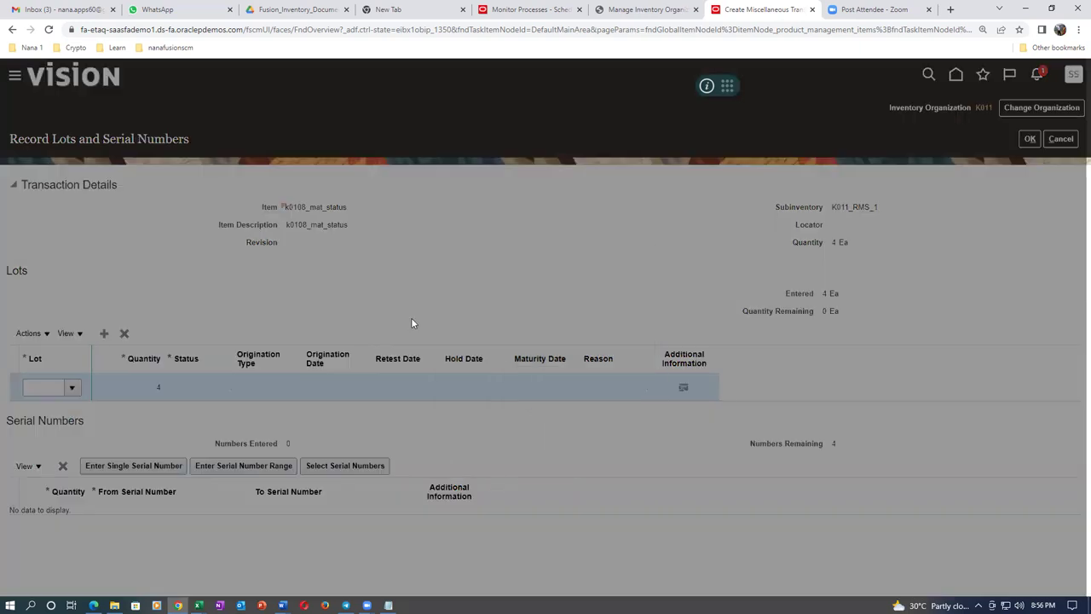
pyautogui.click(593, 330)
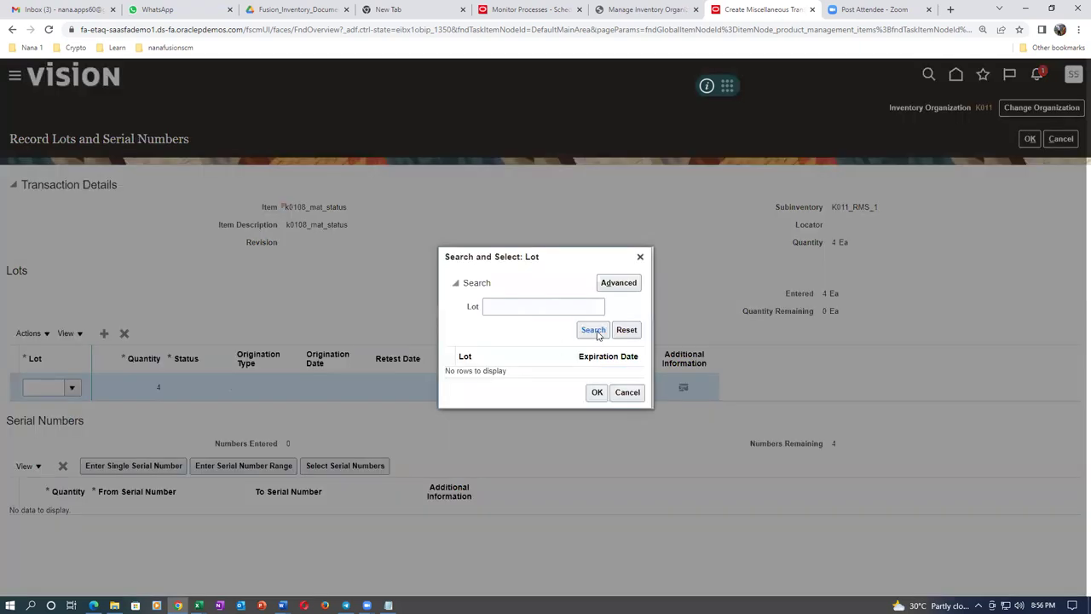
pyautogui.click(560, 362)
pyautogui.click(598, 408)
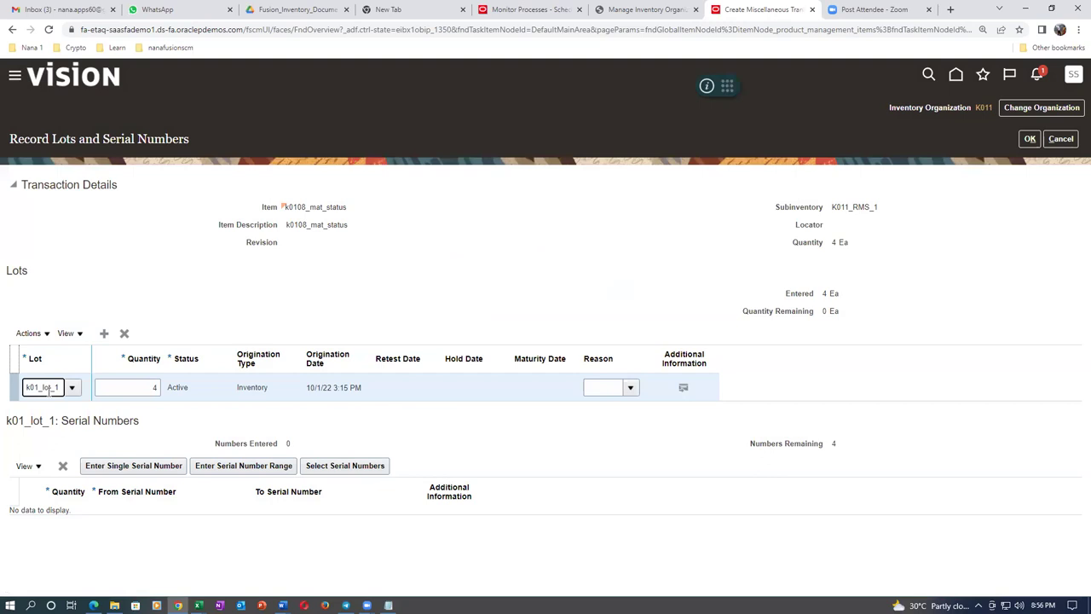
# Enter a serial number range of quantity 4 for lot k01_lot_1, starting from mou_302.
pyautogui.click(229, 470)
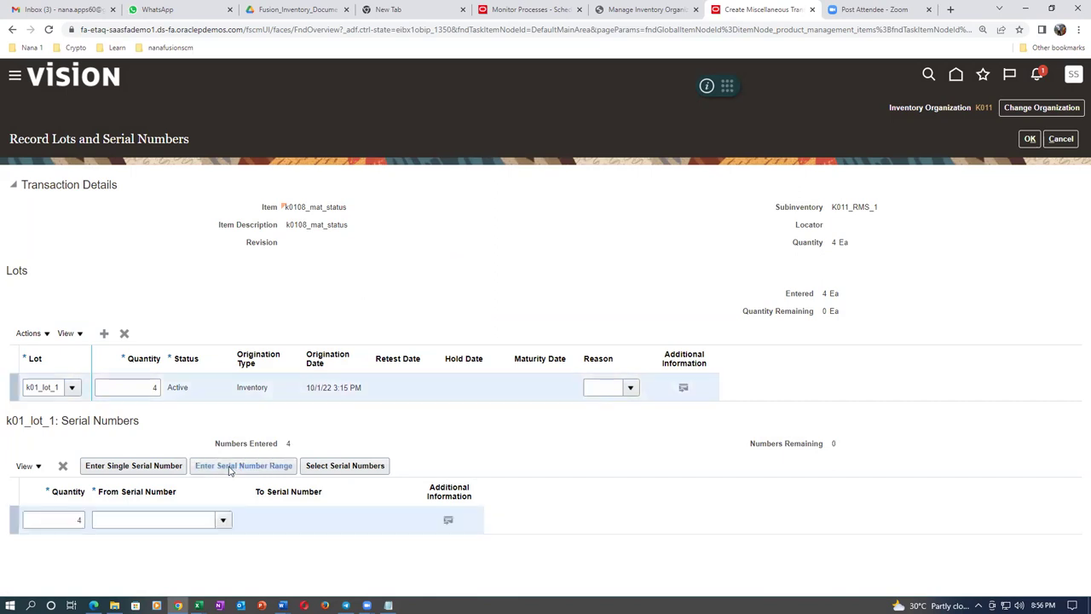
pyautogui.click(222, 520)
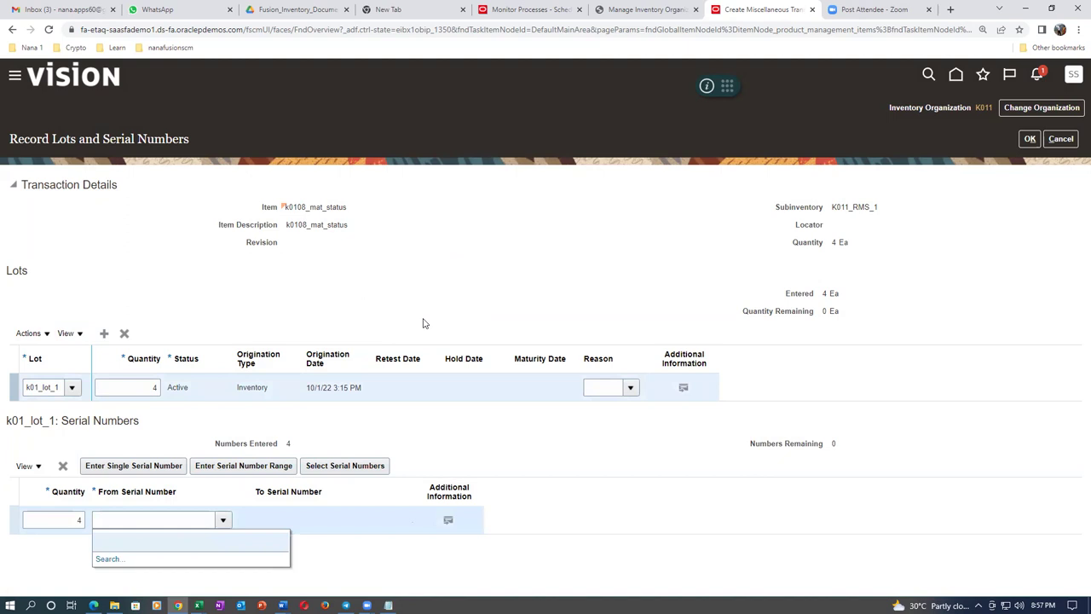
pyautogui.click(100, 560)
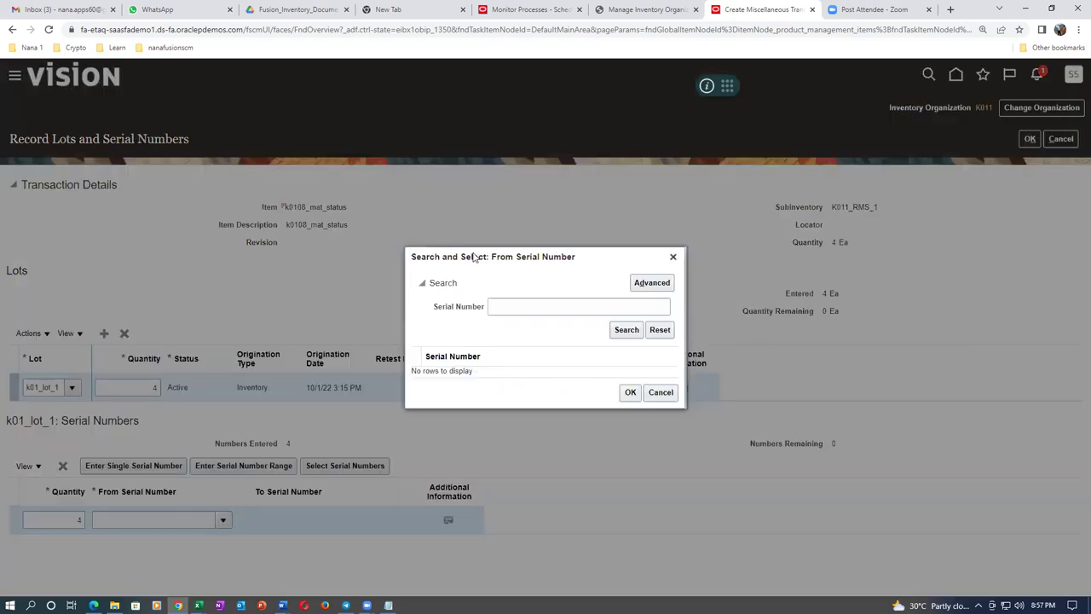
pyautogui.click(625, 330)
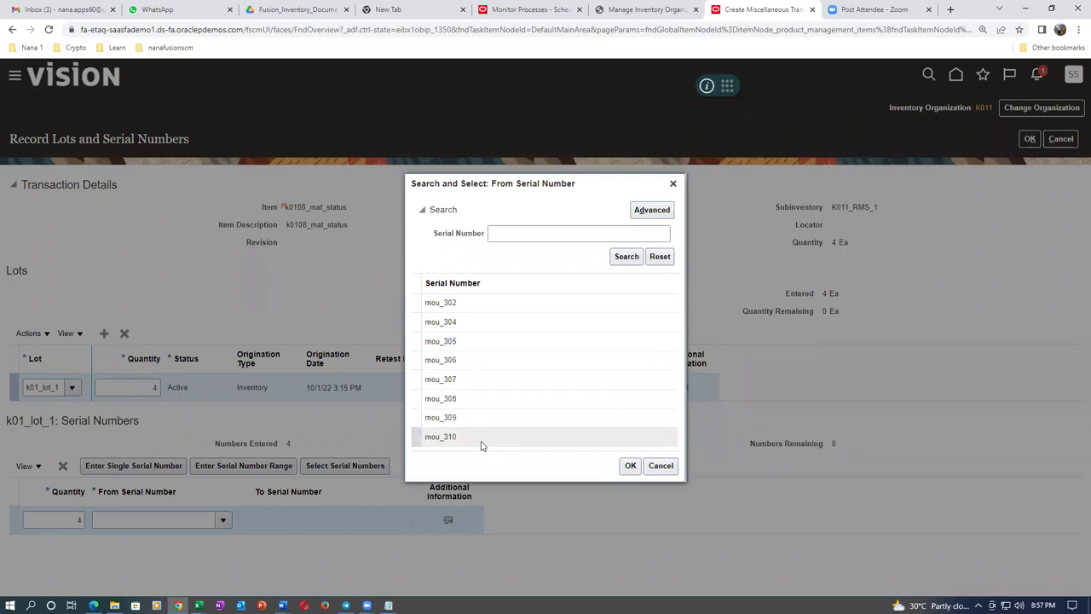
pyautogui.click(515, 303)
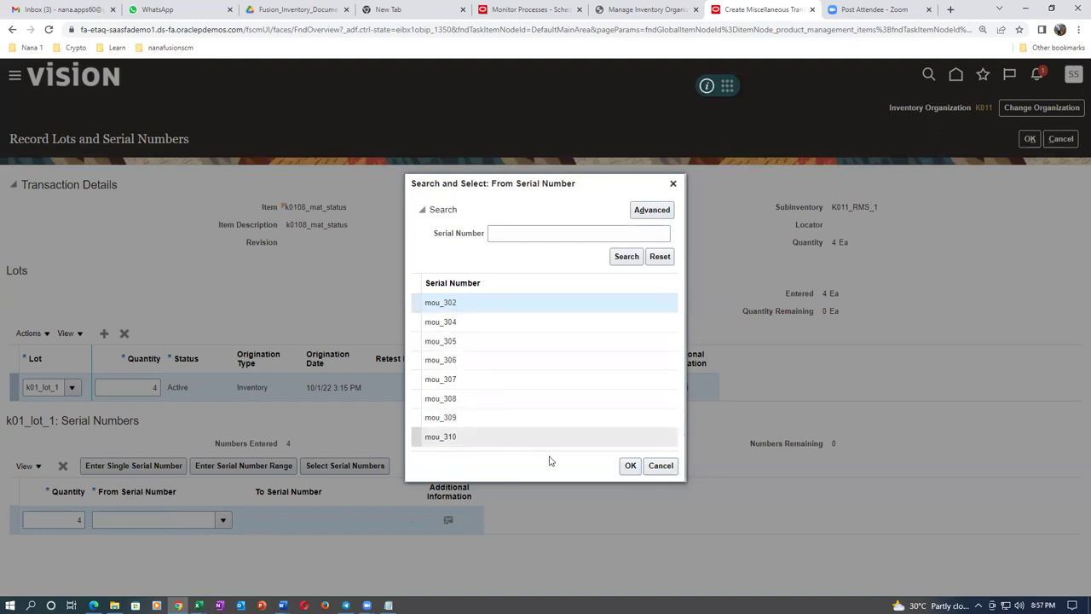
pyautogui.click(629, 465)
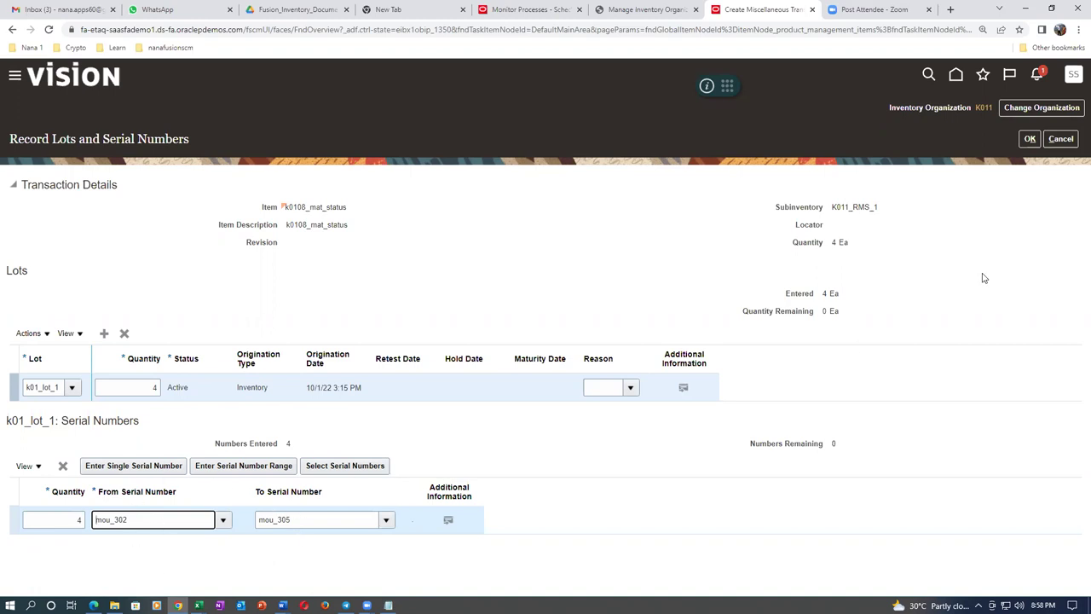
# Accept the lot, serial and line details, try to submit the miscellaneous issue, and dismiss the message.
pyautogui.click(1028, 139)
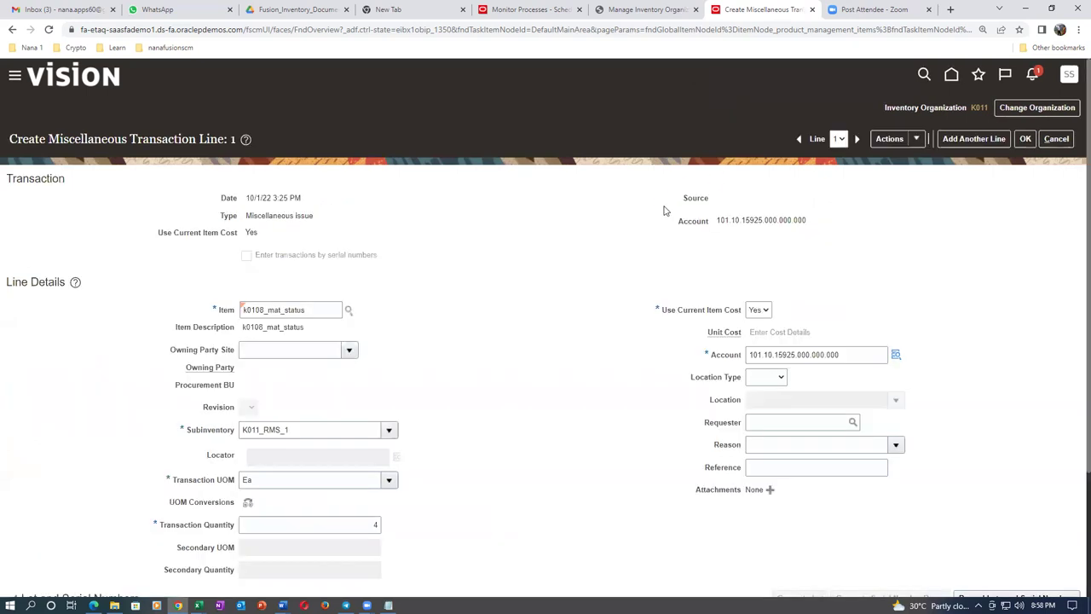
pyautogui.click(1027, 142)
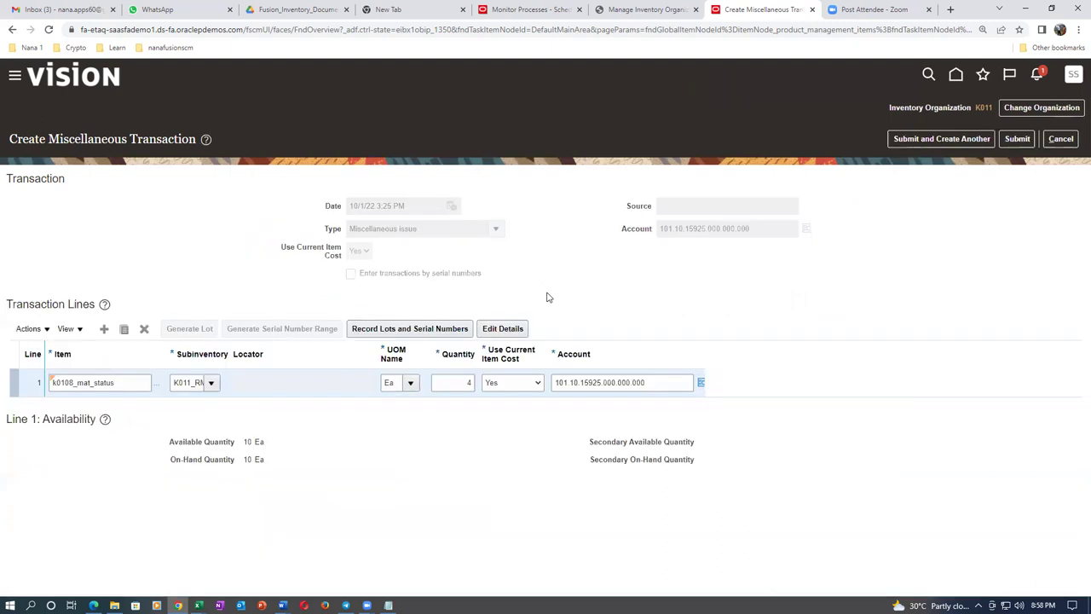
pyautogui.click(1017, 139)
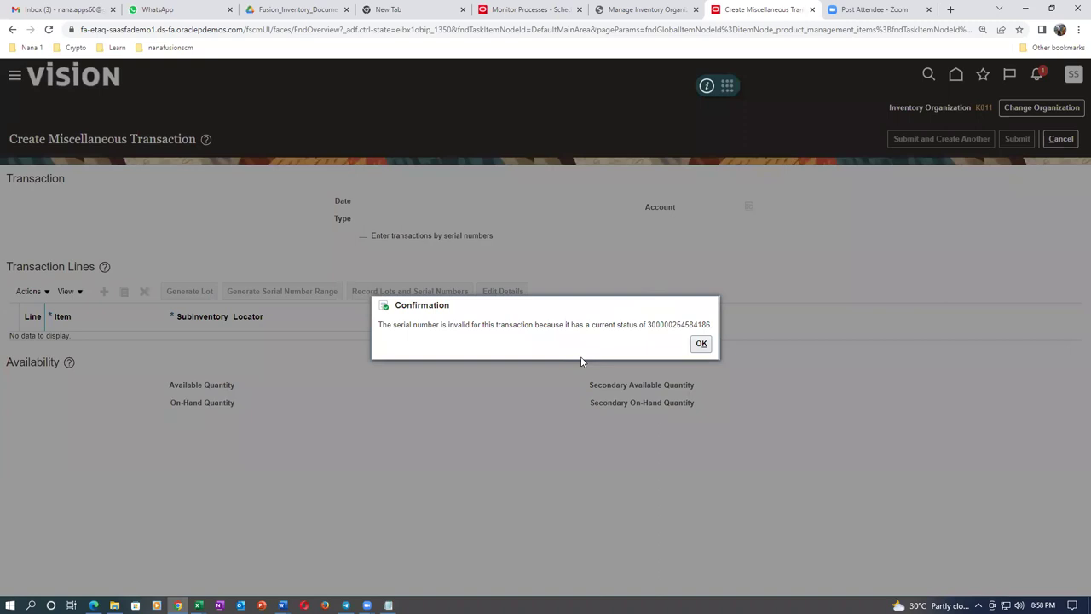
pyautogui.click(398, 326)
pyautogui.moveTo(658, 326); pyautogui.dragTo(714, 329)
pyautogui.click(612, 360)
pyautogui.click(701, 345)
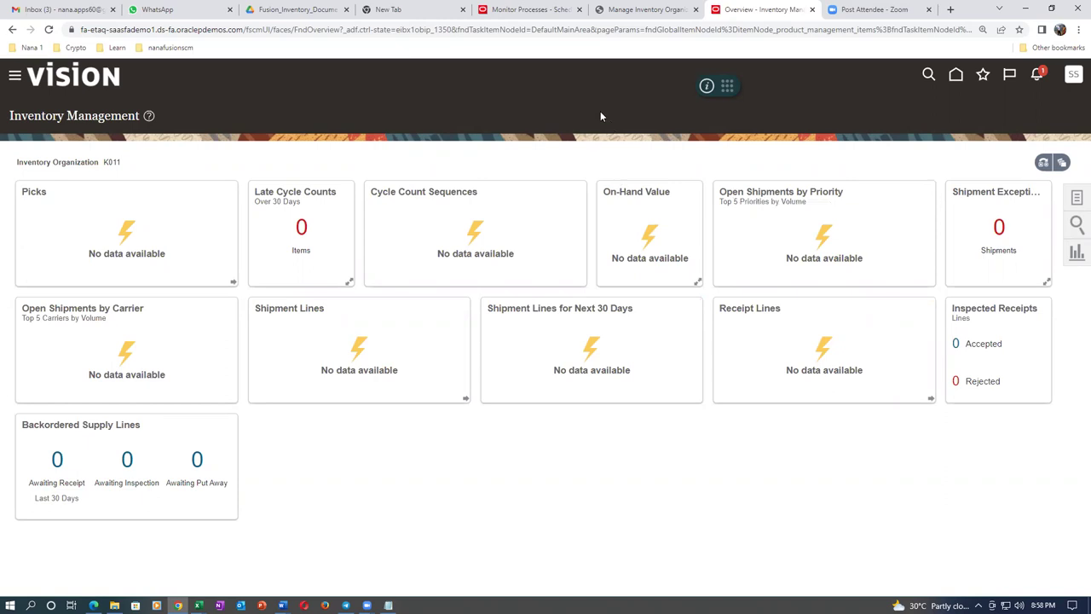
# Open the Manage Lots task in Inventory Management and search for the lots of item k0108_mat_status.
pyautogui.click(630, 12)
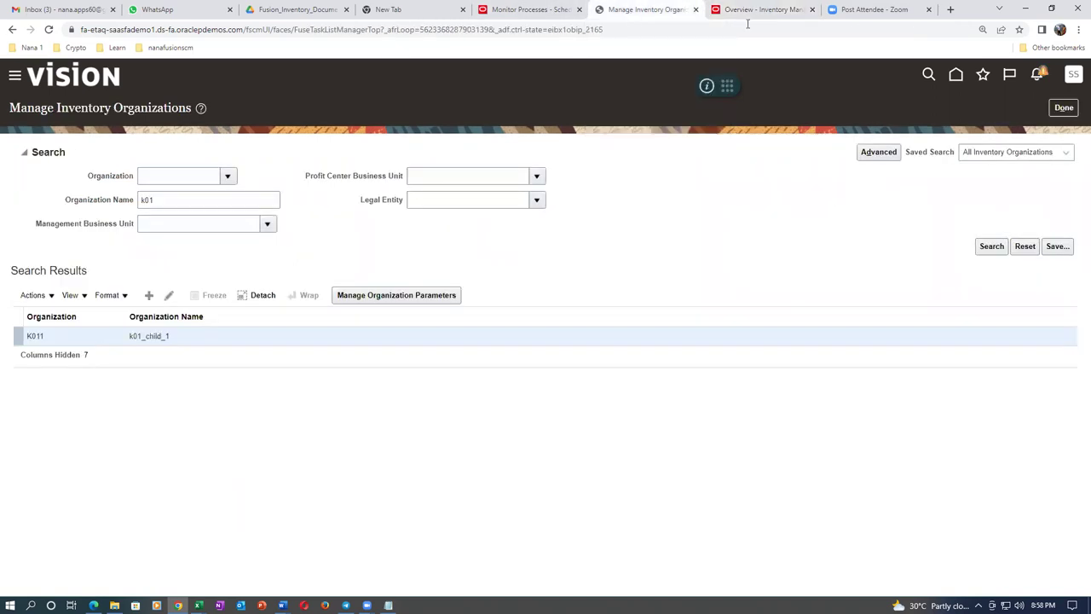
pyautogui.click(780, 14)
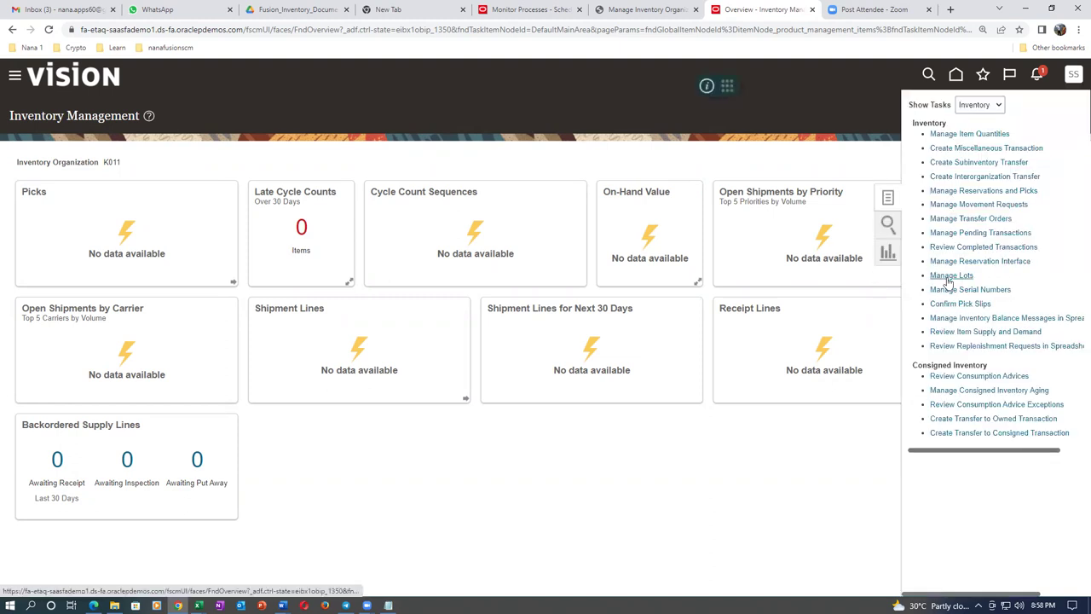
pyautogui.click(950, 277)
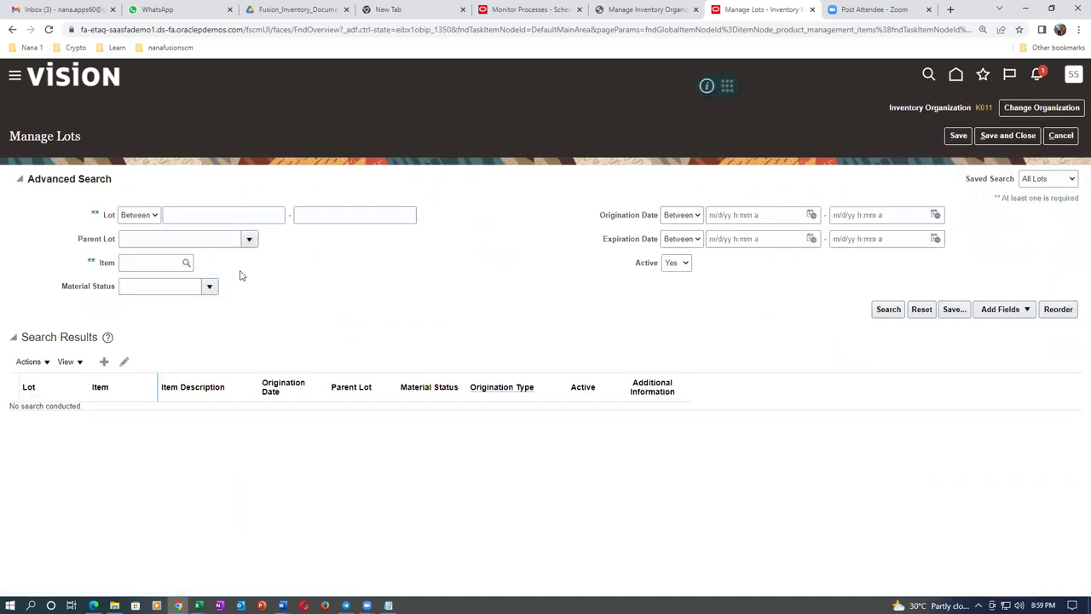
pyautogui.click(134, 262)
pyautogui.write('k011')
pyautogui.press('Tab')
pyautogui.click(887, 308)
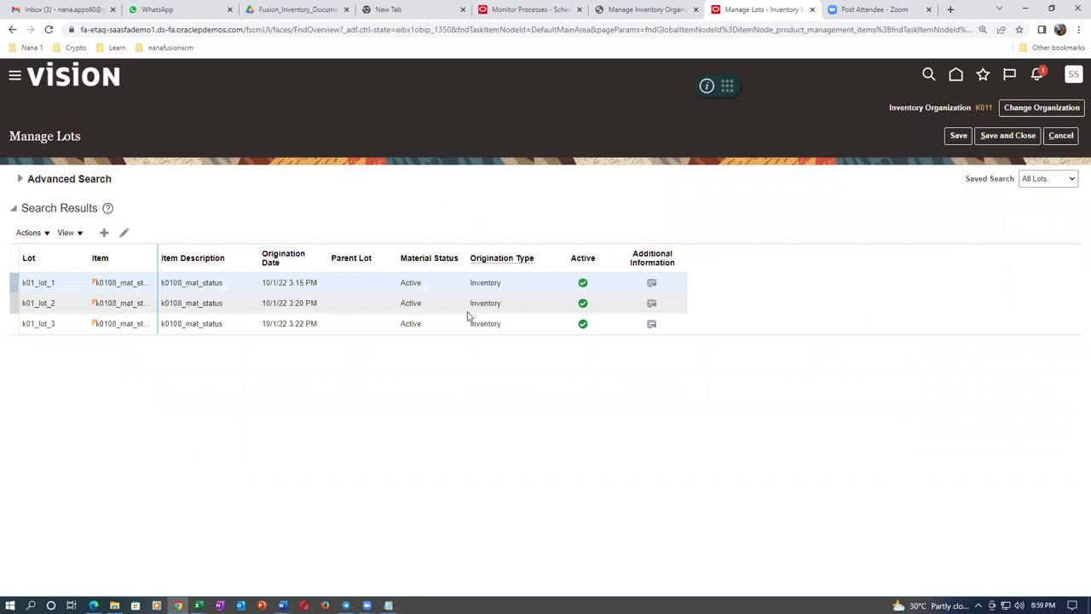
# Set the material status of lot k01_lot_2 to k01_disallow, and save and close the lot changes.
pyautogui.click(63, 304)
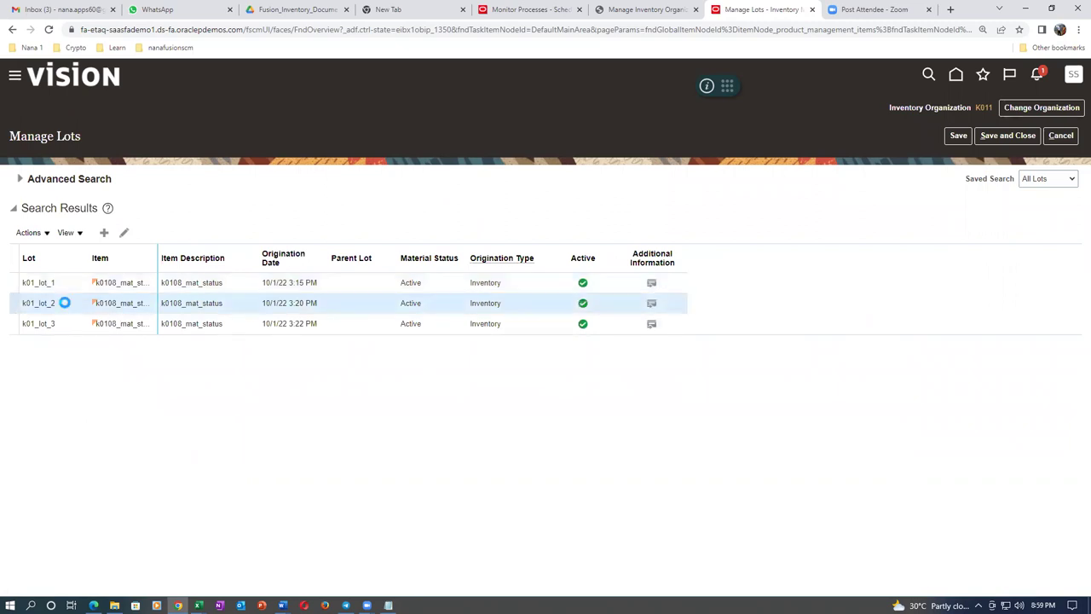
pyautogui.click(125, 232)
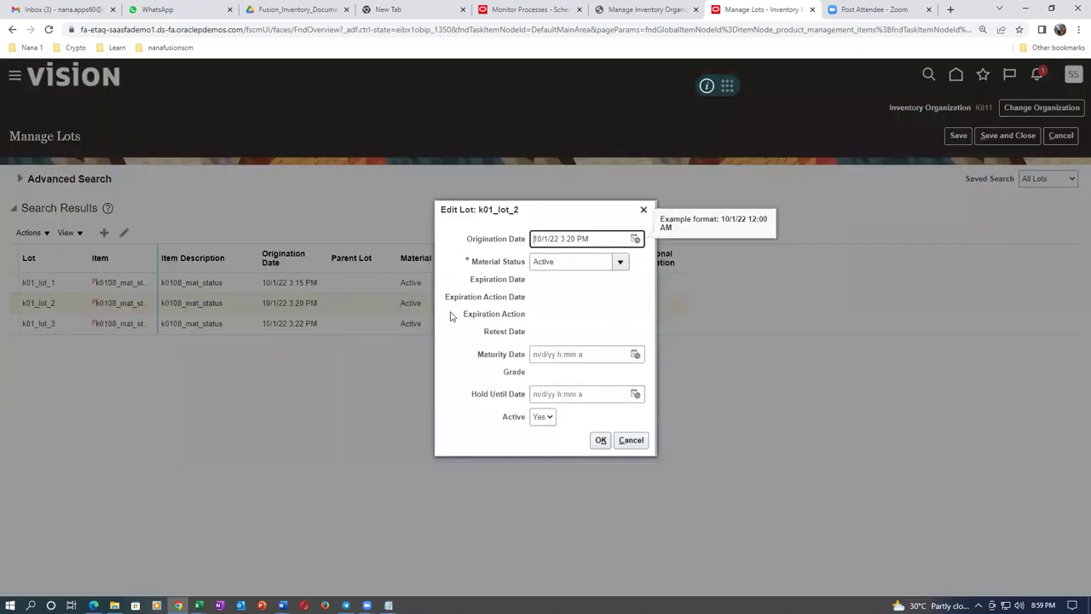
pyautogui.click(622, 262)
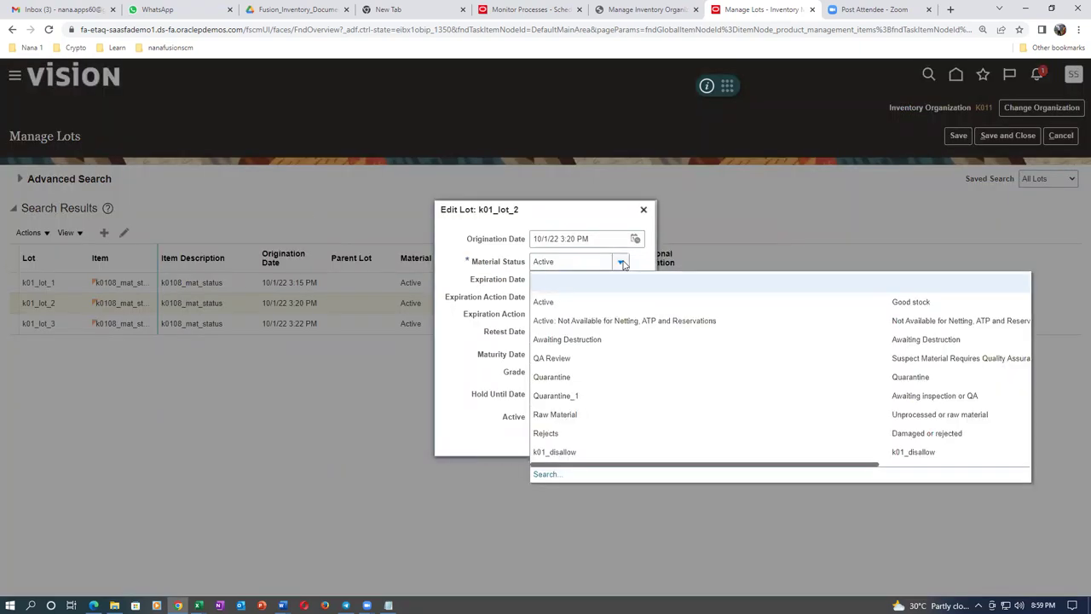
pyautogui.click(567, 451)
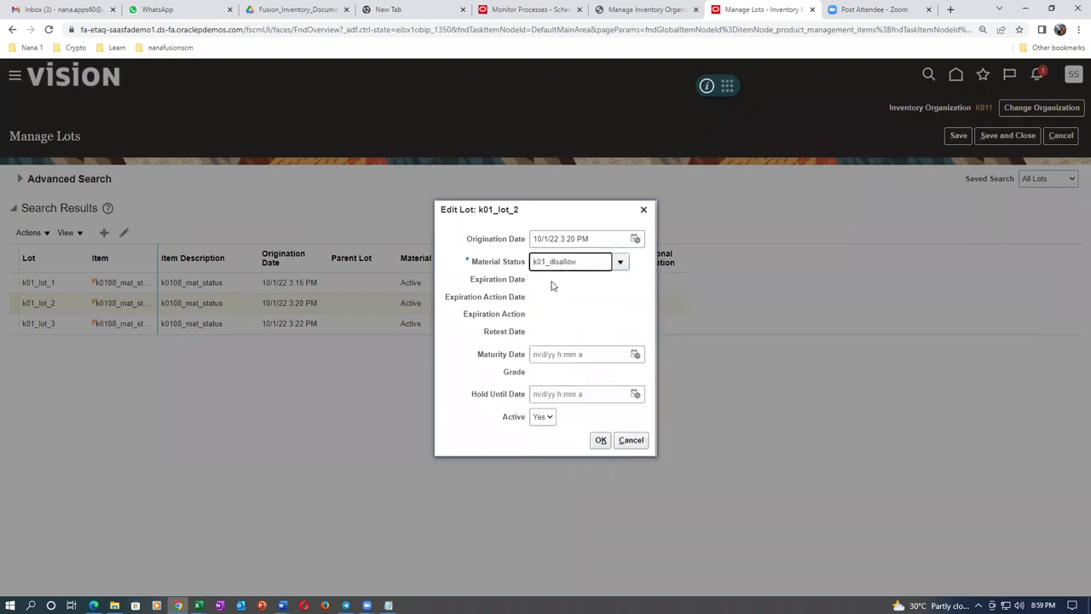
pyautogui.click(600, 440)
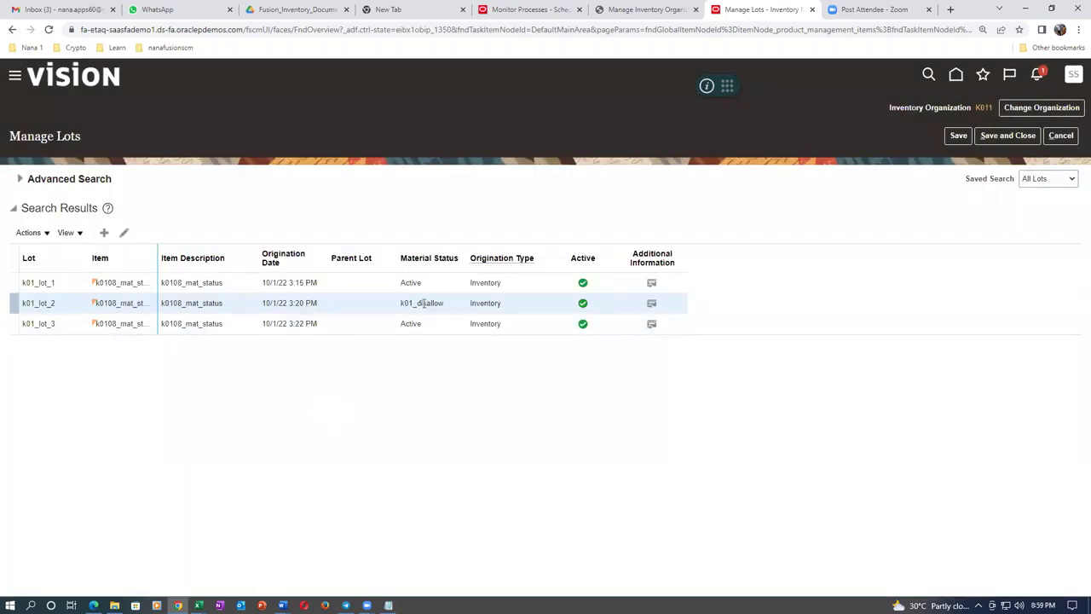
pyautogui.click(1002, 136)
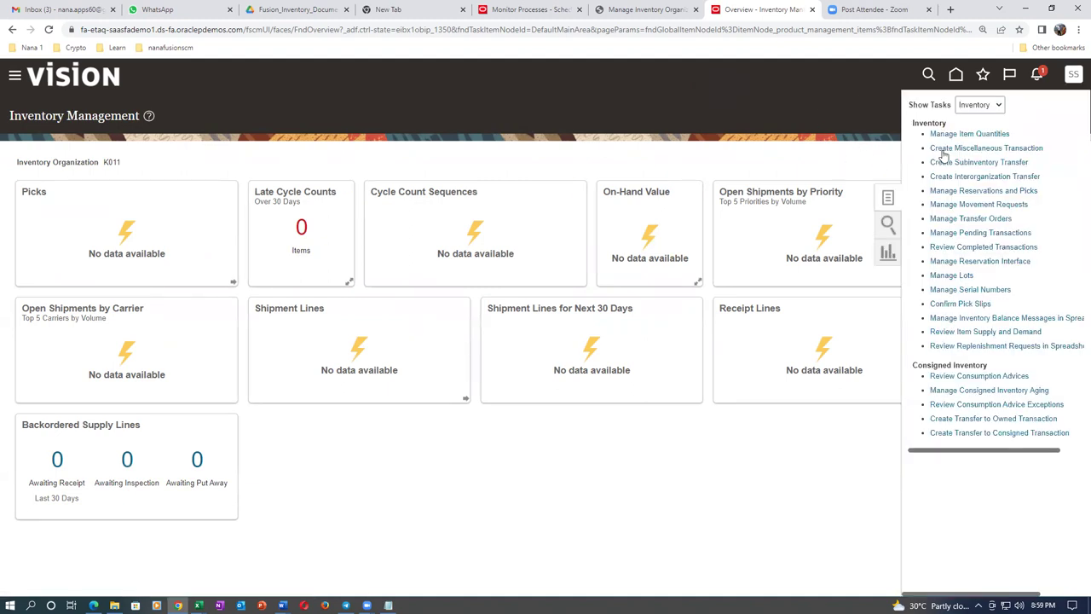
# Create a miscellaneous transaction of type Miscellaneous issue, enter its account code, and dismiss the connection message.
pyautogui.click(951, 148)
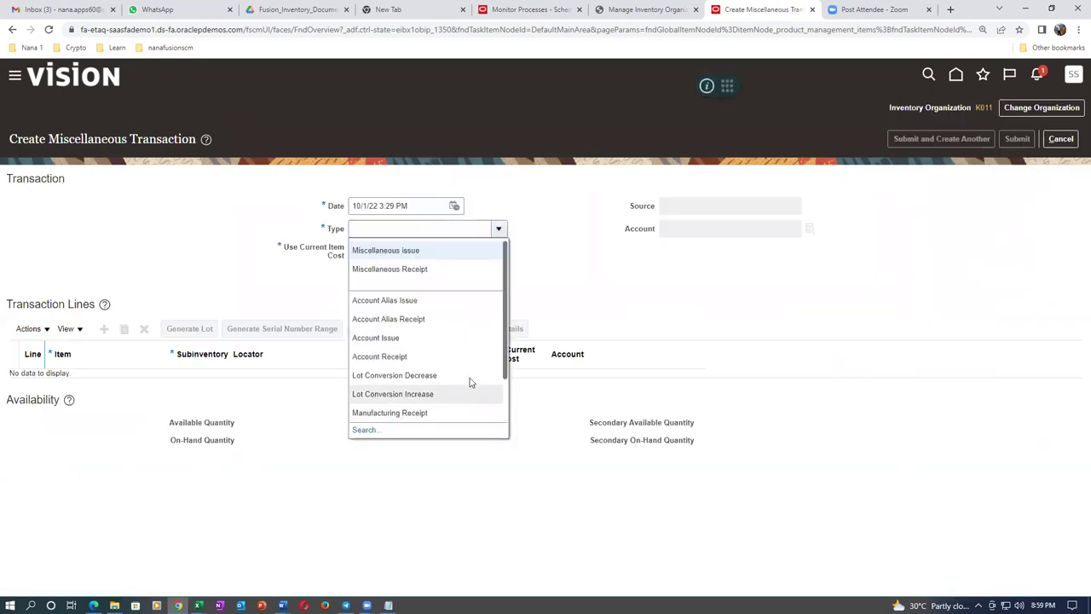
pyautogui.scroll(-1, 477, 380)
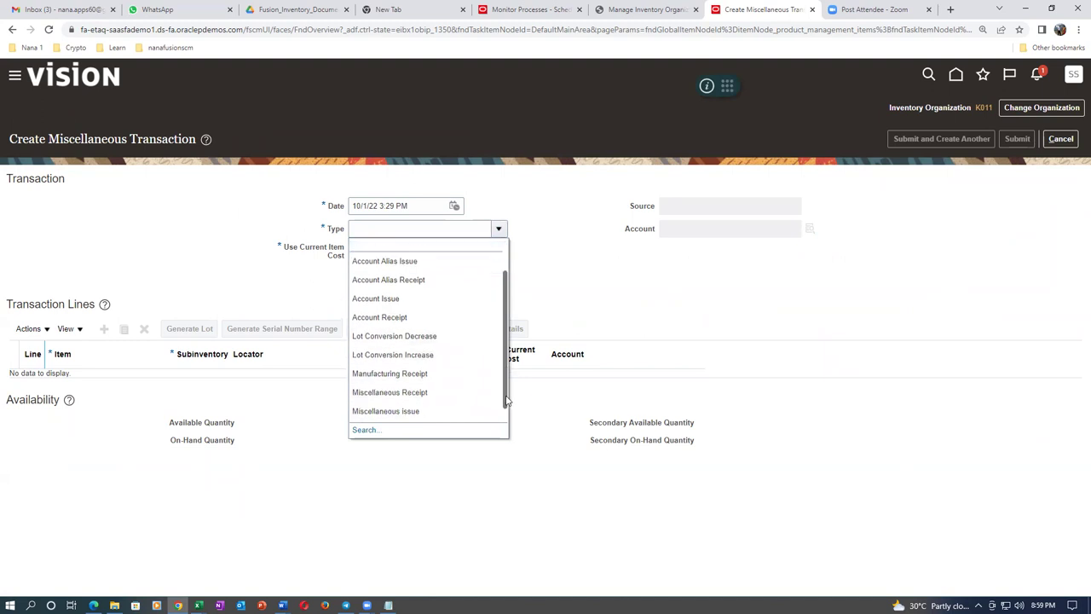
pyautogui.click(451, 412)
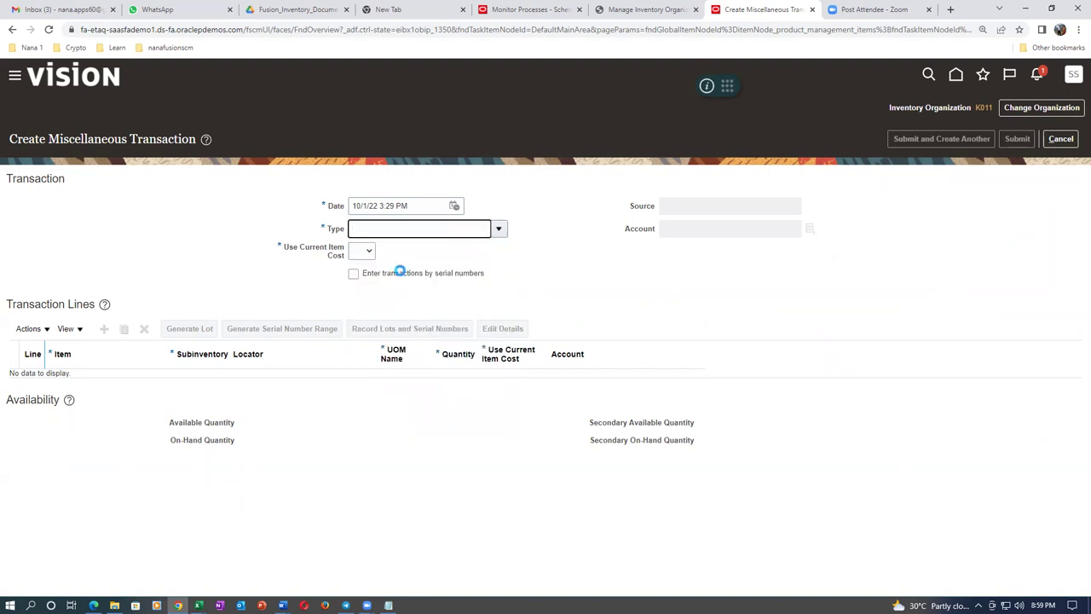
pyautogui.click(669, 230)
pyautogui.write('101.10.15925.000.000.000')
pyautogui.press('Tab')
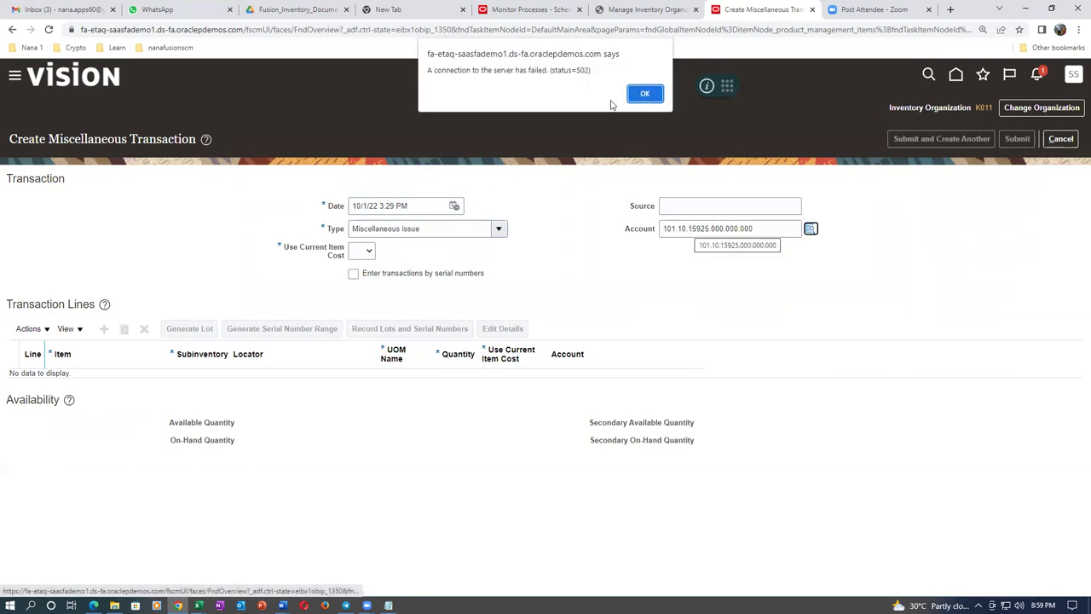
pyautogui.click(653, 99)
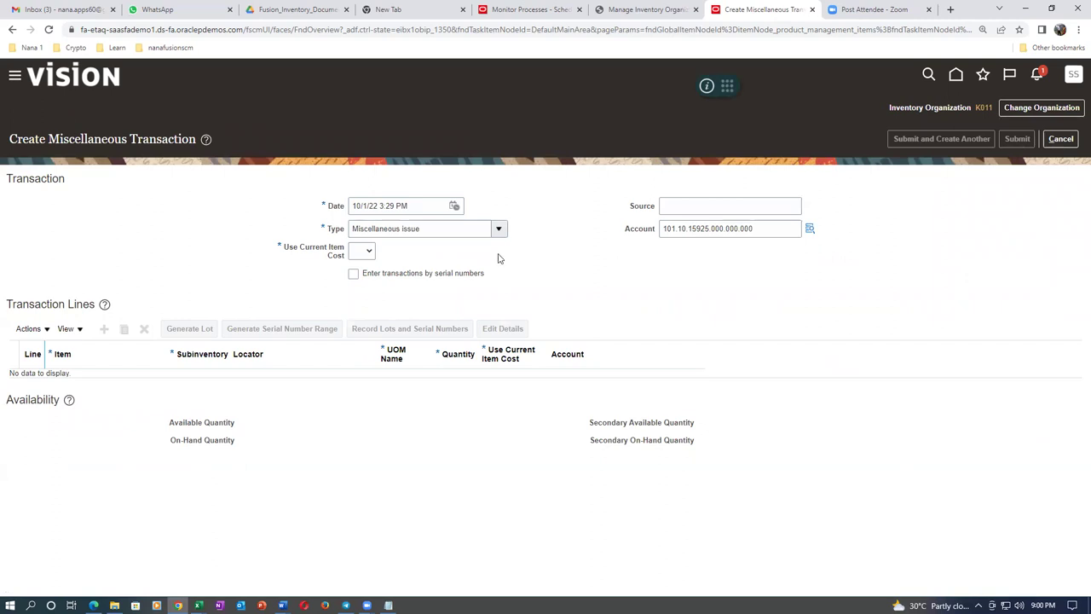
pyautogui.click(358, 251)
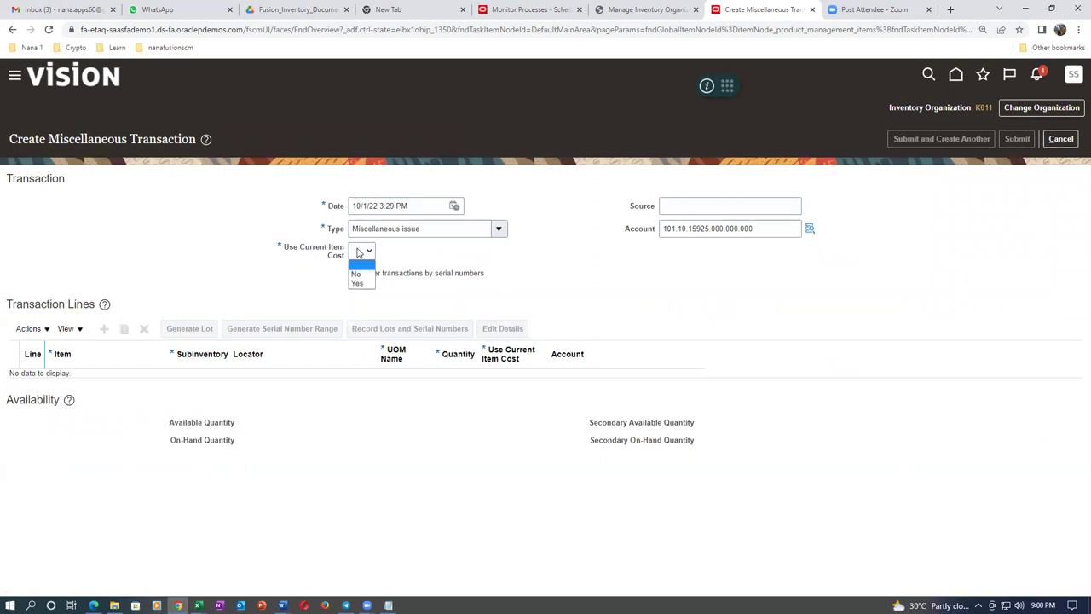
pyautogui.click(353, 274)
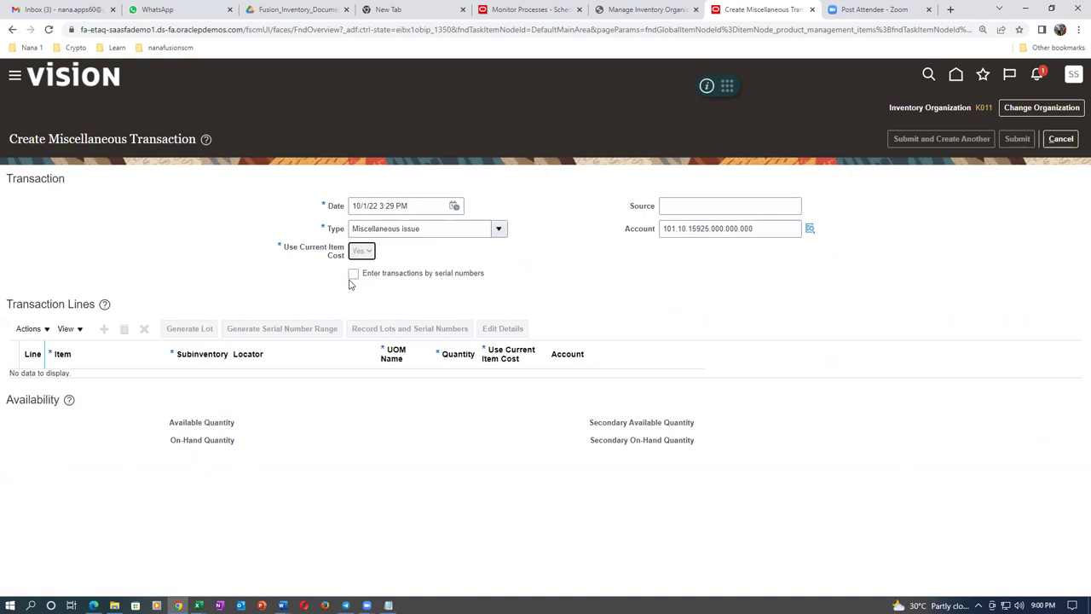
# Add a transaction line for item k0108_mat_status and open the line details.
pyautogui.click(103, 328)
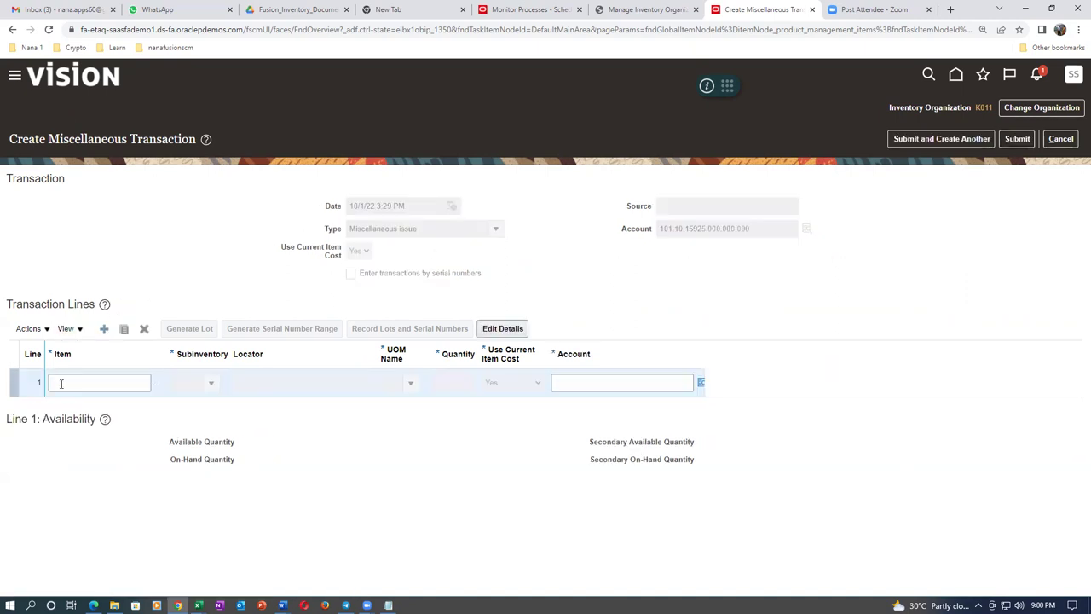
pyautogui.click(87, 384)
pyautogui.write('k0108')
pyautogui.press('Tab')
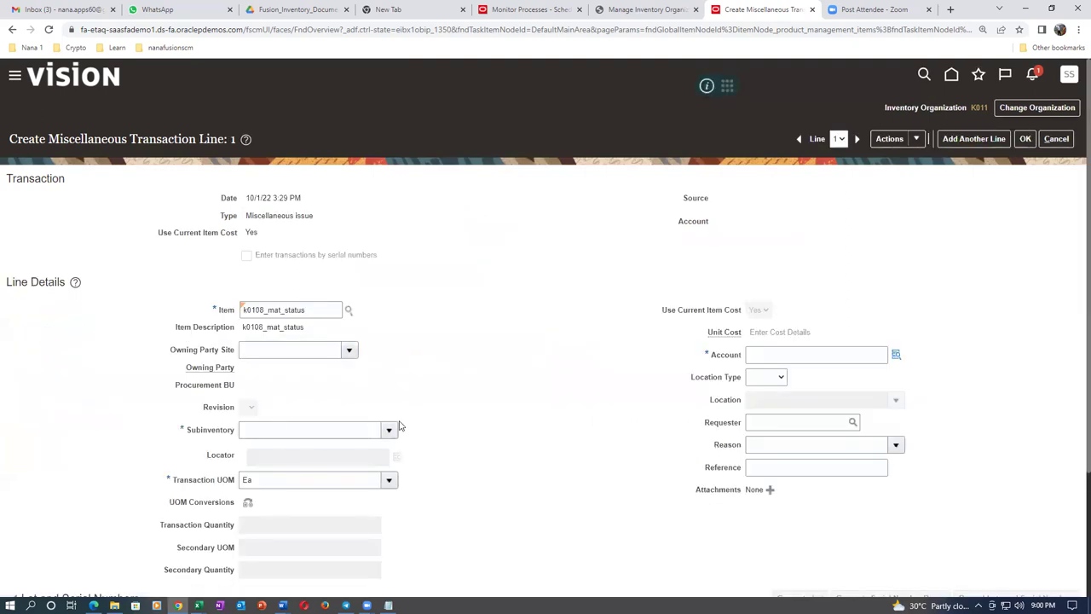
# Set the line's subinventory to K011_RMS_1 and its transaction quantity to 10.
pyautogui.click(389, 430)
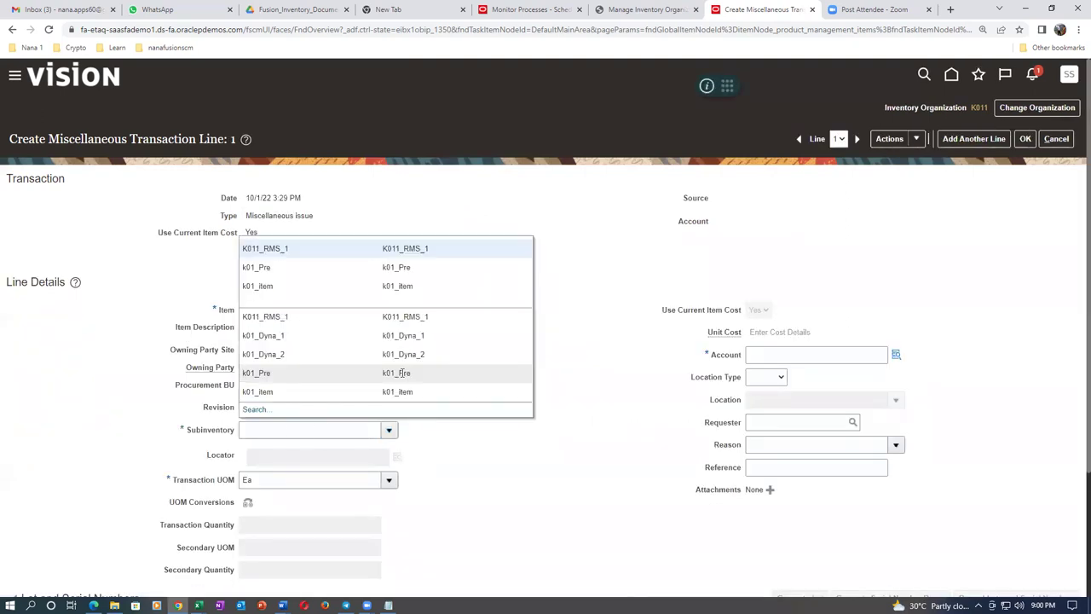
pyautogui.click(349, 322)
pyautogui.scroll(-2, 477, 473)
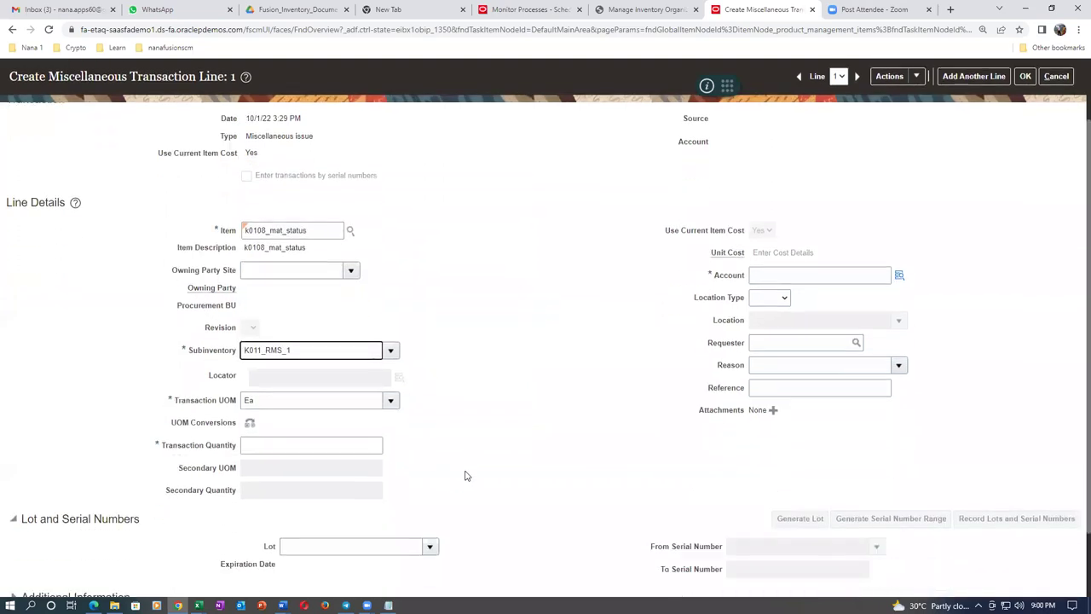
pyautogui.scroll(-1, 465, 475)
pyautogui.click(348, 367)
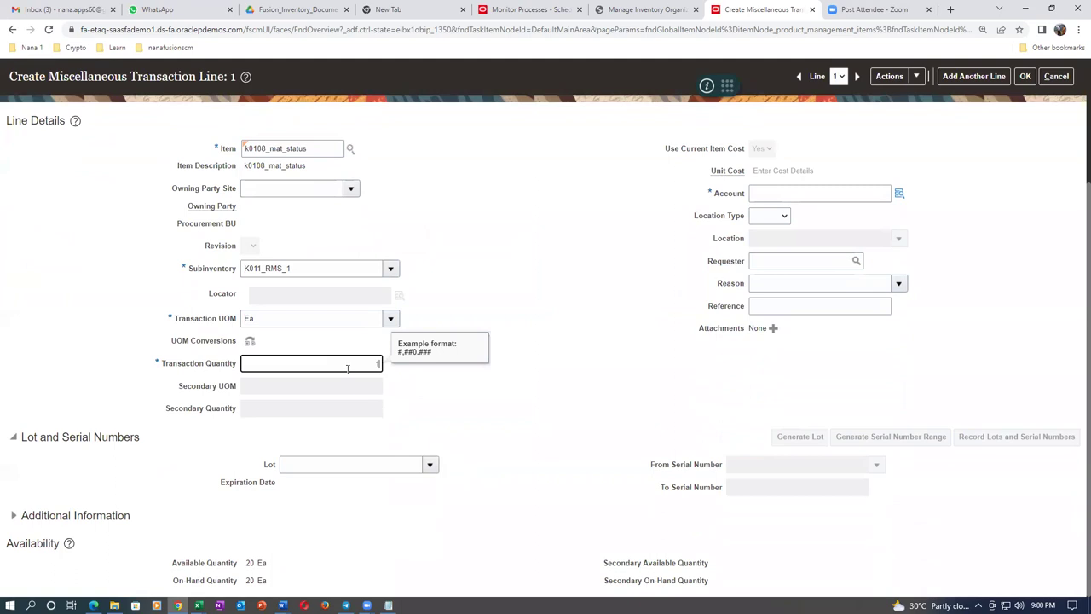
pyautogui.write('10')
pyautogui.press('Tab')
# Check which lots can be chosen for the issue line, and cancel the line details and the whole transaction.
pyautogui.click(431, 464)
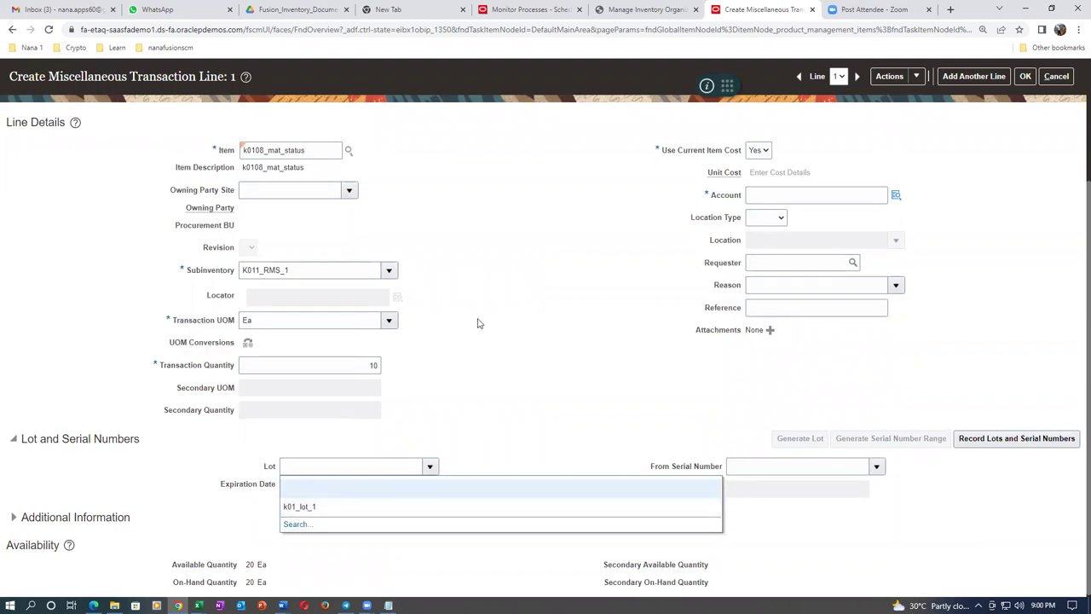
pyautogui.scroll(3, 461, 316)
pyautogui.scroll(-2, 931, 247)
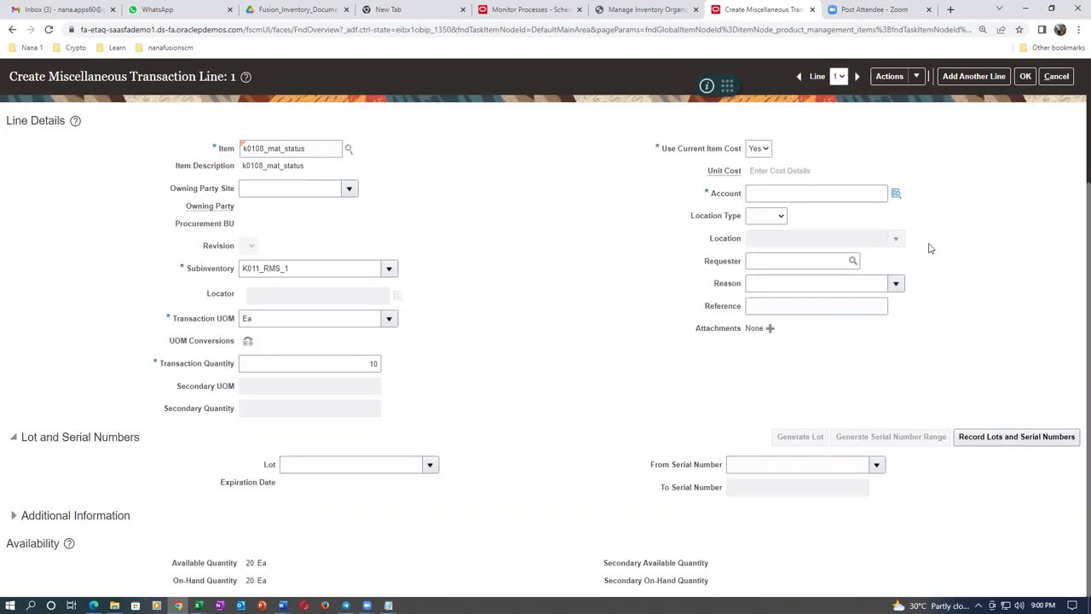
pyautogui.click(1058, 78)
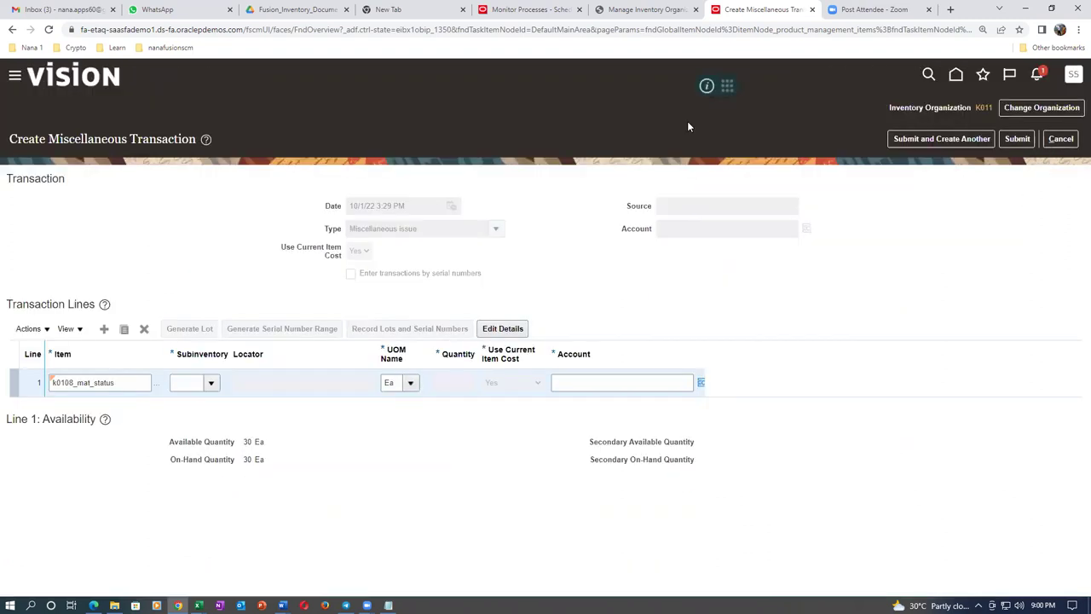
pyautogui.click(1060, 140)
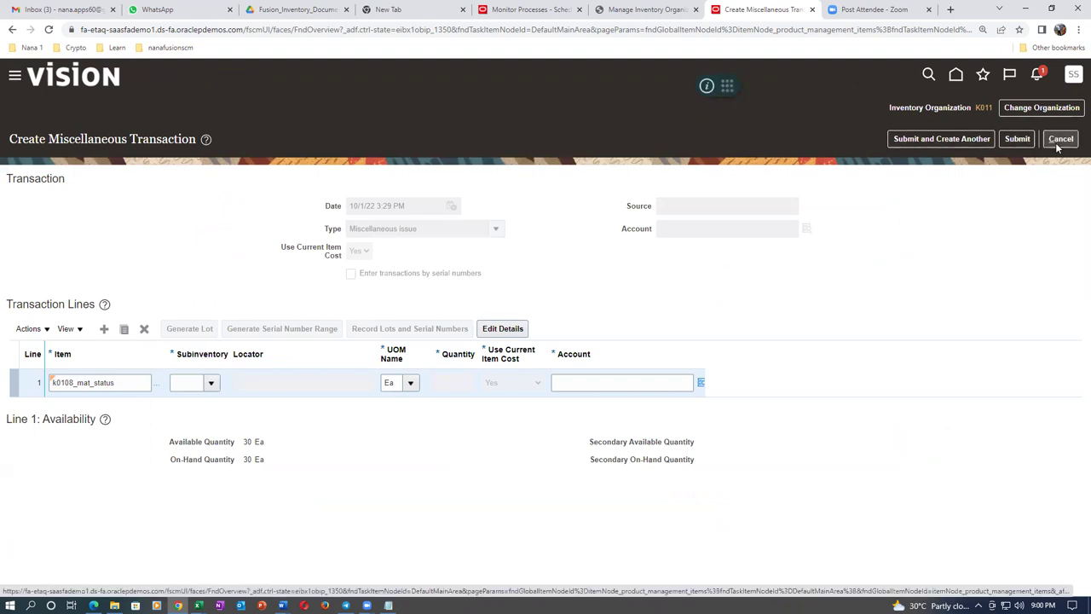
pyautogui.click(1057, 143)
pyautogui.click(701, 347)
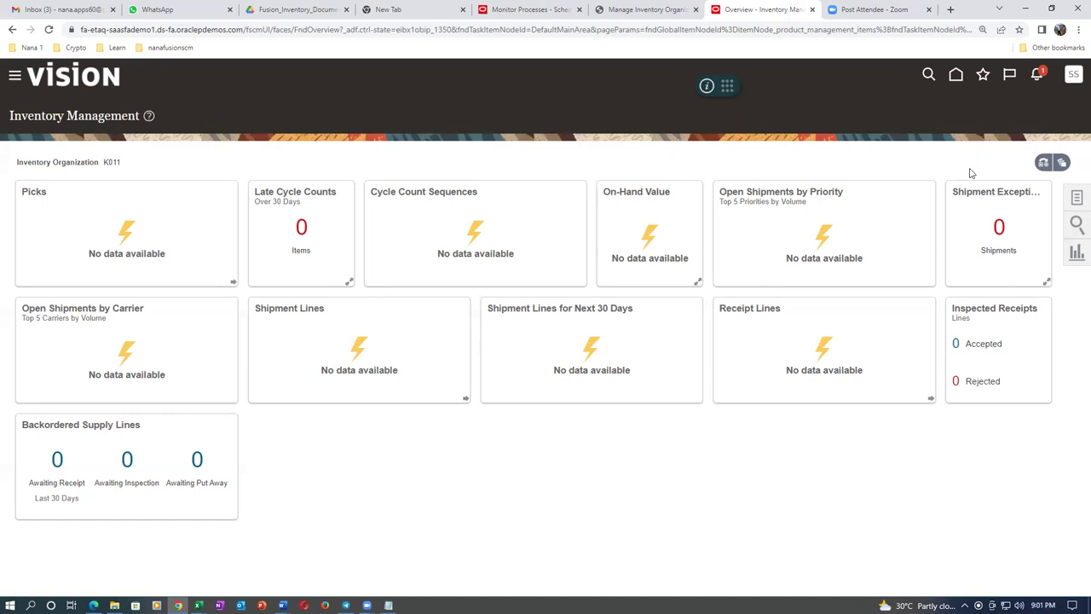
# Leave Inventory Management and open the Setup and Maintenance work area.
pyautogui.click(1076, 199)
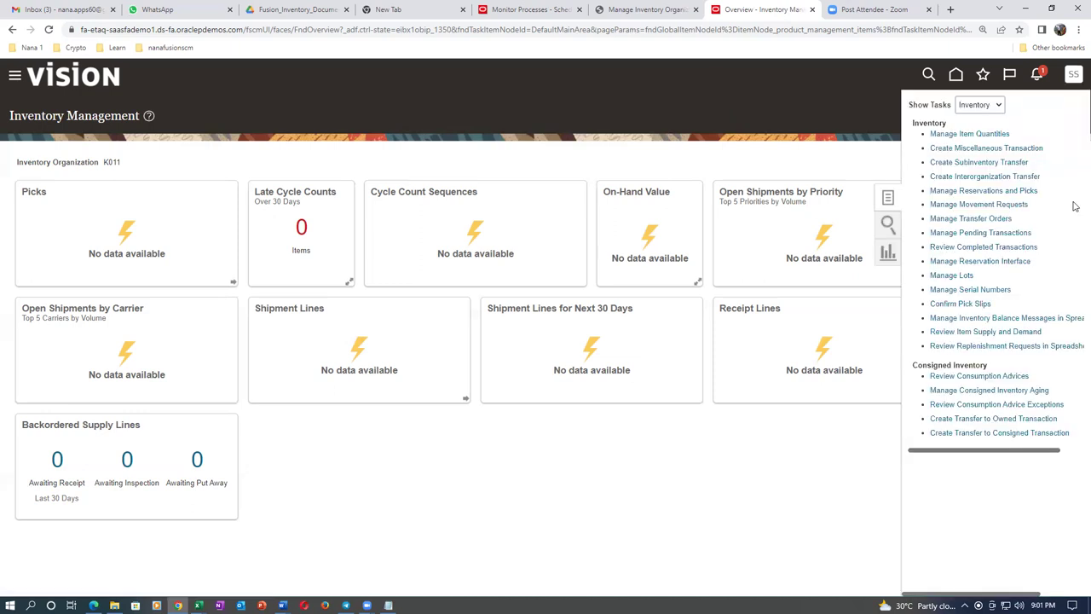
pyautogui.click(980, 177)
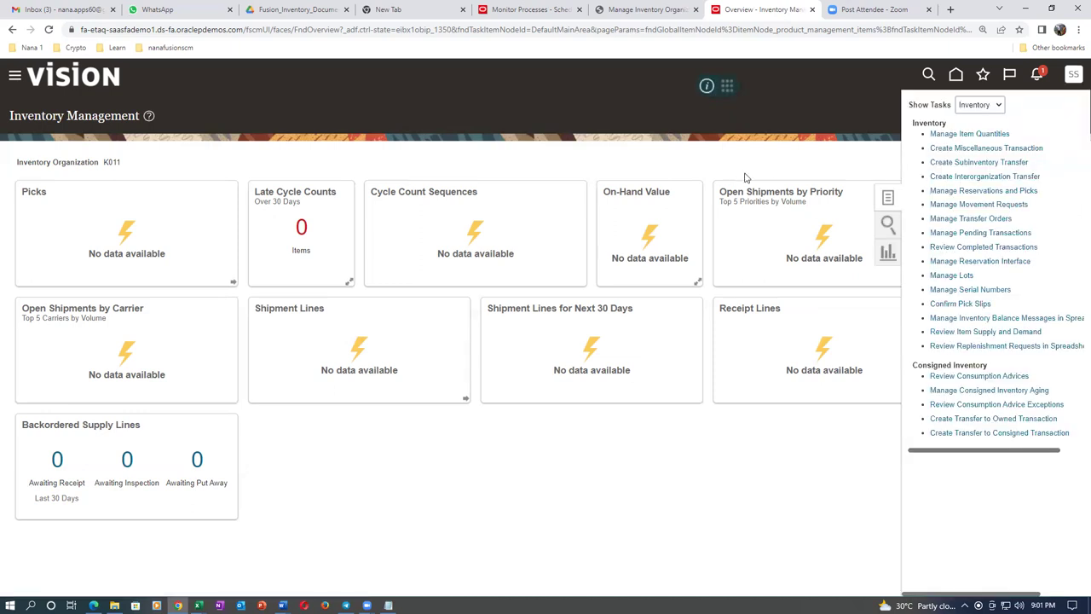
pyautogui.click(1073, 74)
pyautogui.click(838, 262)
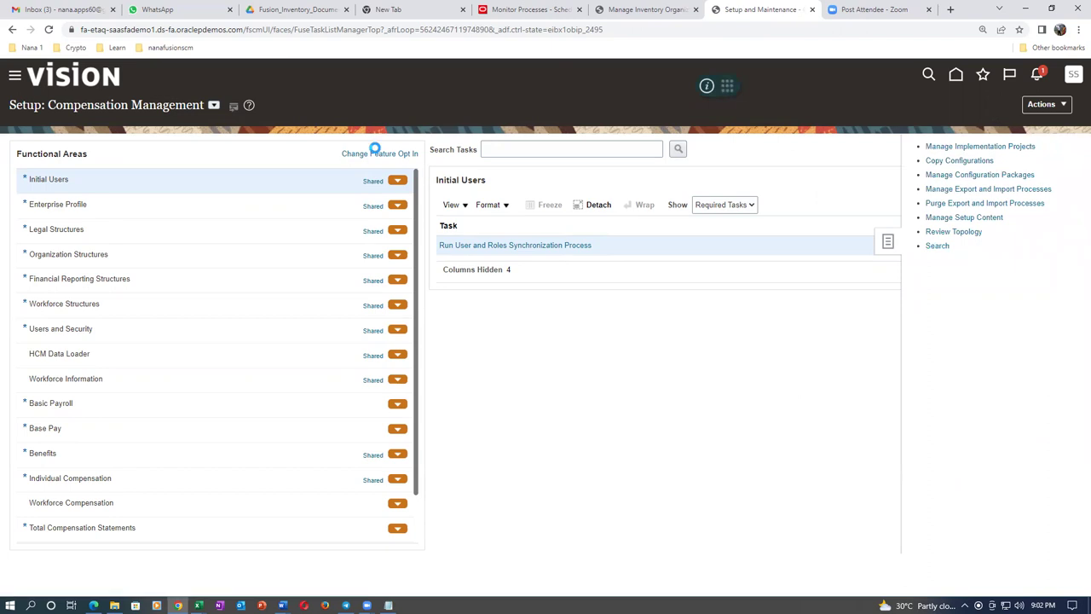
# Search the setup tasks for man%sub%loca% and open Manage Subinventories and Locators.
pyautogui.click(383, 150)
pyautogui.write('man')
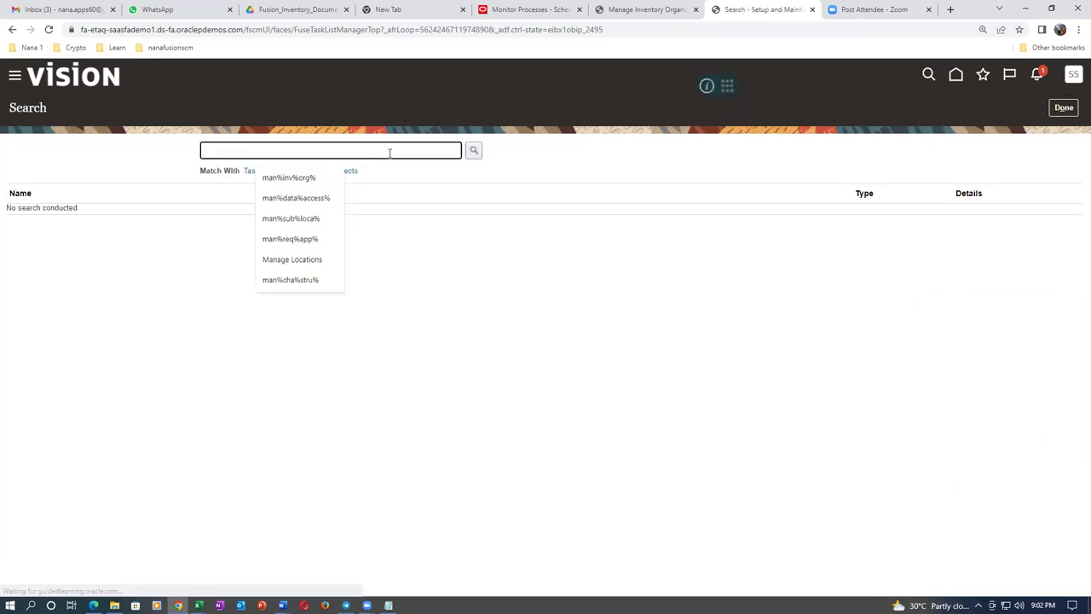
pyautogui.write('%sub%loca%')
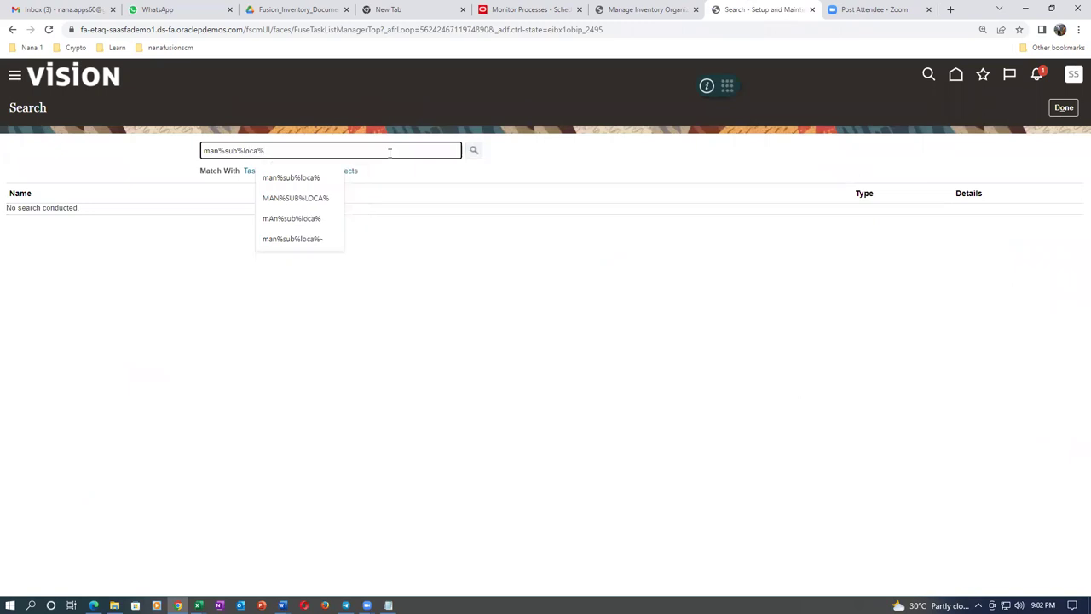
pyautogui.press('Return')
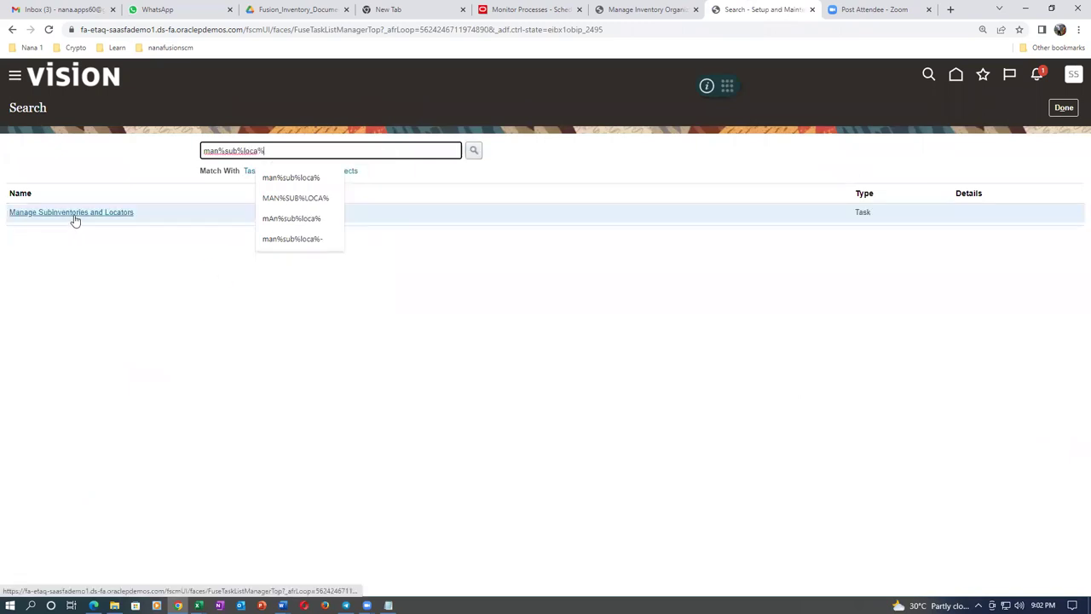
pyautogui.click(73, 215)
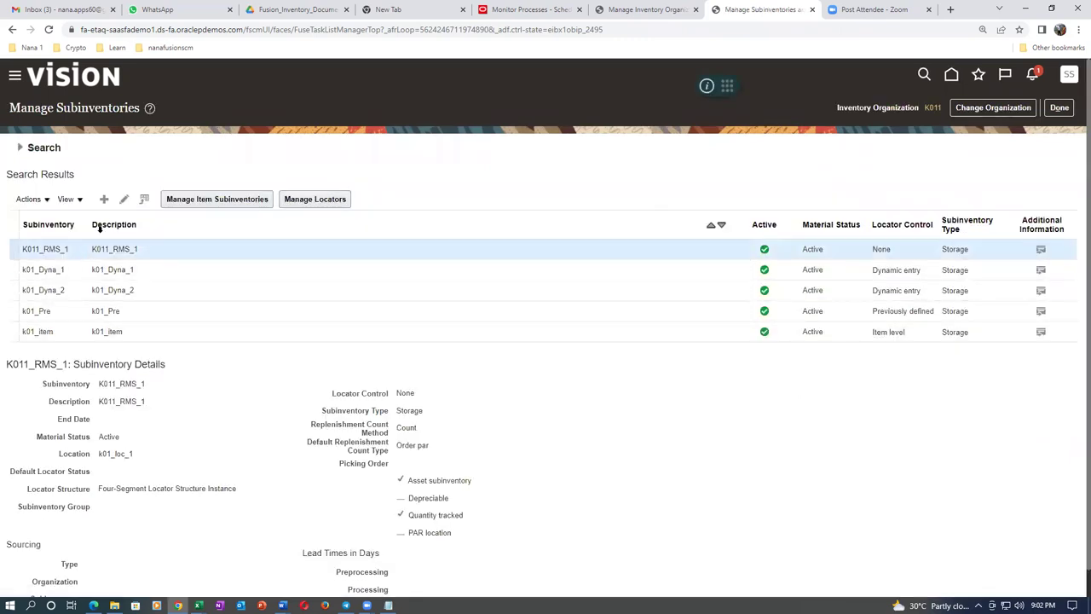
# Open subinventory K011_RMS_1 for editing, view its material status choices, and cancel the edit.
pyautogui.click(124, 200)
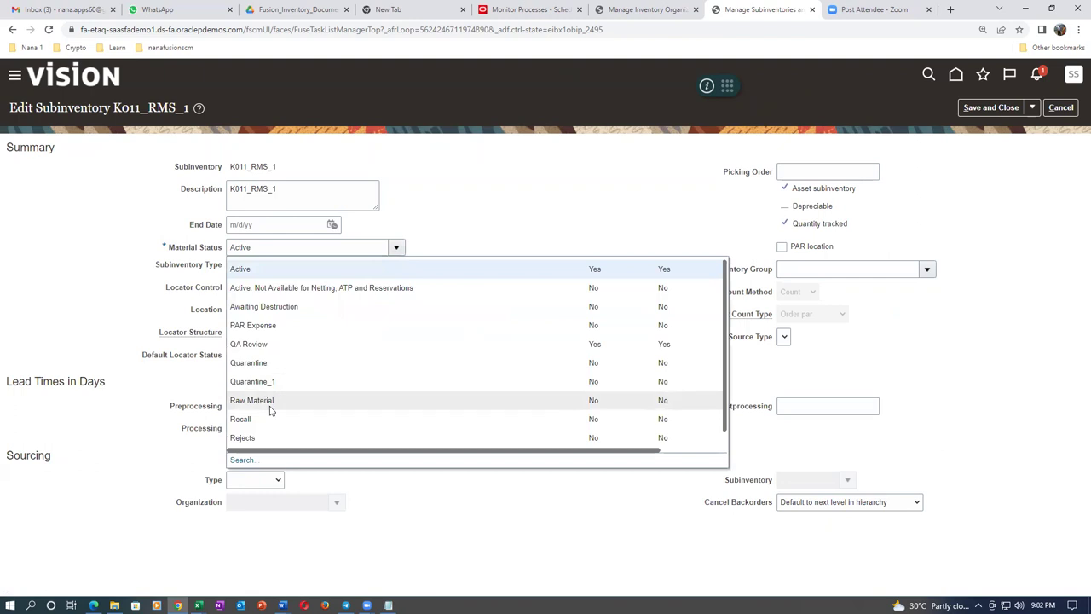
pyautogui.scroll(-1, 271, 415)
pyautogui.press('Escape')
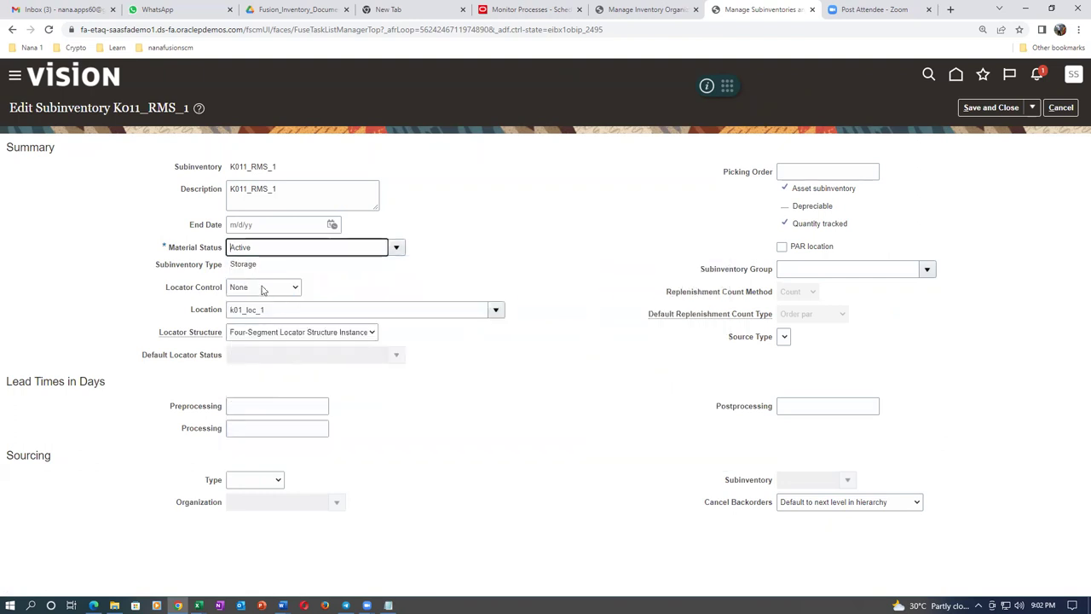
pyautogui.click(1060, 107)
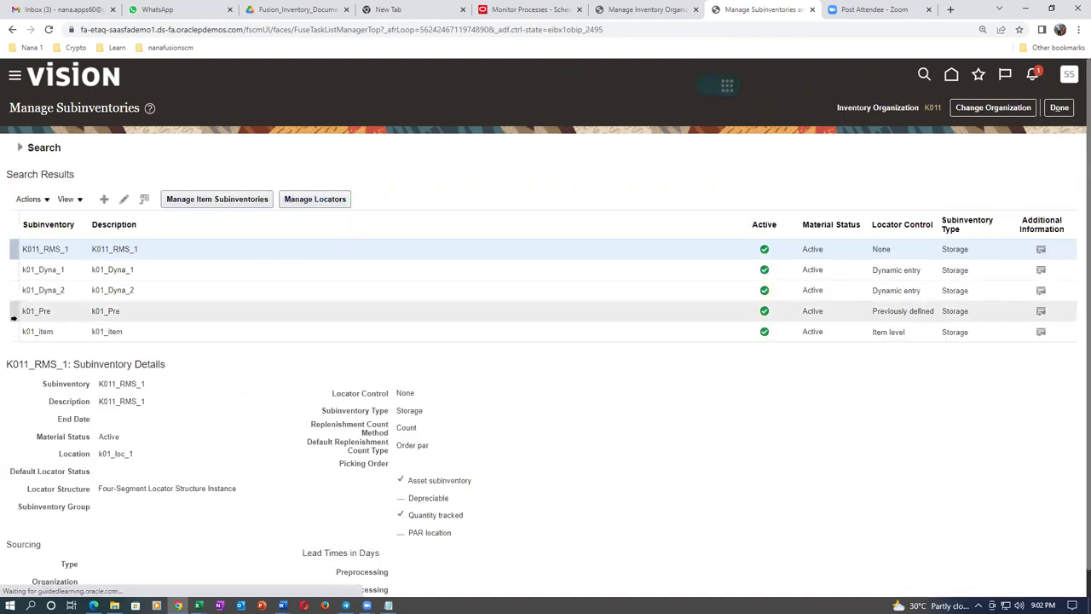
# Choose material status k01_disallow for locator 1*1*1 of subinventory k01_Pre, cancel the edit, and return to the subinventory list.
pyautogui.click(14, 314)
pyautogui.click(331, 201)
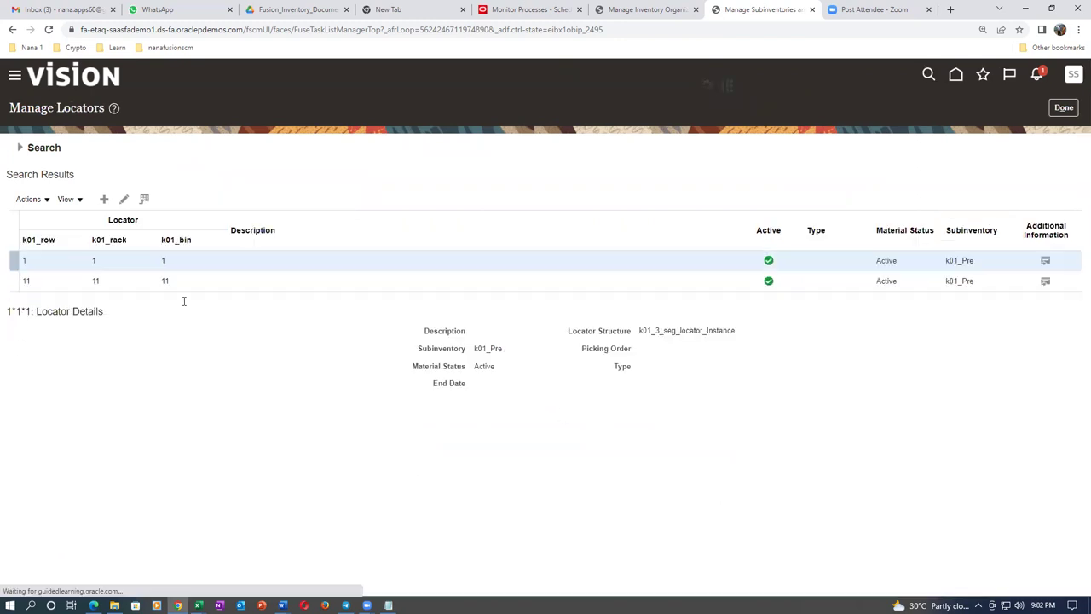
pyautogui.click(124, 200)
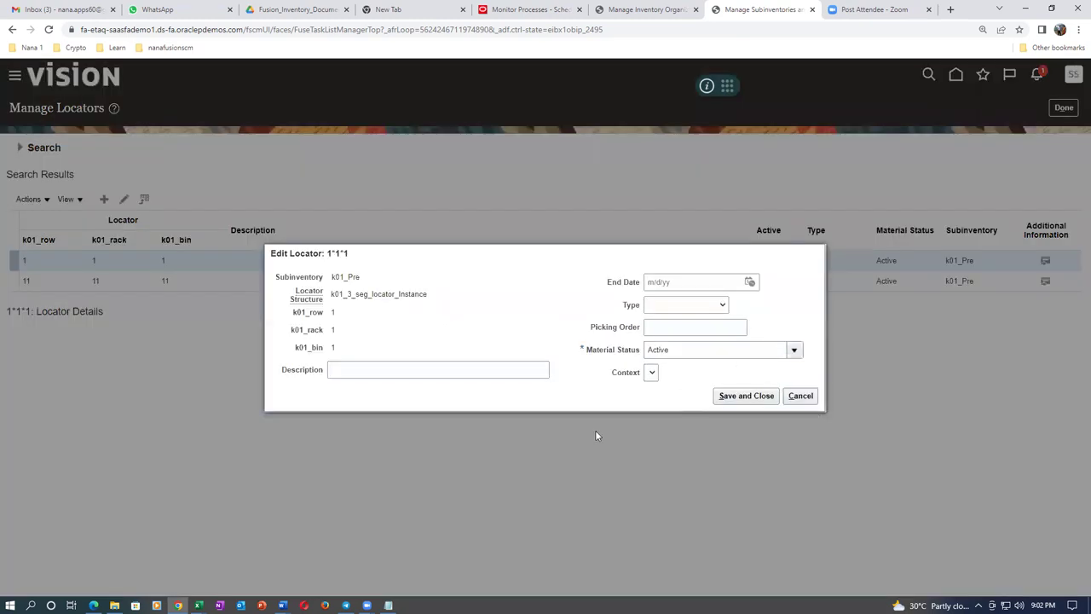
pyautogui.scroll(-1, 426, 526)
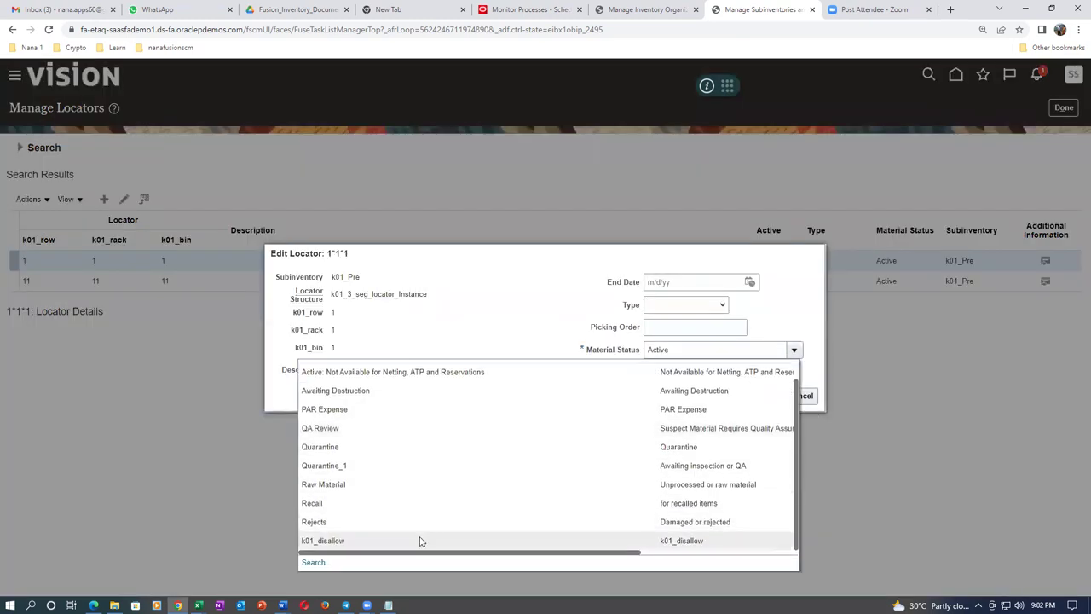
pyautogui.click(419, 541)
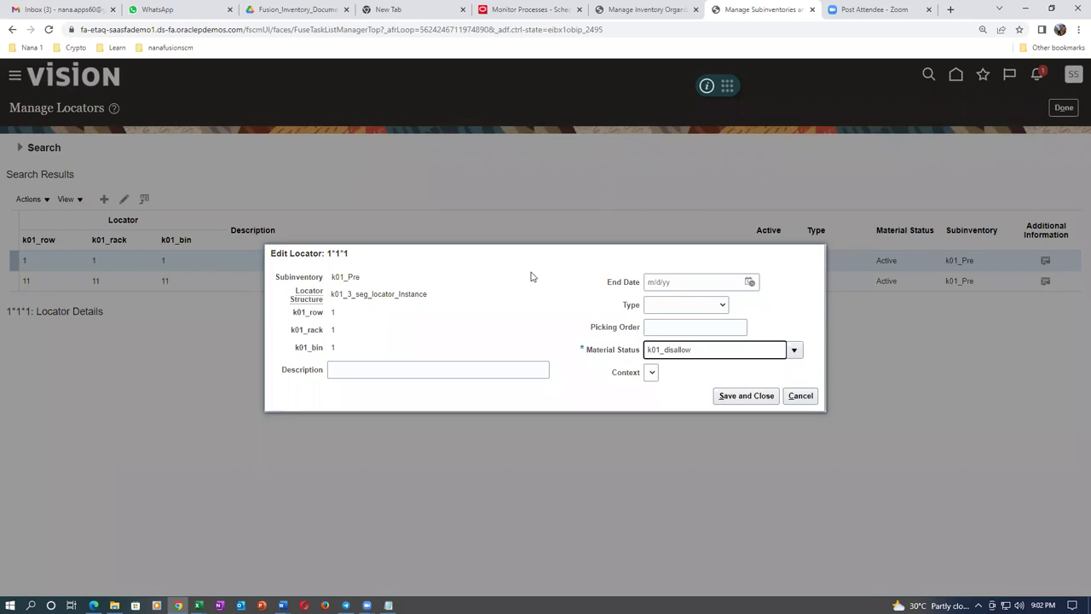
pyautogui.click(802, 394)
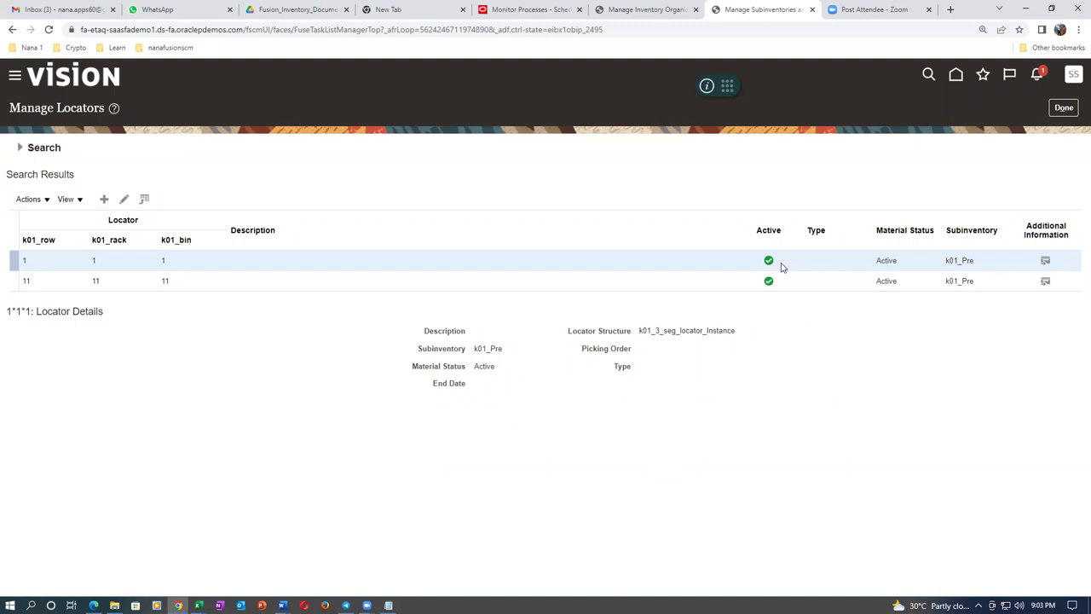
pyautogui.click(1064, 109)
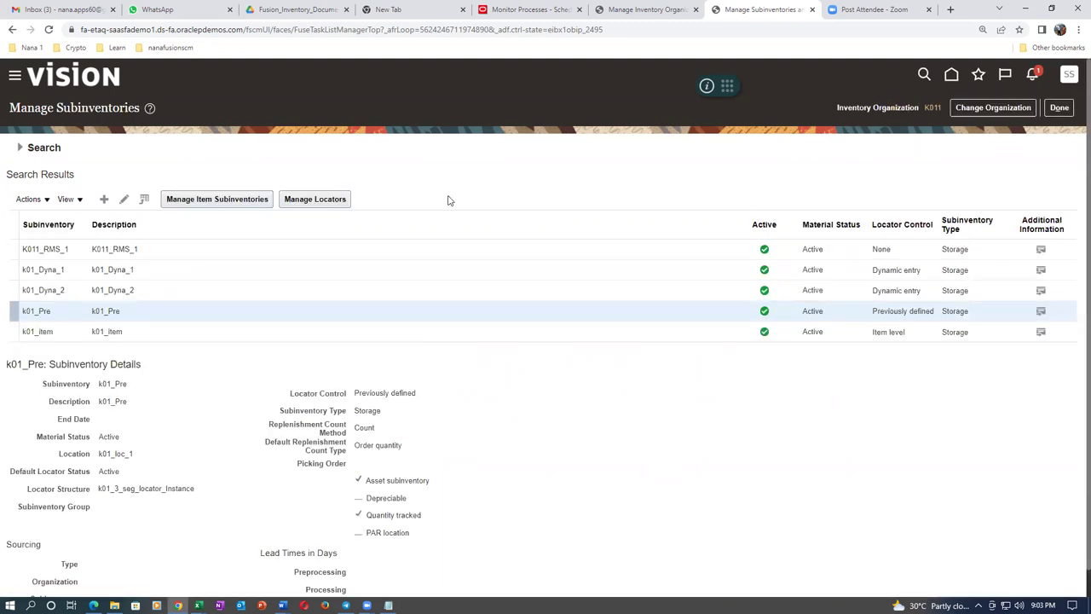
# Switch to the Fusion_Inventory_Procurement_Work_Sheet workbook in Excel to view the topic list.
pyautogui.hotkey('alt', 'Tab')
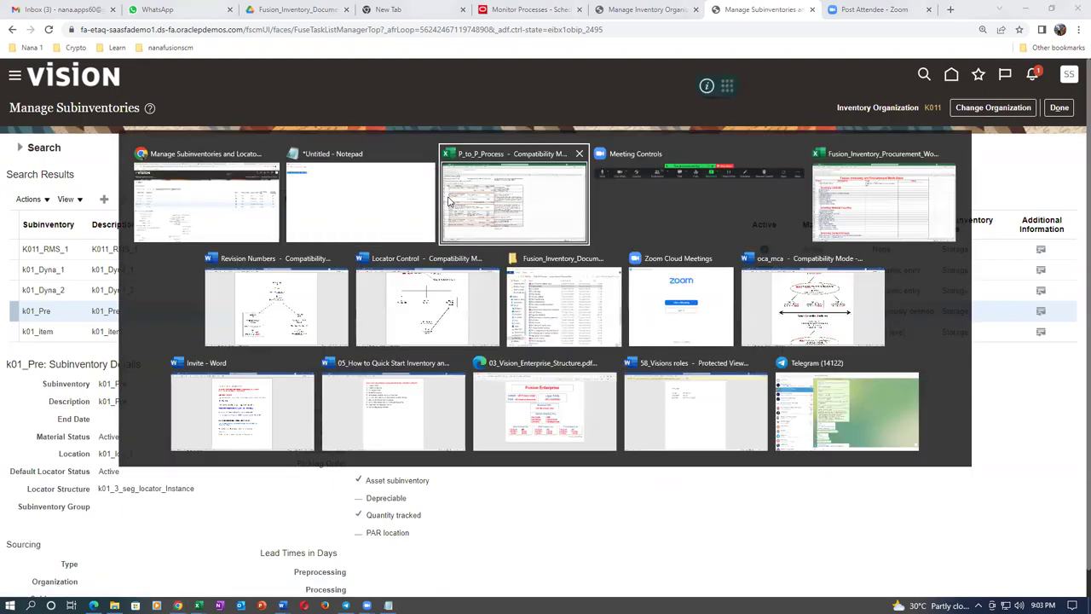
pyautogui.click(449, 200)
pyautogui.hotkey('alt', 'Tab')
pyautogui.hotkey('alt', 'Tab')
pyautogui.hotkey('alt', 'Tab')
pyautogui.hotkey('alt', 'Tab')
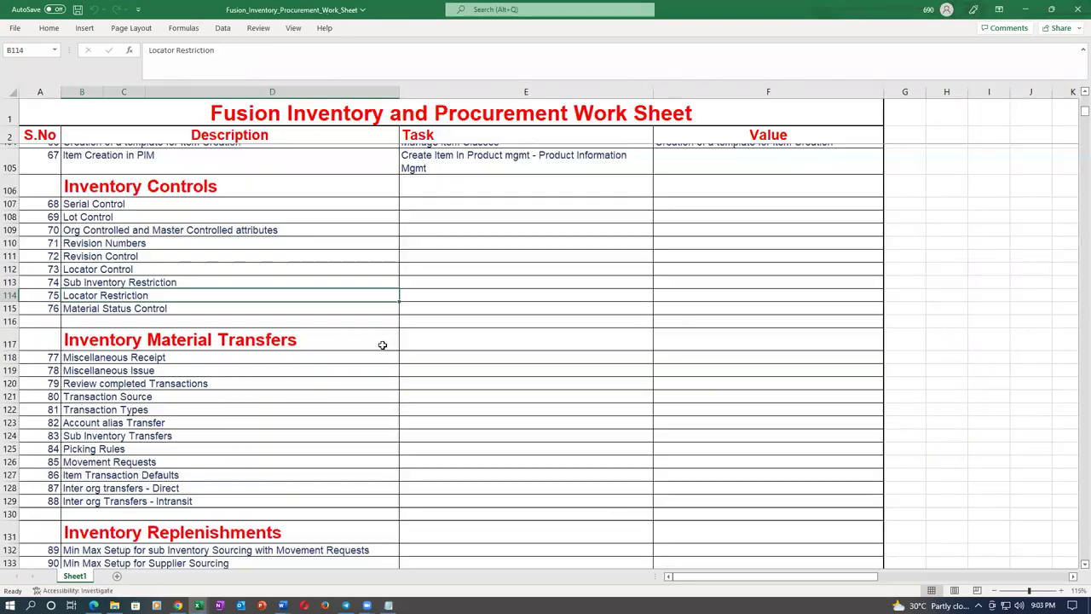
# Highlight the Inventory Controls topics 68 to 76 and the Inventory Material Transfers topics 77 to 88 for review.
pyautogui.click(179, 411)
pyautogui.moveTo(172, 208); pyautogui.dragTo(170, 307)
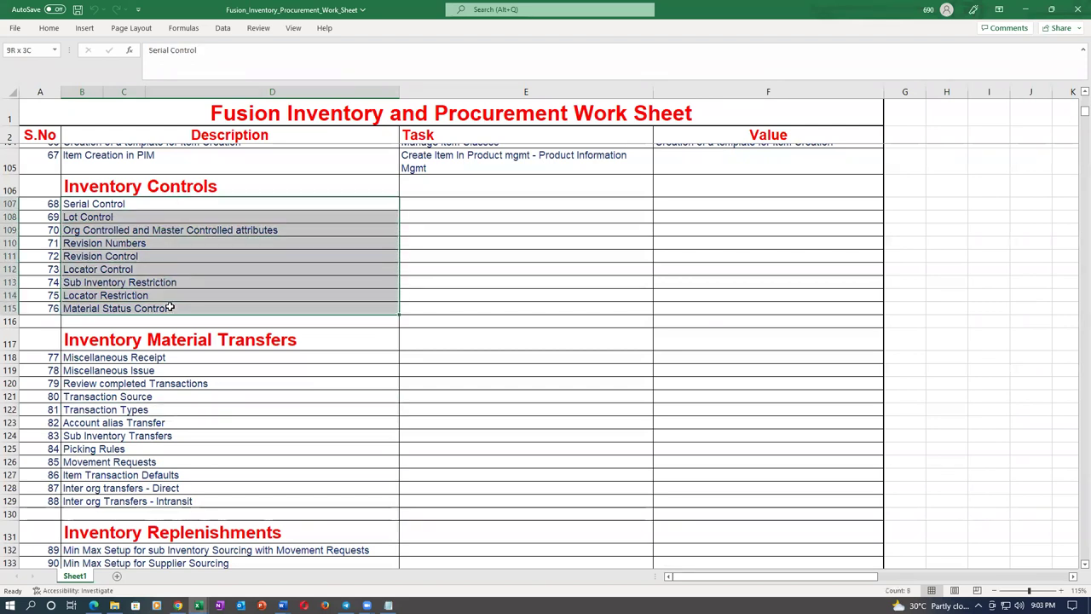
pyautogui.moveTo(199, 361); pyautogui.dragTo(232, 501)
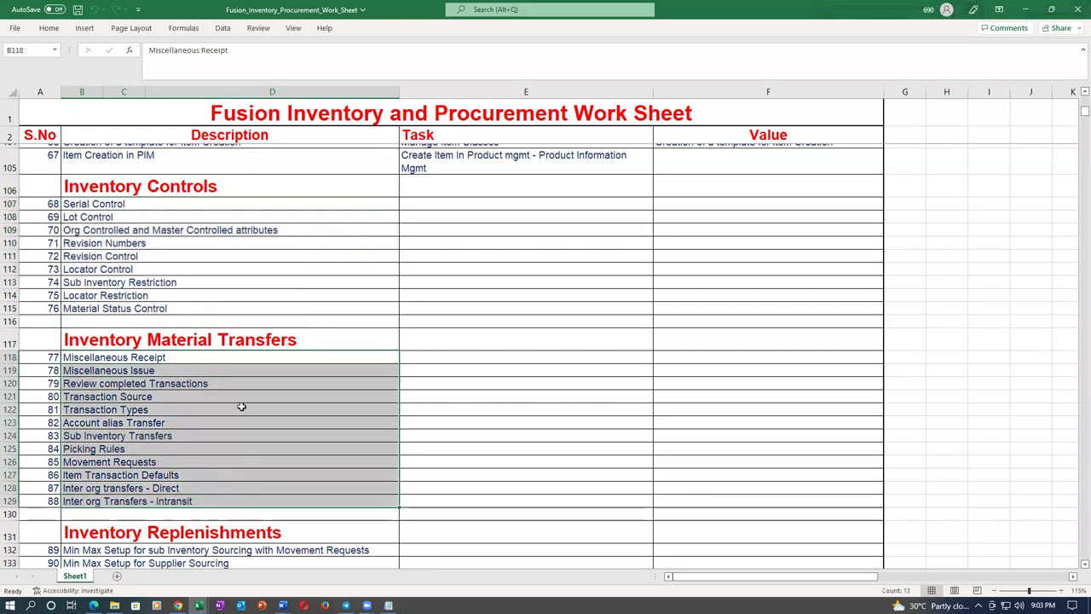
# Review the four Inventory Replenishments topics on min-max setup and planning in rows 132 to 135.
pyautogui.scroll(-3, 267, 403)
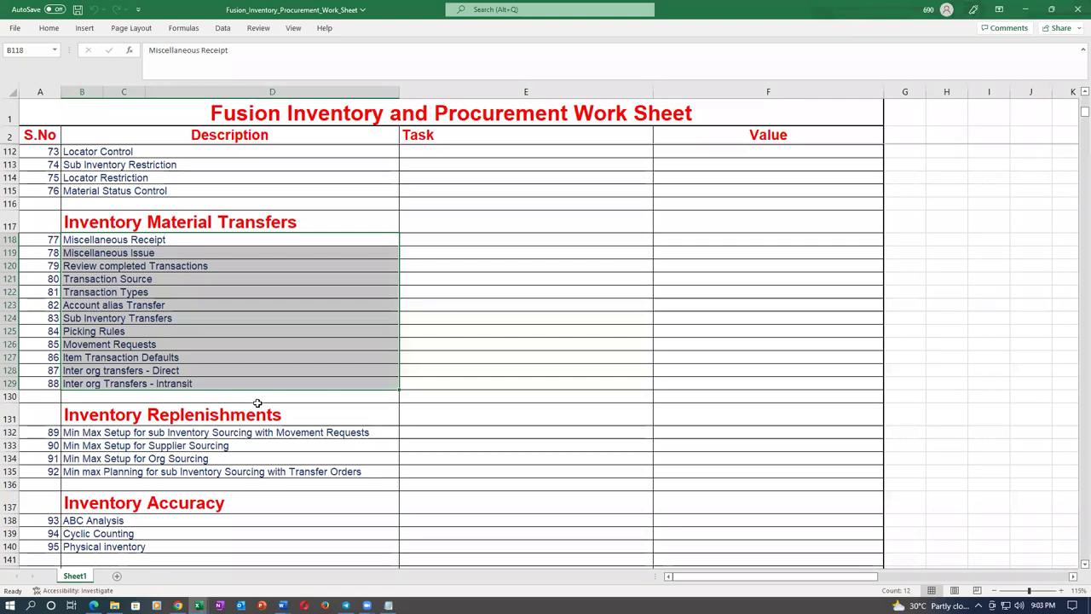
pyautogui.click(223, 433)
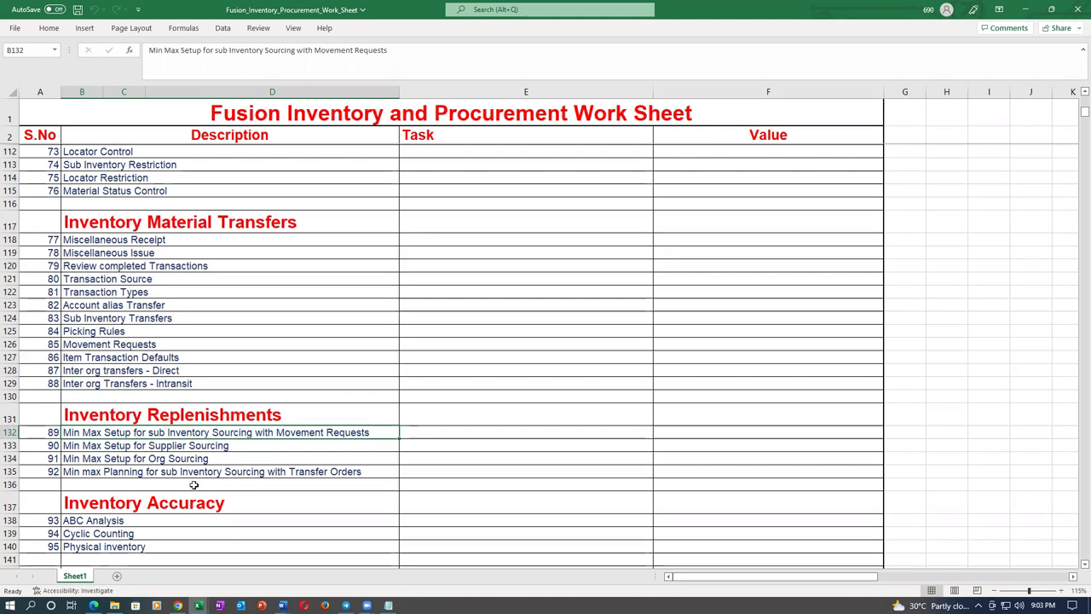
pyautogui.click(96, 474)
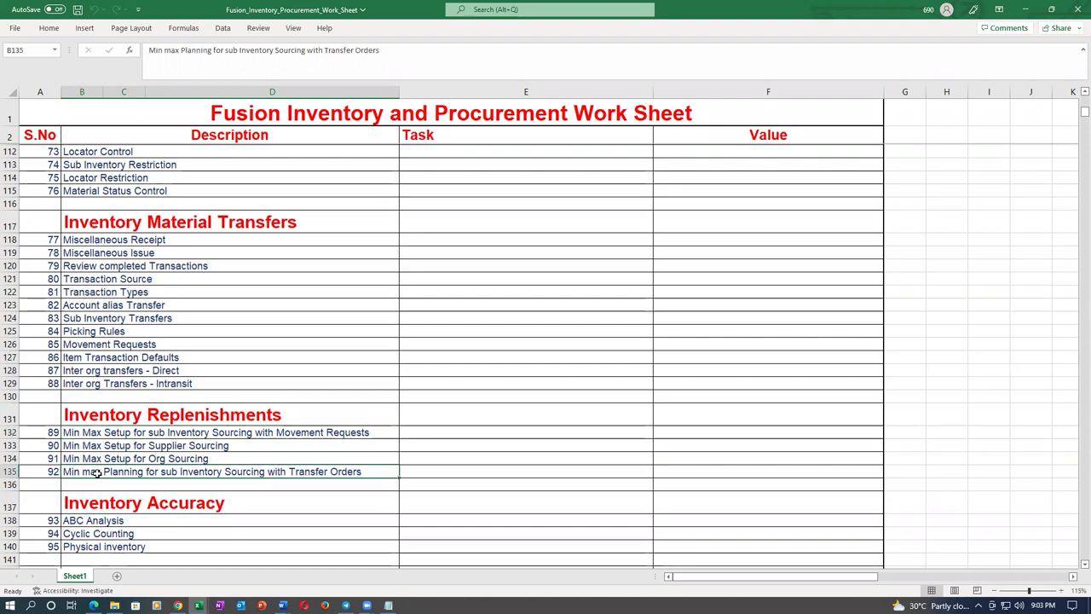
pyautogui.click(109, 459)
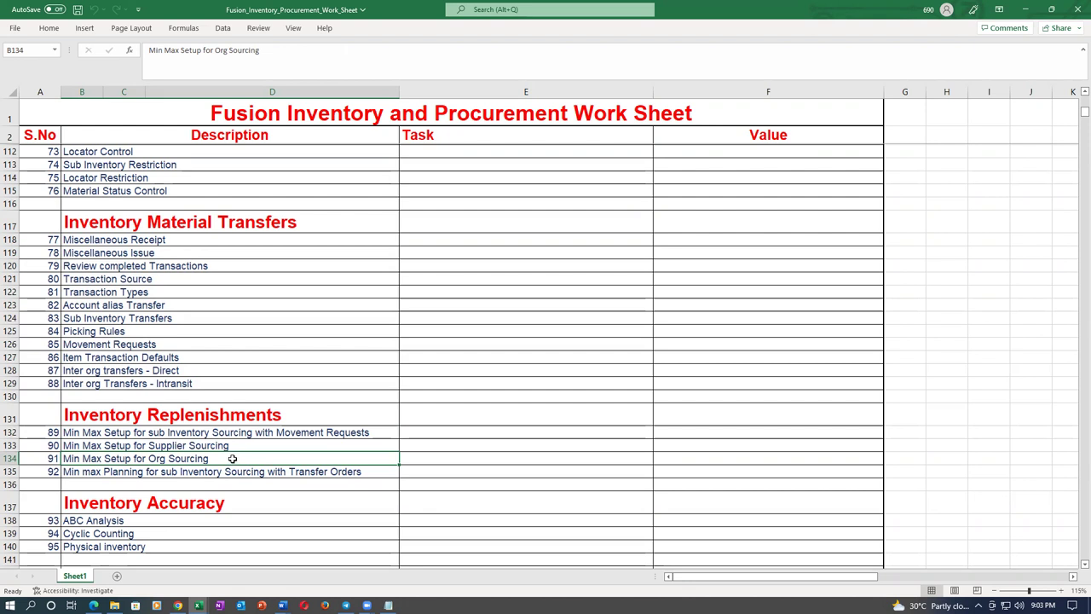
pyautogui.click(193, 473)
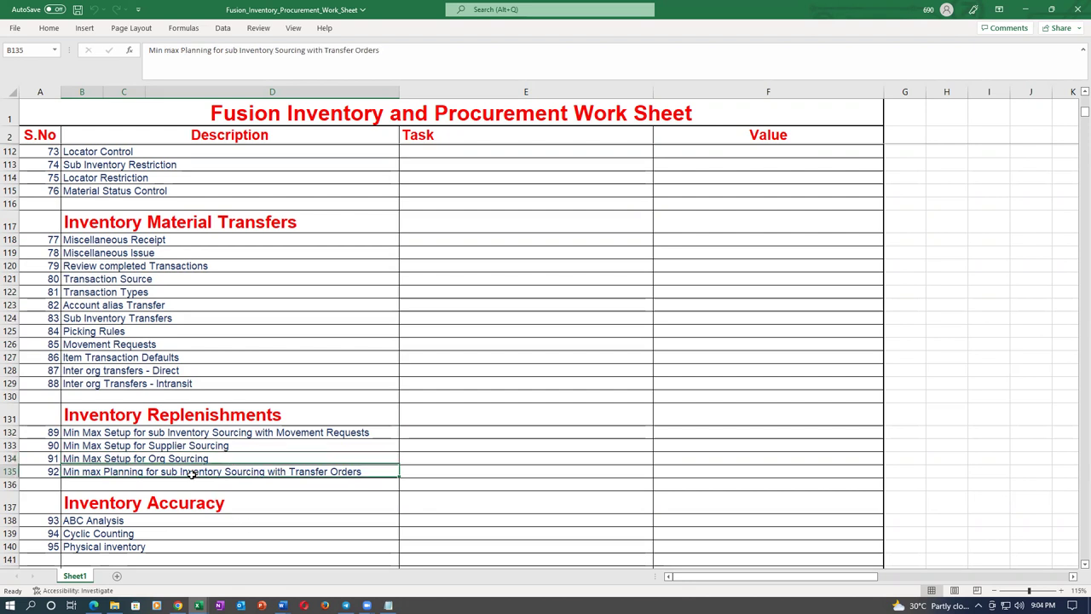
pyautogui.moveTo(210, 459); pyautogui.dragTo(215, 474)
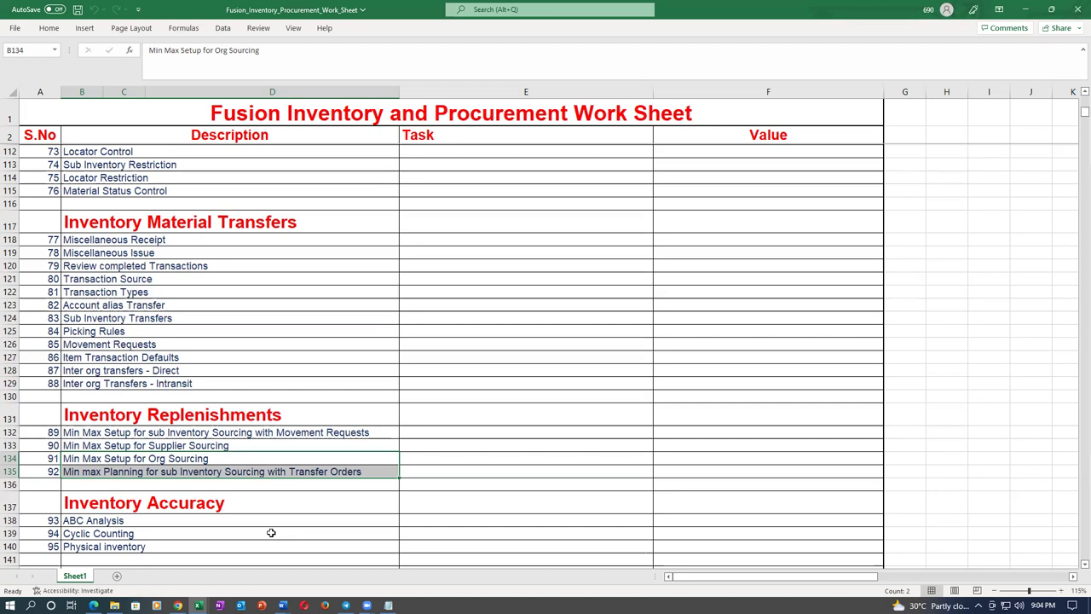
pyautogui.click(75, 432)
pyautogui.moveTo(75, 433); pyautogui.dragTo(91, 472)
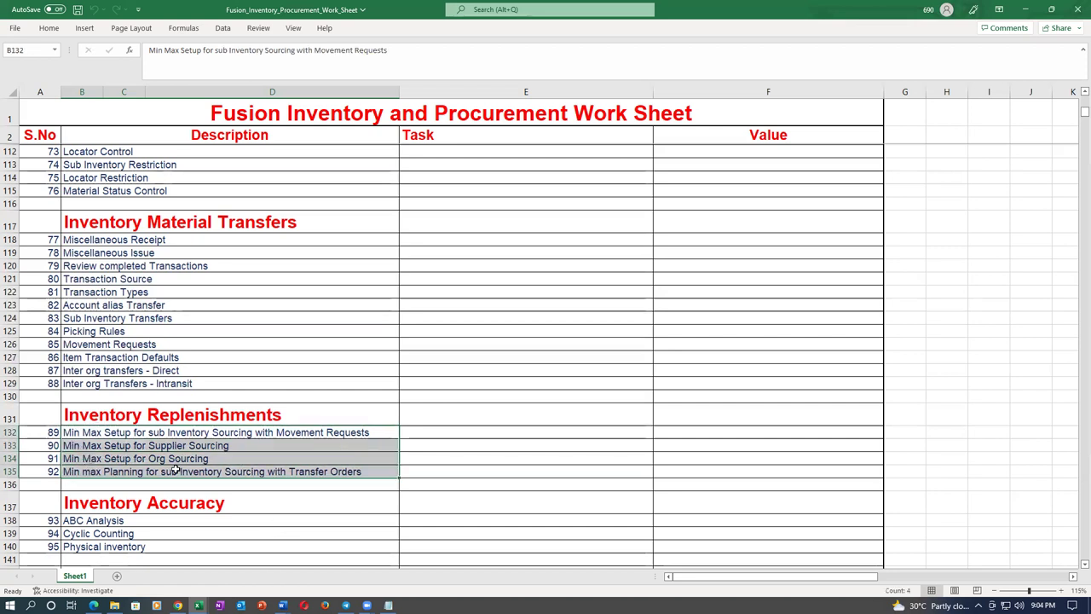
pyautogui.click(285, 507)
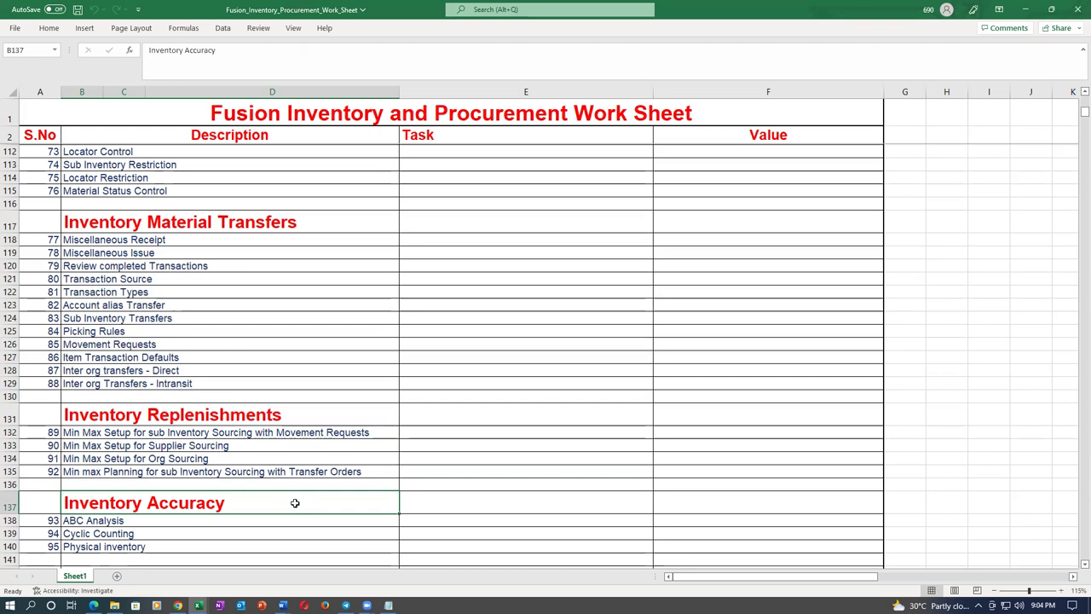
pyautogui.moveTo(82, 434); pyautogui.dragTo(87, 465)
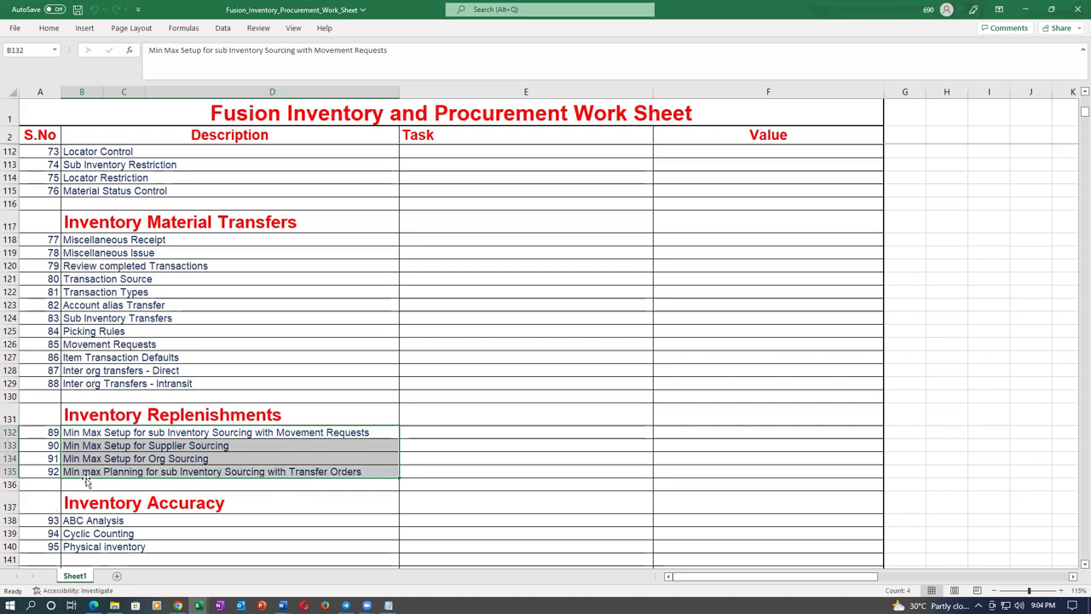
pyautogui.click(85, 471)
pyautogui.click(94, 459)
pyautogui.click(101, 445)
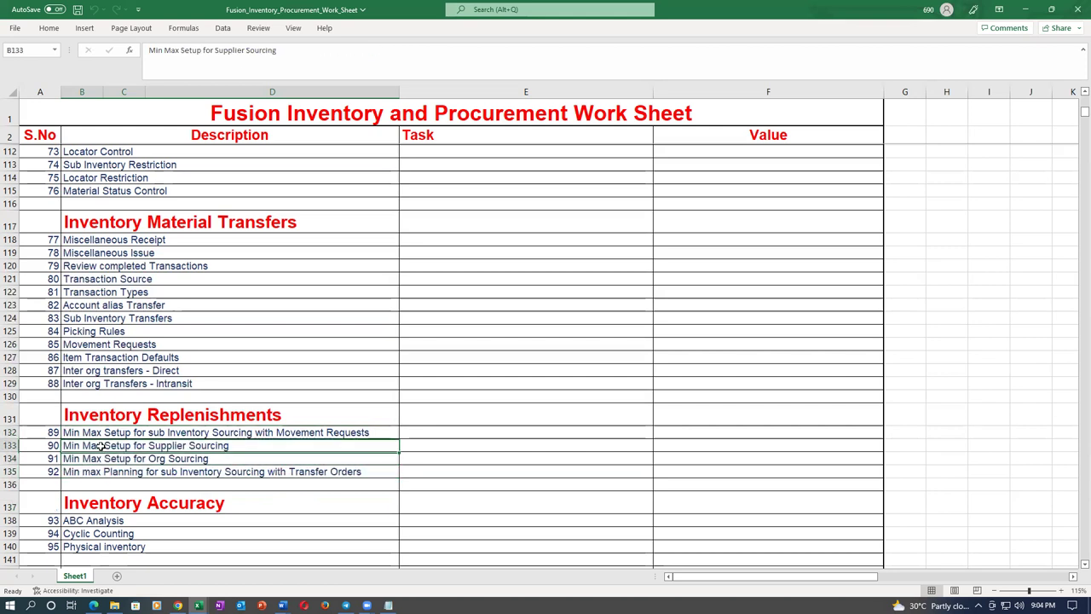
pyautogui.click(102, 433)
pyautogui.moveTo(105, 433); pyautogui.dragTo(108, 472)
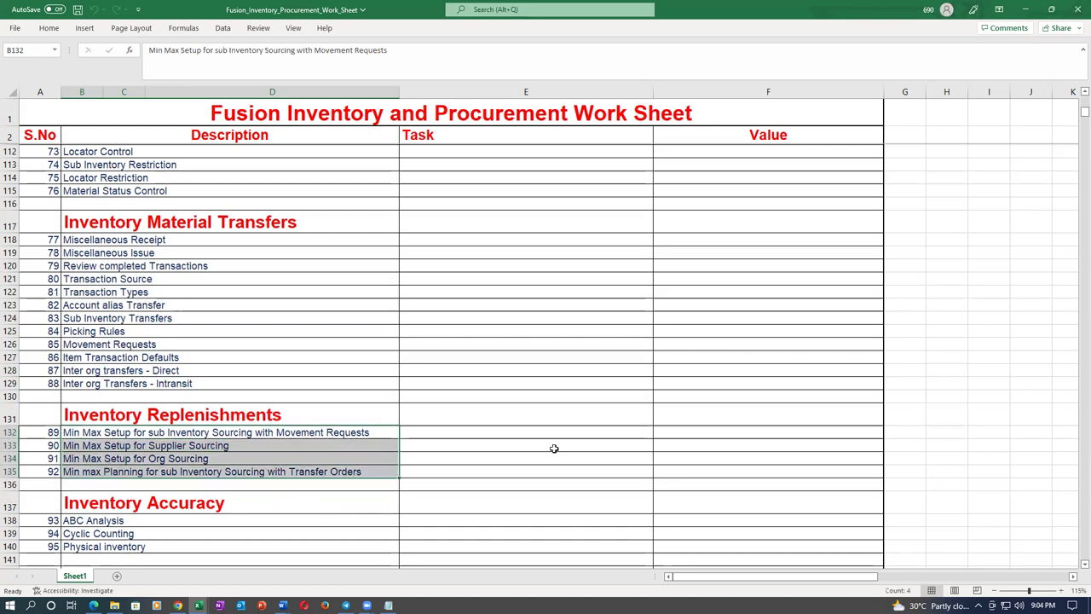
pyautogui.click(417, 435)
pyautogui.click(420, 448)
pyautogui.click(420, 457)
pyautogui.click(417, 471)
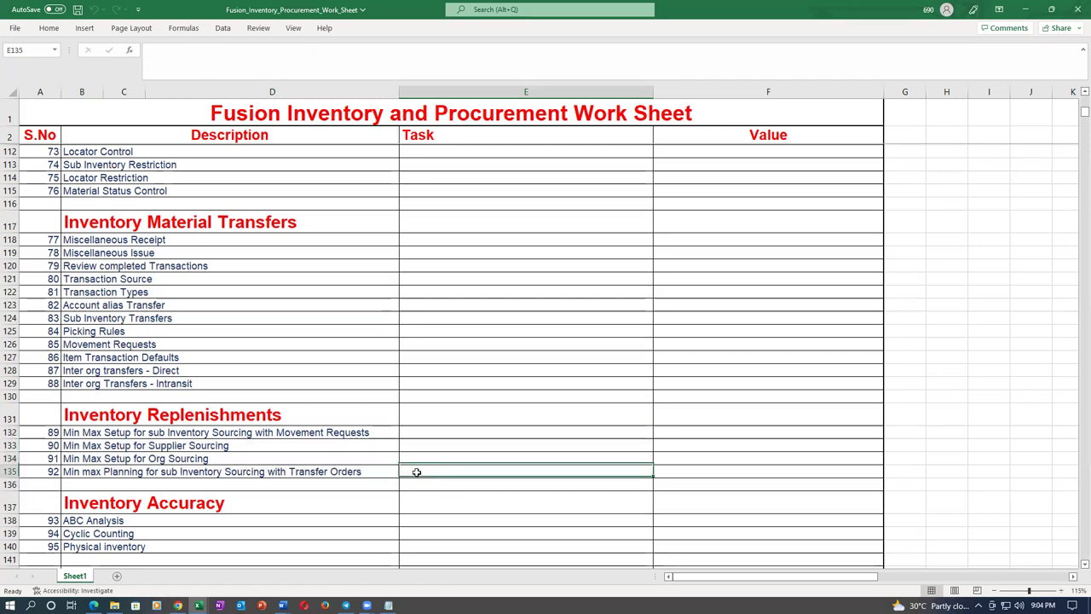
pyautogui.click(418, 484)
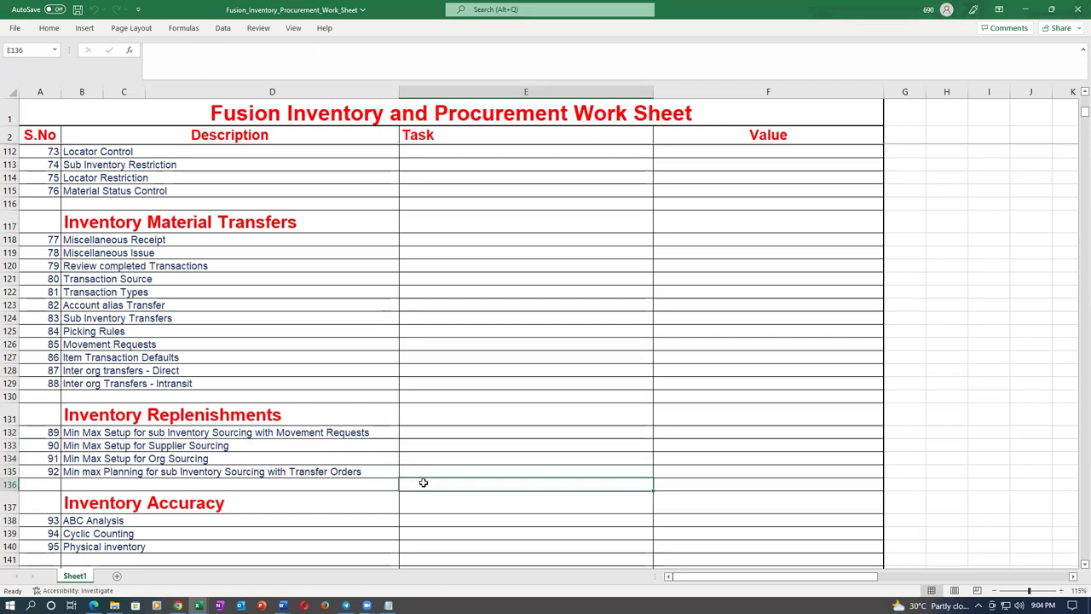
pyautogui.click(124, 481)
pyautogui.click(123, 472)
pyautogui.click(123, 458)
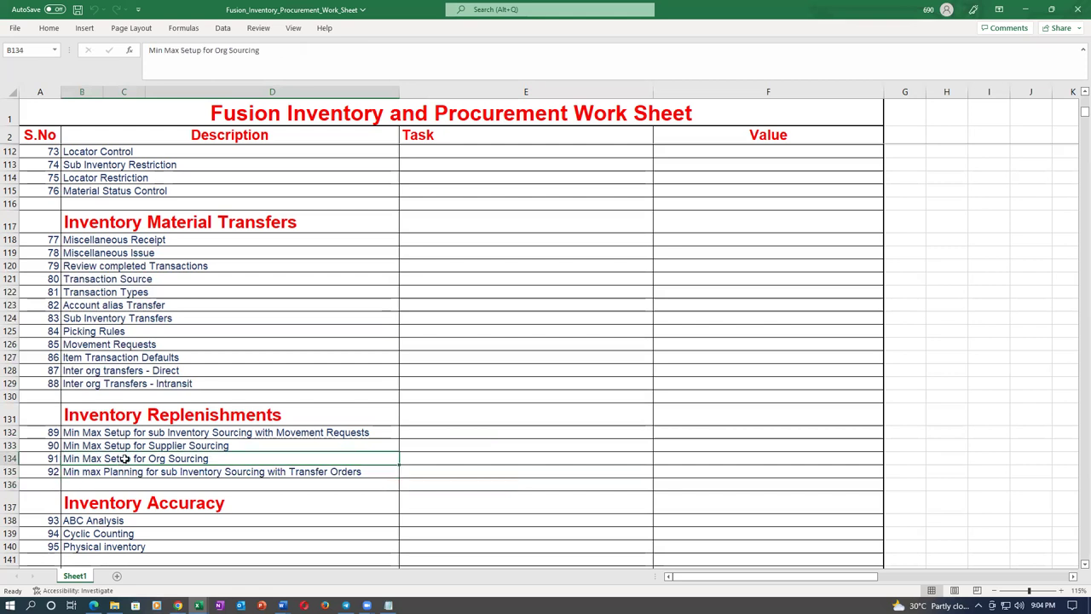
pyautogui.click(144, 447)
pyautogui.click(159, 433)
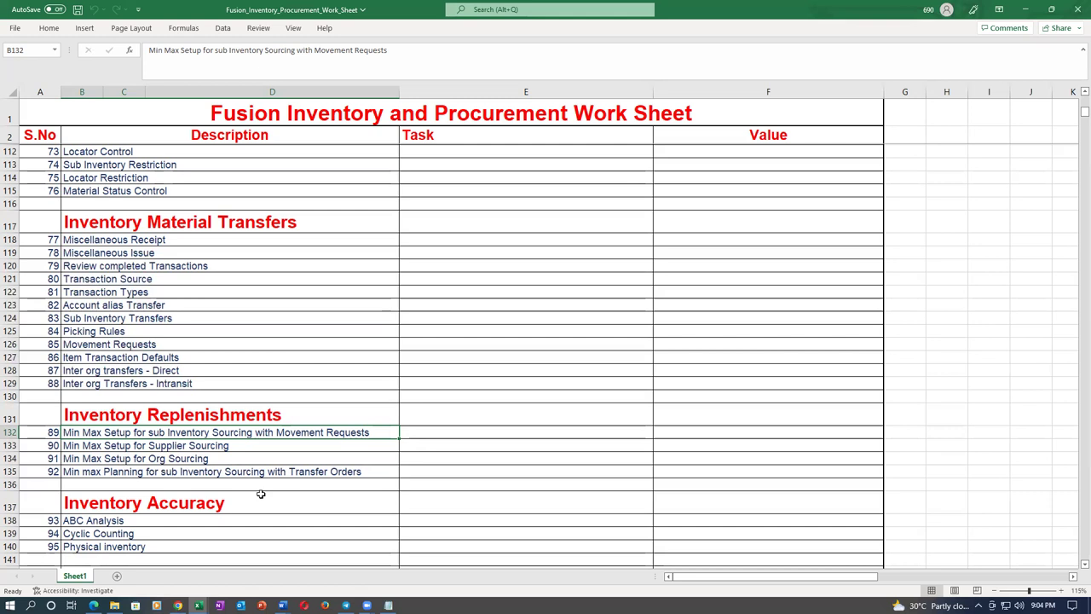
# Select the entire row of topic 76, Material Status Control, under Inventory Controls.
pyautogui.scroll(3, 339, 392)
pyautogui.click(182, 307)
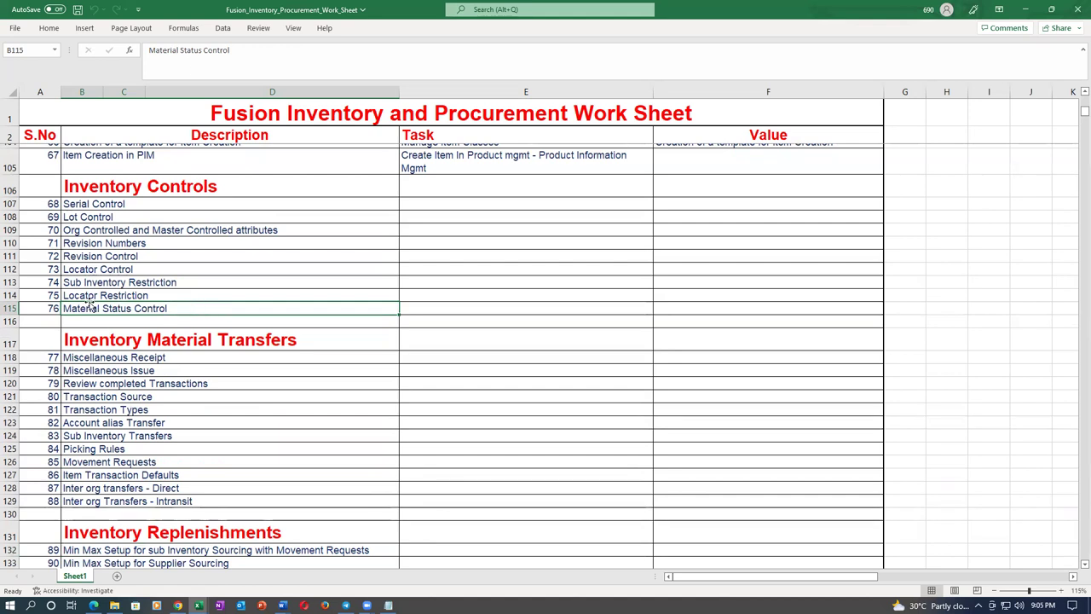
pyautogui.click(10, 309)
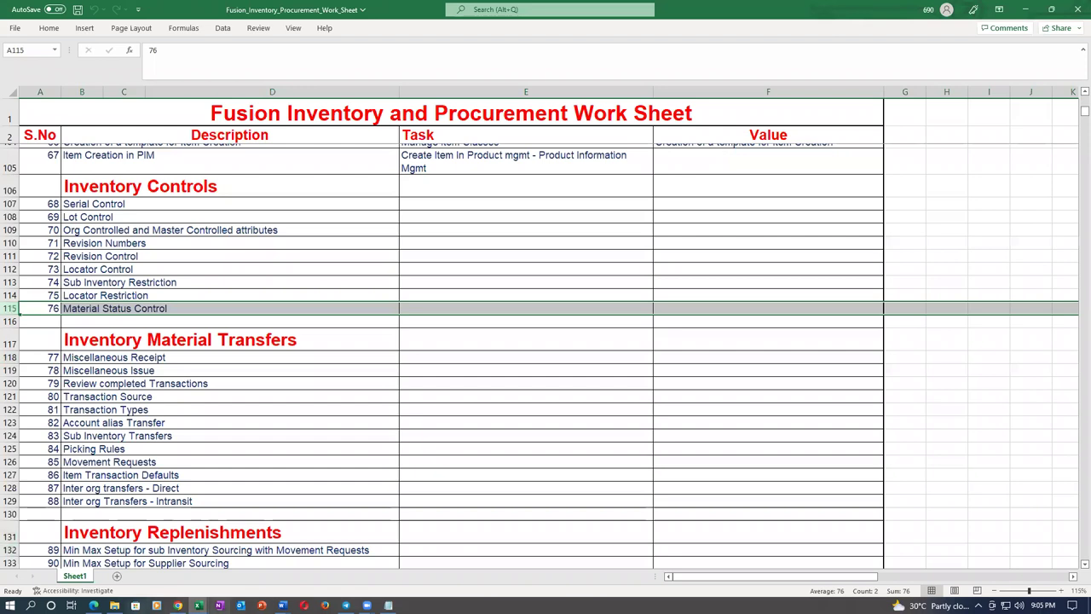
# Switch to Oracle Fusion in Chrome, leave Manage Subinventories, and open Browse Items in Product Information Management.
pyautogui.click(177, 605)
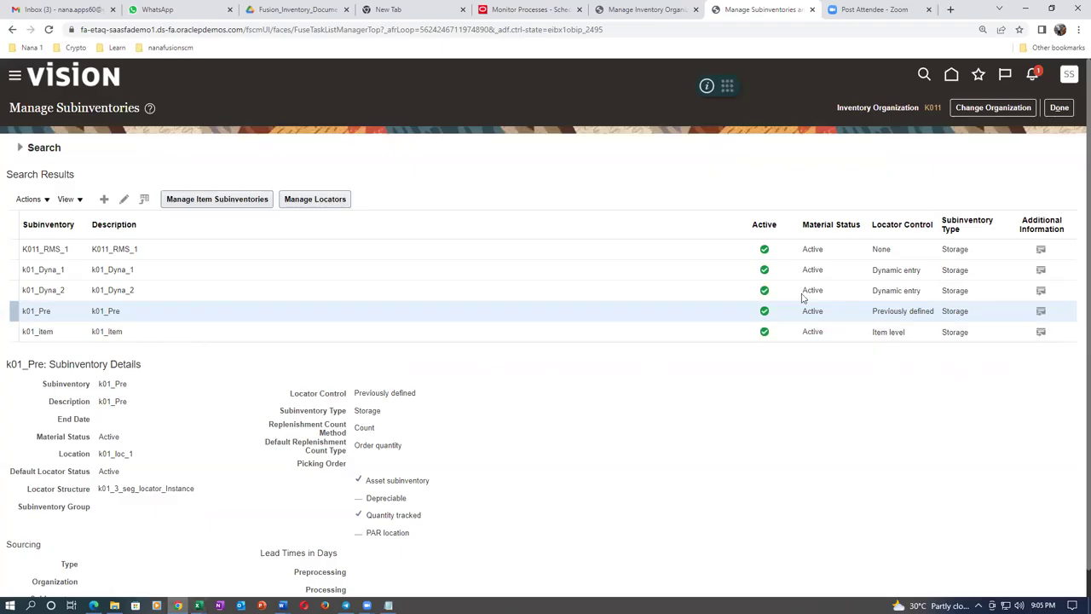
pyautogui.click(1059, 108)
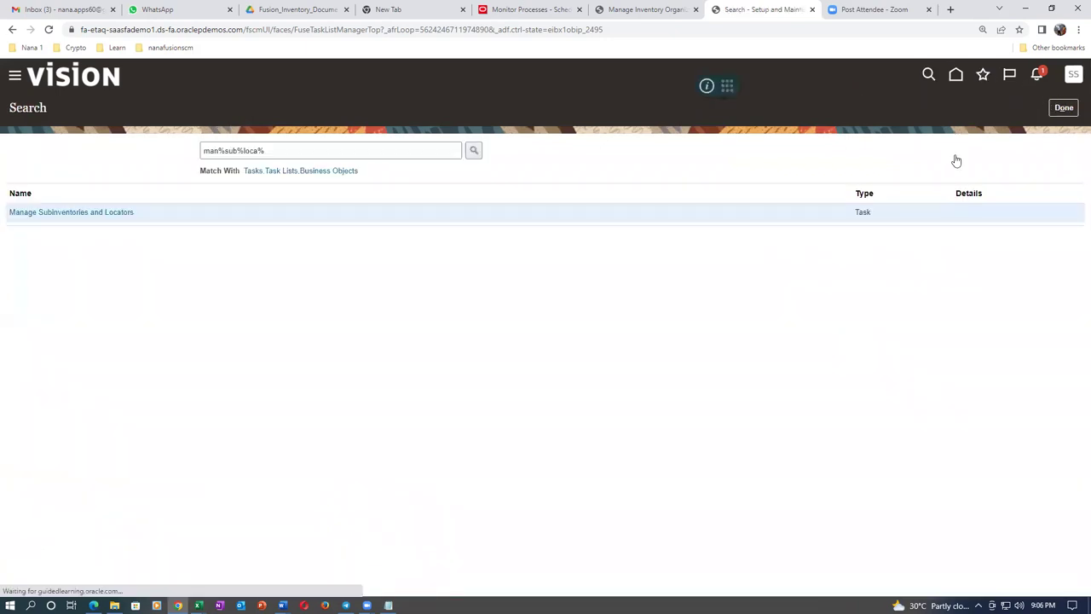
pyautogui.click(753, 226)
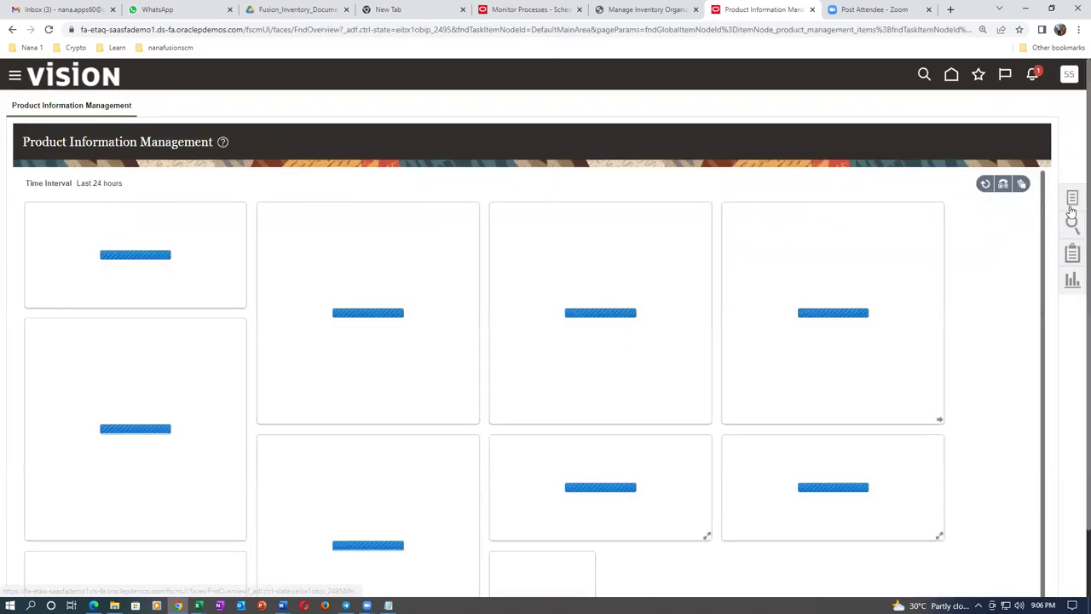
pyautogui.click(1071, 201)
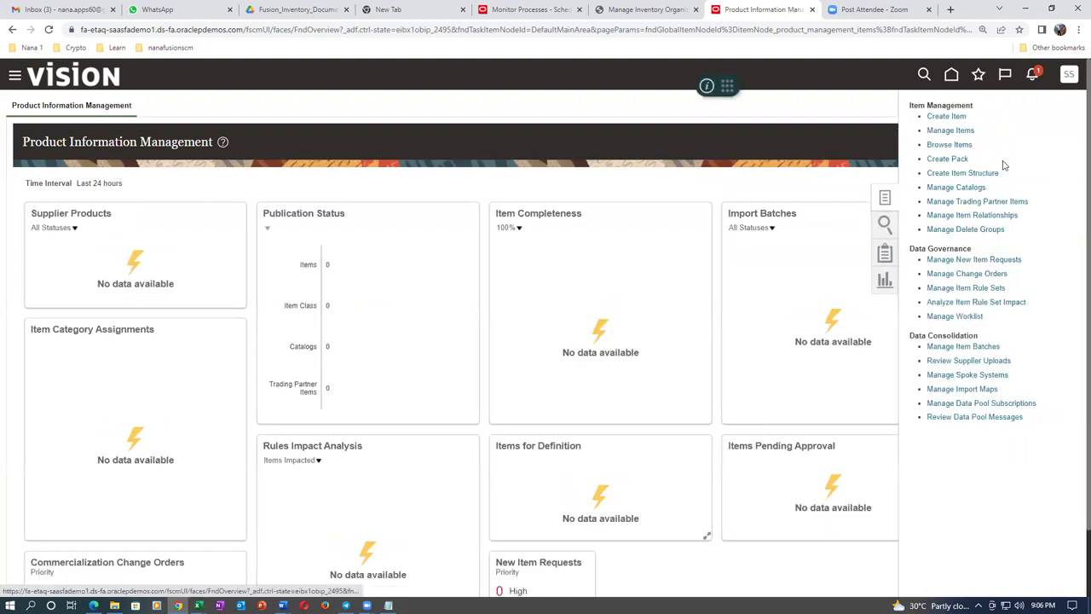
pyautogui.click(948, 147)
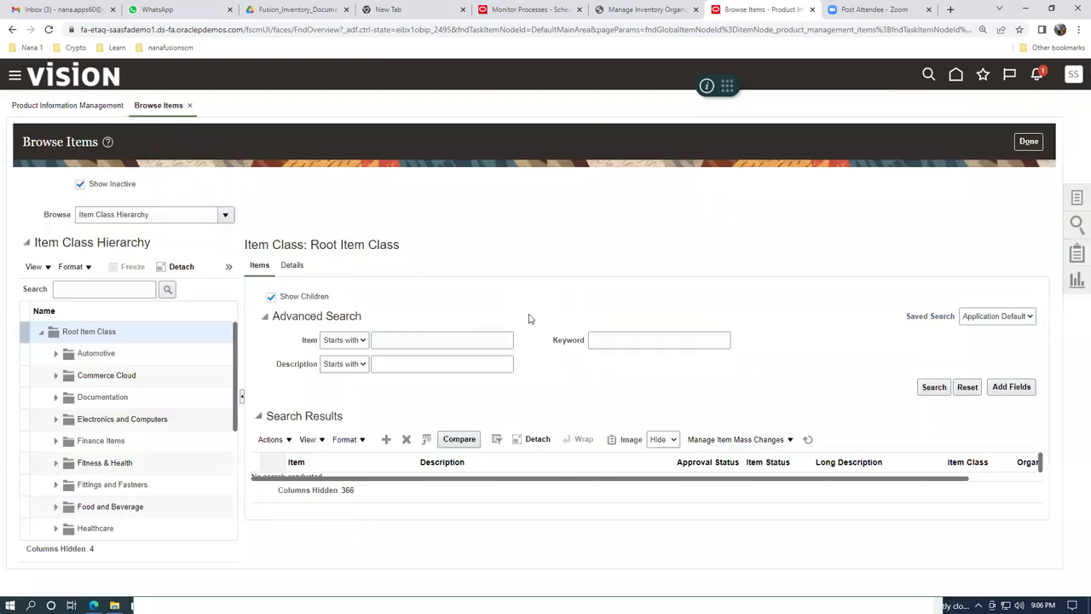
# Search for items starting with k0101 and collapse the item class hierarchy to widen the results.
pyautogui.click(425, 338)
pyautogui.write('k0101')
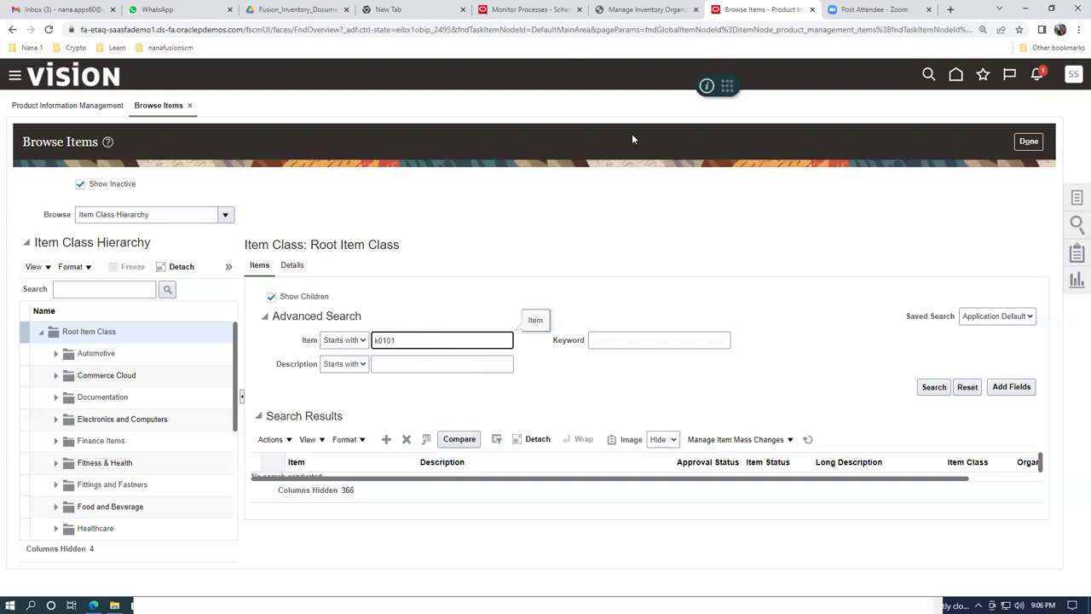
pyautogui.click(934, 386)
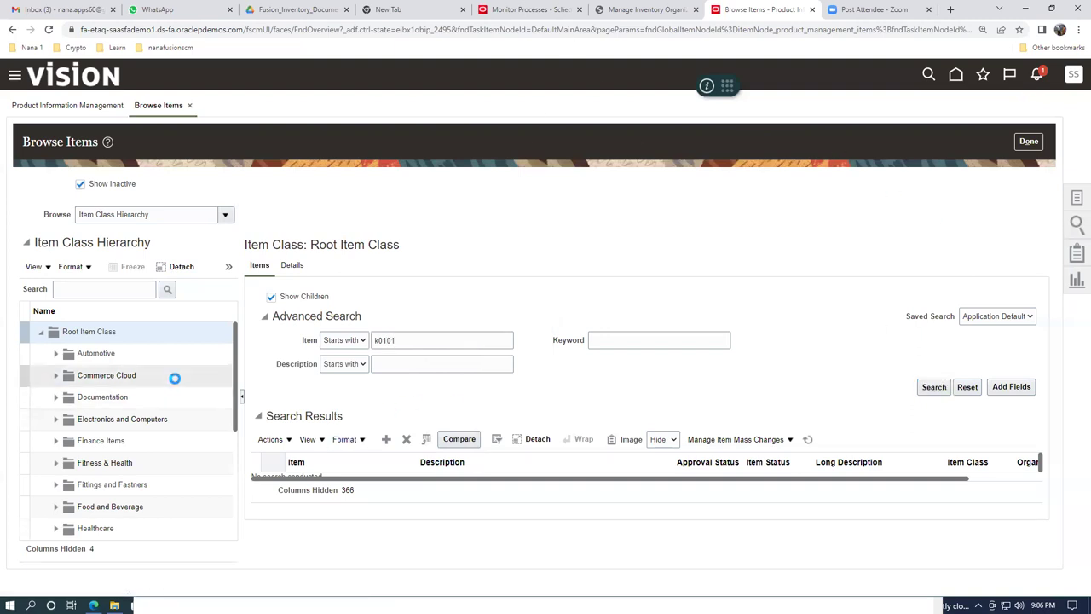
pyautogui.click(242, 397)
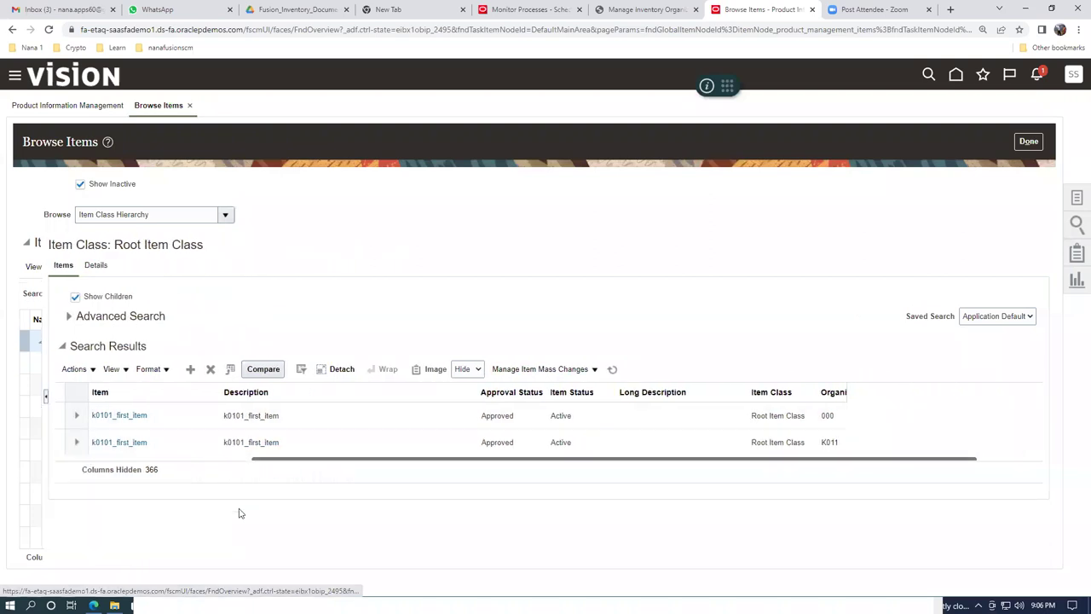
# Open k0101_first_item of organization 000 and view its Item Status choices.
pyautogui.click(88, 416)
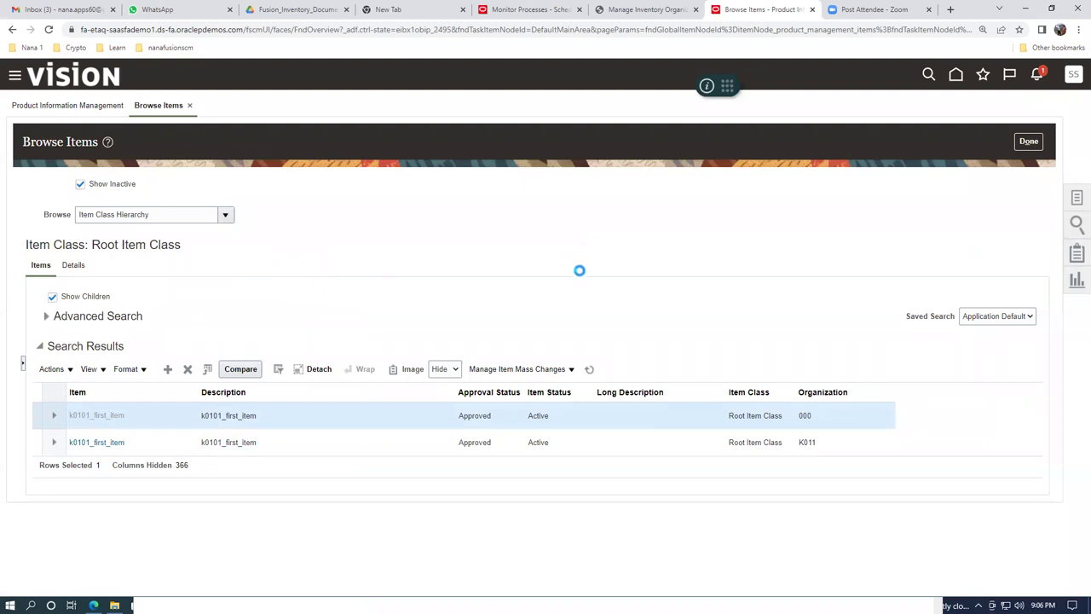
pyautogui.click(865, 210)
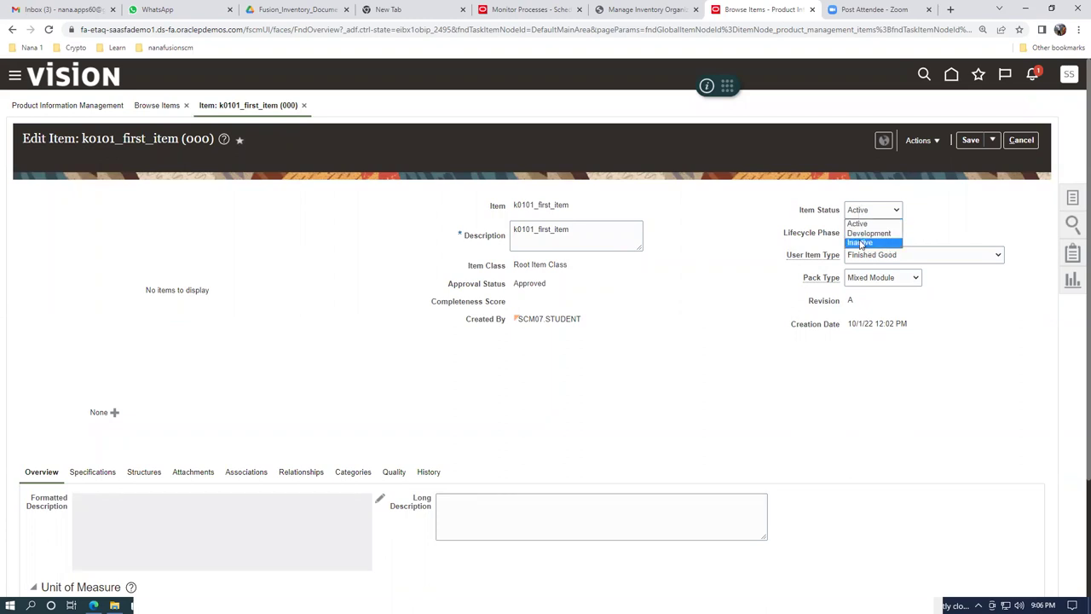
# Review the Inventory Fundamentals topics from Status Attributes to UOM - Dual Units of Measure in the Excel workbook and return to the item in Chrome.
pyautogui.hotkey('alt', 'Tab')
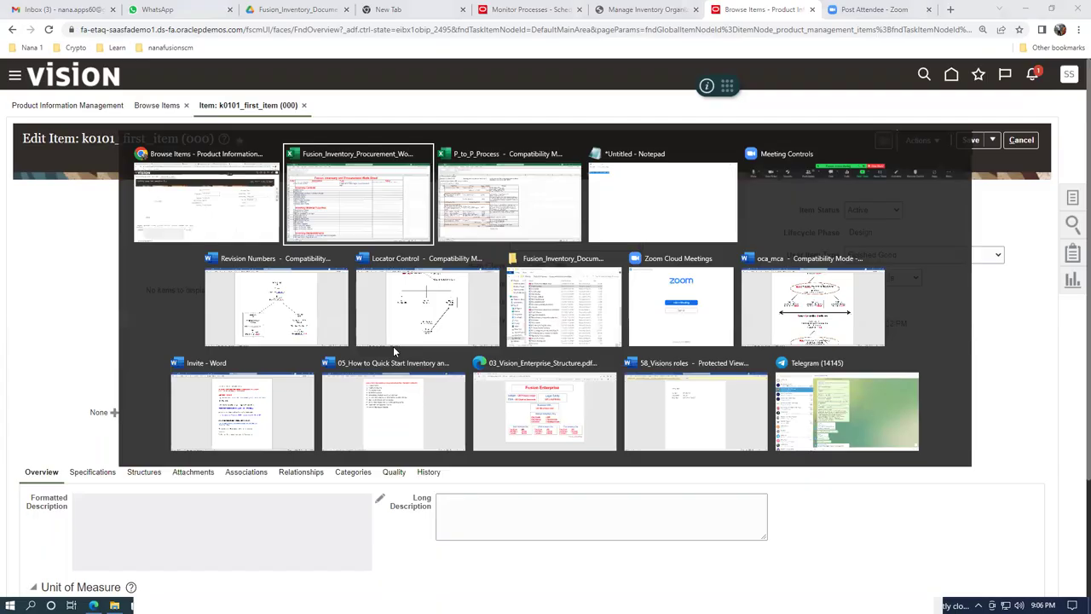
pyautogui.click(122, 410)
pyautogui.scroll(-6, 140, 409)
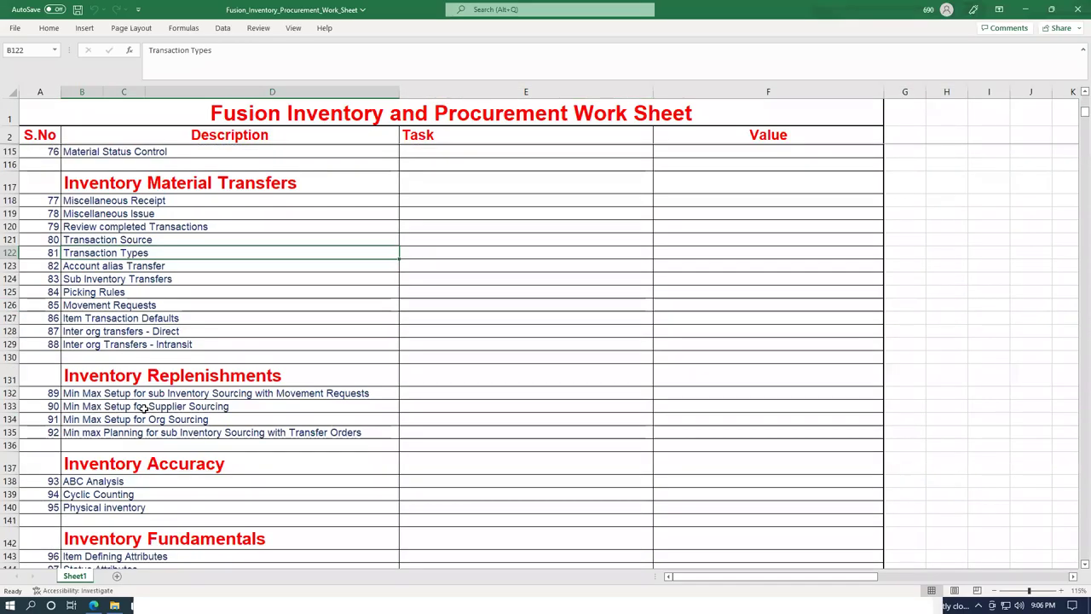
pyautogui.scroll(-3, 157, 341)
pyautogui.moveTo(124, 333); pyautogui.dragTo(158, 435)
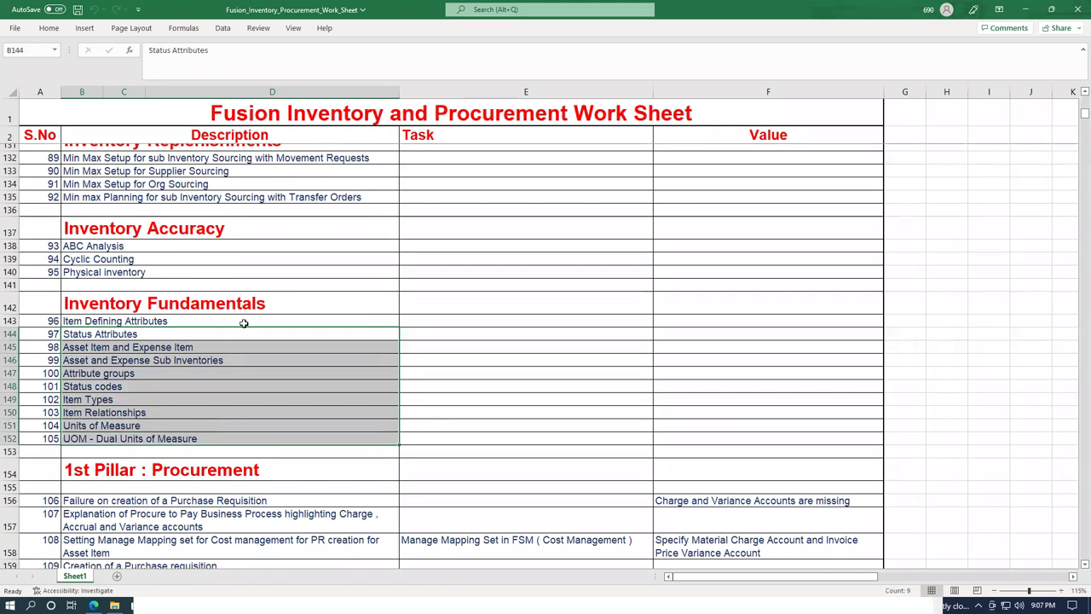
pyautogui.click(279, 298)
pyautogui.hotkey('alt', 'Tab')
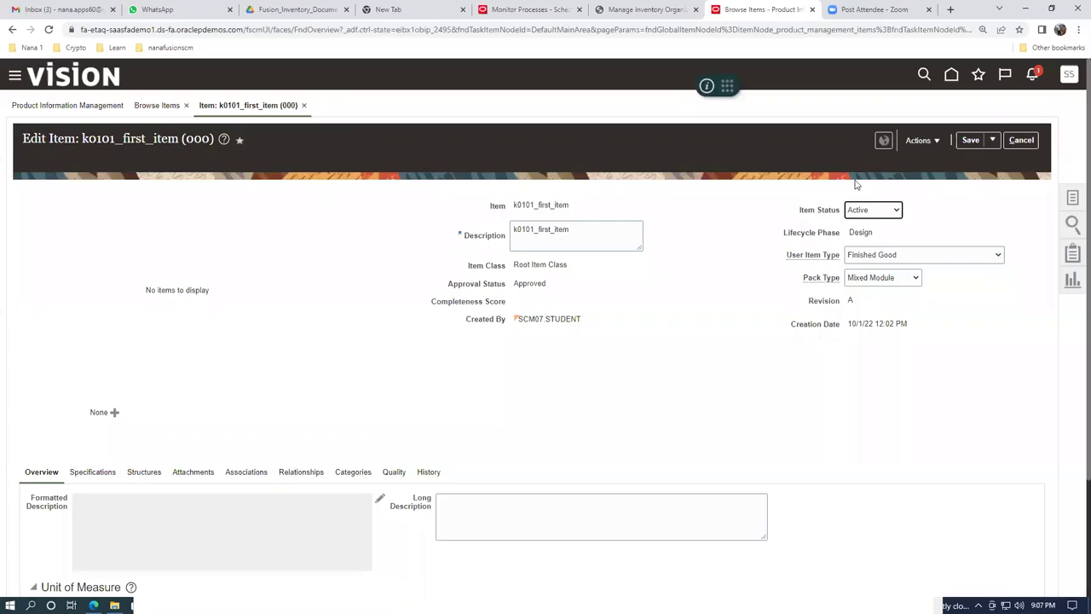
pyautogui.click(723, 225)
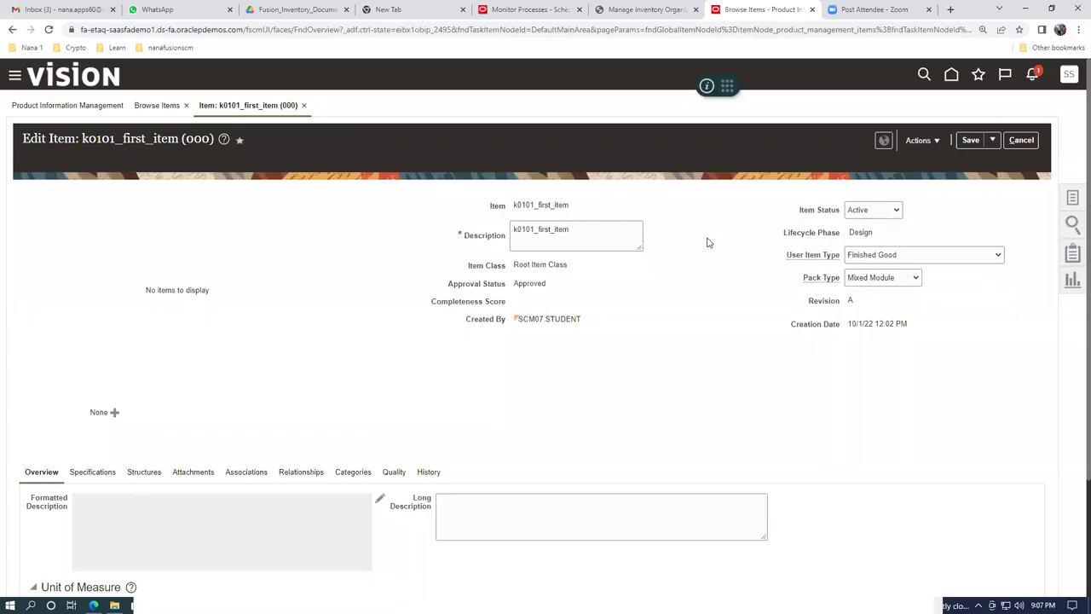